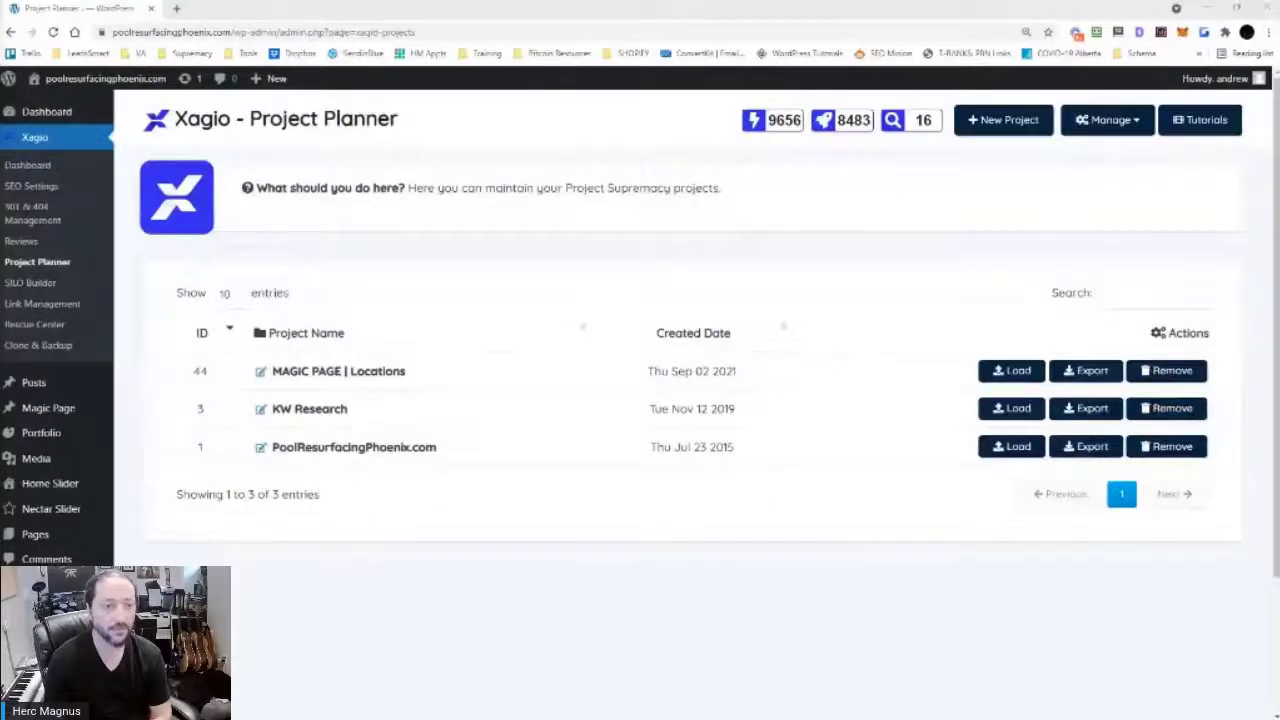
Open the name prompt for a new project in the Project Planner
{"action": "mouse_move", "coordinate": [90, 86]}
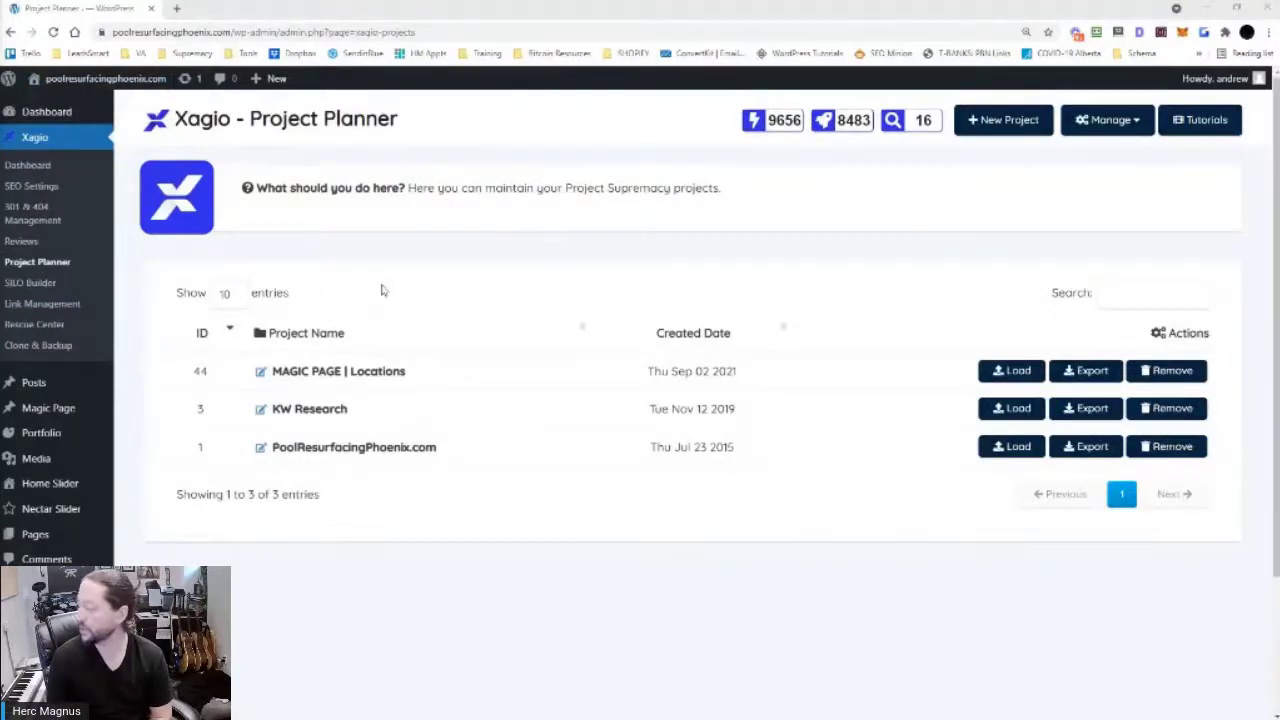
{"action": "left_click", "coordinate": [1003, 120]}
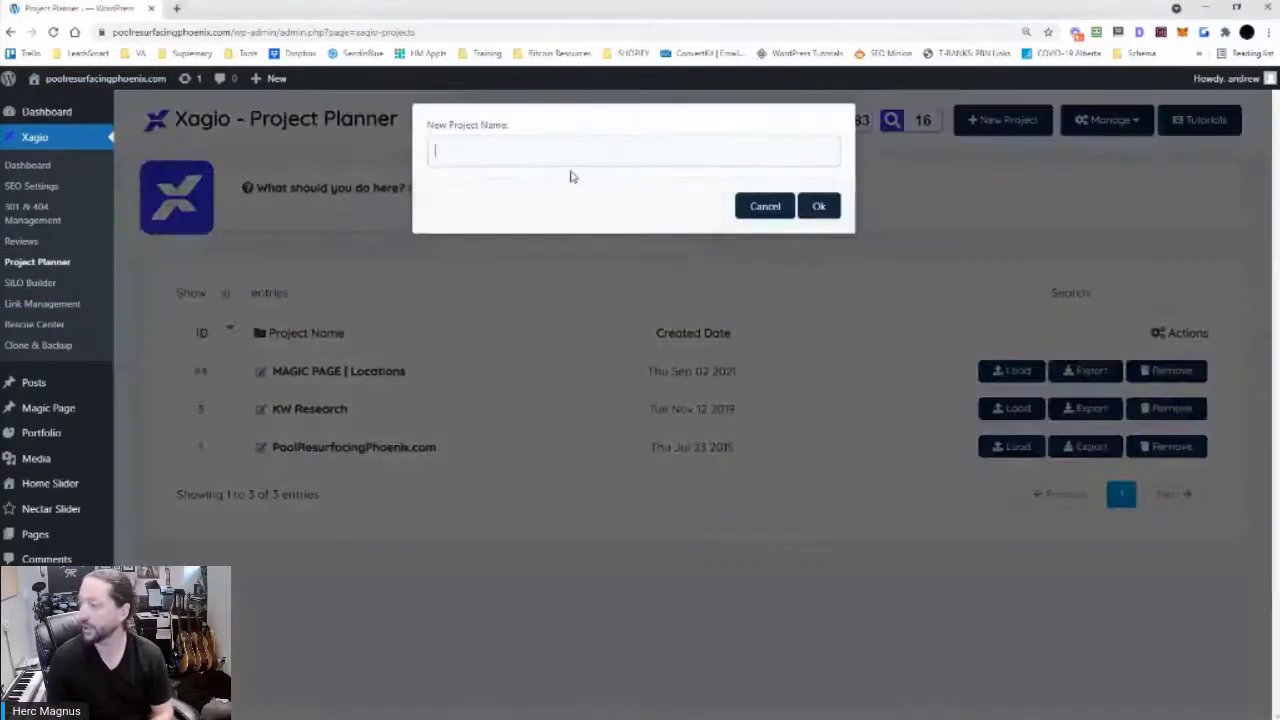
{"action": "type", "text": "su"}
{"action": "key", "text": "BackSpace"}
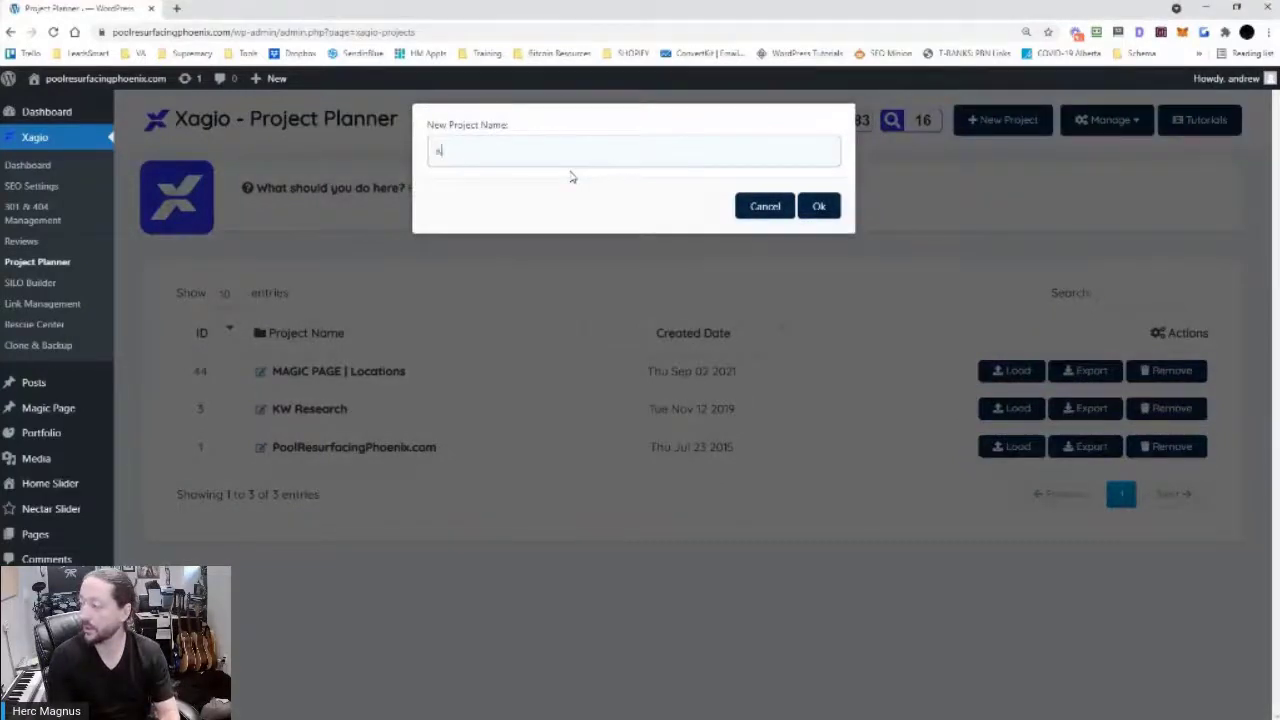
{"action": "key", "text": "BackSpace"}
{"action": "key", "text": "BackSpace"}
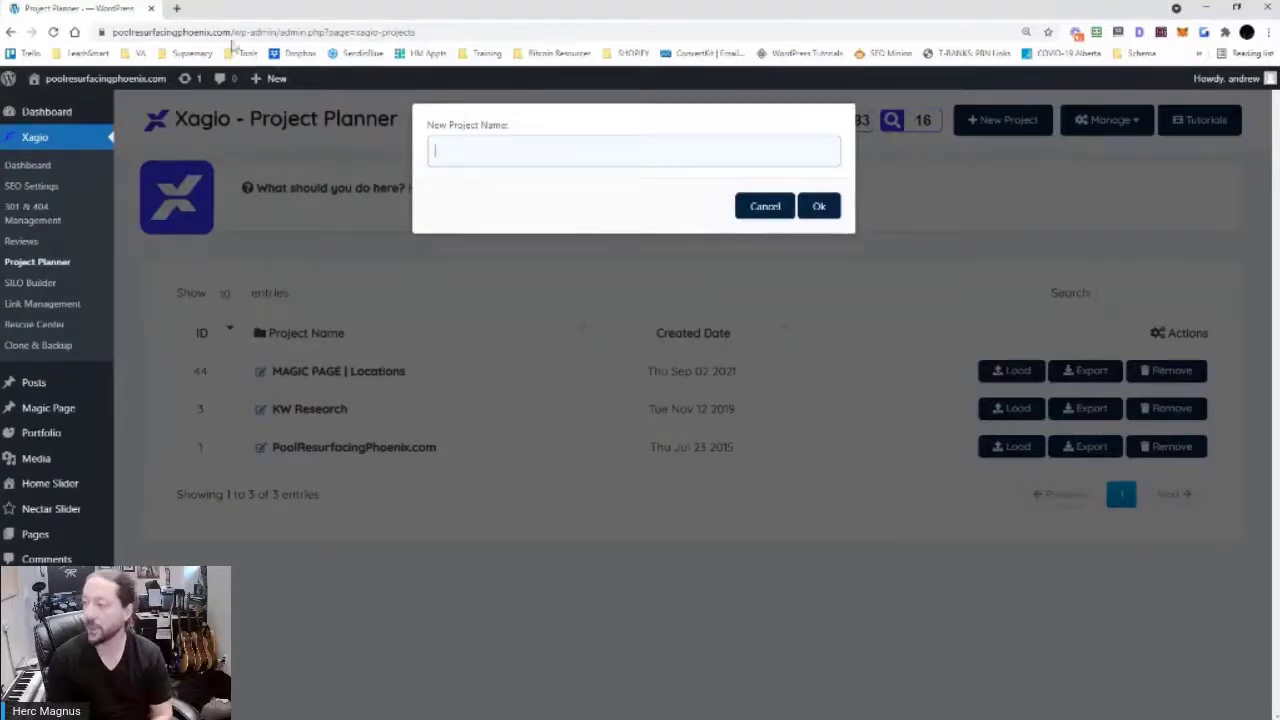
Search Google for "pool resurfacing phoenix" in a new browser tab
{"action": "left_click", "coordinate": [177, 8]}
{"action": "type", "text": "po"}
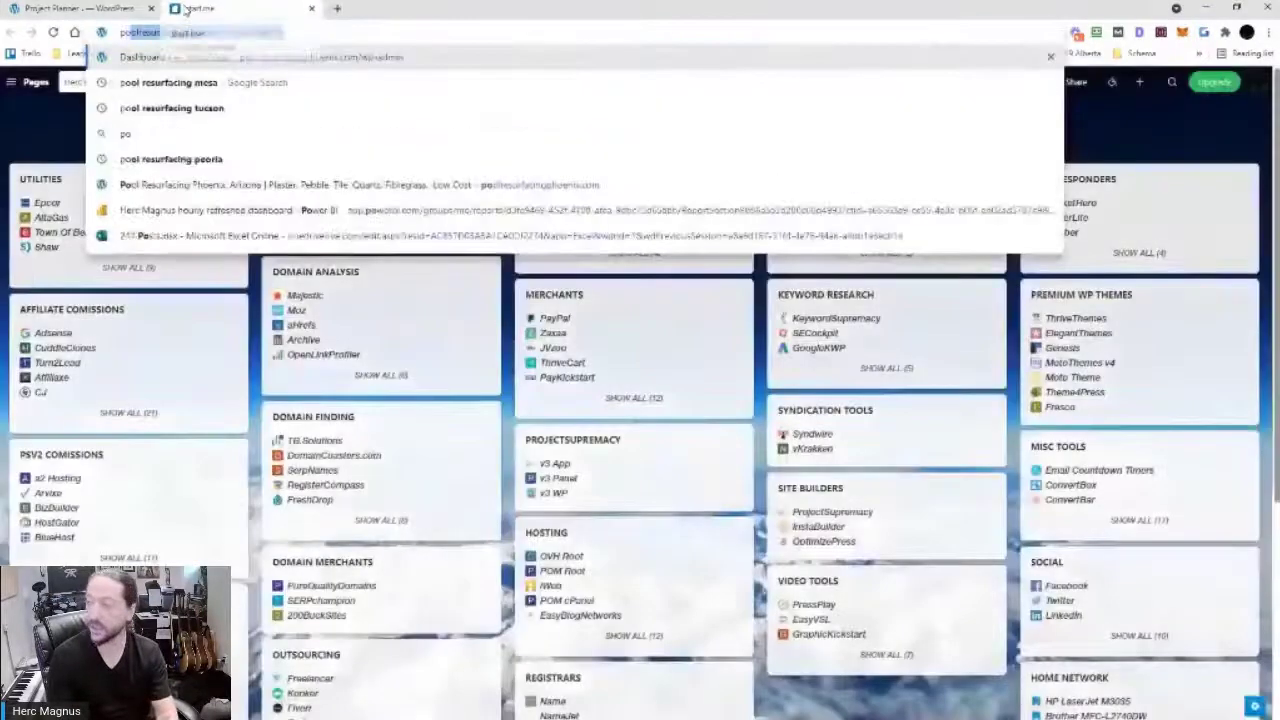
{"action": "type", "text": "ol"}
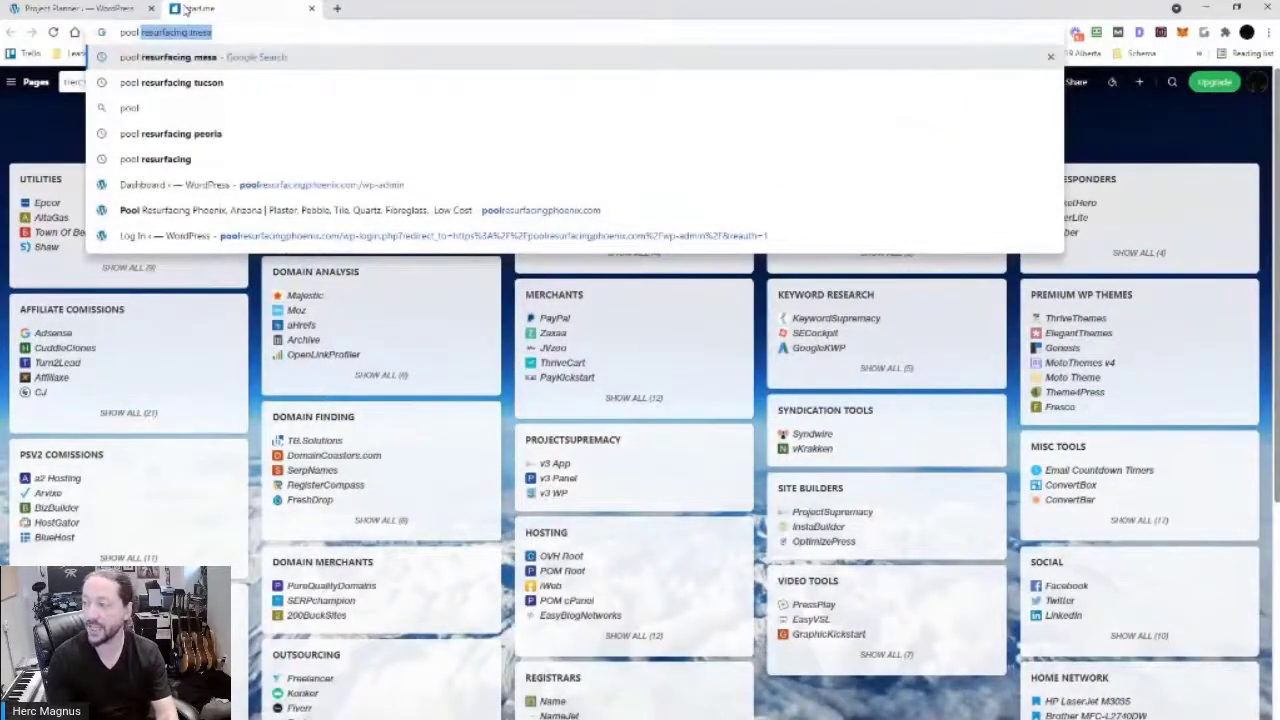
{"action": "type", "text": " resurfacing"}
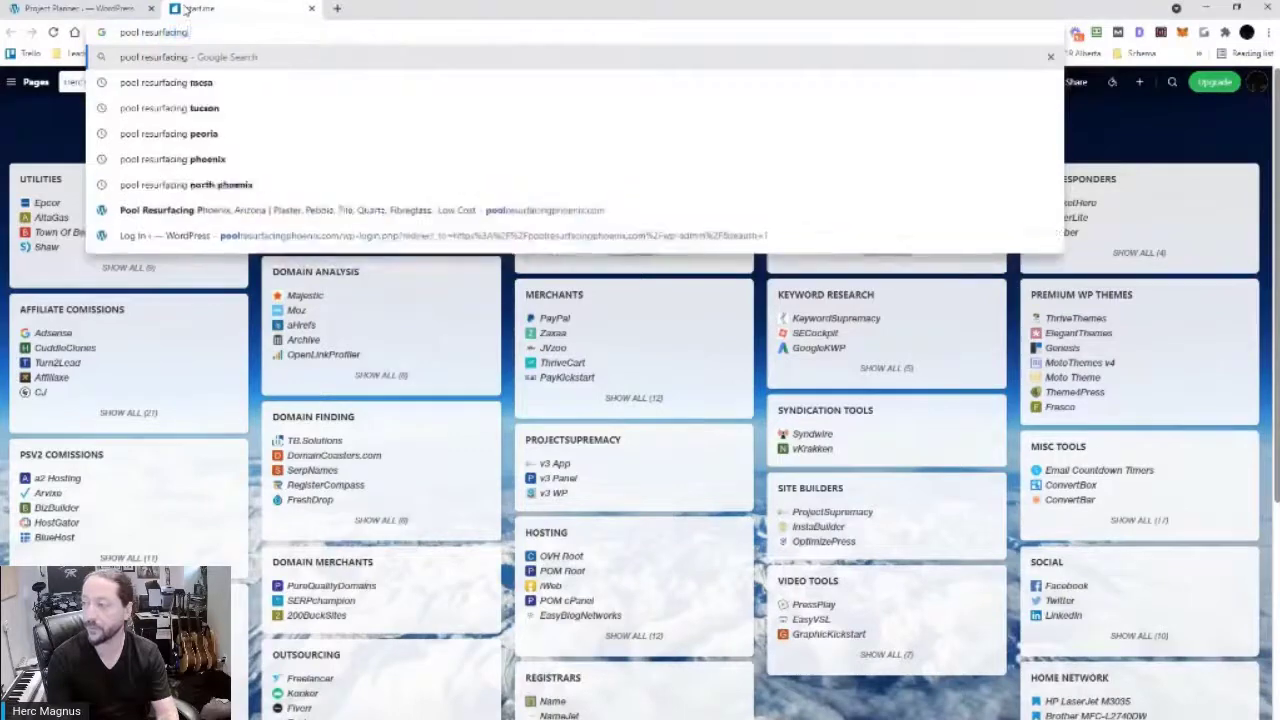
{"action": "type", "text": " phoenix"}
{"action": "key", "text": "Return"}
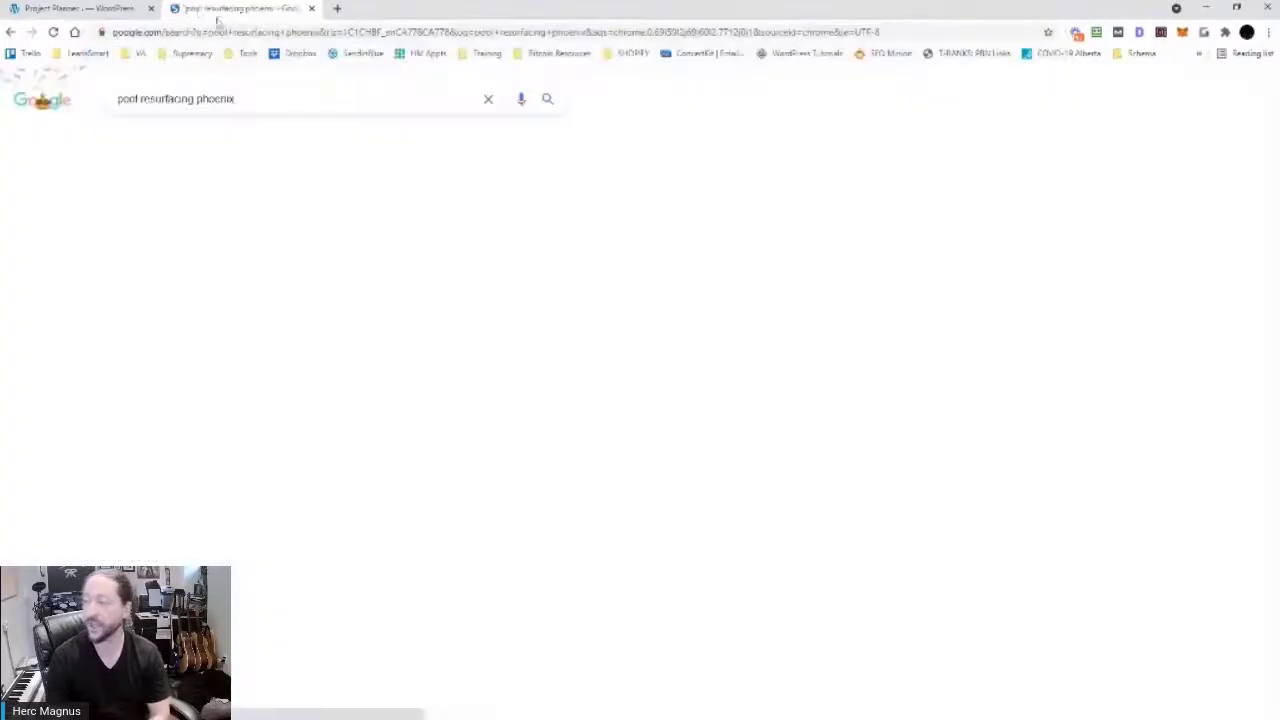
Look through the organic results and open the truebluepools.com article "Budget-Friendly Pool Resurfacing Options in Arizona"
{"action": "scroll", "coordinate": [609, 365], "scroll_direction": "down", "scroll_amount": 1}
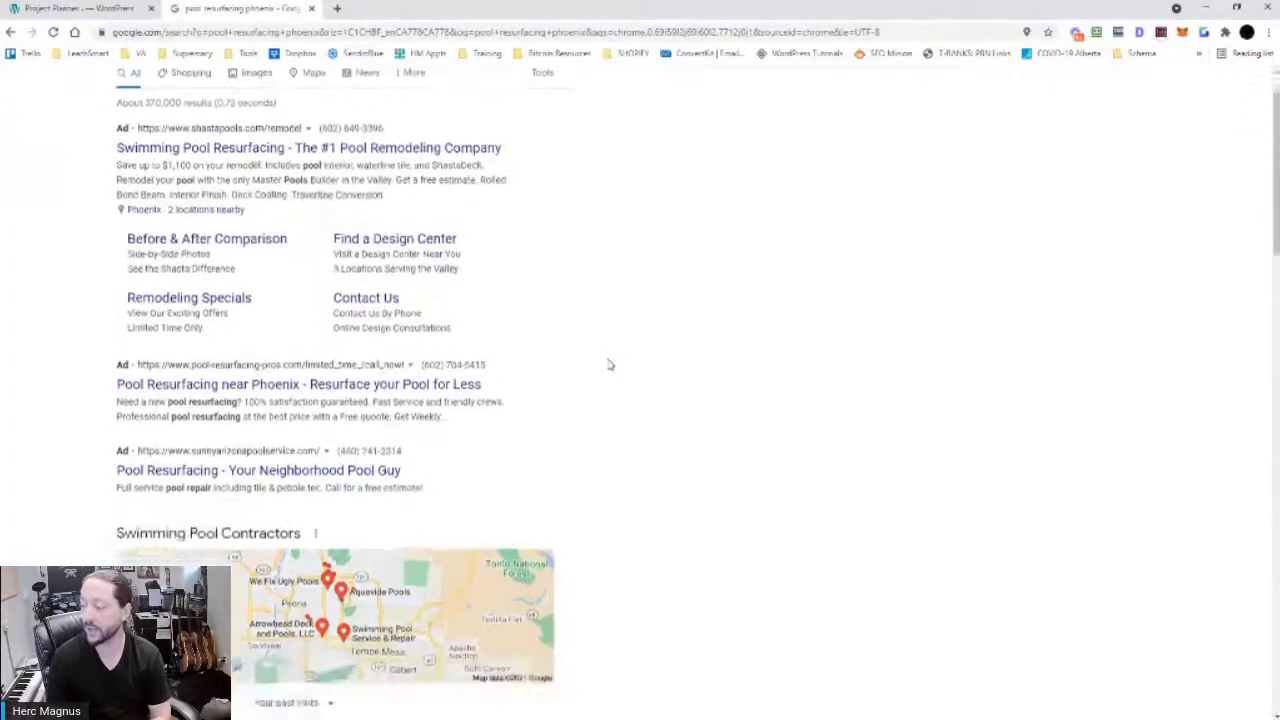
{"action": "scroll", "coordinate": [609, 365], "scroll_direction": "down", "scroll_amount": 3}
{"action": "scroll", "coordinate": [310, 217], "scroll_direction": "down", "scroll_amount": 3}
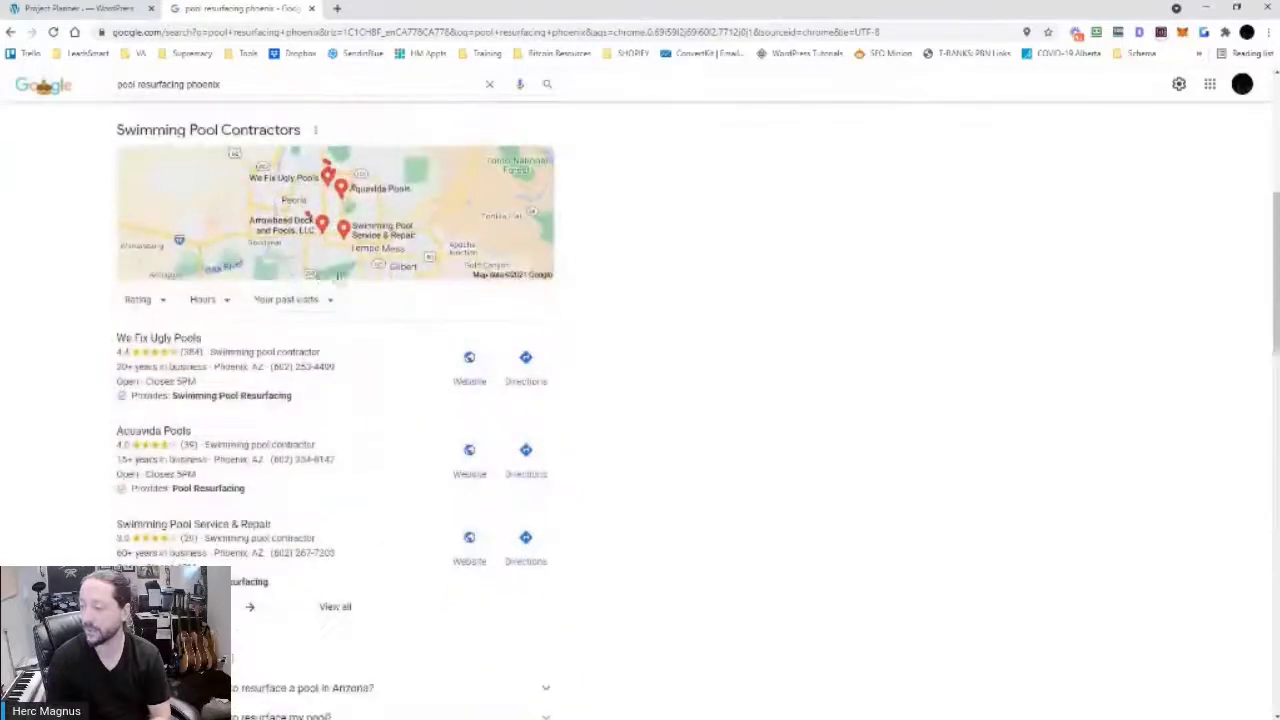
{"action": "scroll", "coordinate": [310, 217], "scroll_direction": "down", "scroll_amount": 5}
{"action": "left_click_drag", "start_coordinate": [372, 381], "coordinate": [106, 306]}
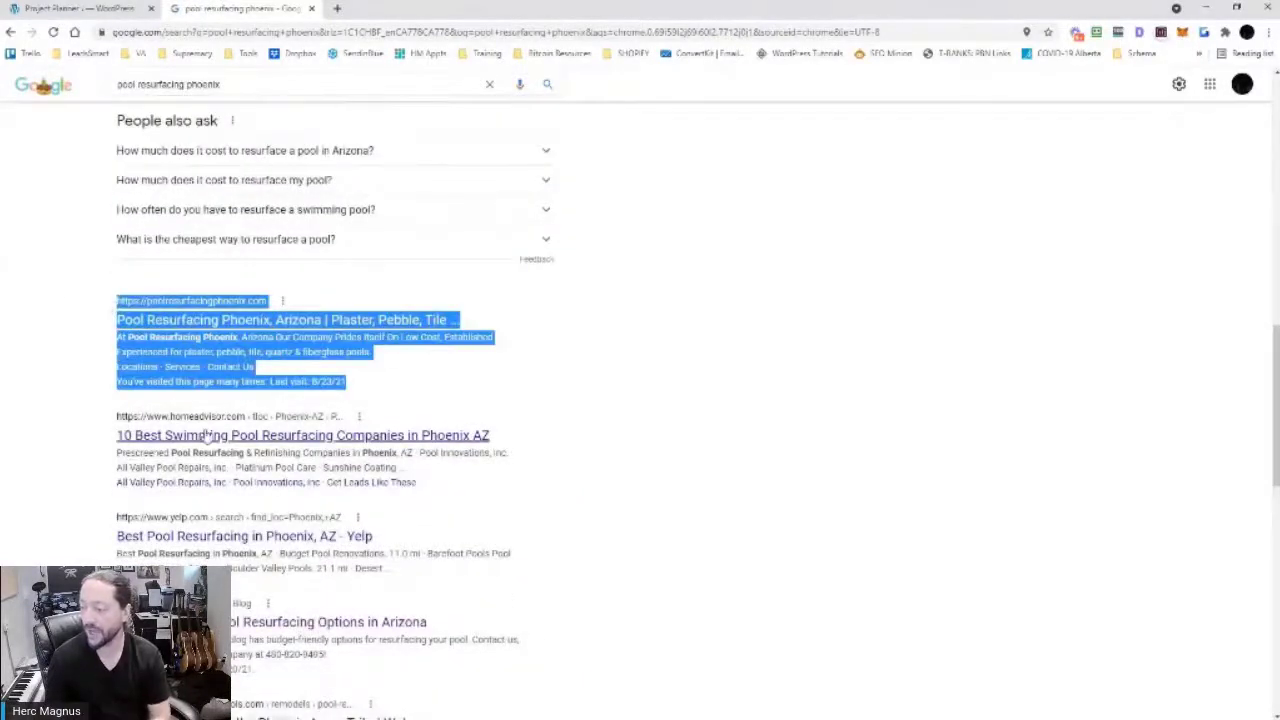
{"action": "scroll", "coordinate": [205, 435], "scroll_direction": "down", "scroll_amount": 3}
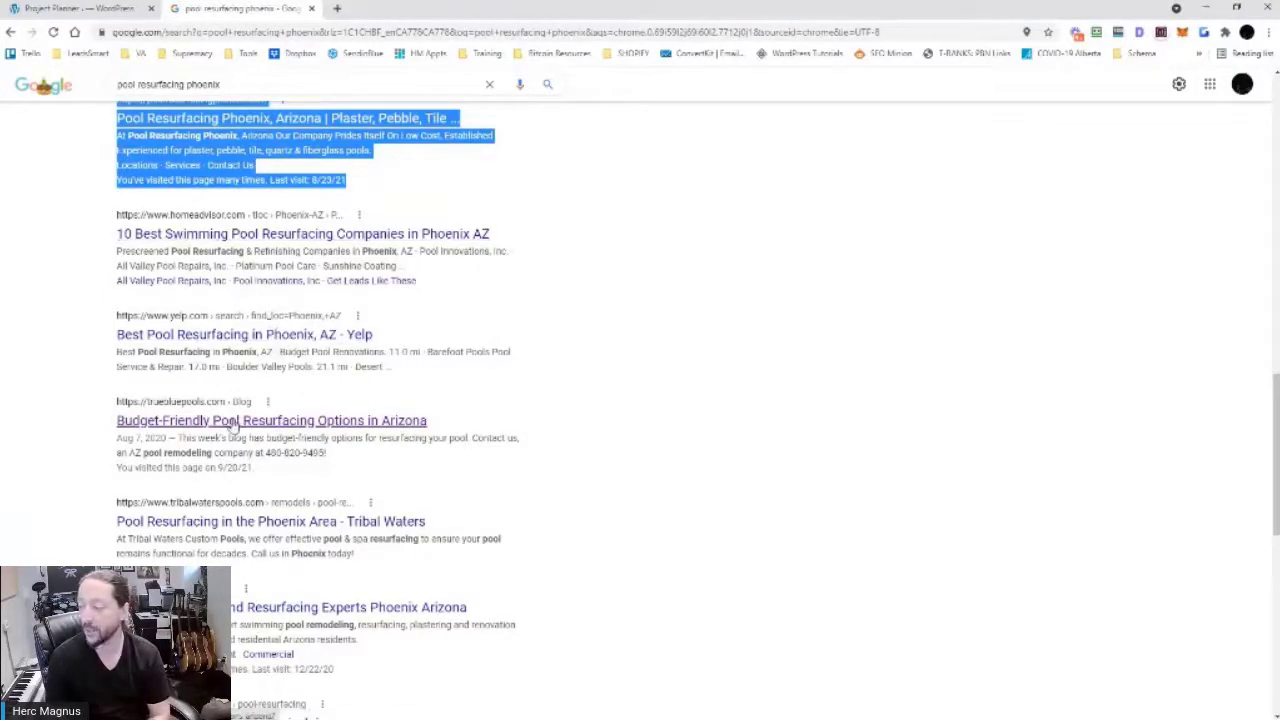
{"action": "left_click", "coordinate": [306, 422]}
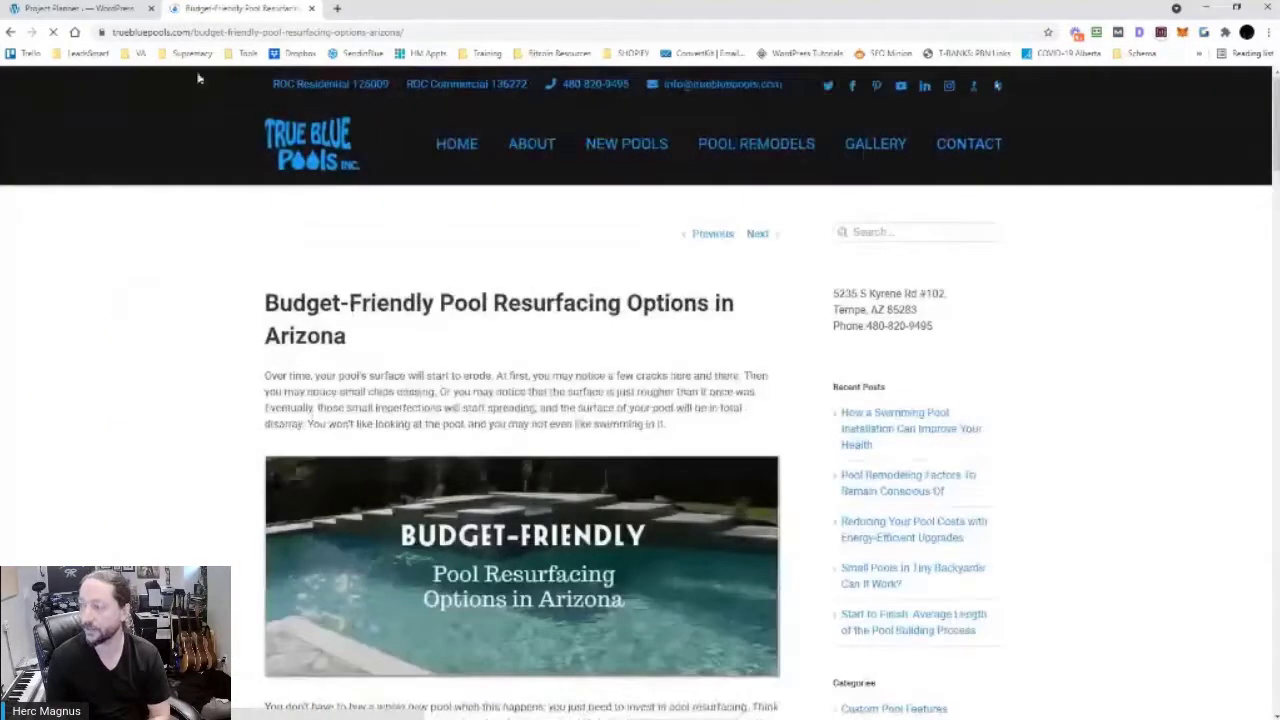
Strip the article path from the page address and copy the bare domain truebluepools.com
{"action": "left_click", "coordinate": [190, 32]}
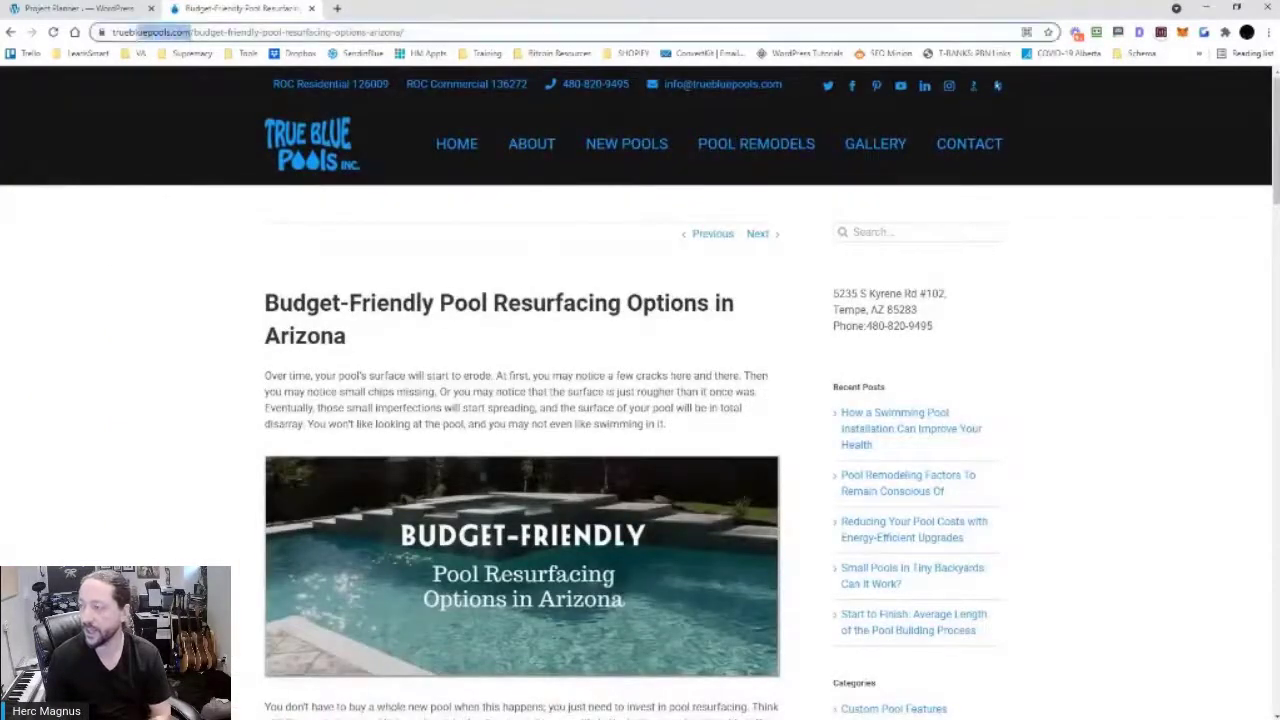
{"action": "left_click", "coordinate": [226, 32]}
{"action": "left_click_drag", "start_coordinate": [226, 32], "coordinate": [436, 32]}
{"action": "key", "text": "BackSpace"}
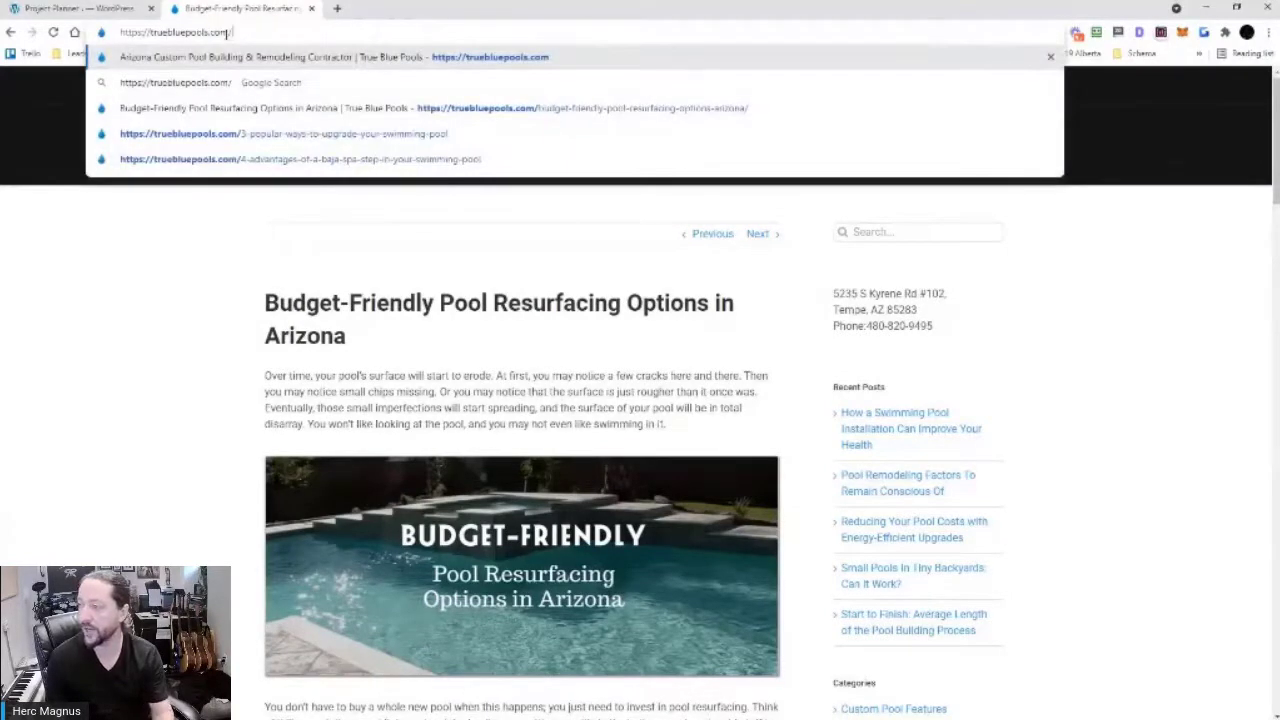
{"action": "left_click_drag", "start_coordinate": [228, 33], "coordinate": [151, 32]}
{"action": "key", "text": "ctrl+c"}
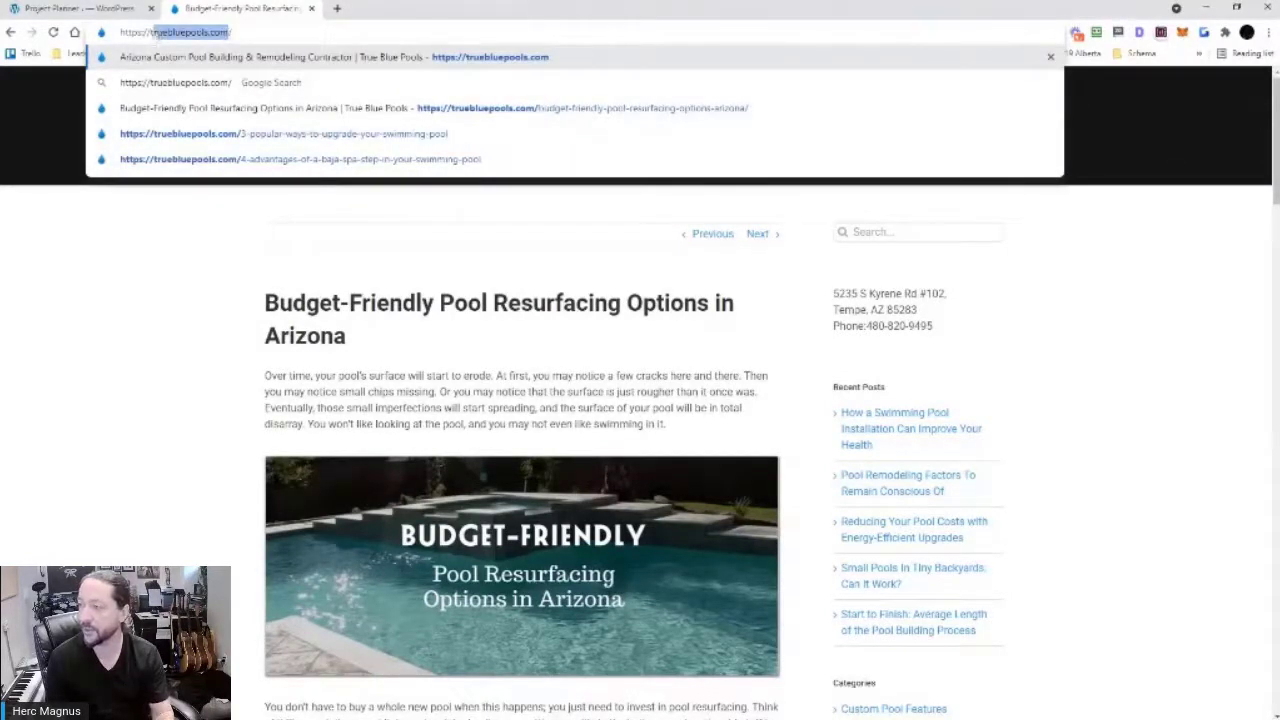
Back in the Project Planner, create a project named "AUDIT - truebluepools.com", copying the domain again from its name
{"action": "left_click", "coordinate": [95, 9]}
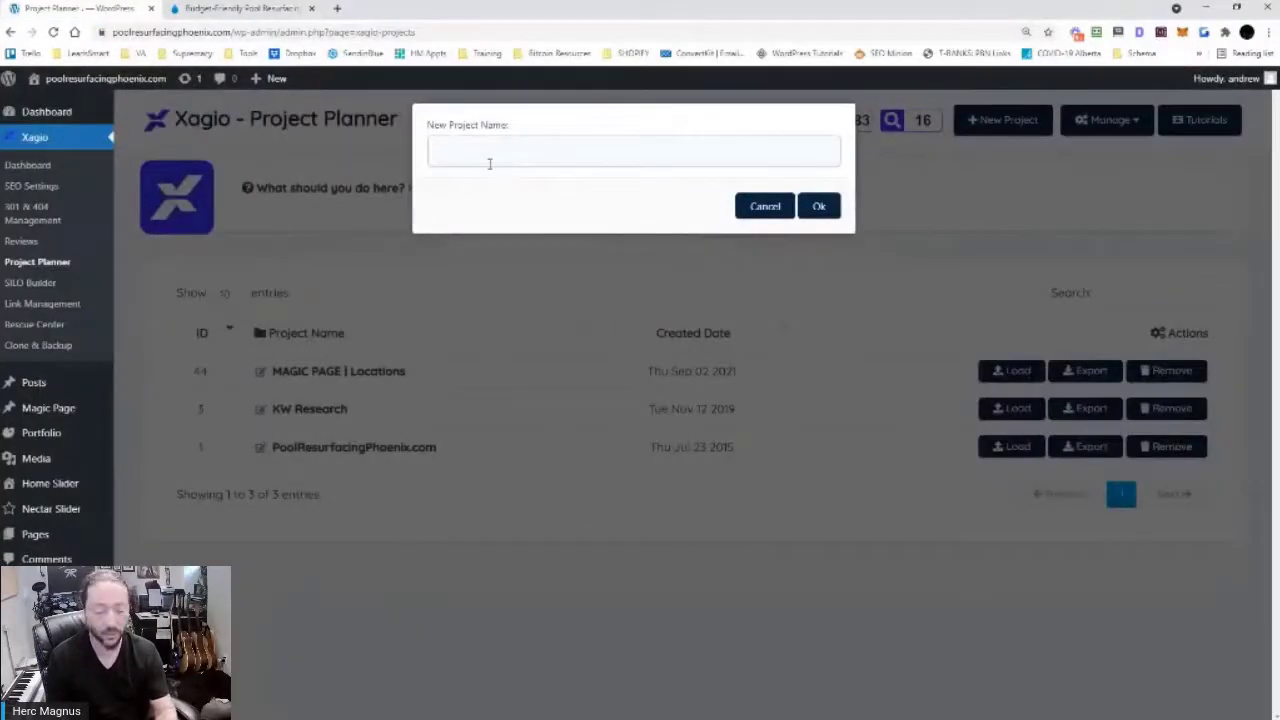
{"action": "type", "text": "AUDIT"}
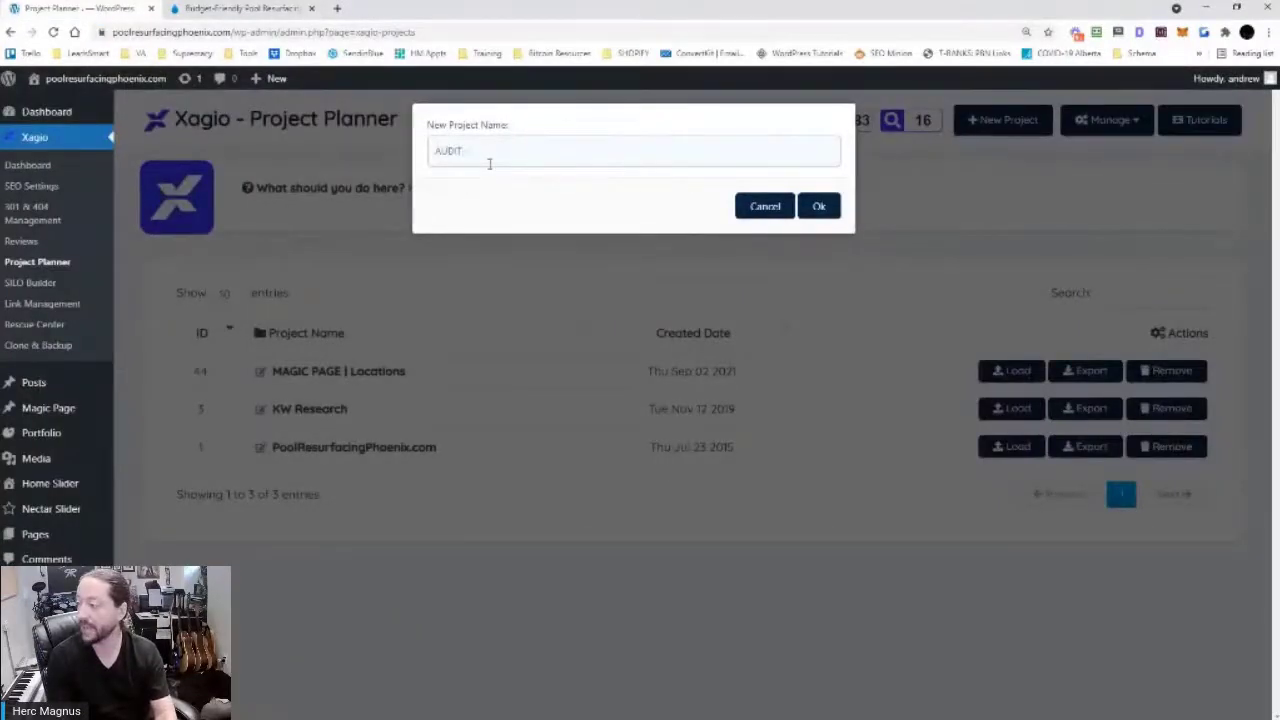
{"action": "type", "text": " -"}
{"action": "key", "text": "ctrl+v"}
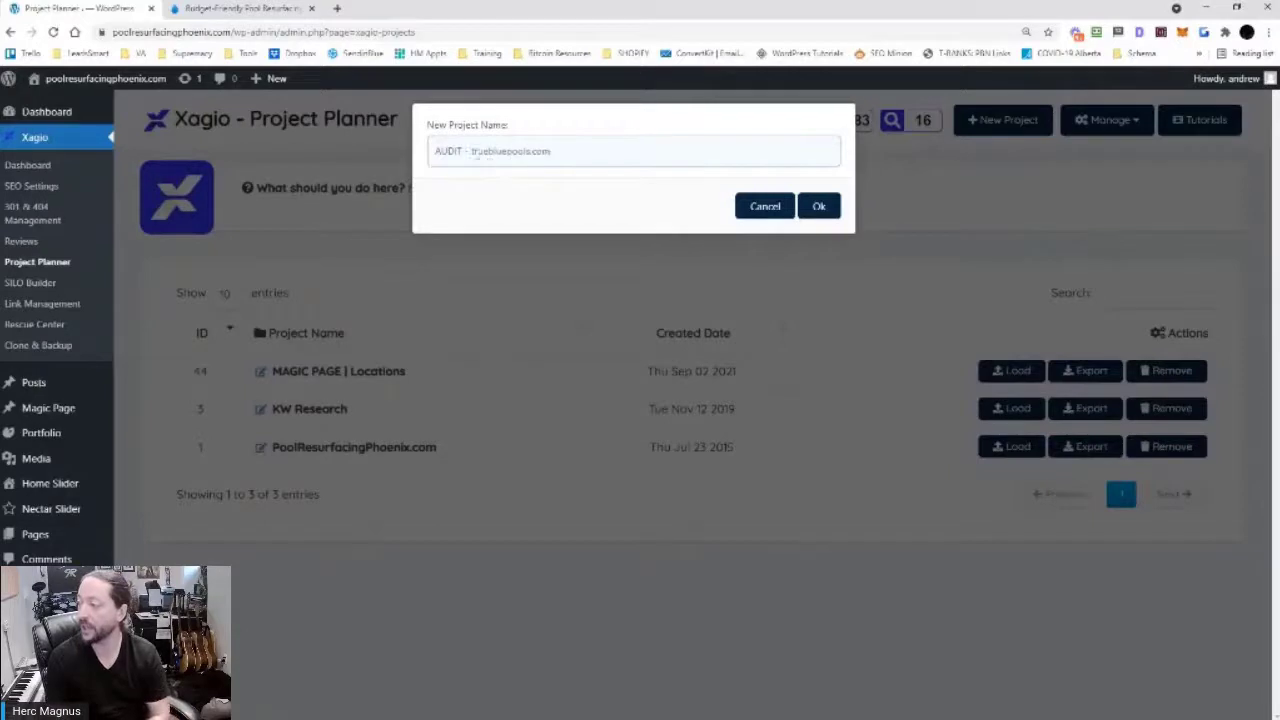
{"action": "left_click_drag", "start_coordinate": [471, 151], "coordinate": [571, 151]}
{"action": "key", "text": "ctrl+c"}
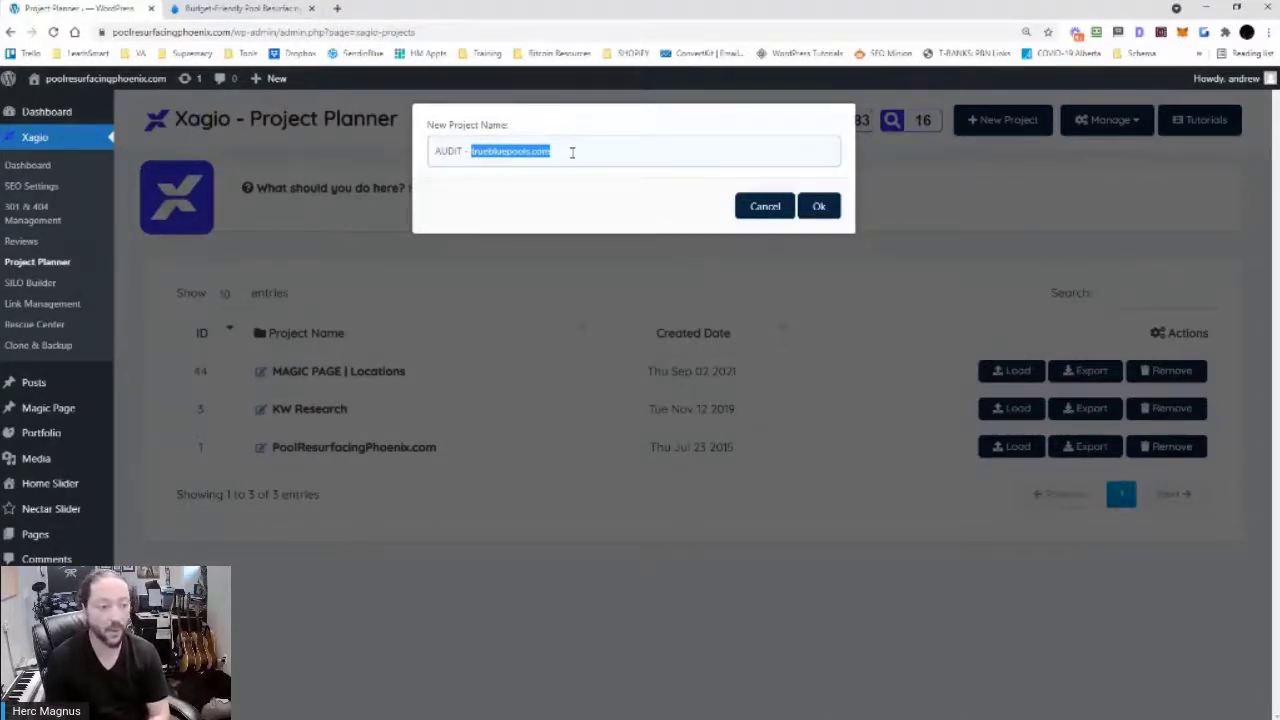
{"action": "left_click", "coordinate": [820, 206]}
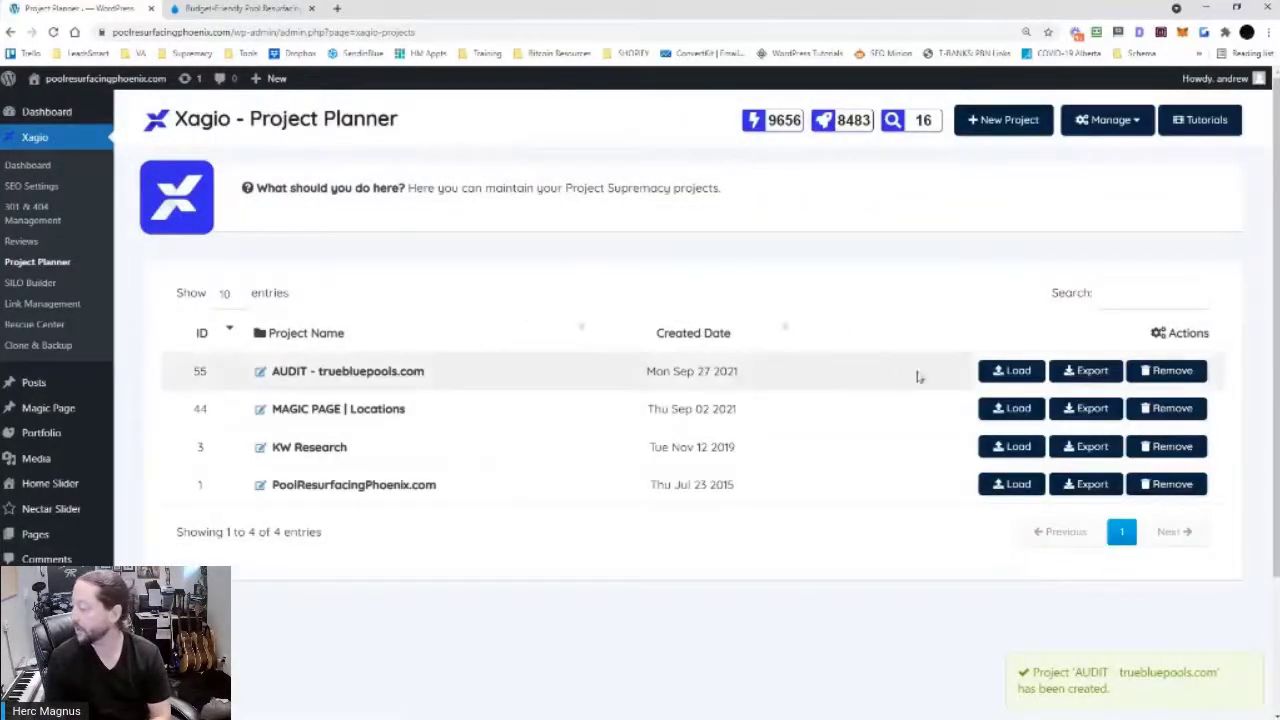
Load the "AUDIT - truebluepools.com" project and run a website audit on the domain truebluepools.com
{"action": "left_click", "coordinate": [1018, 371]}
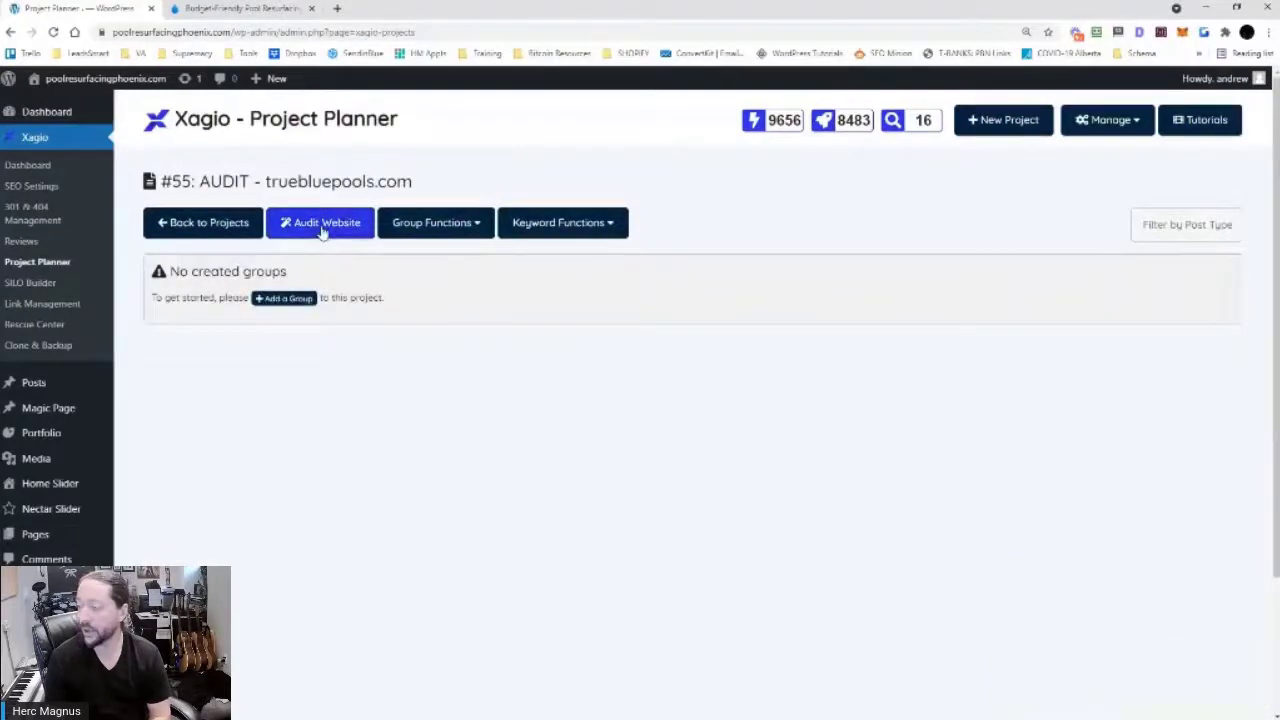
{"action": "left_click", "coordinate": [322, 229]}
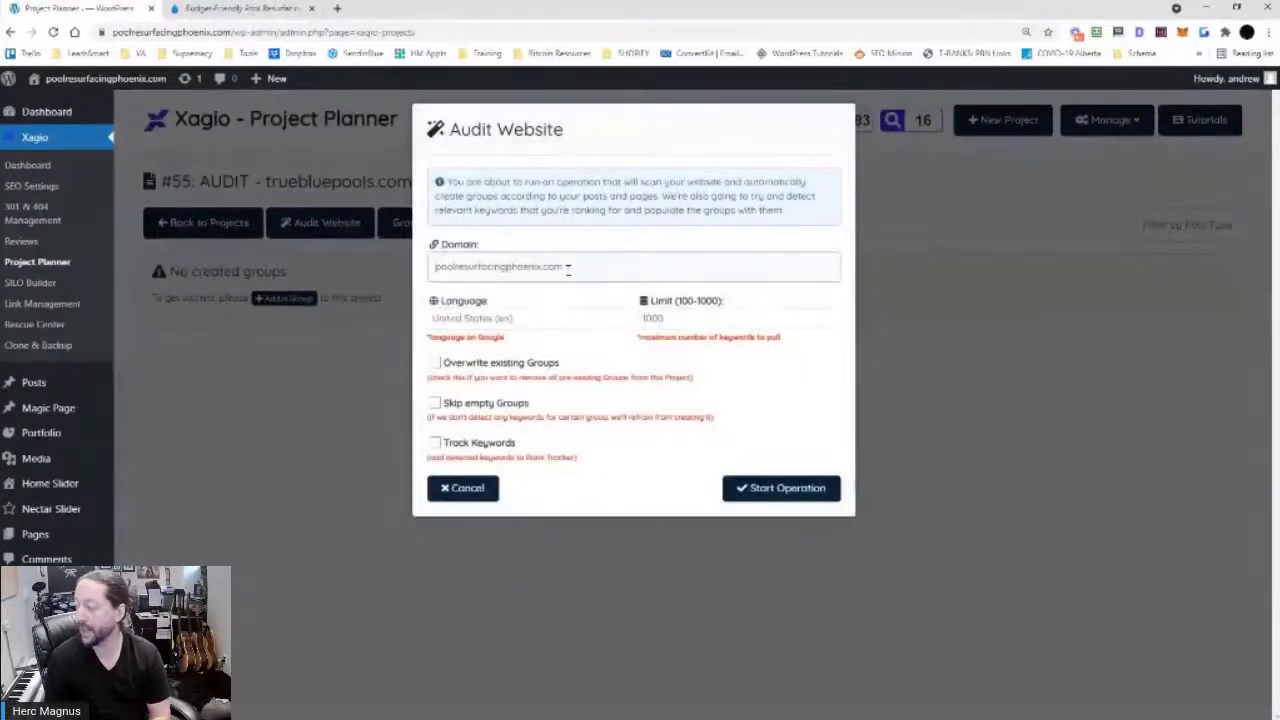
{"action": "left_click_drag", "start_coordinate": [568, 268], "coordinate": [435, 276]}
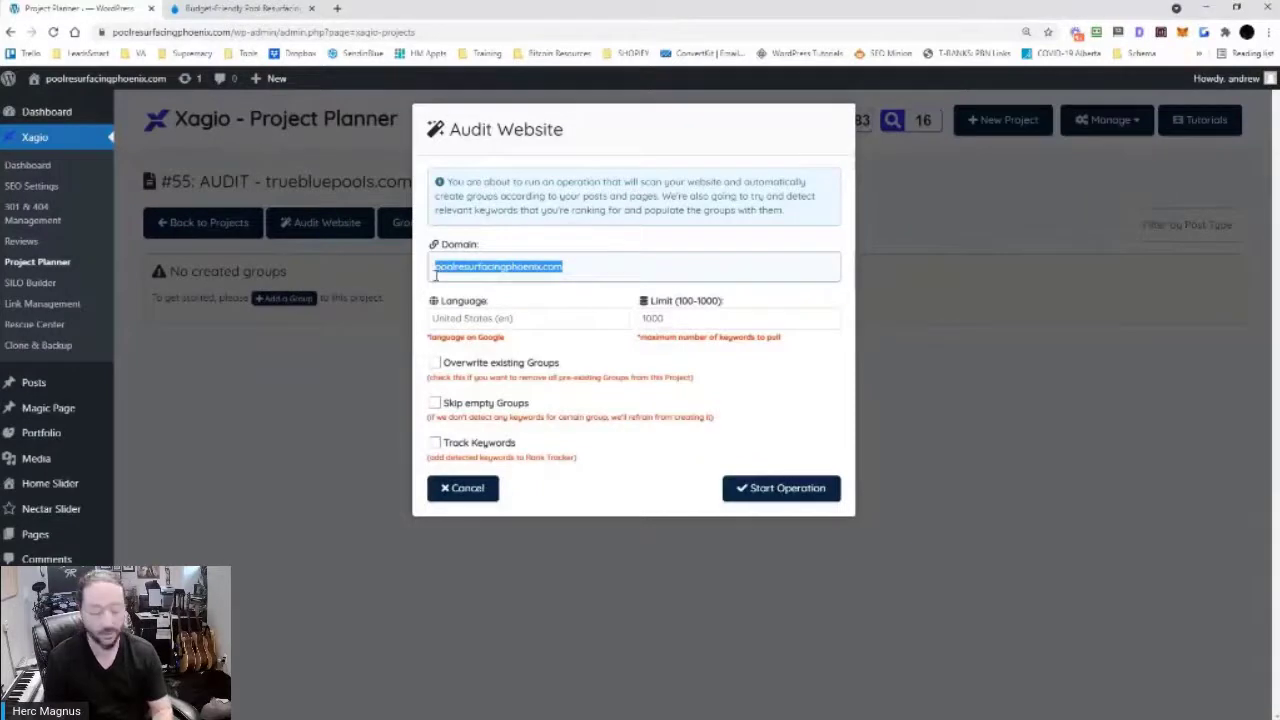
{"action": "key", "text": "ctrl+v"}
{"action": "left_click_drag", "start_coordinate": [518, 266], "coordinate": [421, 273]}
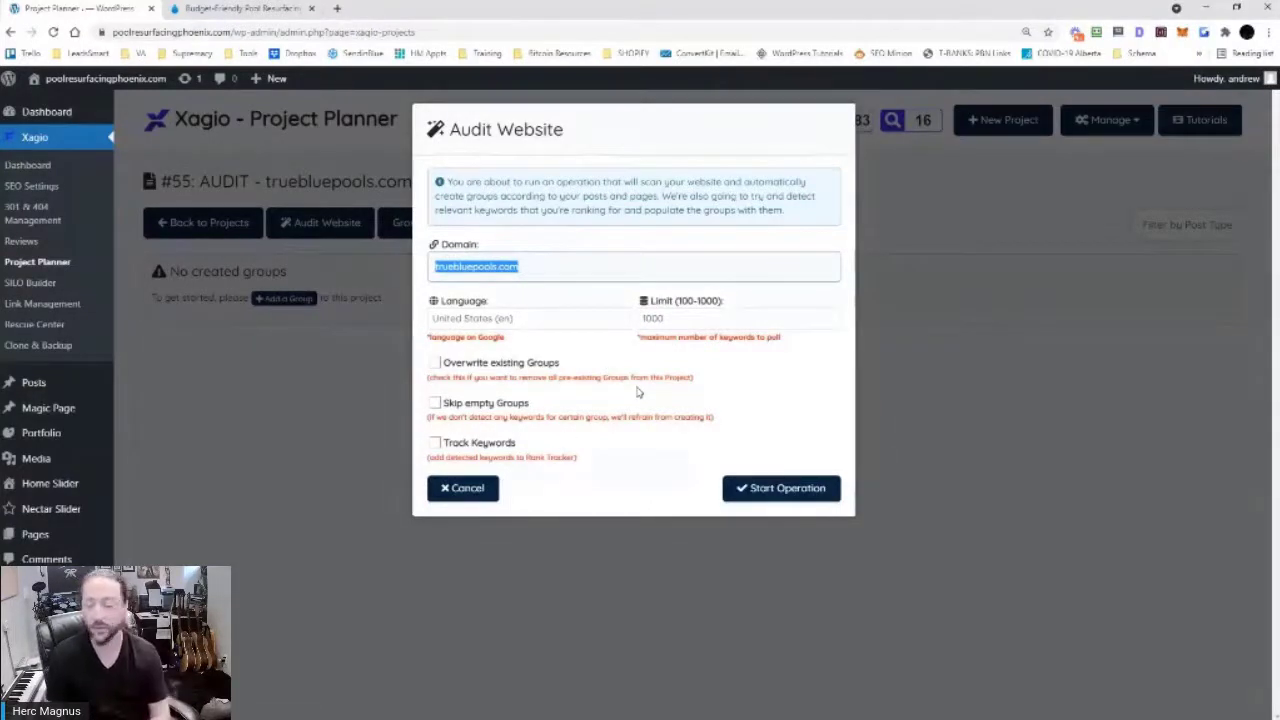
{"action": "left_click", "coordinate": [778, 490]}
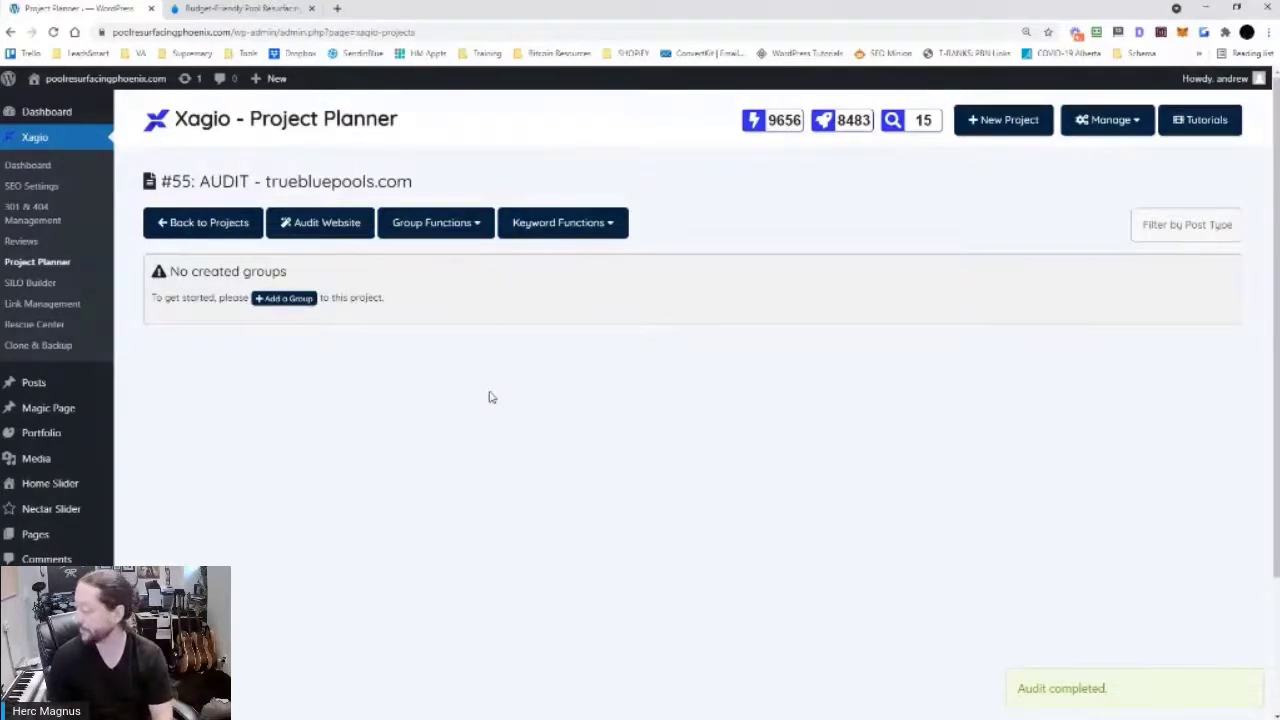
Review the audited page groups, examining their titles, URLs, descriptions and each keyword's volume, CPC and rank
{"action": "scroll", "coordinate": [535, 403], "scroll_direction": "down", "scroll_amount": 2}
{"action": "scroll", "coordinate": [537, 404], "scroll_direction": "up", "scroll_amount": 2}
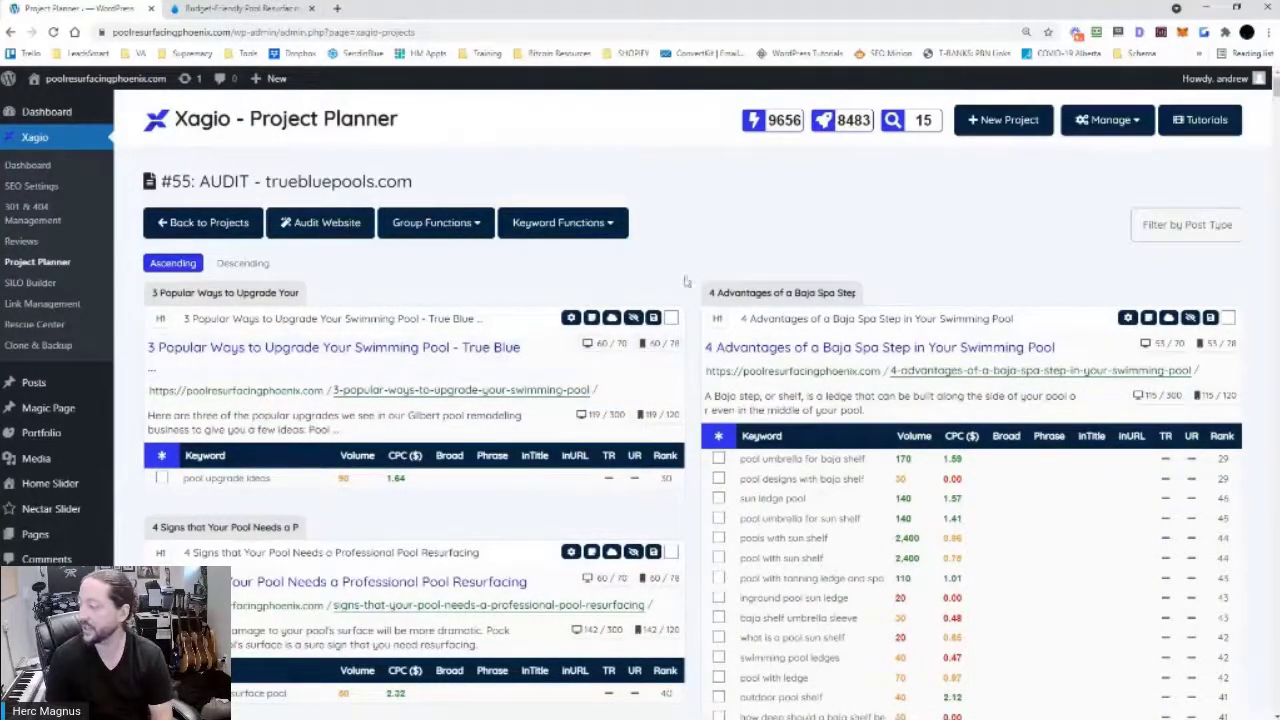
{"action": "scroll", "coordinate": [843, 420], "scroll_direction": "down", "scroll_amount": 2}
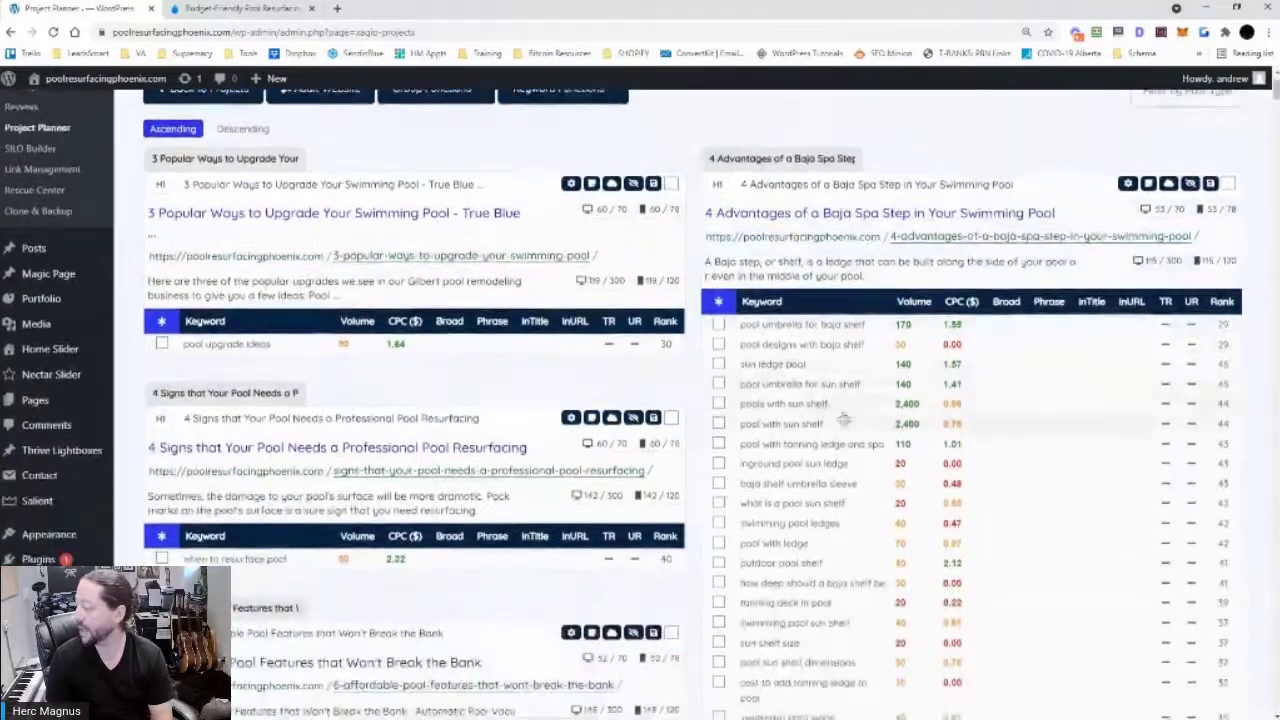
{"action": "scroll", "coordinate": [720, 440], "scroll_direction": "down", "scroll_amount": 3}
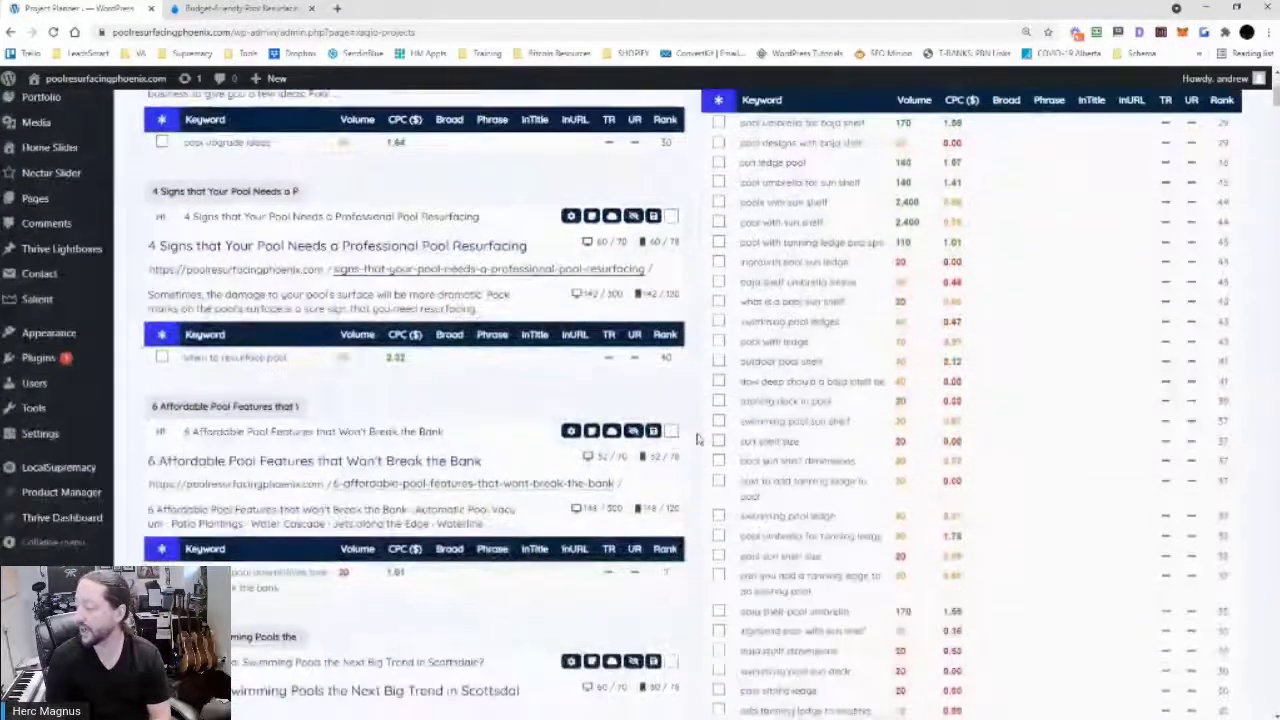
{"action": "scroll", "coordinate": [698, 440], "scroll_direction": "down", "scroll_amount": 3}
{"action": "scroll", "coordinate": [698, 440], "scroll_direction": "up", "scroll_amount": 6}
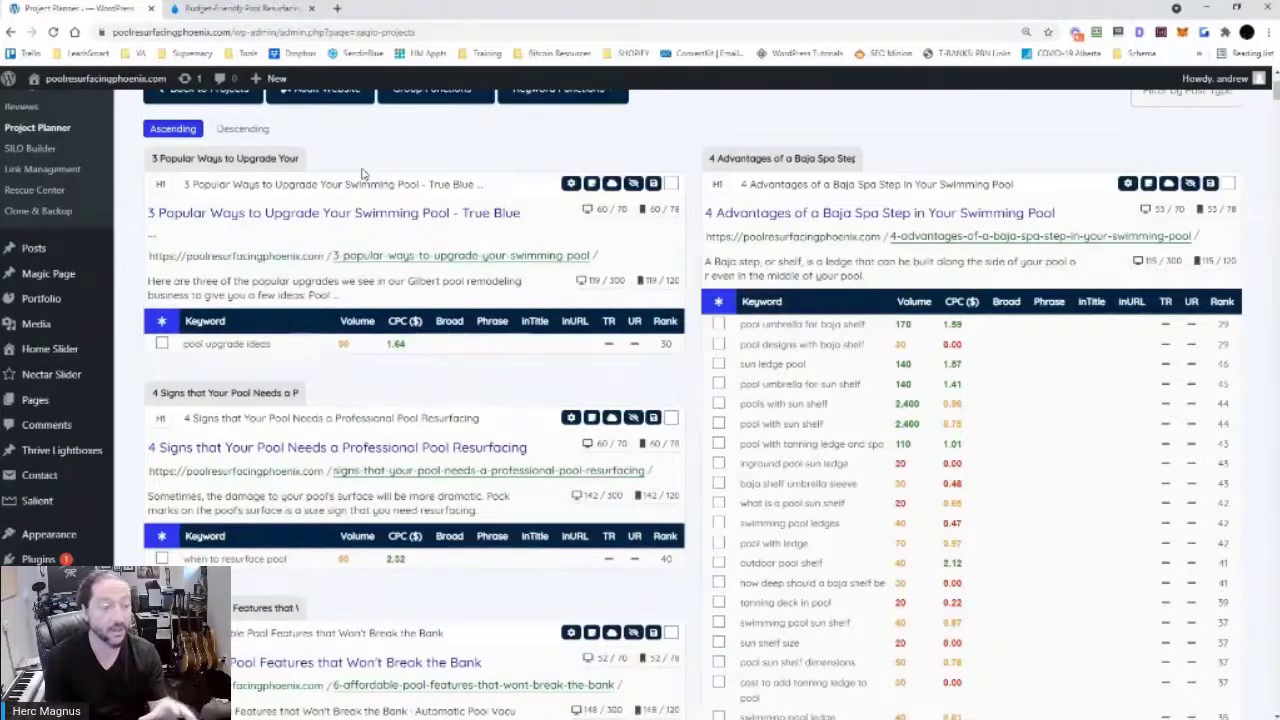
{"action": "left_click_drag", "start_coordinate": [229, 158], "coordinate": [160, 159]}
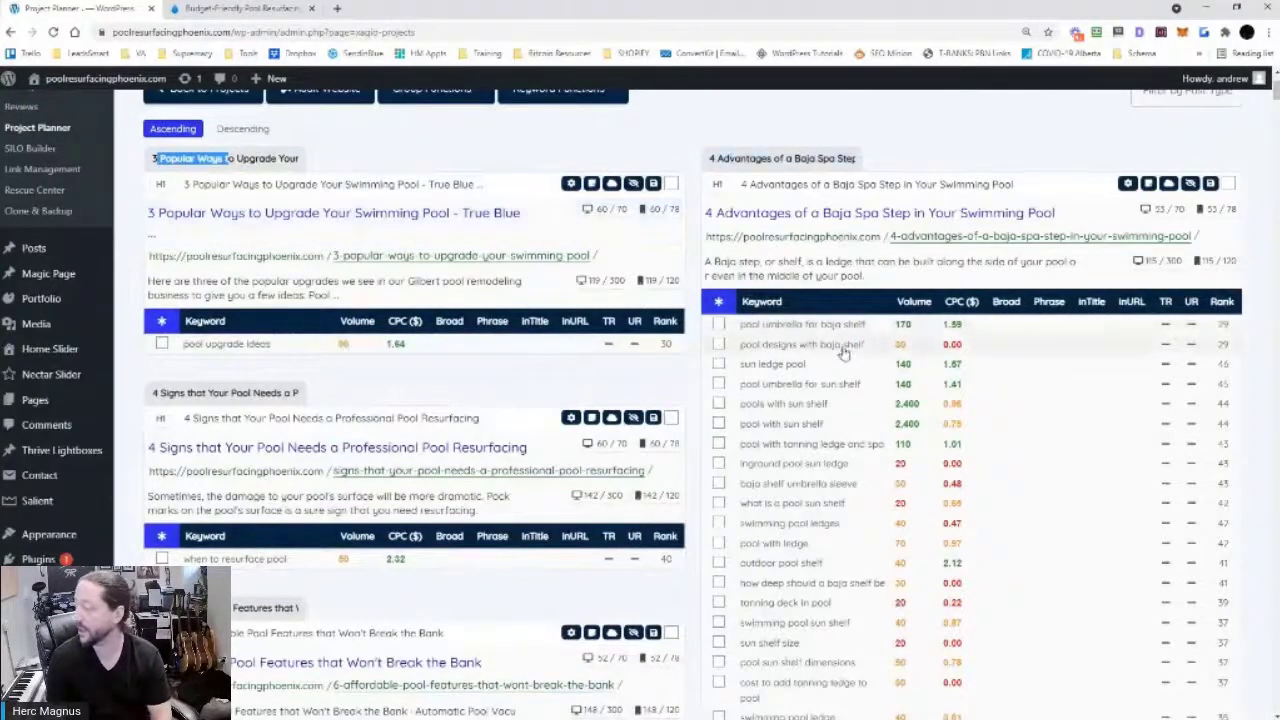
{"action": "scroll", "coordinate": [950, 345], "scroll_direction": "down", "scroll_amount": 2}
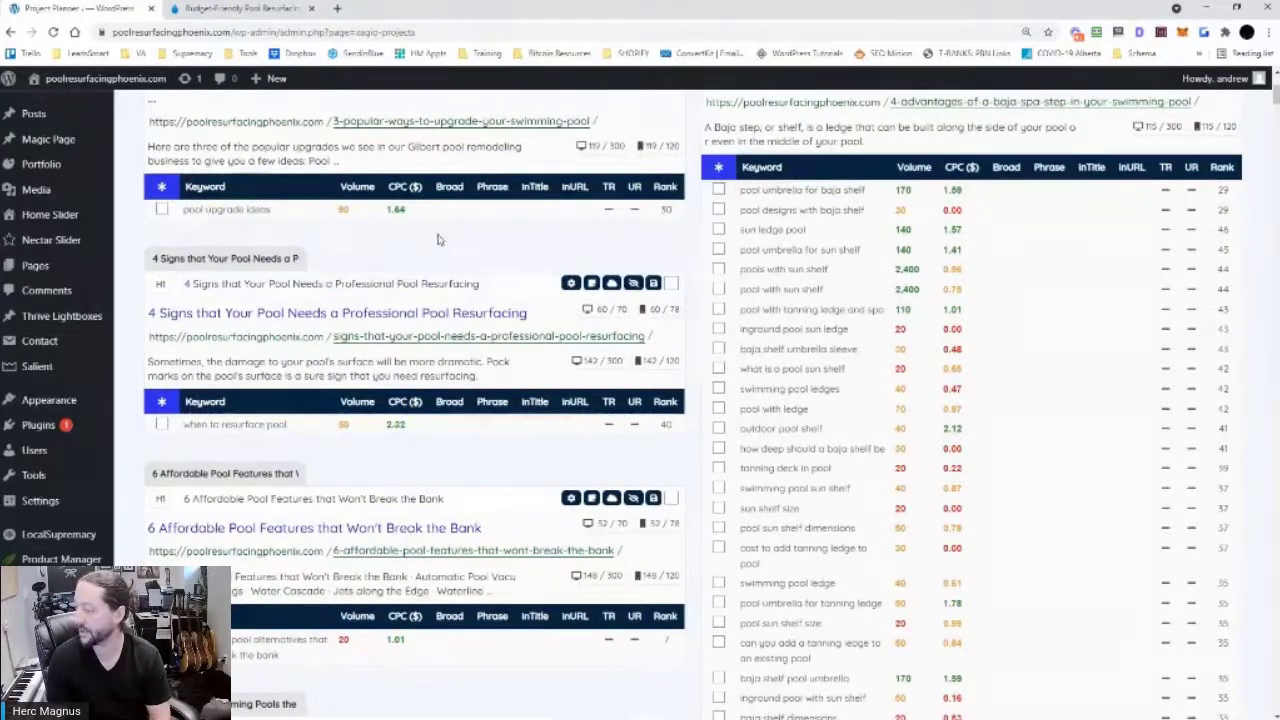
{"action": "scroll", "coordinate": [703, 345], "scroll_direction": "down", "scroll_amount": 5}
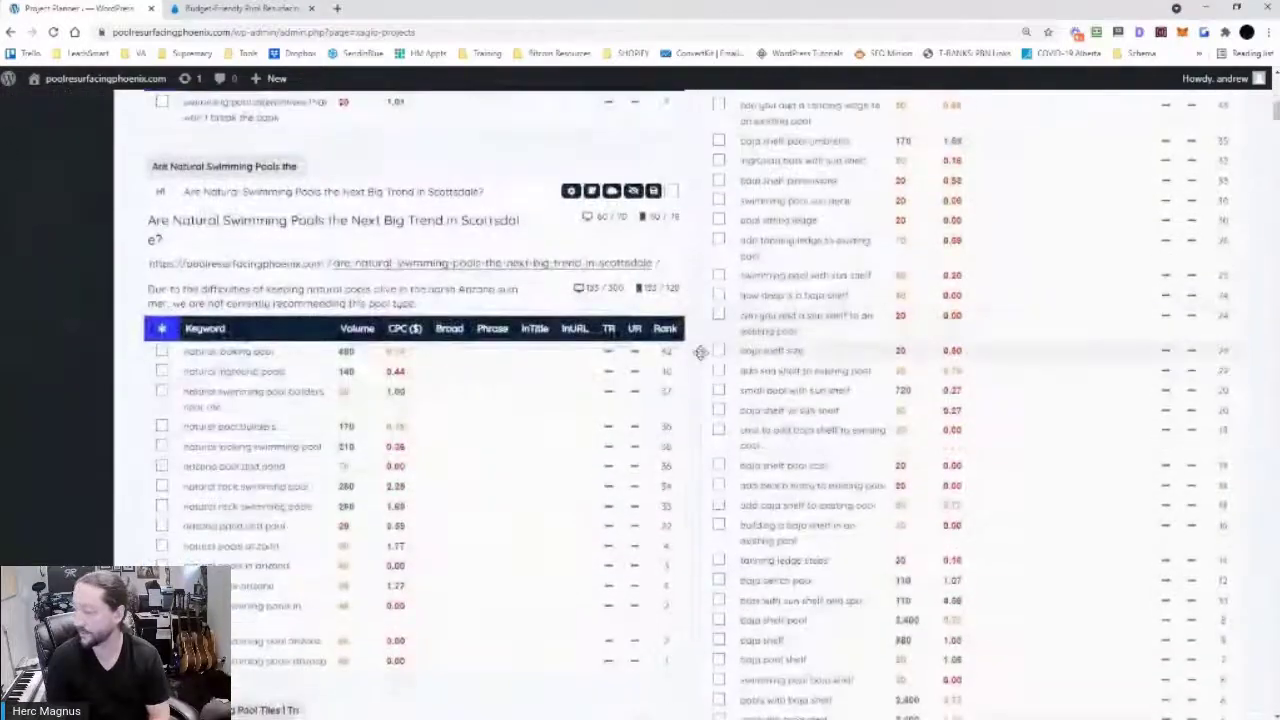
{"action": "scroll", "coordinate": [703, 345], "scroll_direction": "up", "scroll_amount": 6}
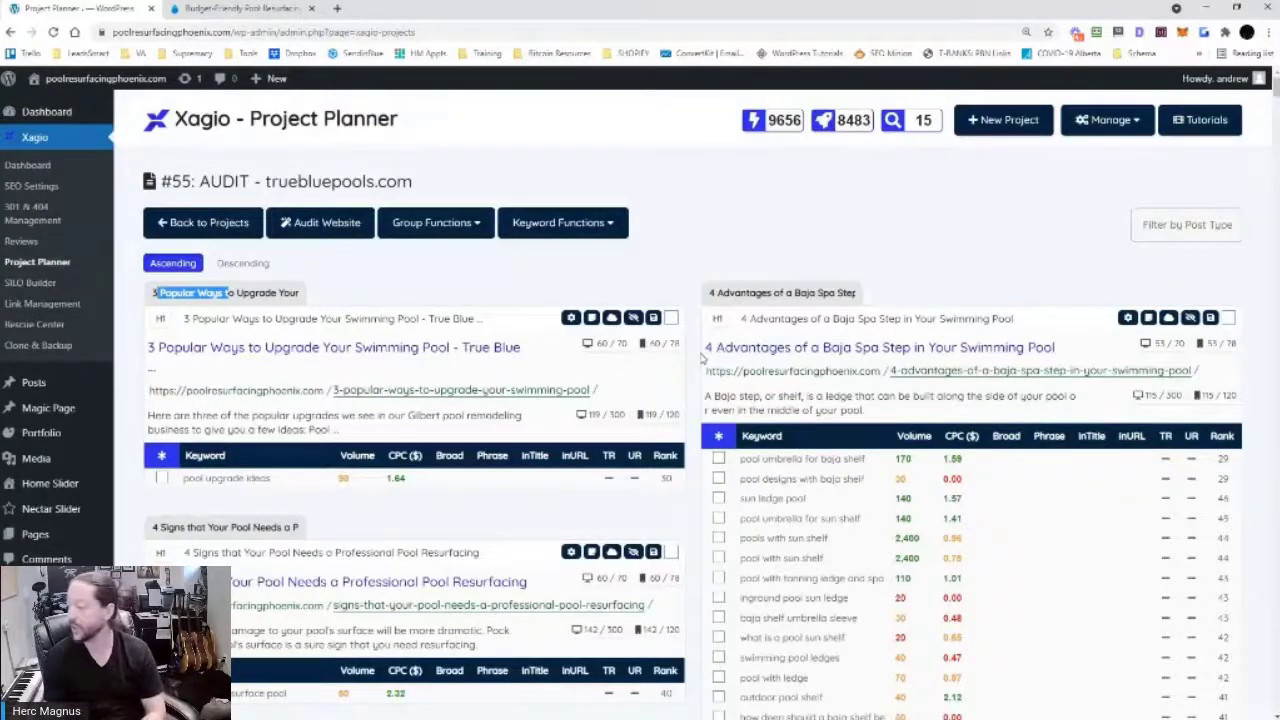
Open the site xagiomagic.com in a new browser tab
{"action": "left_click", "coordinate": [337, 8]}
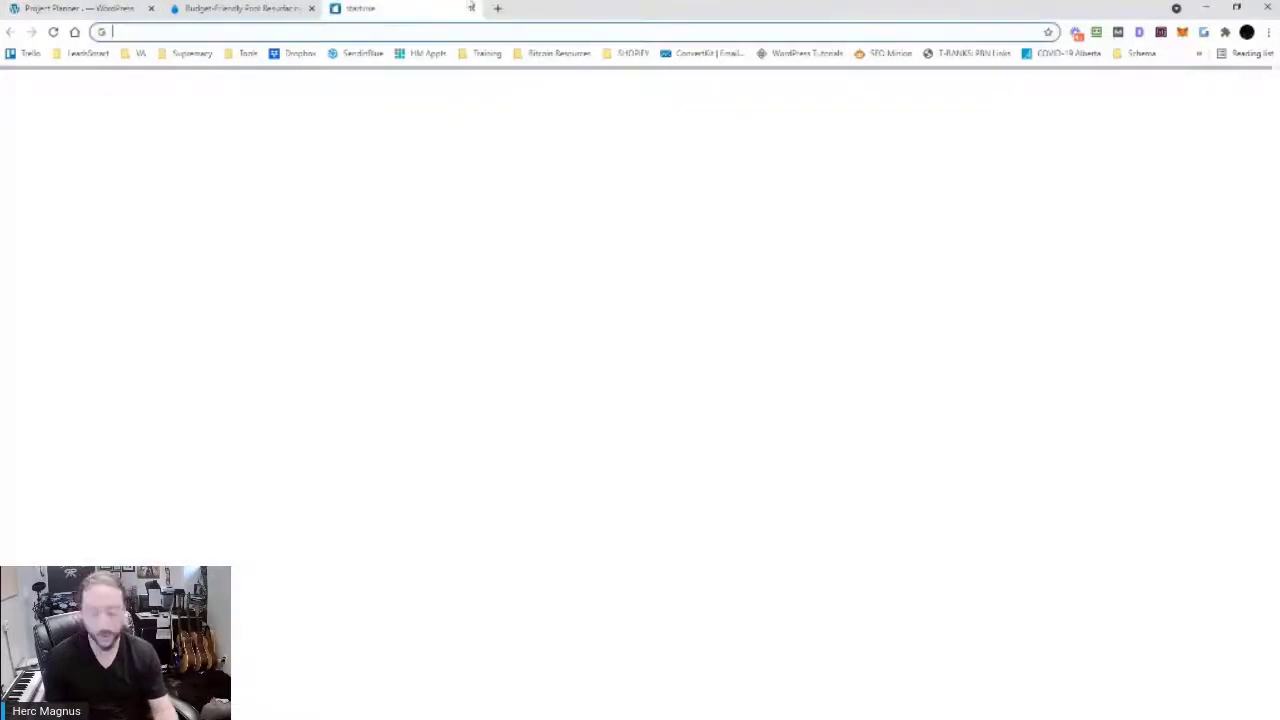
{"action": "type", "text": "xagioma"}
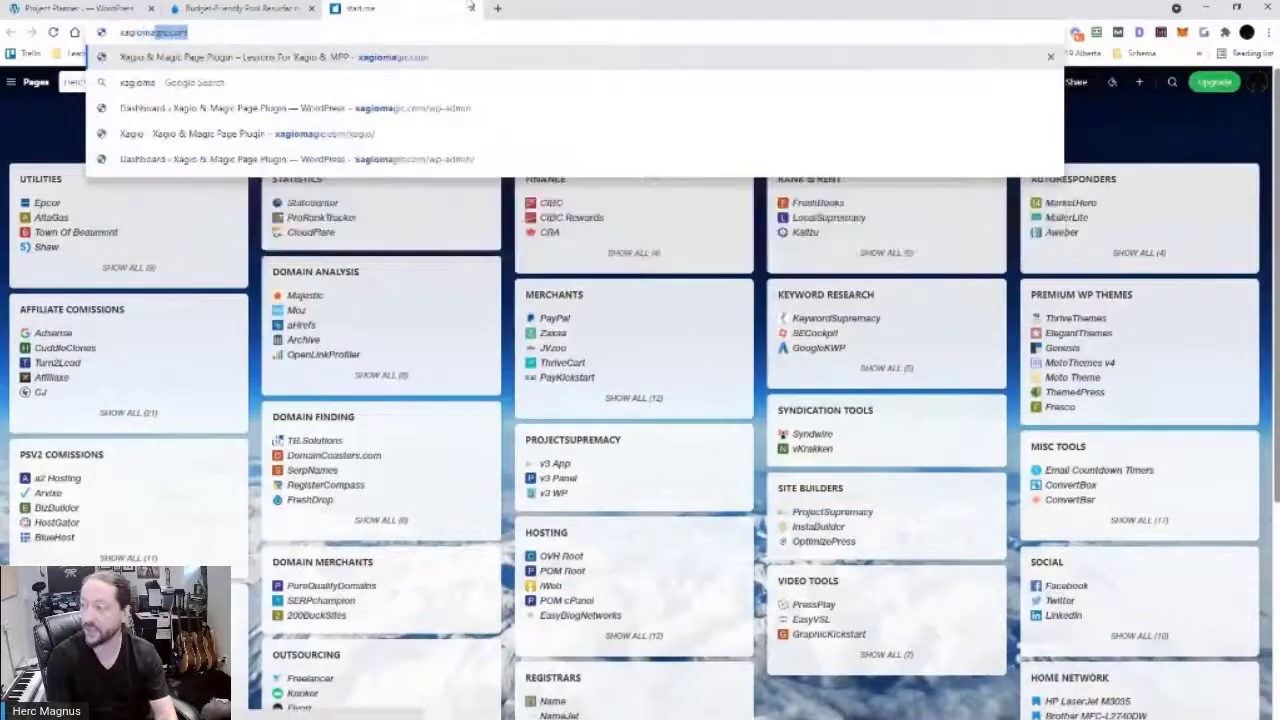
{"action": "type", "text": "gic.com"}
{"action": "key", "text": "Return"}
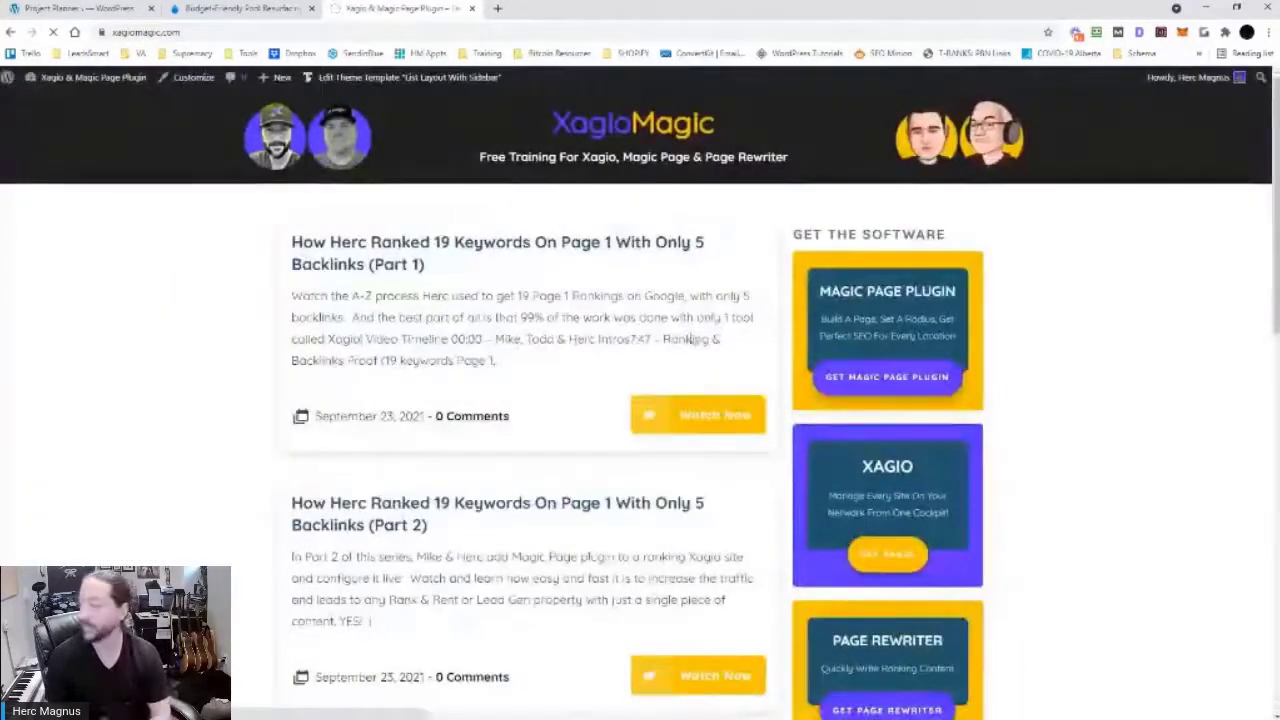
Look through the training posts on the XagioMagic home page and close its tab
{"action": "scroll", "coordinate": [543, 343], "scroll_direction": "down", "scroll_amount": 6}
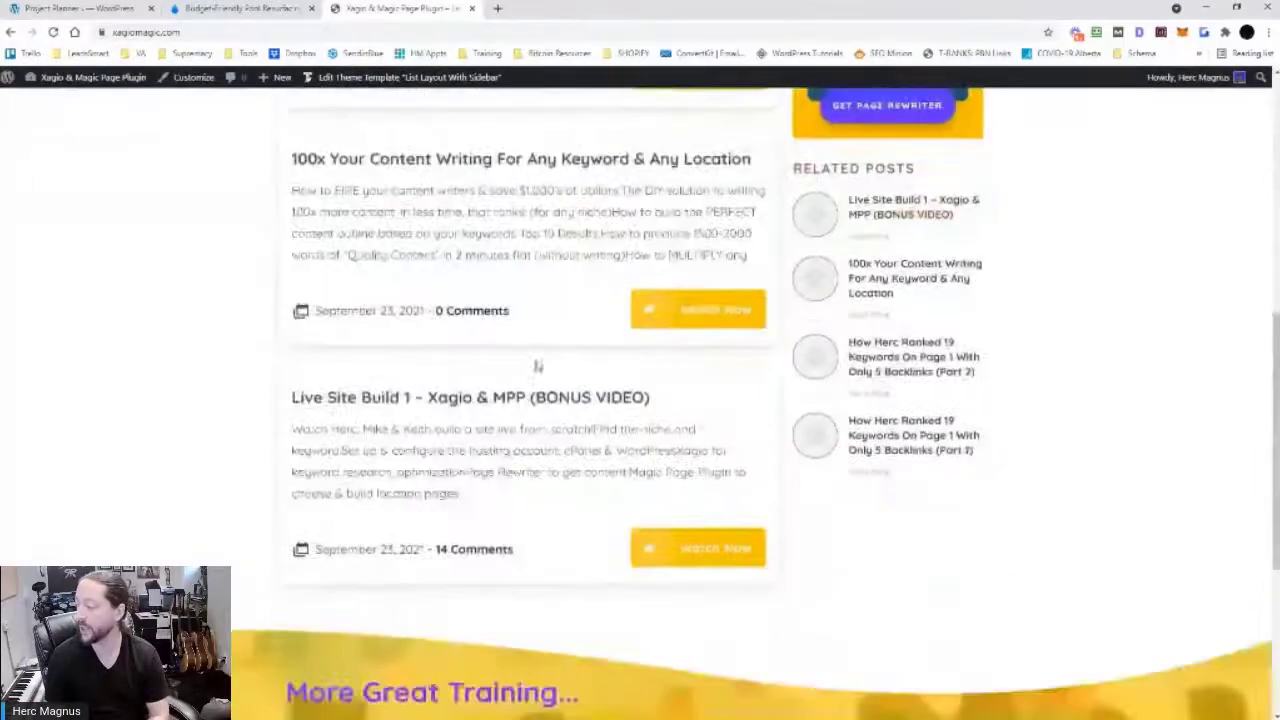
{"action": "scroll", "coordinate": [537, 367], "scroll_direction": "up", "scroll_amount": 5}
{"action": "scroll", "coordinate": [532, 374], "scroll_direction": "down", "scroll_amount": 10}
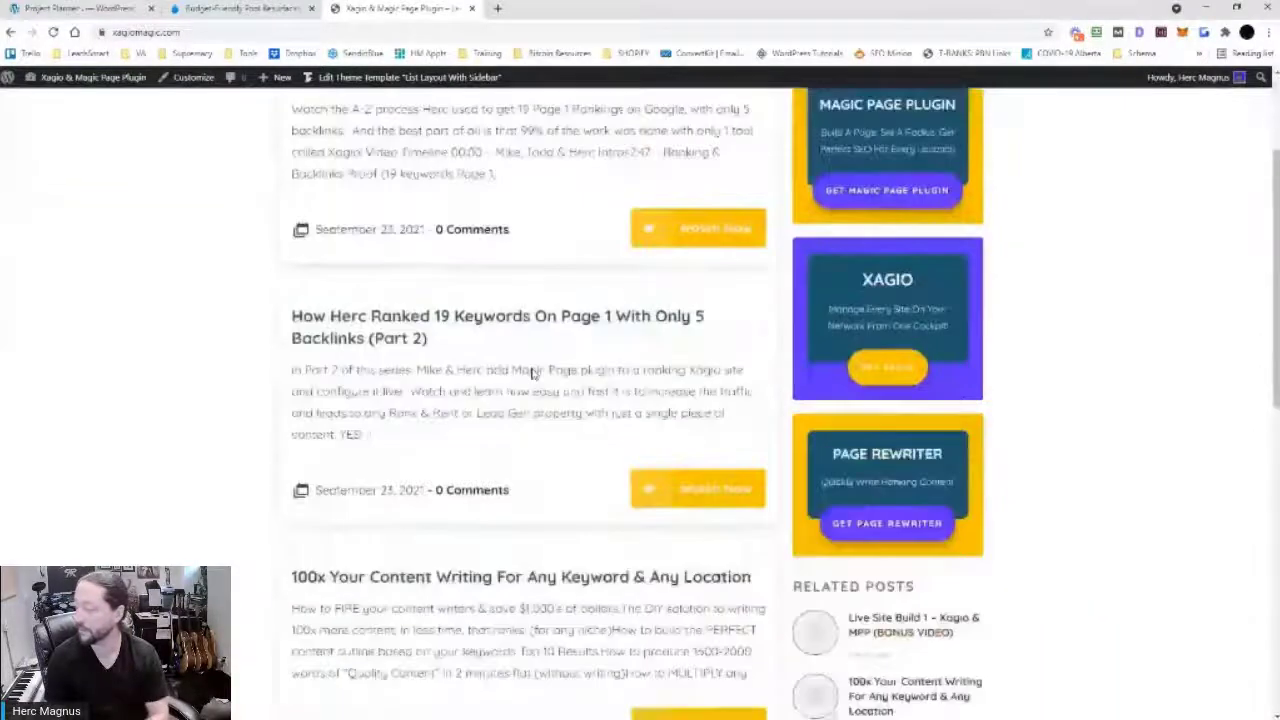
{"action": "scroll", "coordinate": [565, 385], "scroll_direction": "up", "scroll_amount": 10}
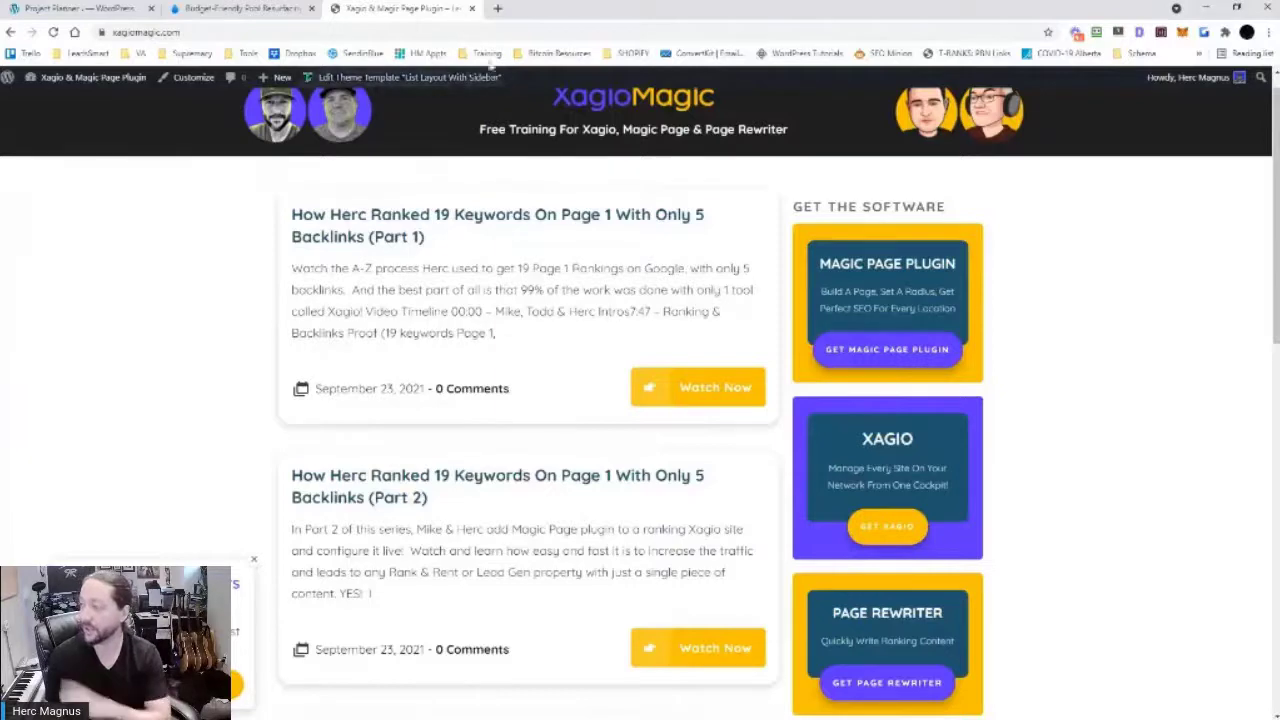
{"action": "left_click", "coordinate": [473, 9]}
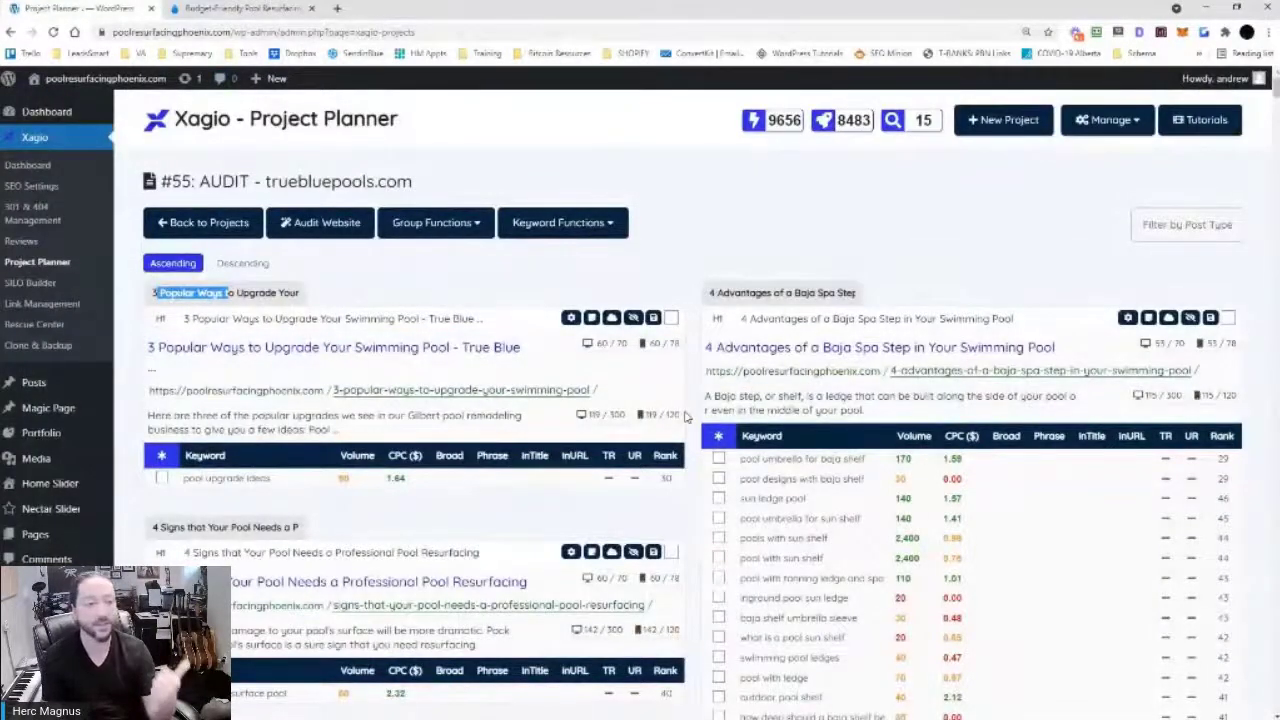
Examine the audited truebluepools.com page groups further, comparing the keyword volume, CPC and rank for its articles, city pages and resurfacing pages
{"action": "scroll", "coordinate": [700, 396], "scroll_direction": "down", "scroll_amount": 1}
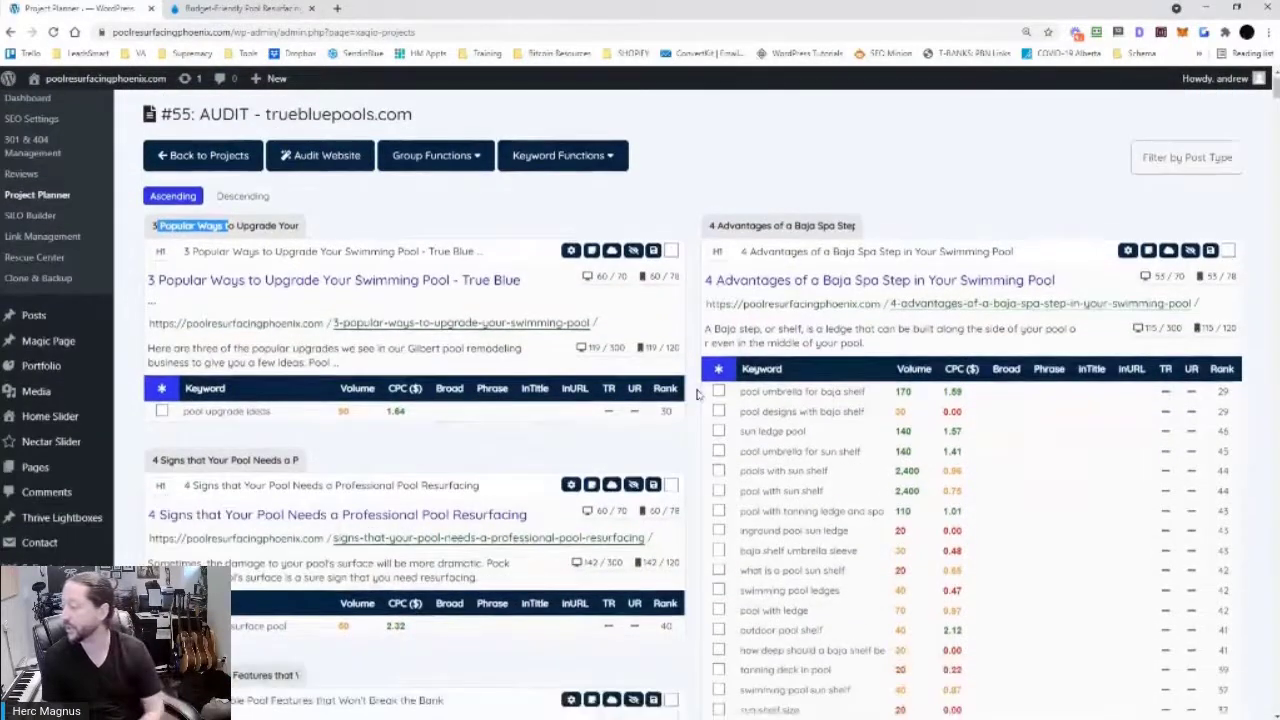
{"action": "scroll", "coordinate": [720, 400], "scroll_direction": "down", "scroll_amount": 5}
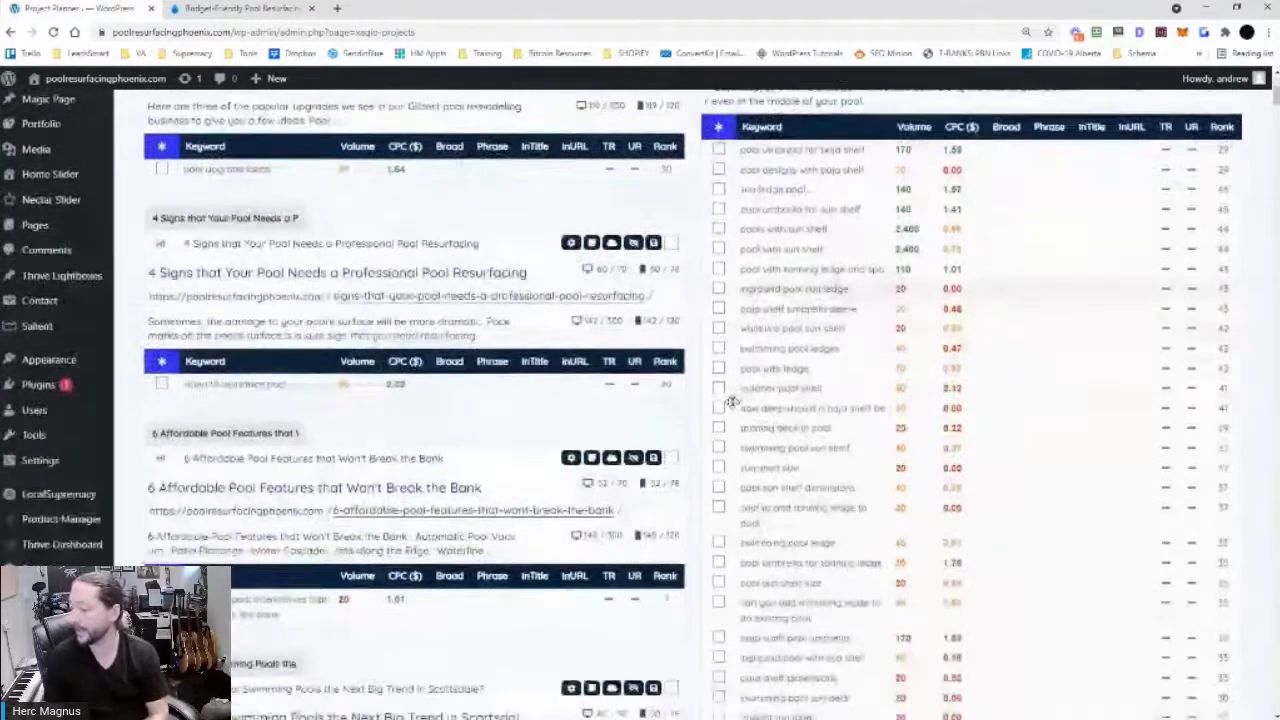
{"action": "scroll", "coordinate": [724, 405], "scroll_direction": "down", "scroll_amount": 4}
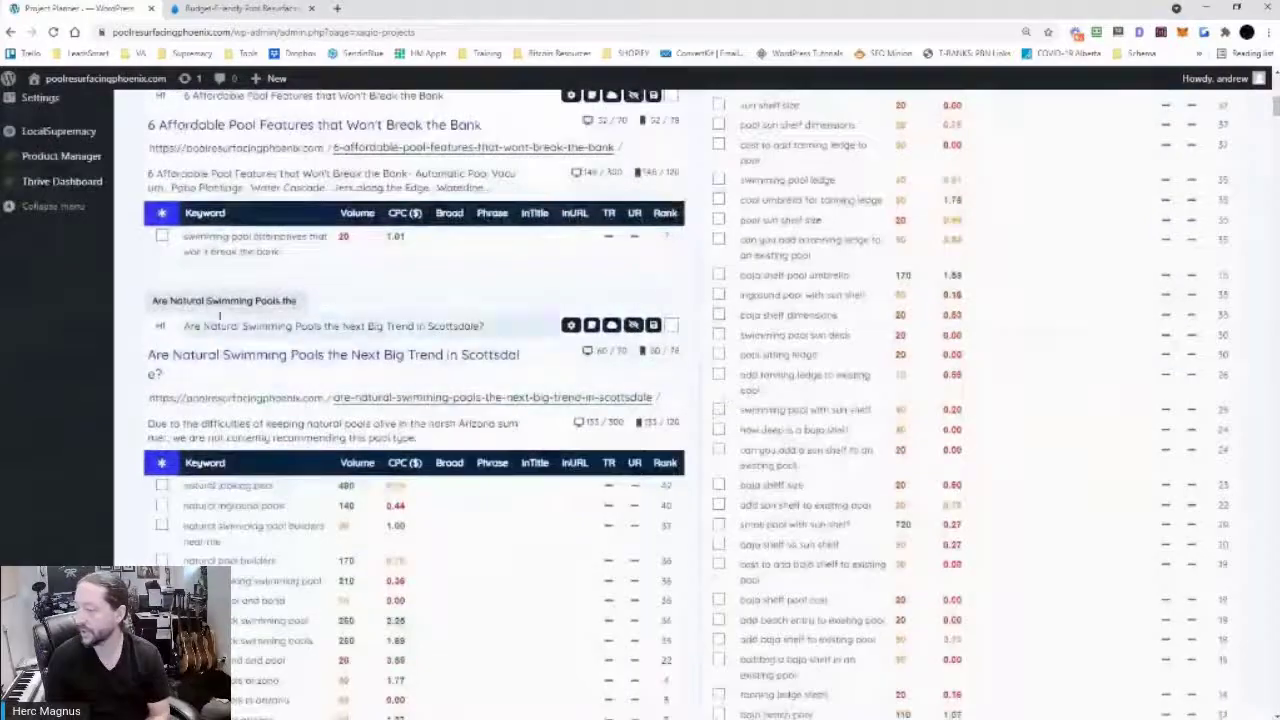
{"action": "scroll", "coordinate": [689, 337], "scroll_direction": "up", "scroll_amount": 5}
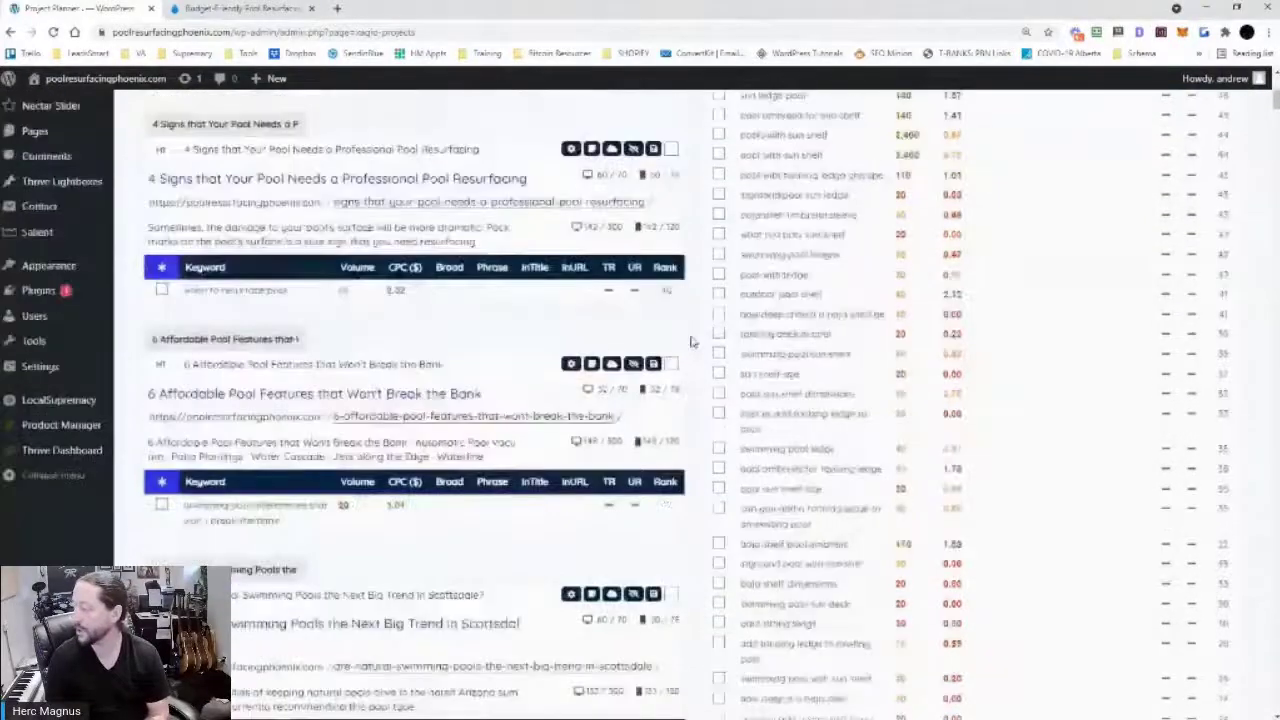
{"action": "scroll", "coordinate": [690, 342], "scroll_direction": "down", "scroll_amount": 6}
{"action": "scroll", "coordinate": [690, 342], "scroll_direction": "down", "scroll_amount": 8}
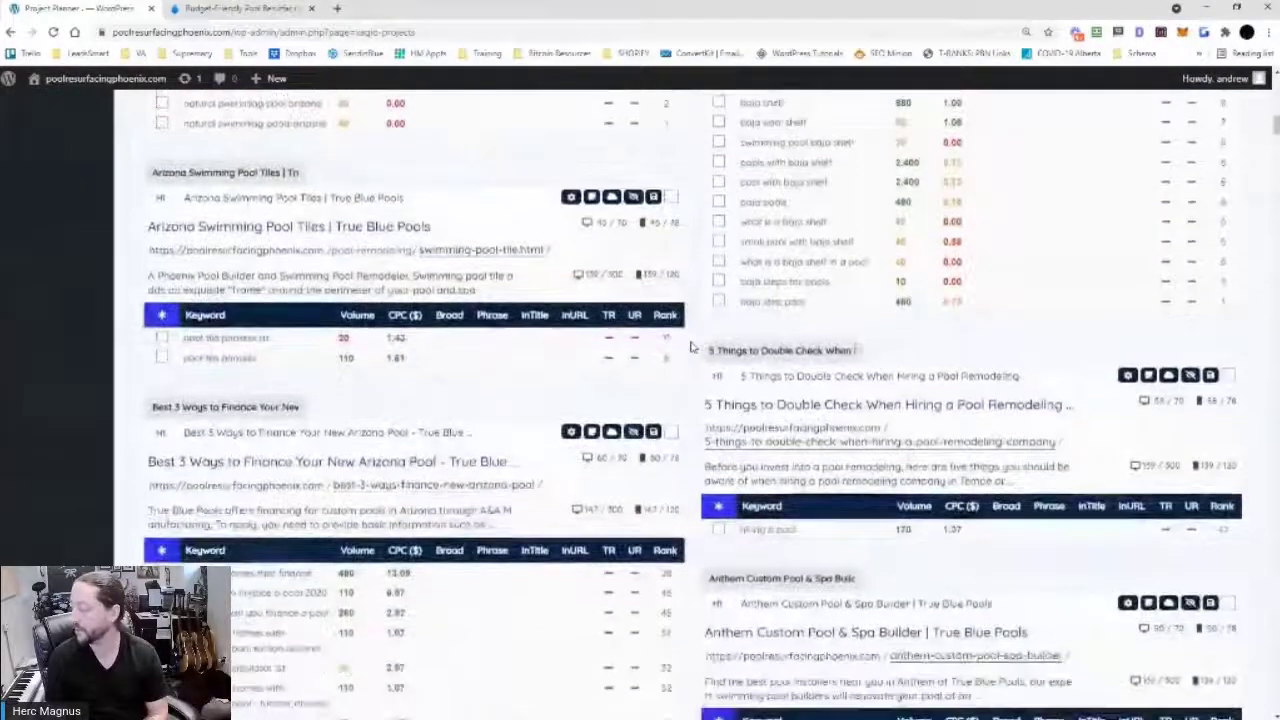
{"action": "scroll", "coordinate": [690, 345], "scroll_direction": "up", "scroll_amount": 1}
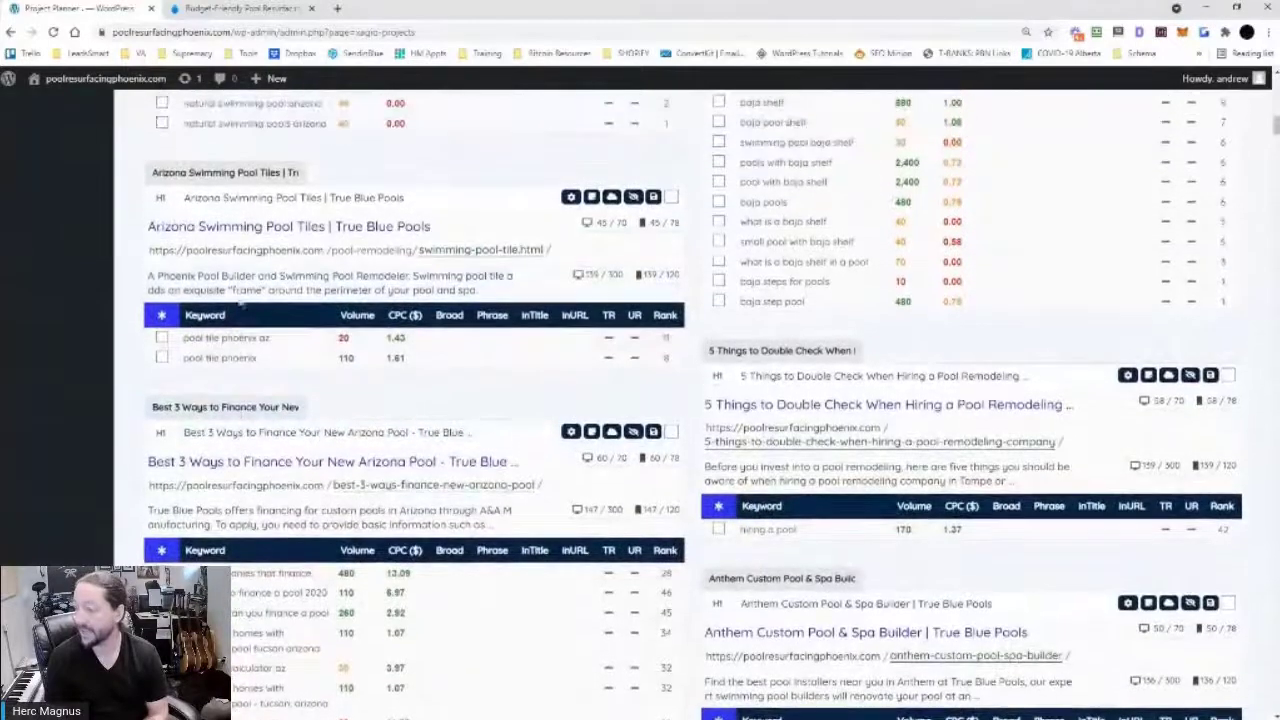
{"action": "scroll", "coordinate": [820, 396], "scroll_direction": "down", "scroll_amount": 7}
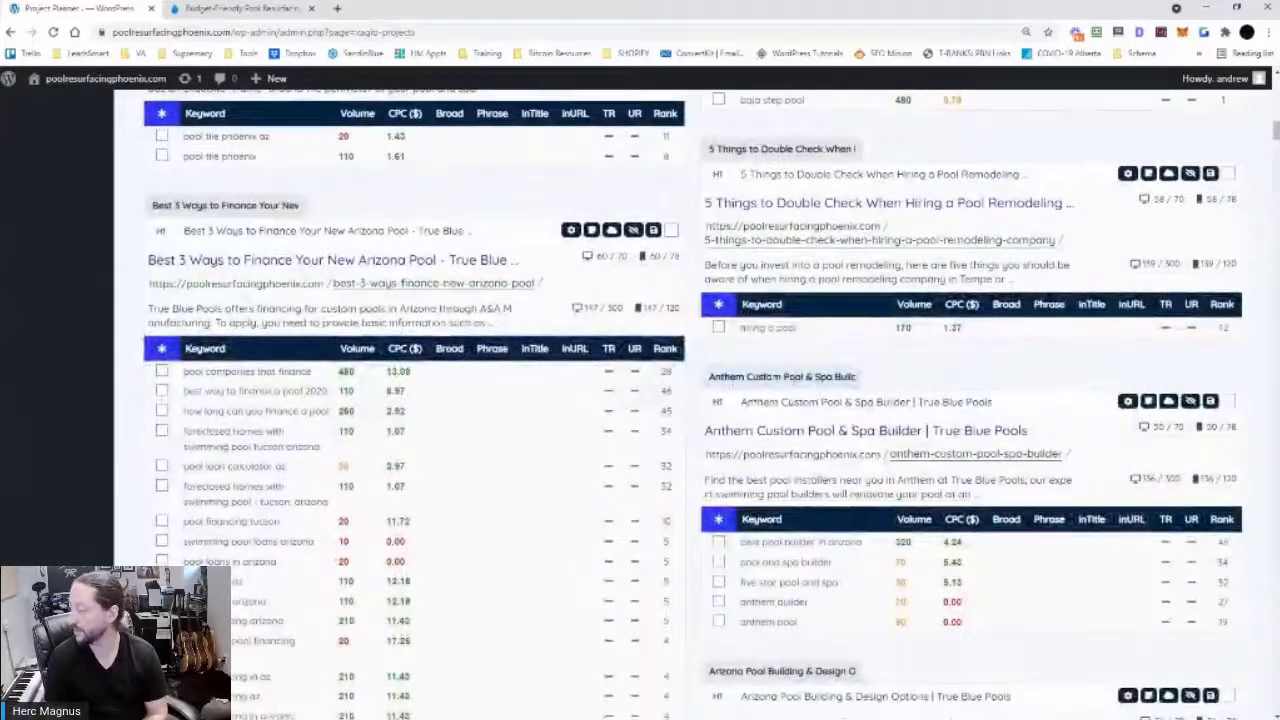
{"action": "scroll", "coordinate": [820, 396], "scroll_direction": "down", "scroll_amount": 3}
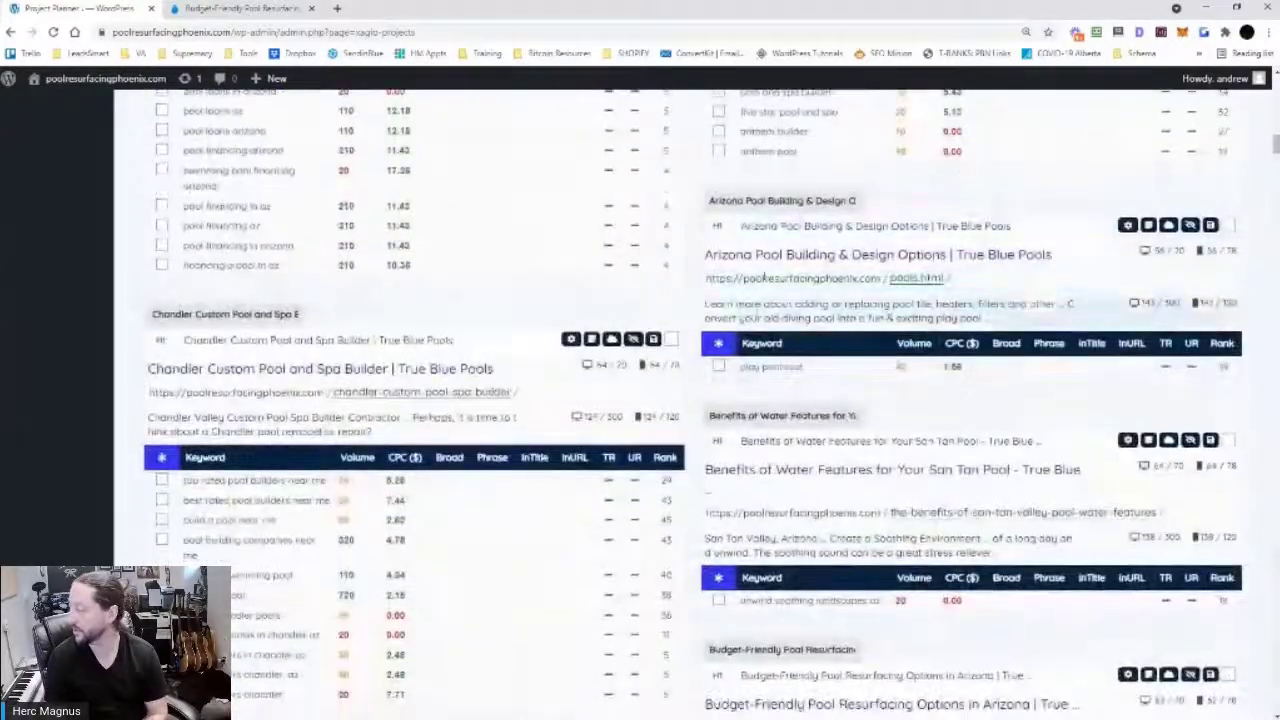
{"action": "scroll", "coordinate": [686, 505], "scroll_direction": "down", "scroll_amount": 6}
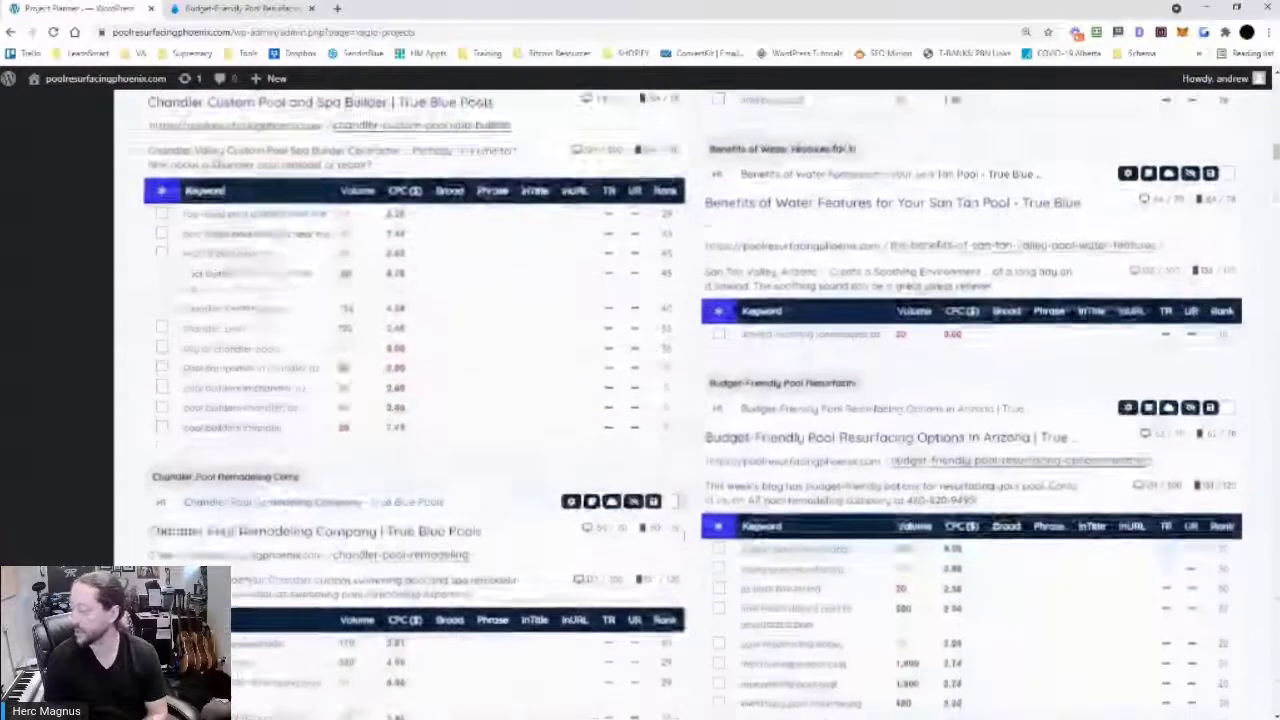
{"action": "scroll", "coordinate": [686, 505], "scroll_direction": "down", "scroll_amount": 10}
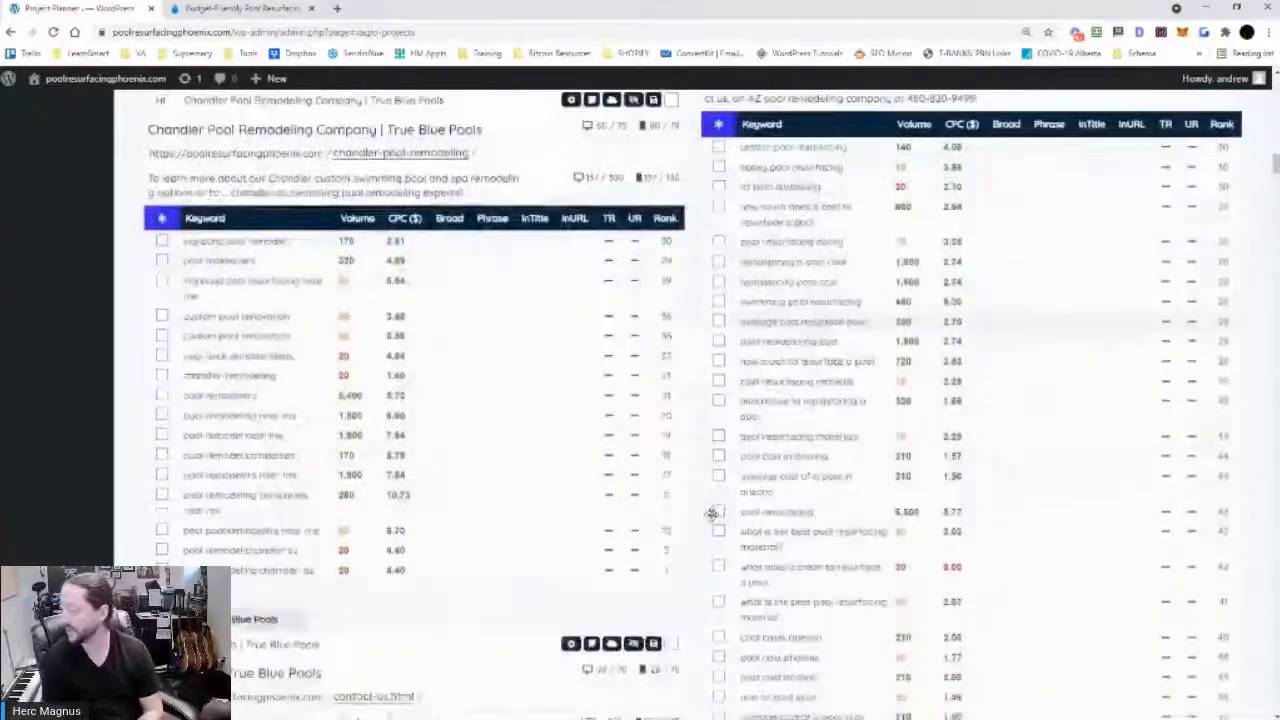
{"action": "scroll", "coordinate": [970, 498], "scroll_direction": "up", "scroll_amount": 15}
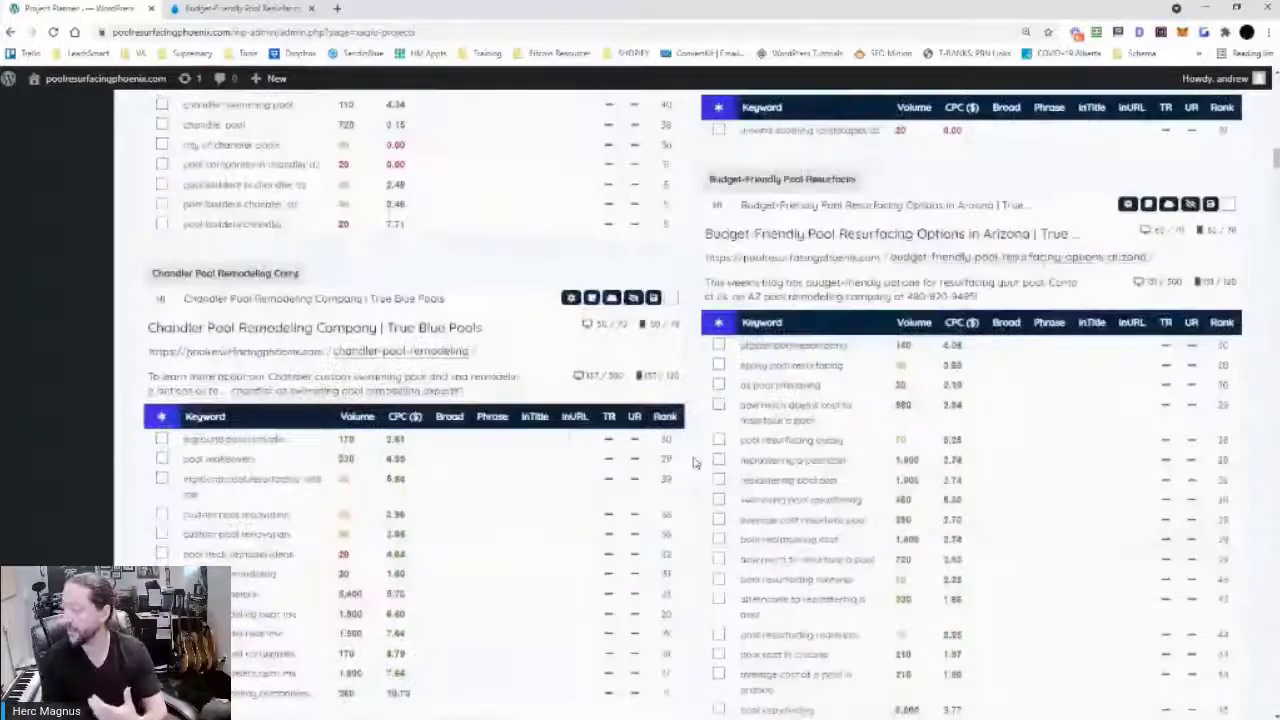
{"action": "scroll", "coordinate": [695, 462], "scroll_direction": "down", "scroll_amount": 2}
{"action": "scroll", "coordinate": [695, 462], "scroll_direction": "down", "scroll_amount": 15}
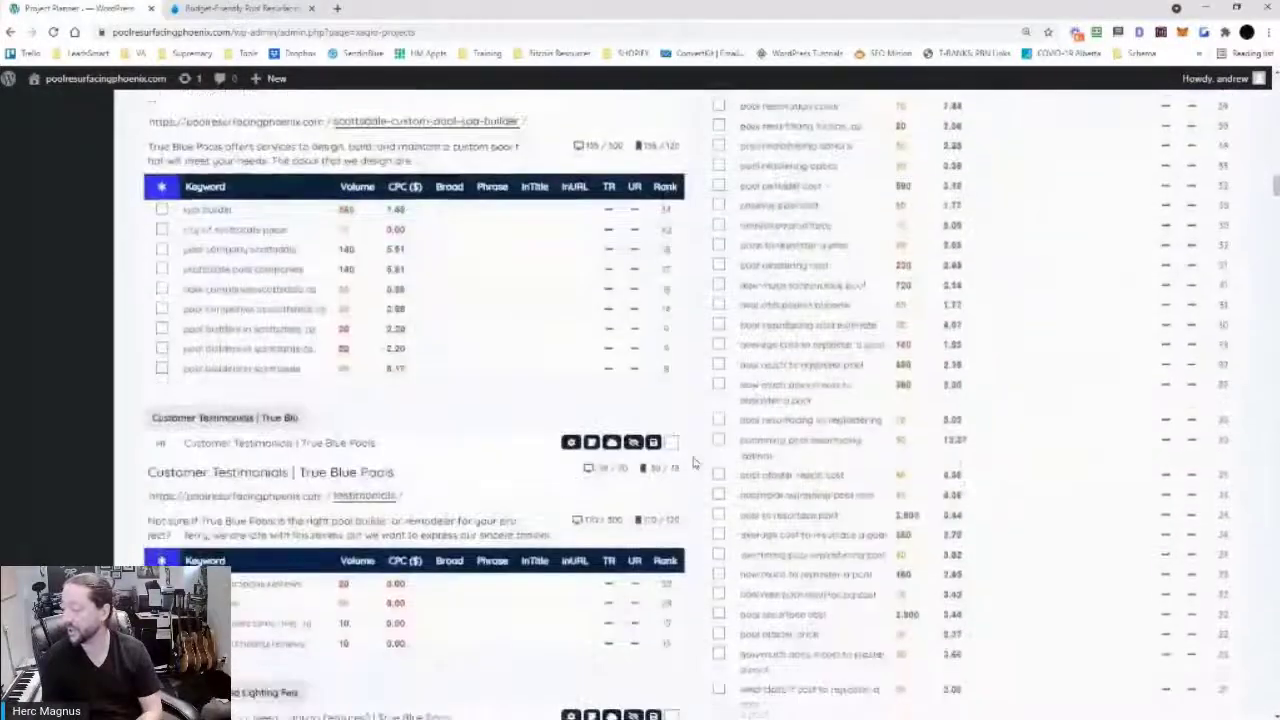
{"action": "scroll", "coordinate": [682, 460], "scroll_direction": "down", "scroll_amount": 15}
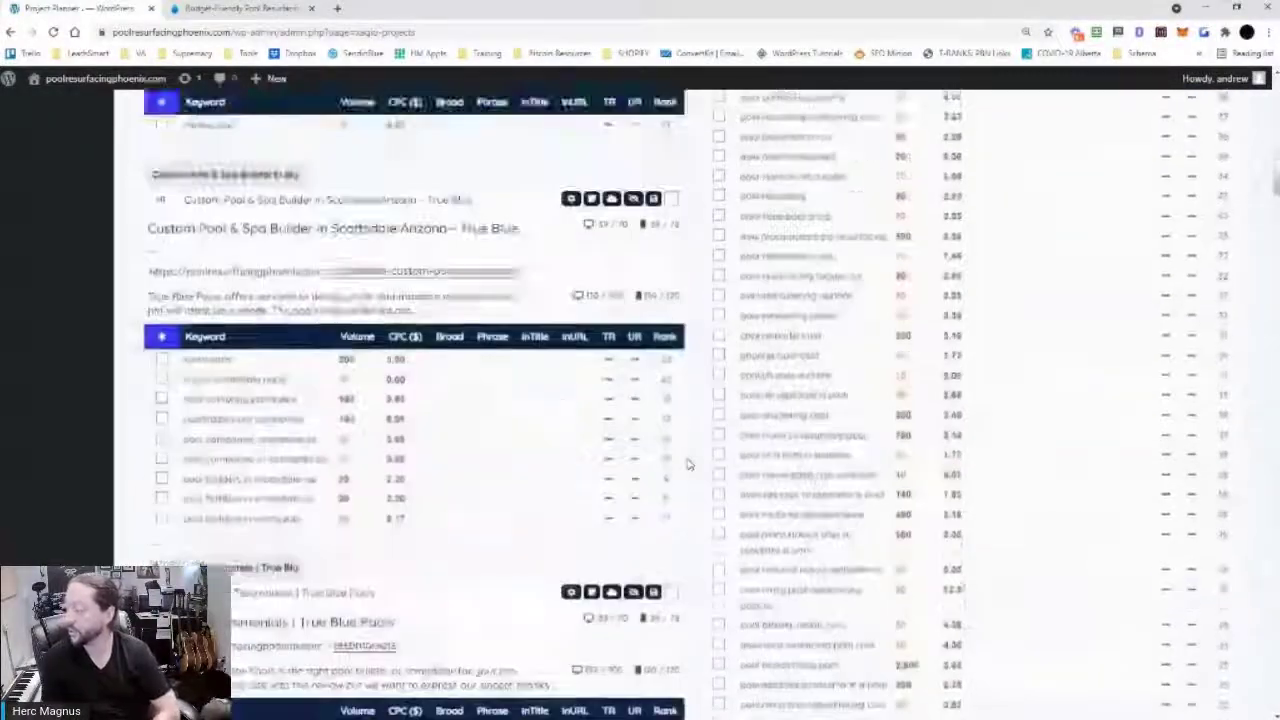
{"action": "scroll", "coordinate": [688, 463], "scroll_direction": "up", "scroll_amount": 20}
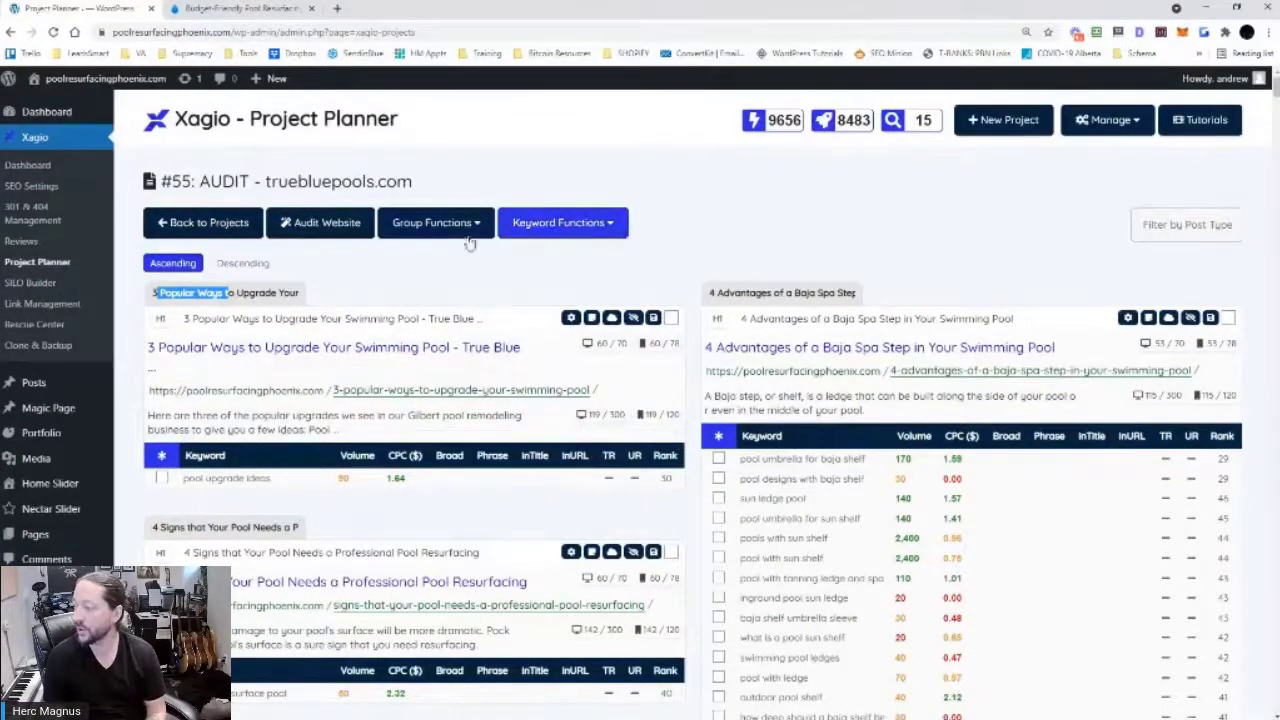
Return to the project list and create a new project named "KW RESEARCH"
{"action": "left_click", "coordinate": [228, 226]}
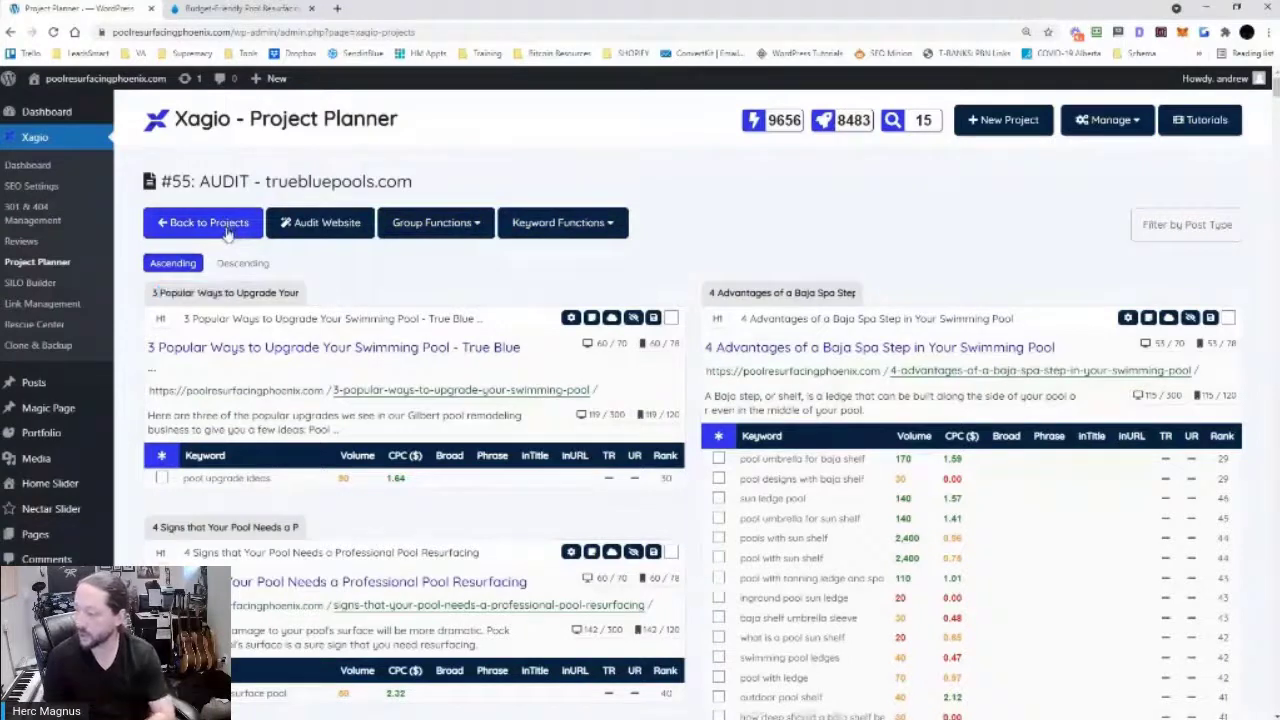
{"action": "left_click", "coordinate": [1004, 122]}
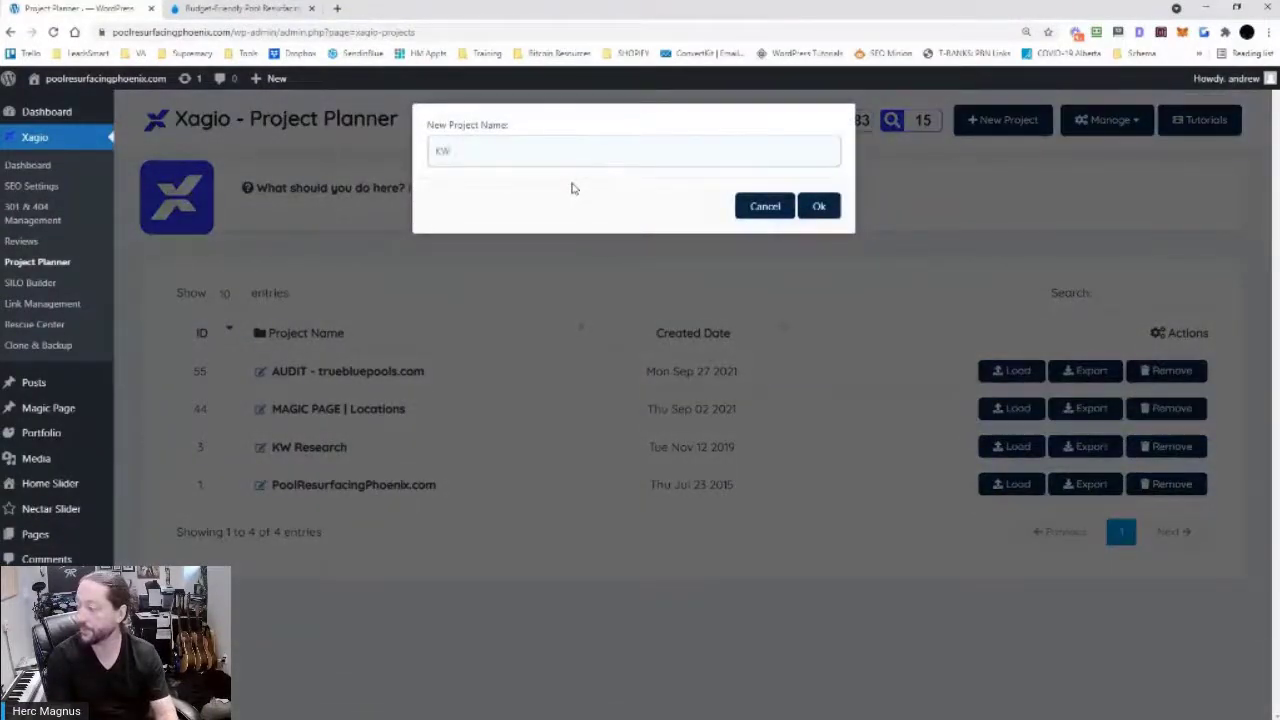
{"action": "type", "text": "KW RESEARCH"}
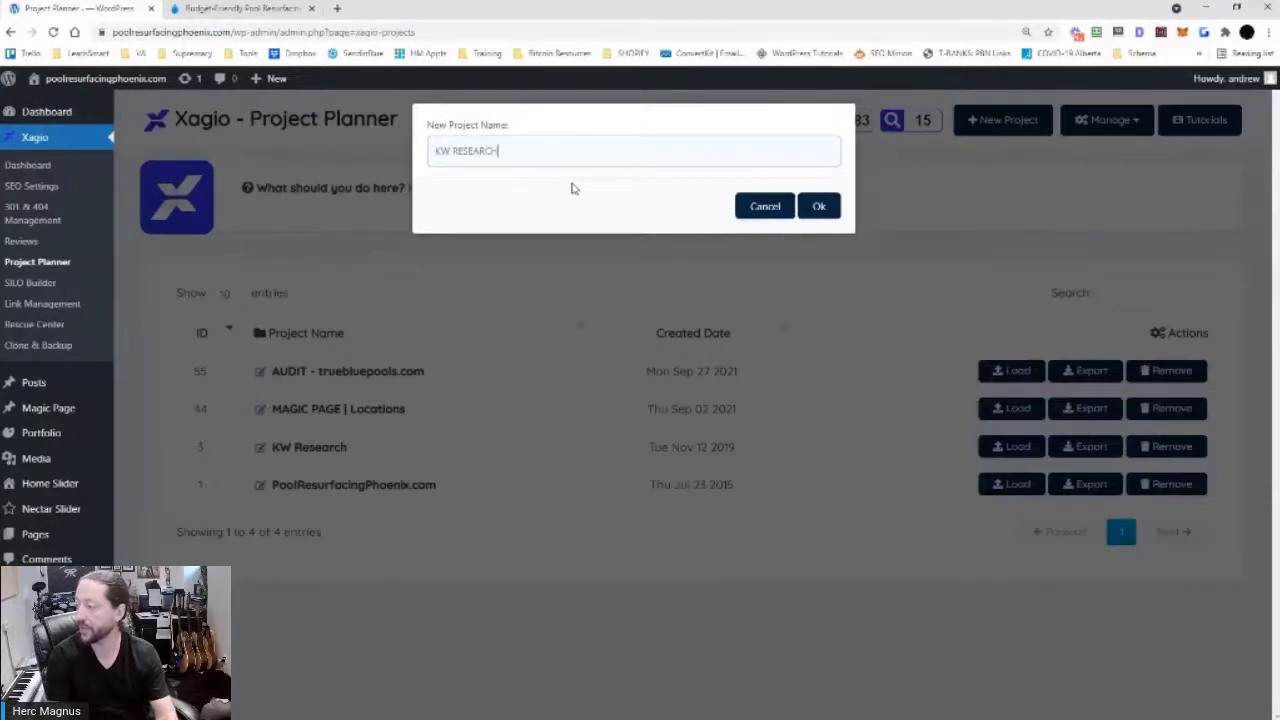
{"action": "triple_click", "coordinate": [489, 150]}
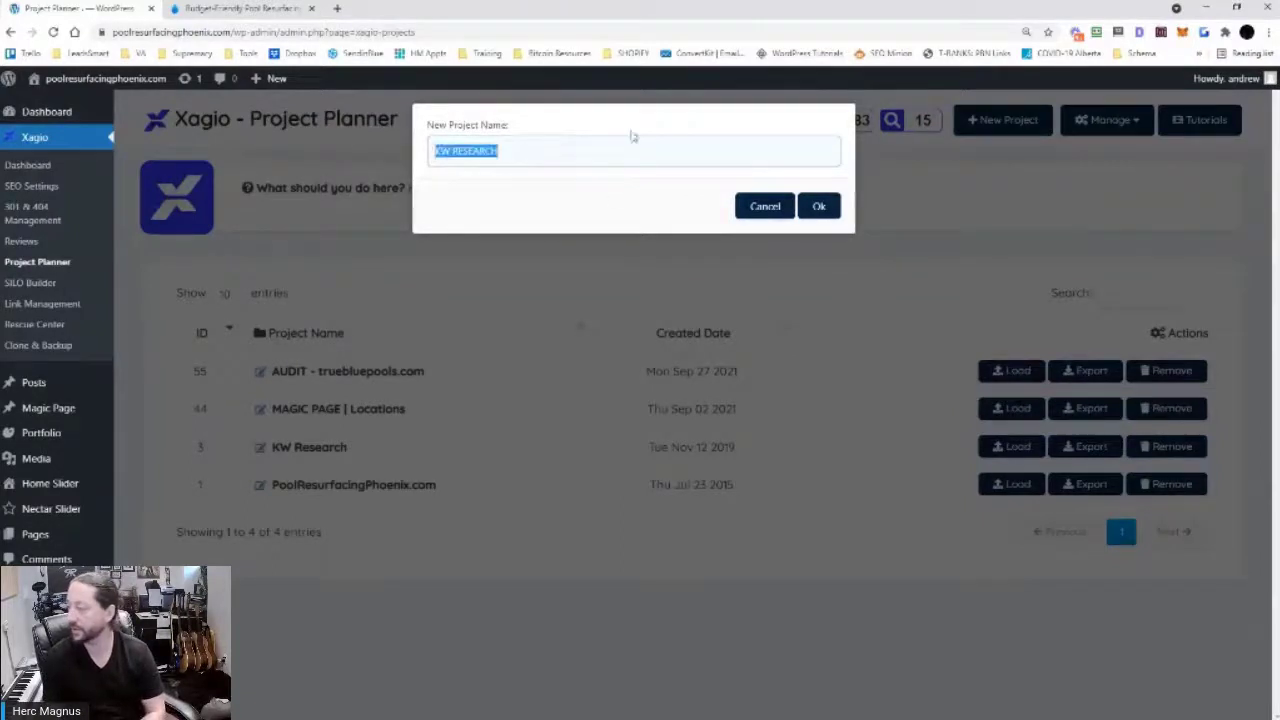
{"action": "left_click", "coordinate": [820, 206]}
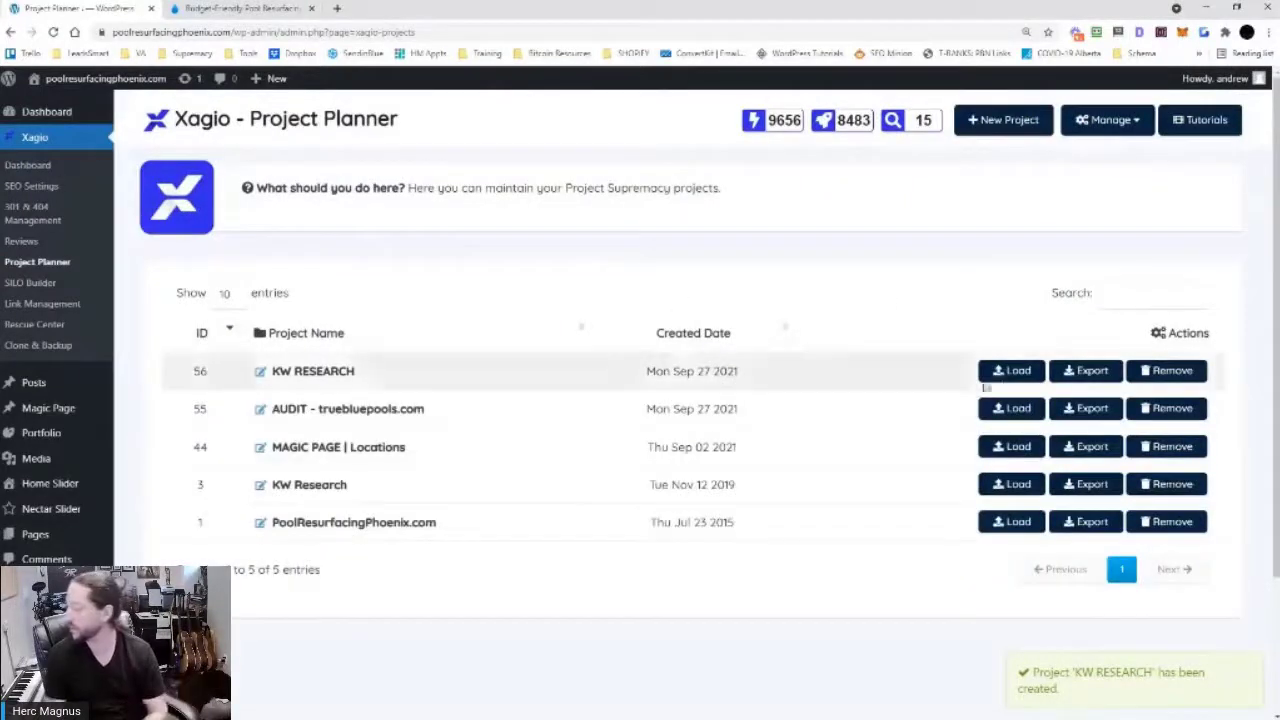
Load the new "KW RESEARCH" project and open the settings for automatically generating keyword groups
{"action": "left_click", "coordinate": [1009, 376]}
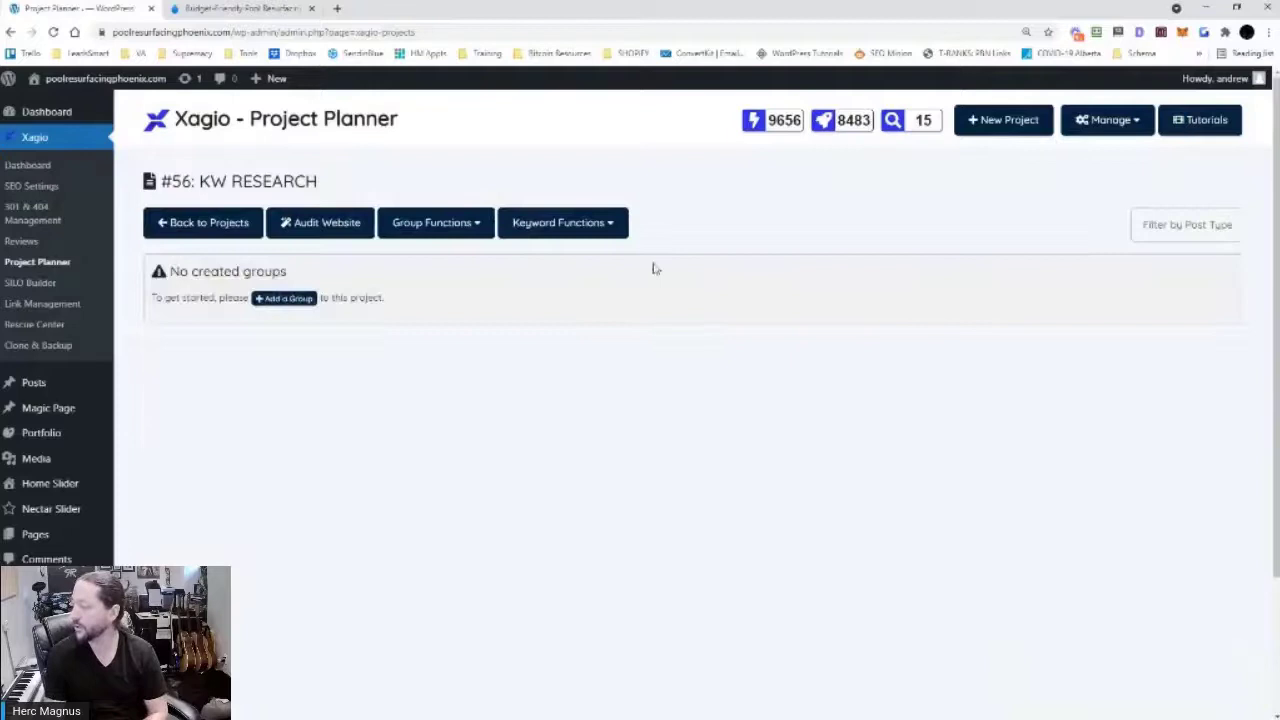
{"action": "left_click", "coordinate": [441, 234]}
{"action": "left_click", "coordinate": [551, 230]}
{"action": "left_click", "coordinate": [551, 228]}
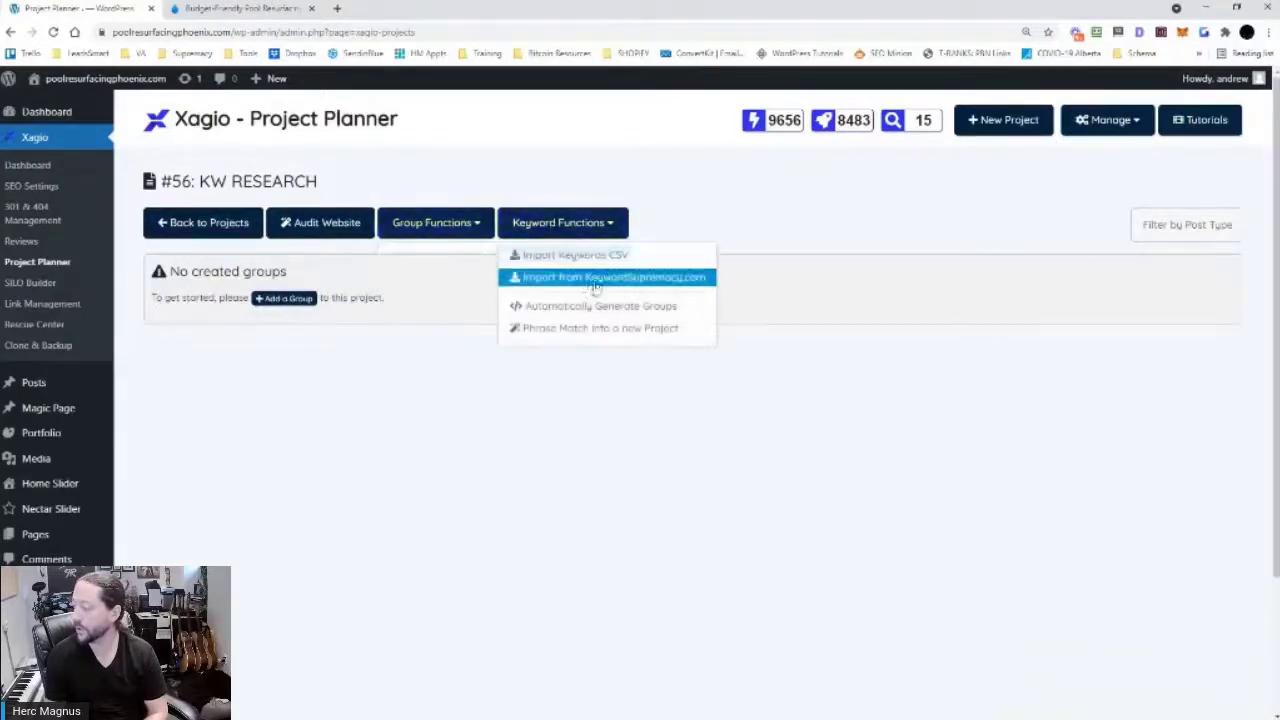
{"action": "left_click", "coordinate": [578, 306]}
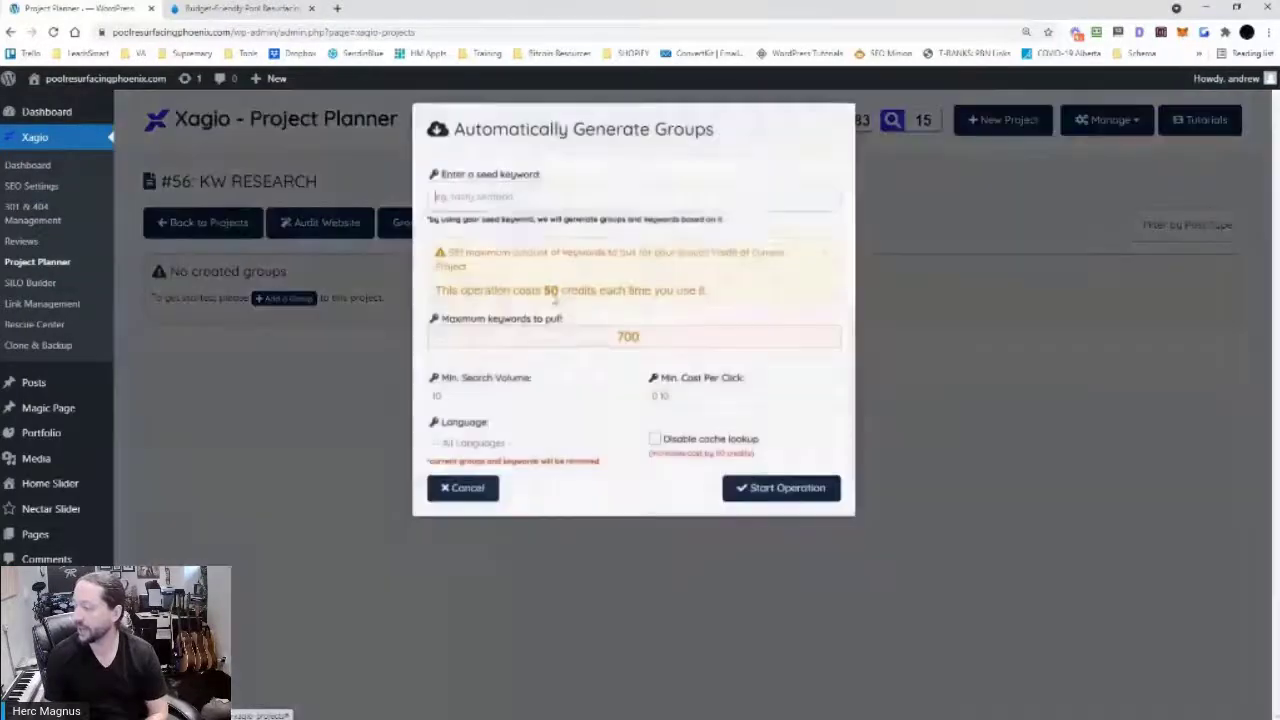
Set up group generation with seed keyword "pool resurfacing phoenix" and a maximum of 100 keywords, cancelling it and returning to the project list
{"action": "left_click", "coordinate": [502, 208]}
{"action": "type", "text": "pool"}
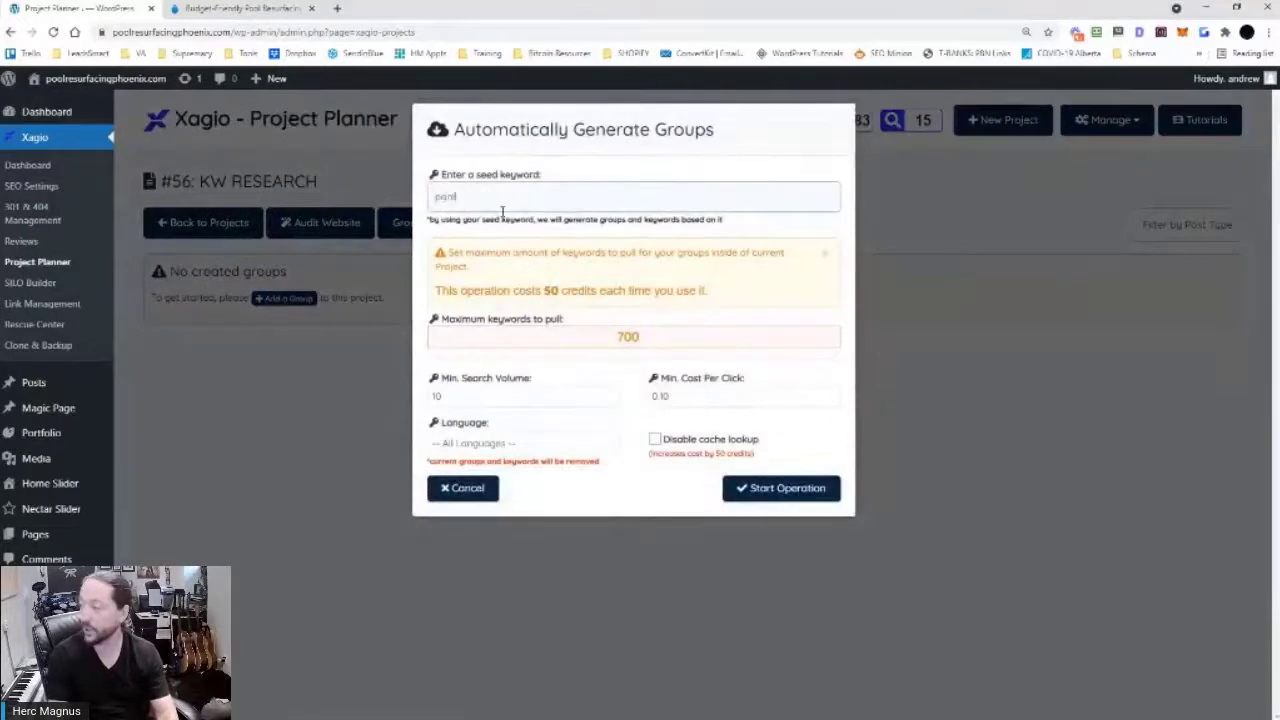
{"action": "type", "text": " resurfa"}
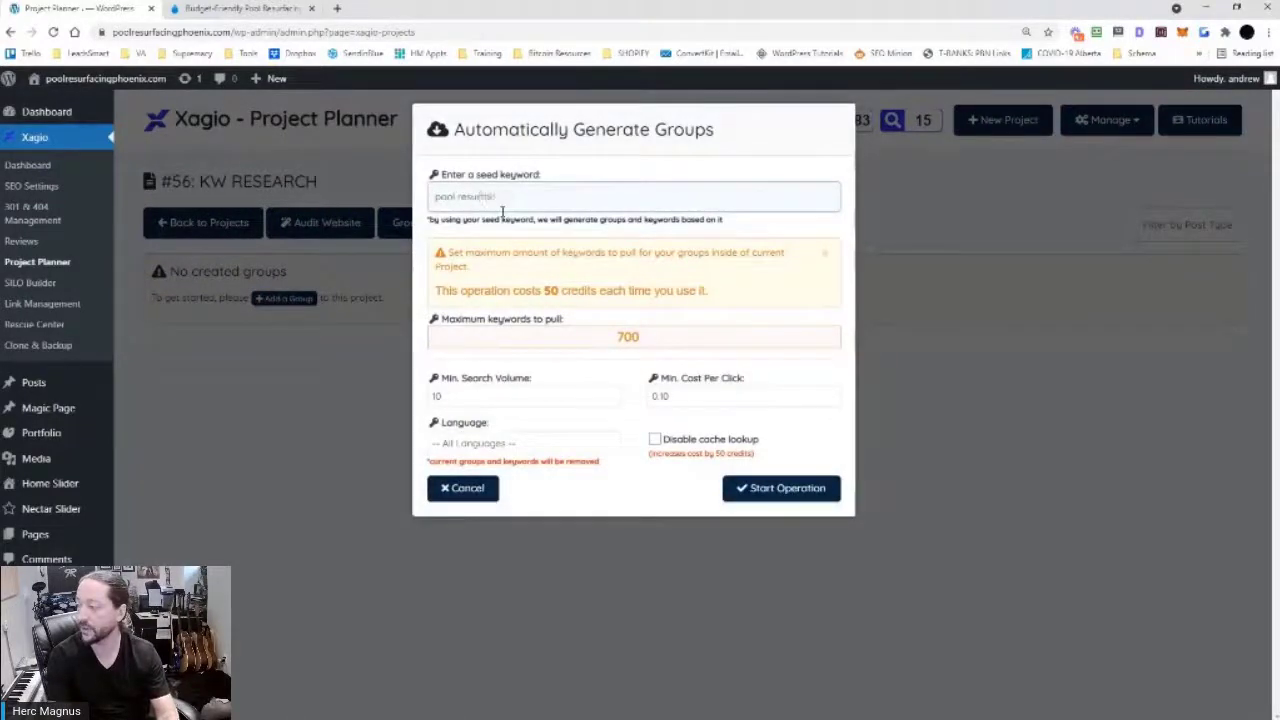
{"action": "type", "text": "cing phoenix"}
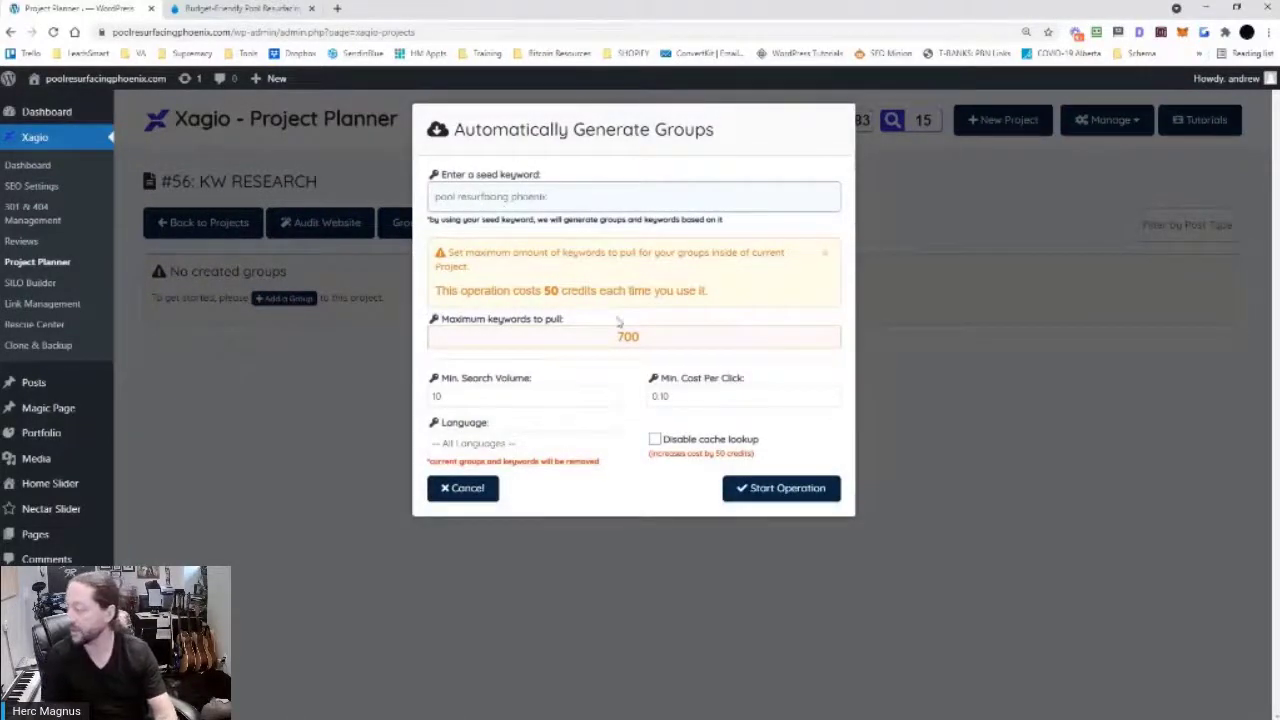
{"action": "left_click", "coordinate": [620, 337]}
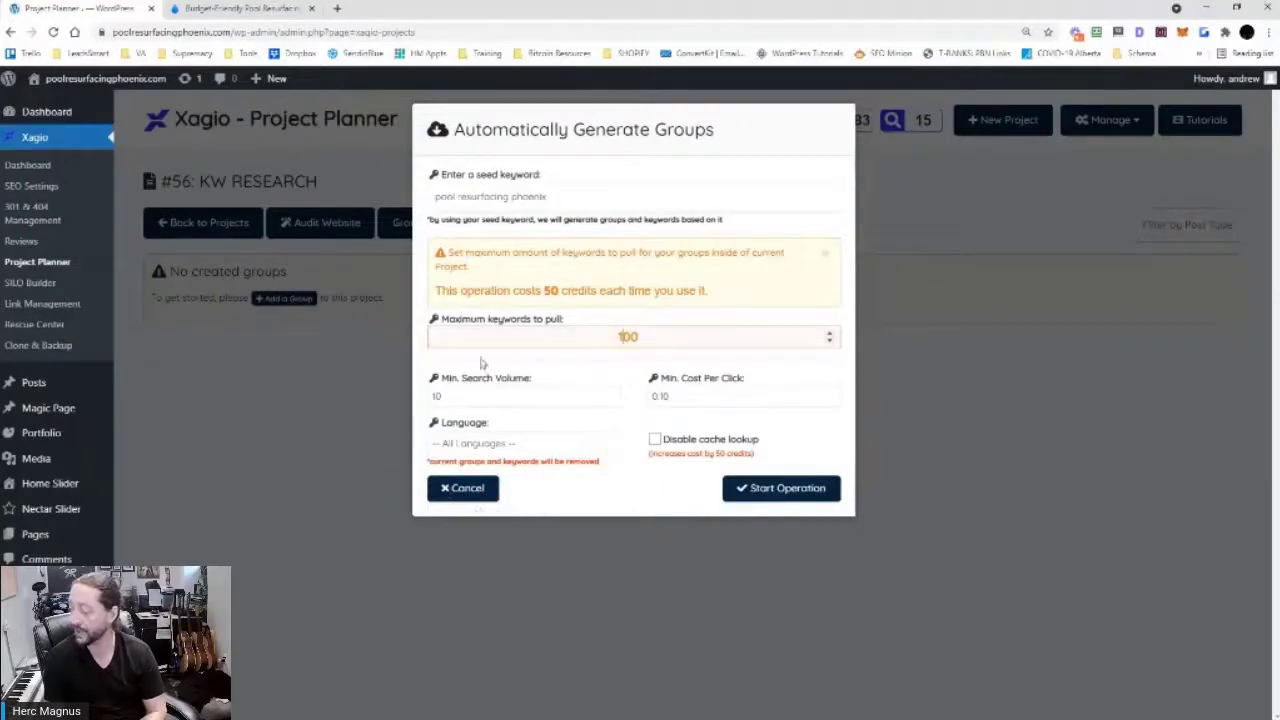
{"action": "left_click", "coordinate": [466, 500]}
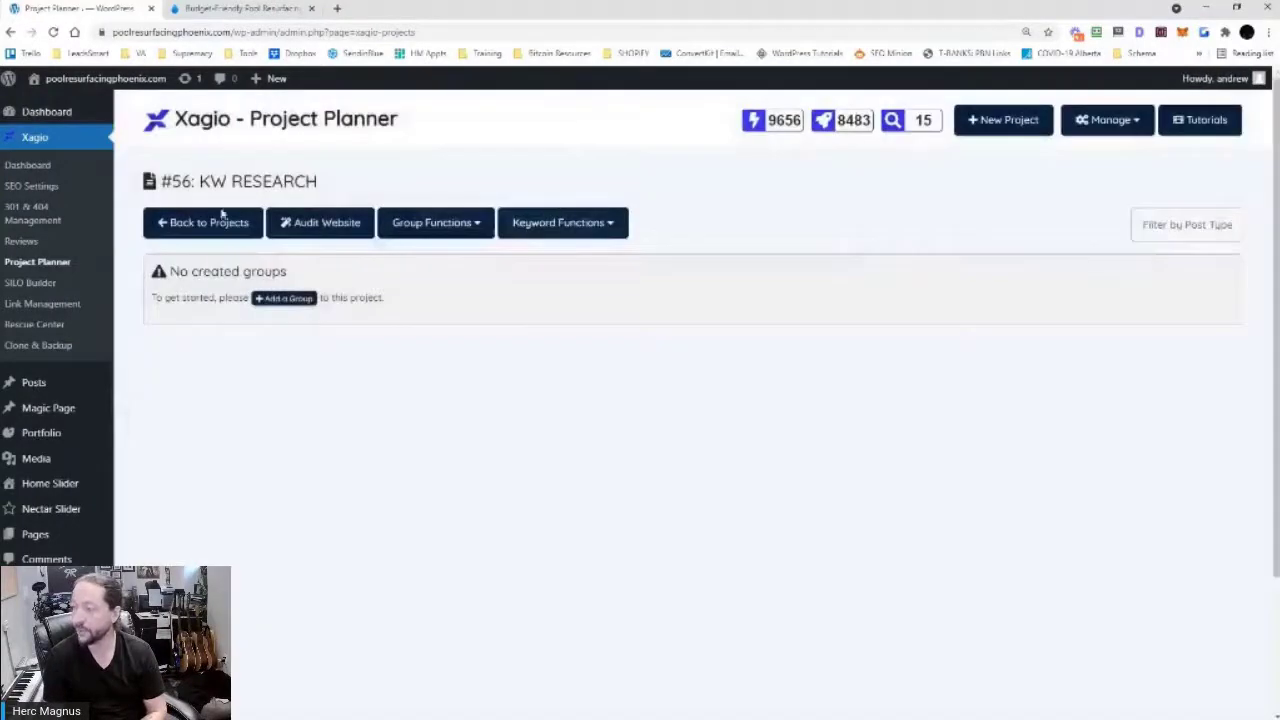
{"action": "left_click", "coordinate": [222, 219]}
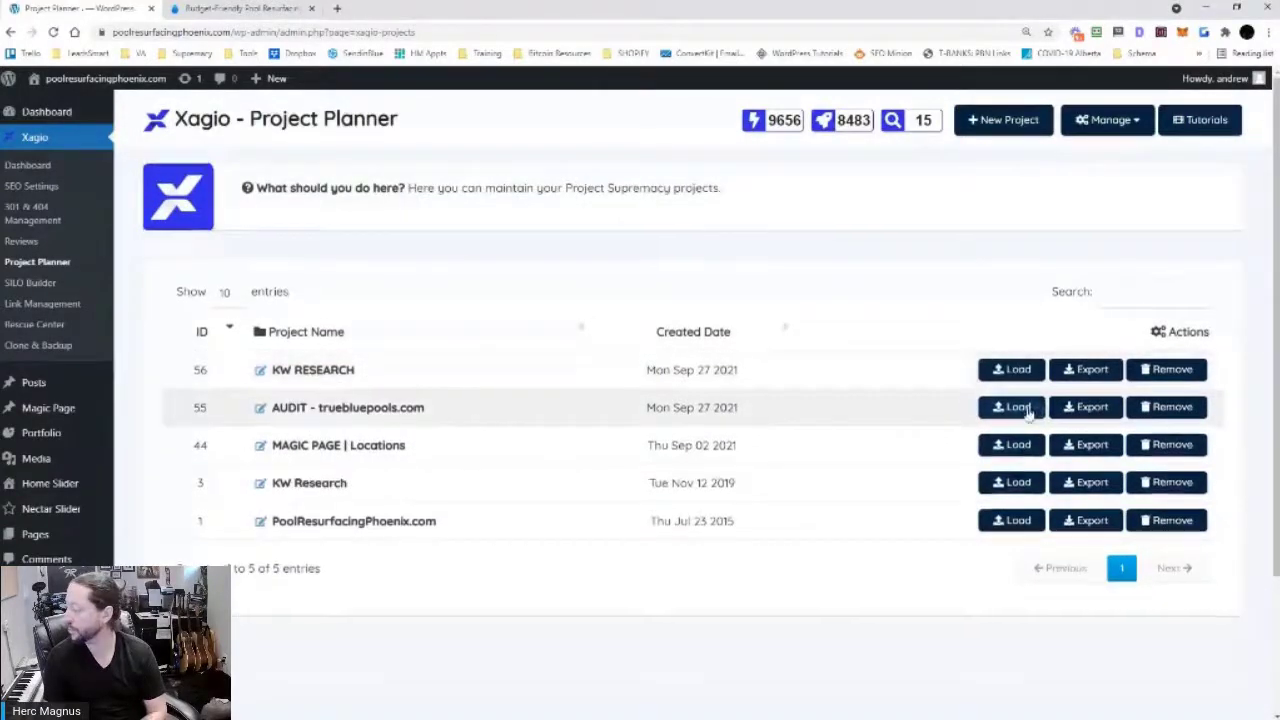
Go to google.com in the browser tab showing the competitor's site and search for "pool resurfacing phoenix"
{"action": "scroll", "coordinate": [800, 369], "scroll_direction": "down", "scroll_amount": 1}
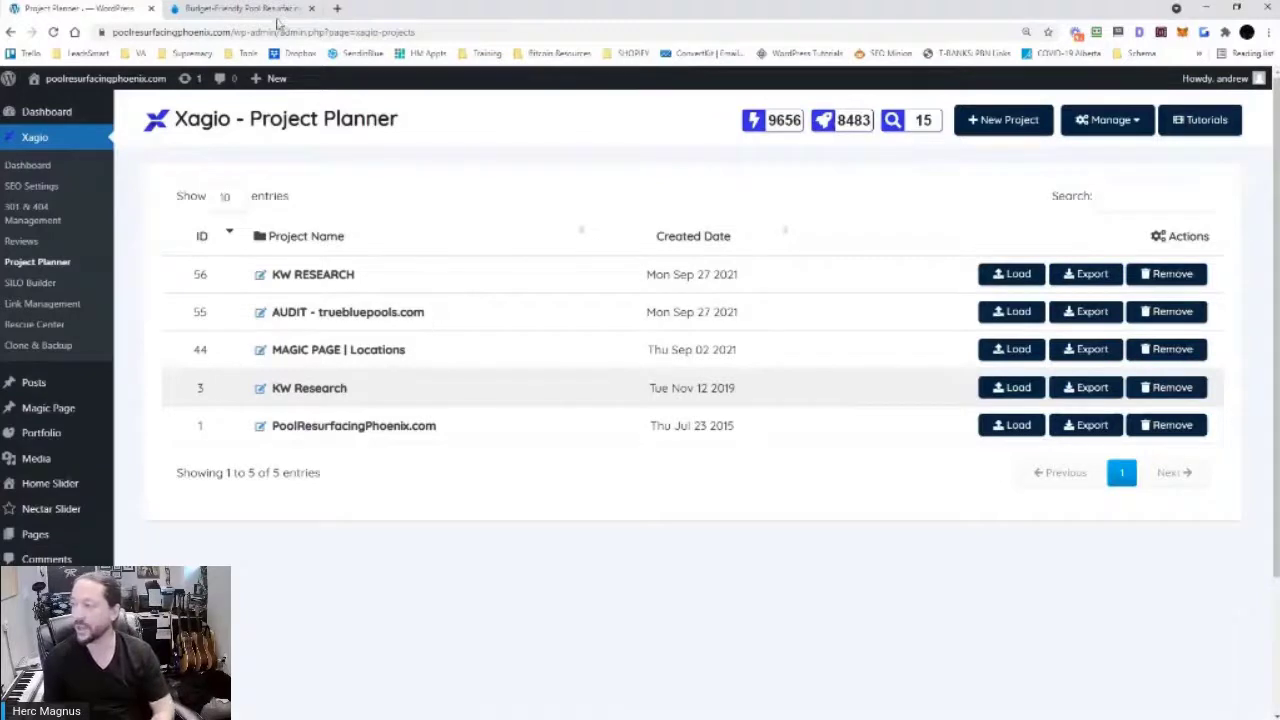
{"action": "left_click", "coordinate": [240, 8]}
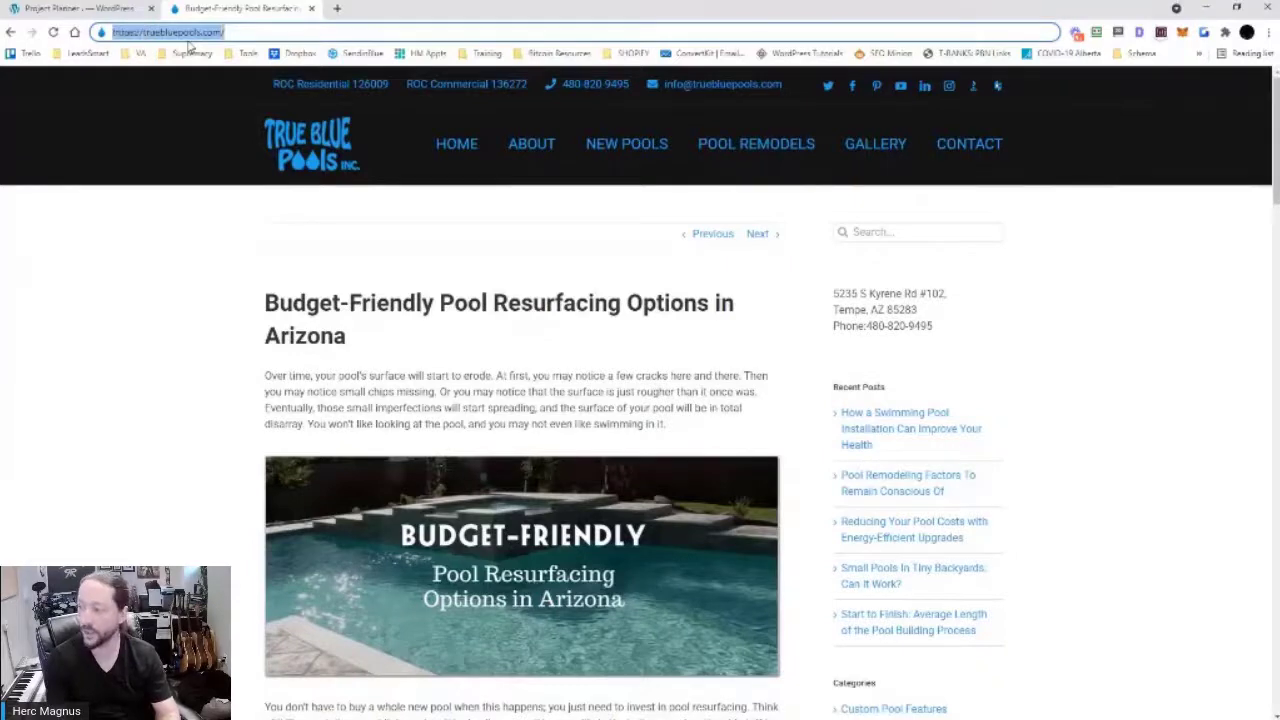
{"action": "type", "text": "google.com/"}
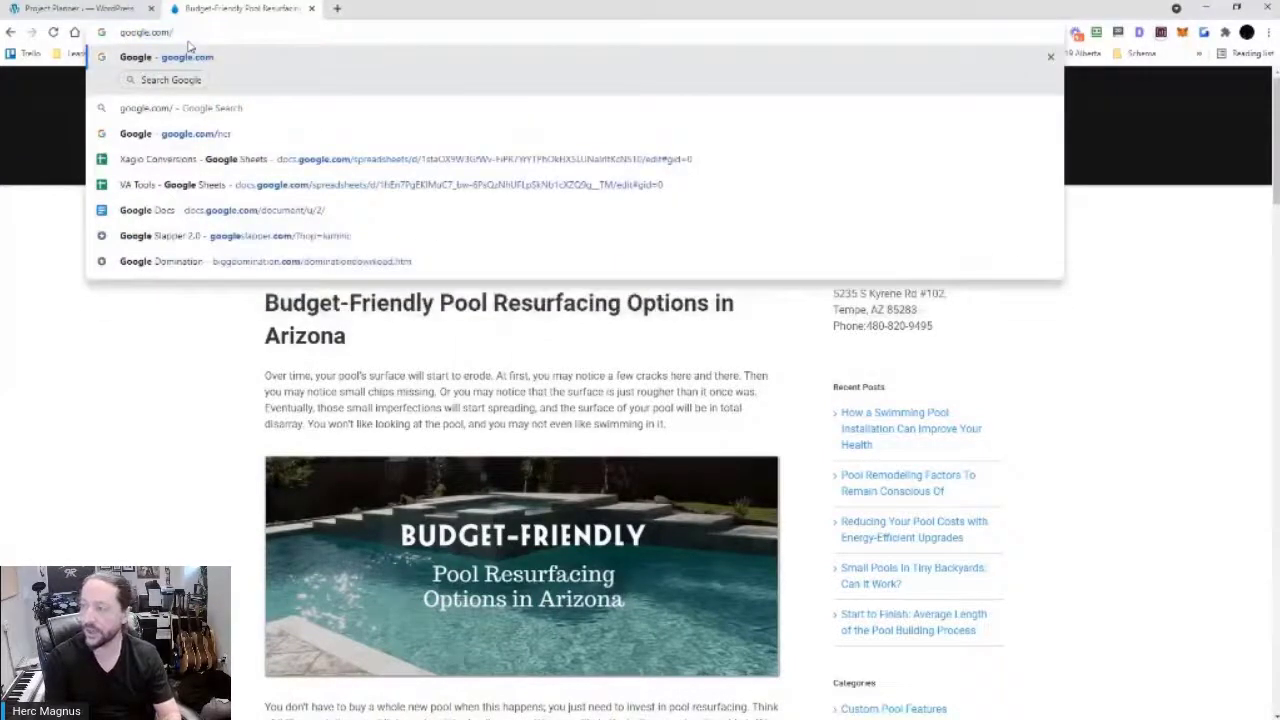
{"action": "key", "text": "Return"}
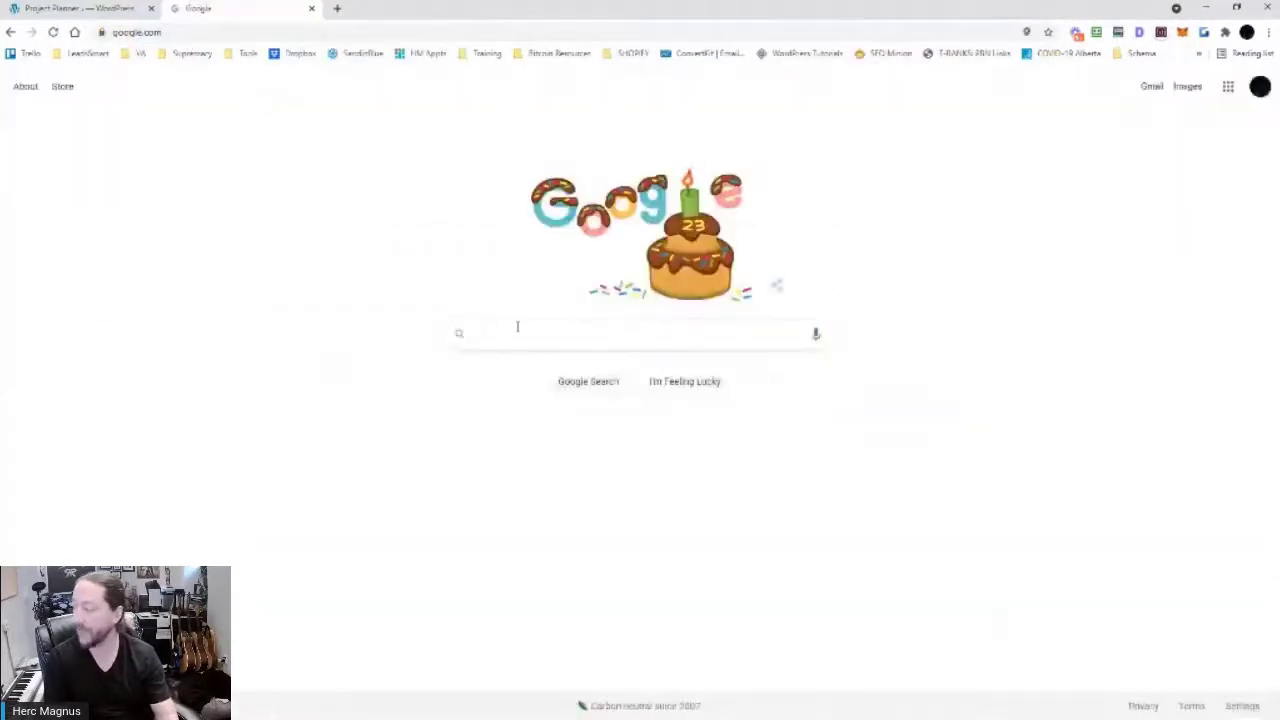
{"action": "type", "text": "pool resu"}
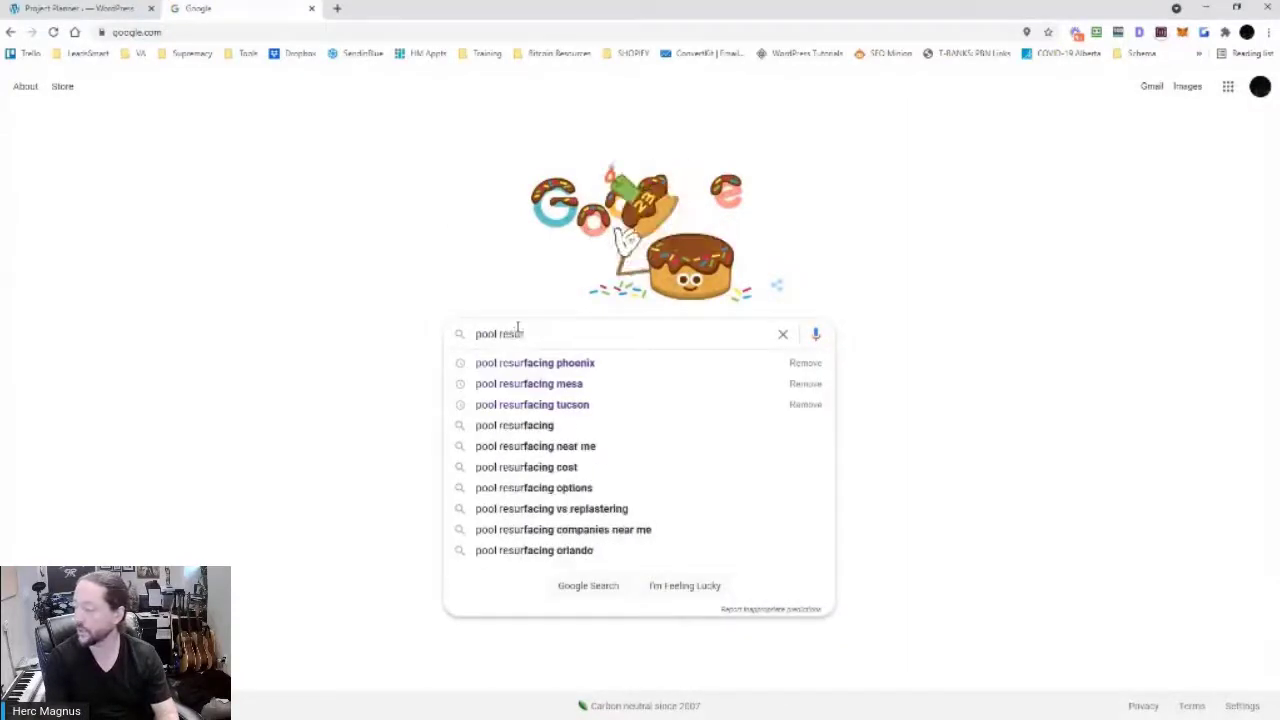
{"action": "key", "text": "Down"}
{"action": "key", "text": "Return"}
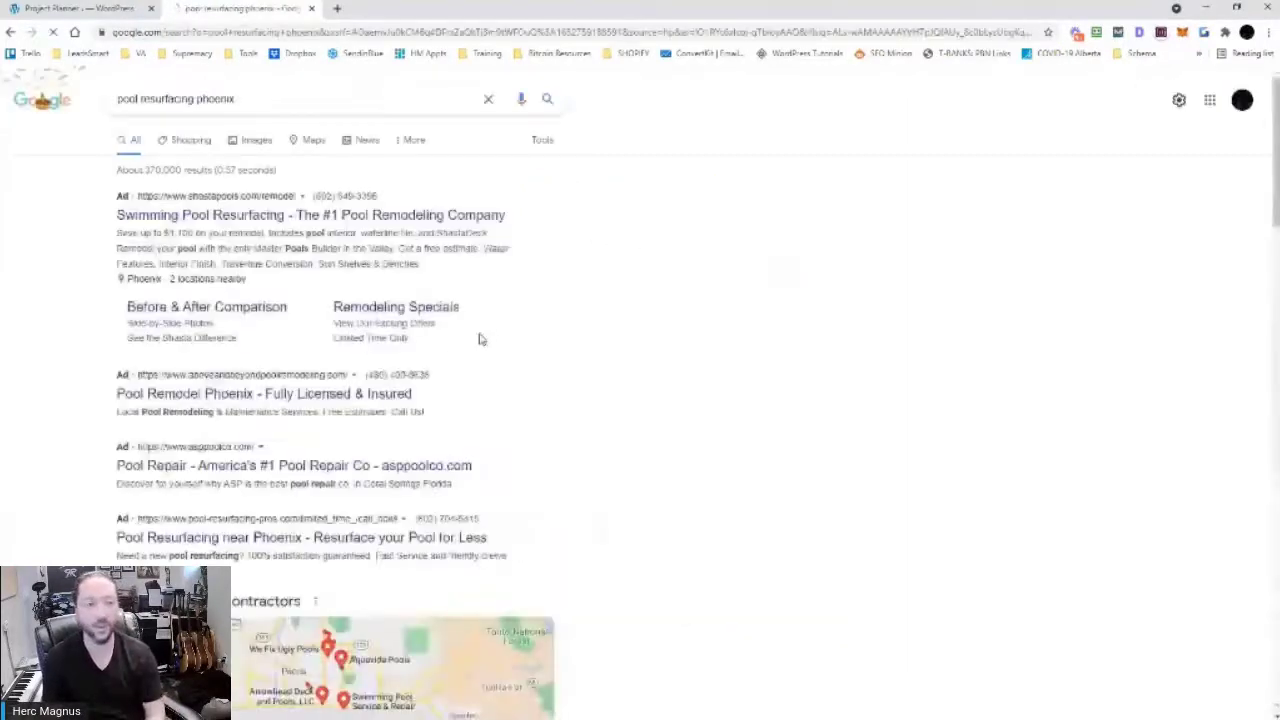
Look through the ads, map listings and organic results for the query to locate the truebluepools.com listing
{"action": "scroll", "coordinate": [518, 353], "scroll_direction": "down", "scroll_amount": 3}
{"action": "scroll", "coordinate": [278, 183], "scroll_direction": "up", "scroll_amount": 2}
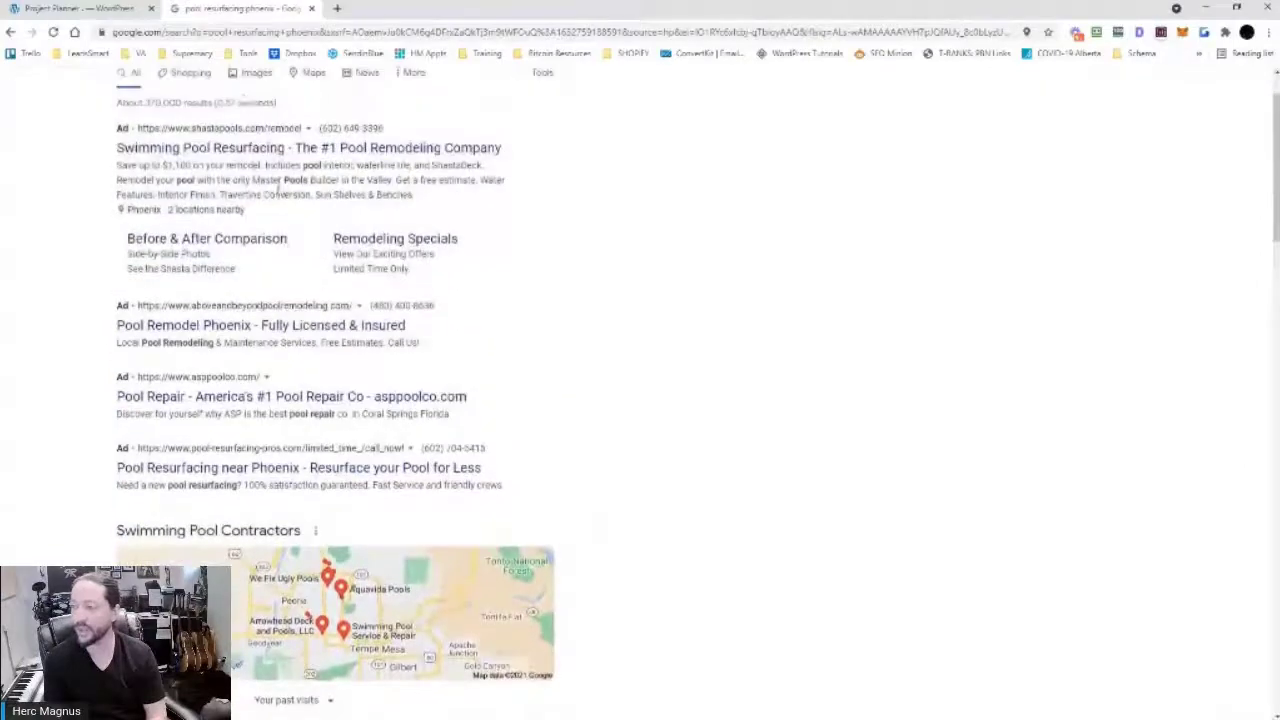
{"action": "scroll", "coordinate": [250, 195], "scroll_direction": "up", "scroll_amount": 1}
{"action": "left_click_drag", "start_coordinate": [236, 96], "coordinate": [112, 97]}
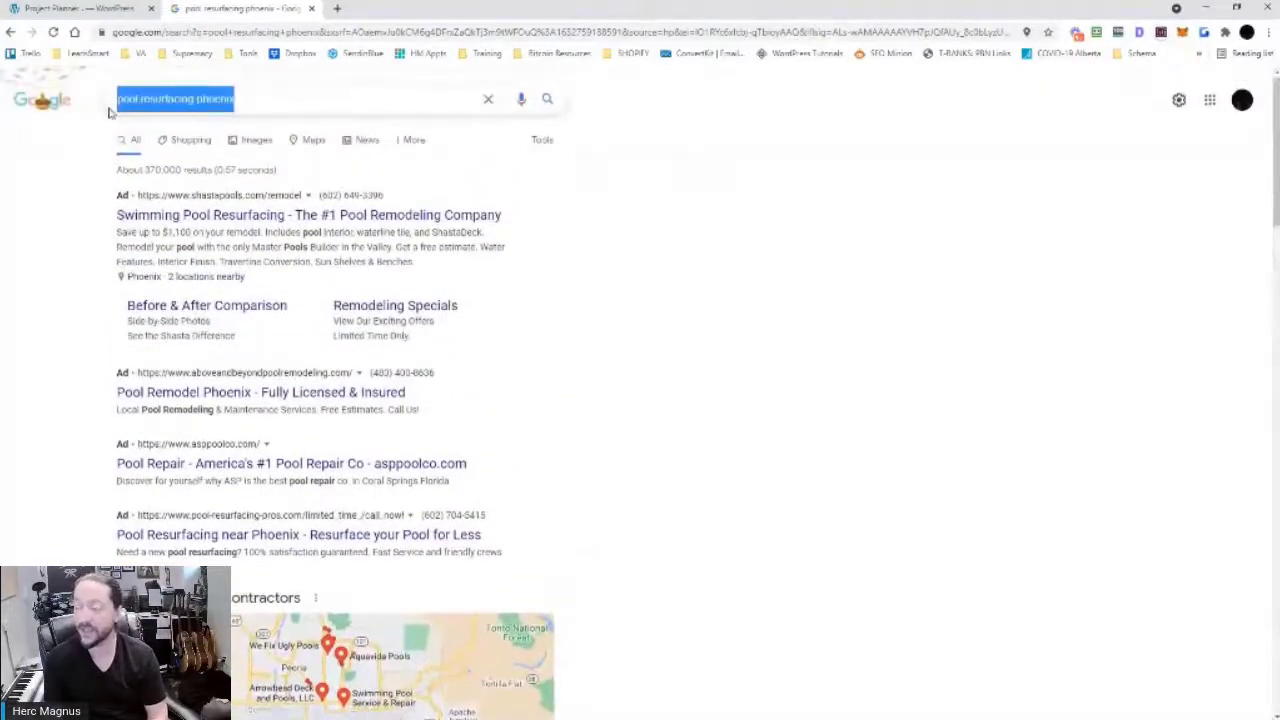
{"action": "scroll", "coordinate": [92, 259], "scroll_direction": "down", "scroll_amount": 10}
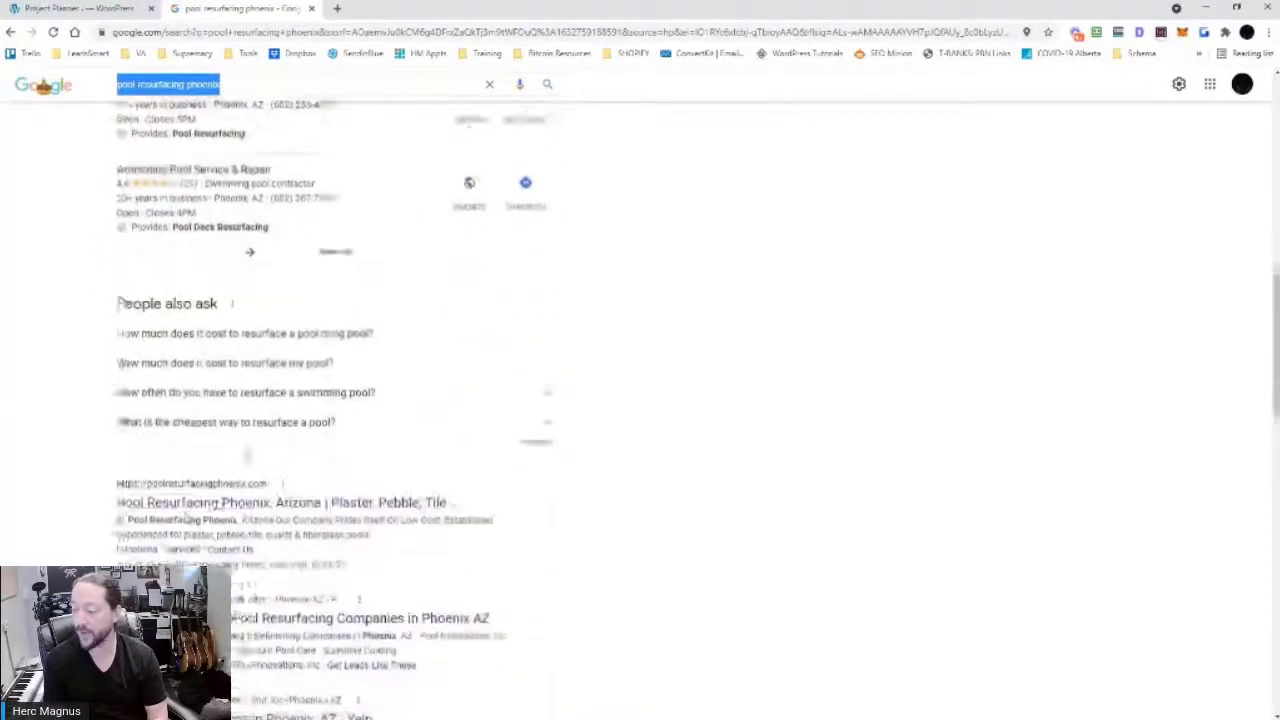
{"action": "scroll", "coordinate": [175, 312], "scroll_direction": "down", "scroll_amount": 1}
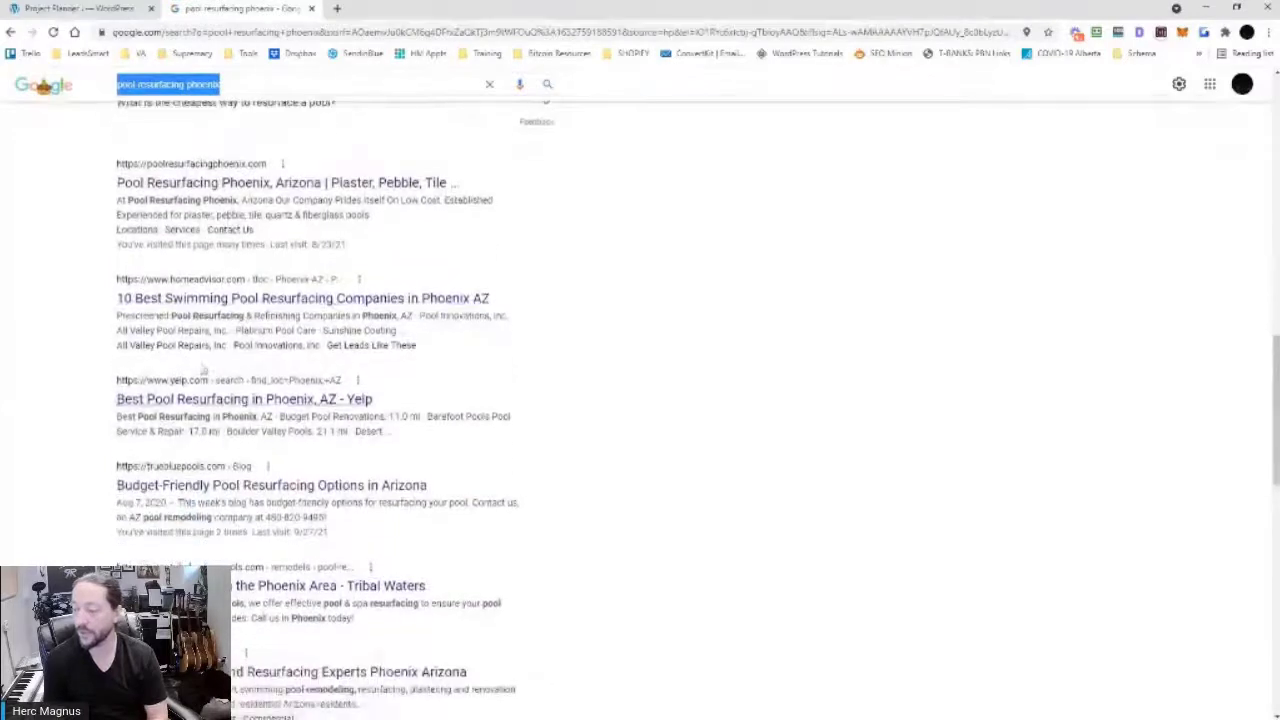
{"action": "scroll", "coordinate": [175, 312], "scroll_direction": "down", "scroll_amount": 2}
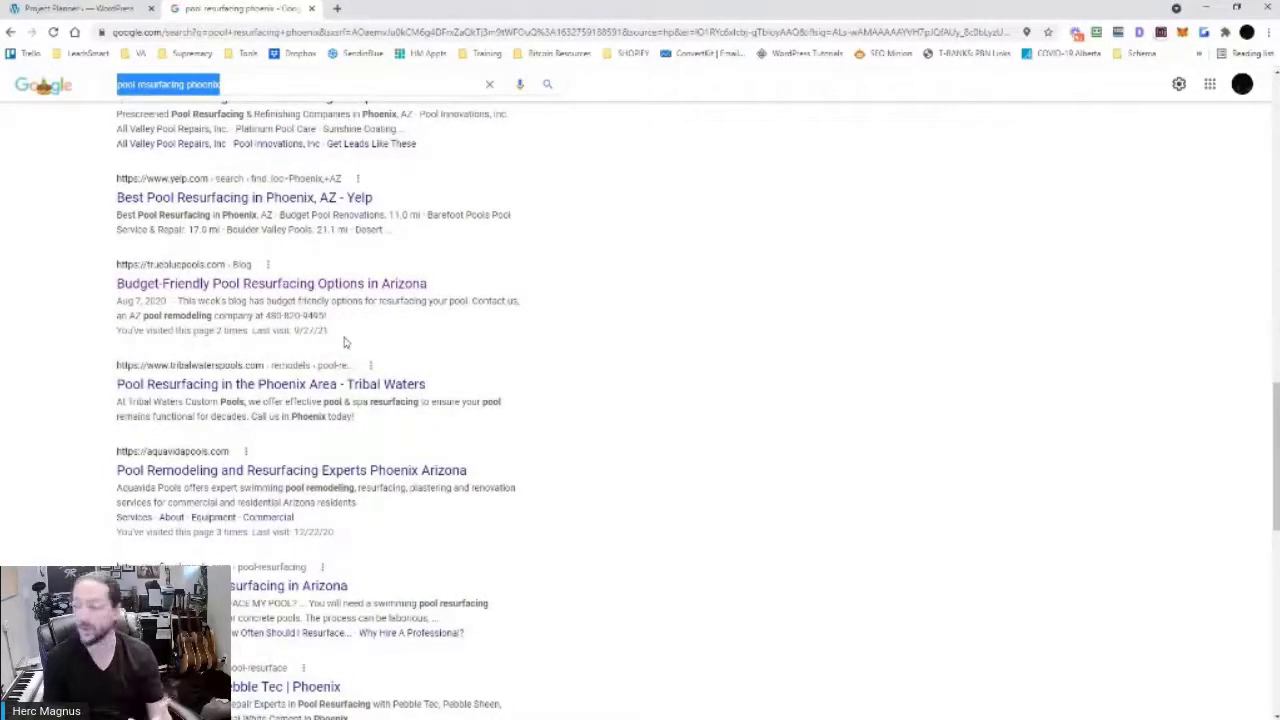
Open the truebluepools.com result "Budget-Friendly Pool Resurfacing Options in Arizona" in a new tab and read through its resurfacing sections
{"action": "right_click", "coordinate": [214, 286]}
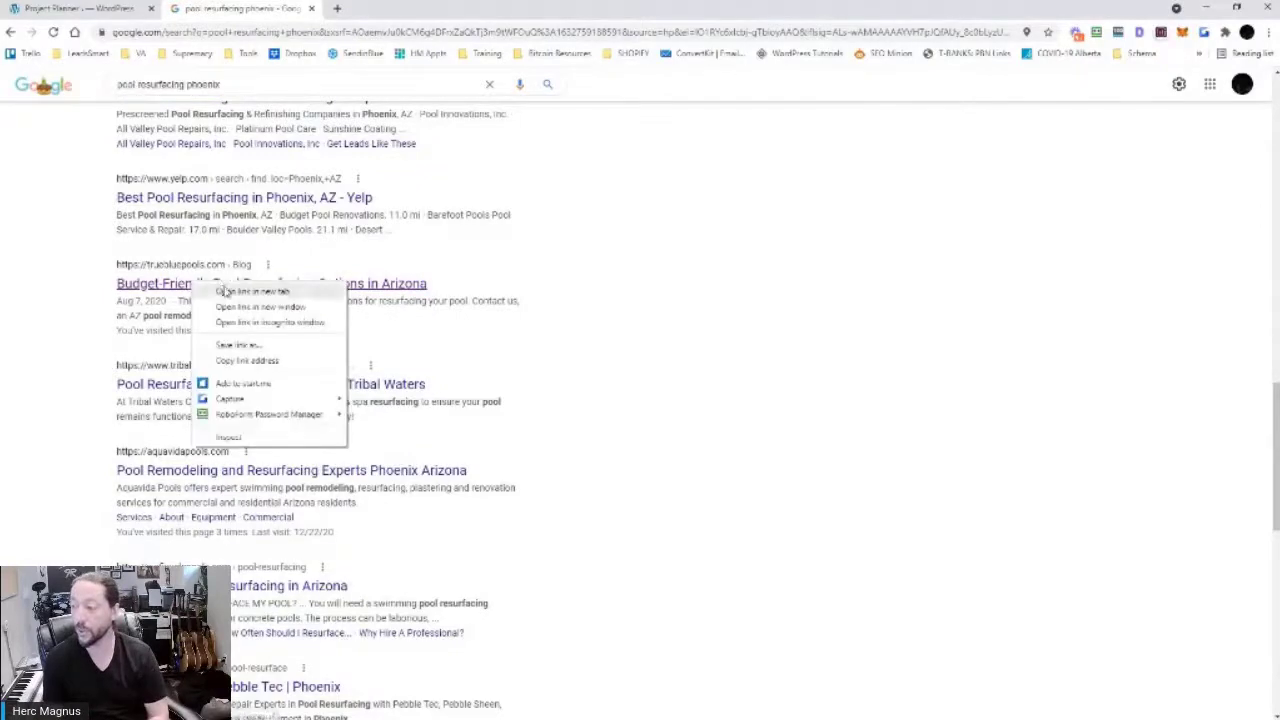
{"action": "left_click", "coordinate": [226, 291]}
{"action": "key", "text": "ctrl+Tab"}
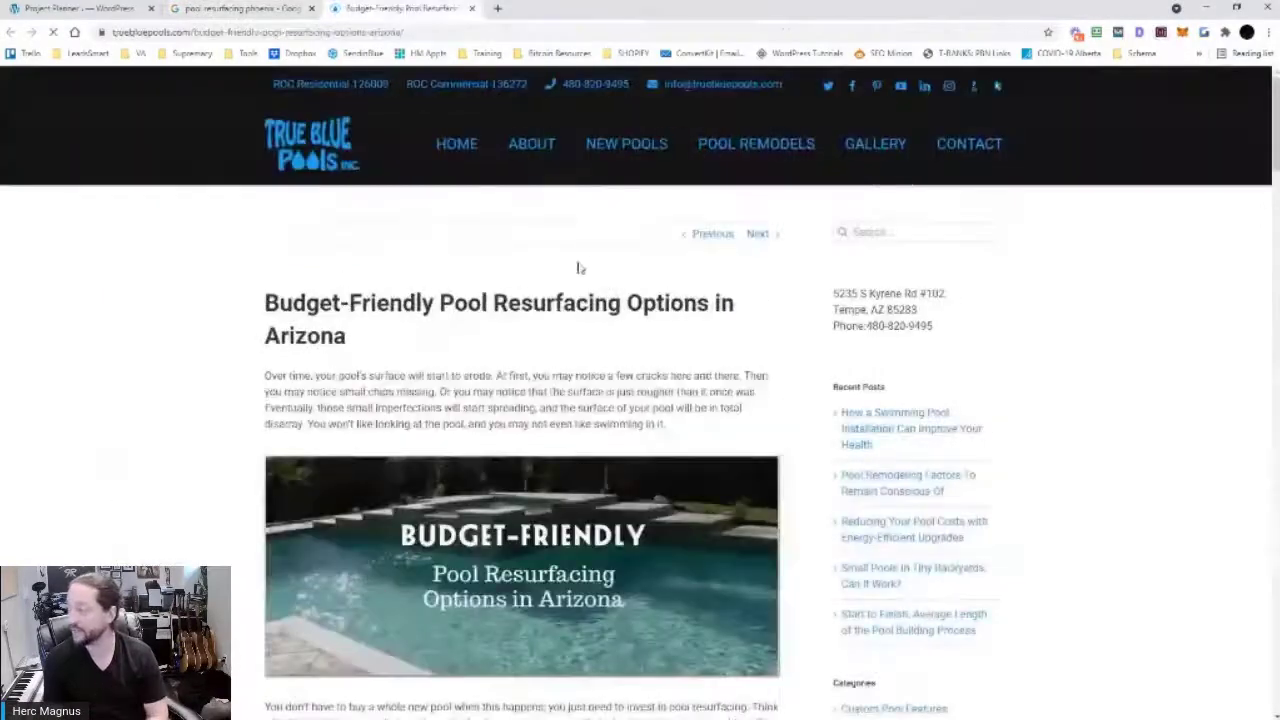
{"action": "scroll", "coordinate": [740, 300], "scroll_direction": "down", "scroll_amount": 2}
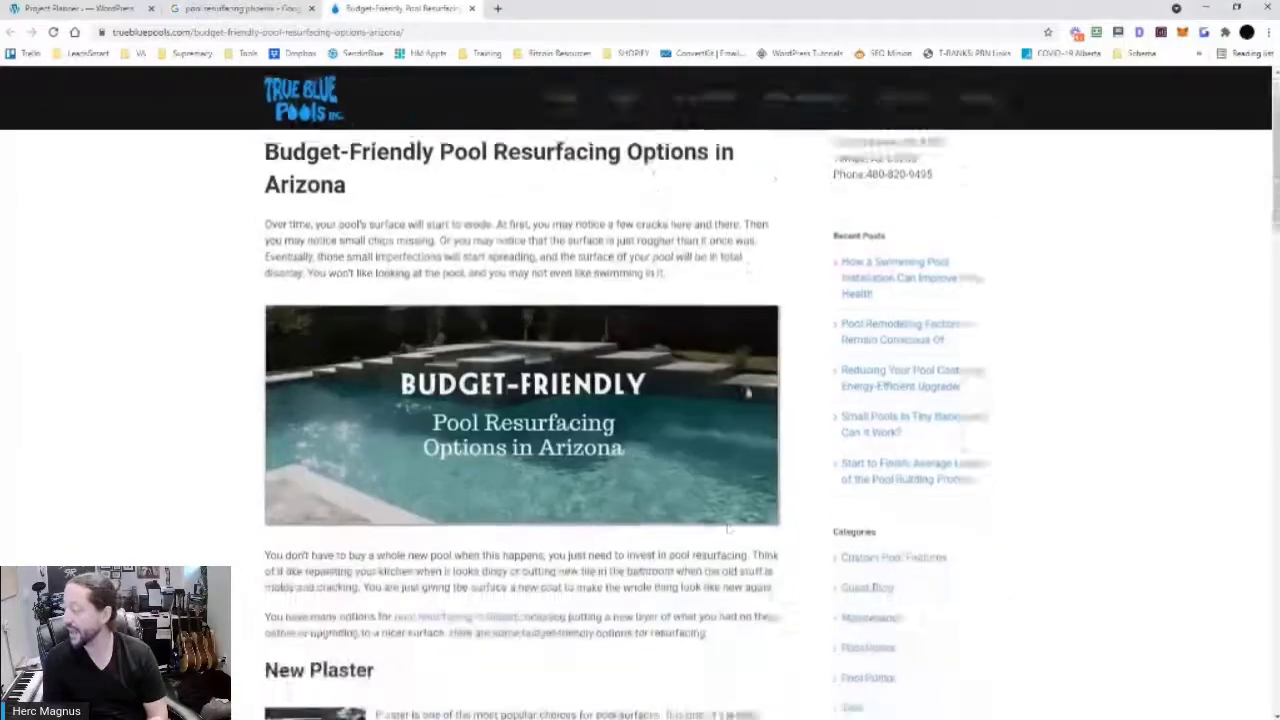
{"action": "scroll", "coordinate": [666, 423], "scroll_direction": "down", "scroll_amount": 2}
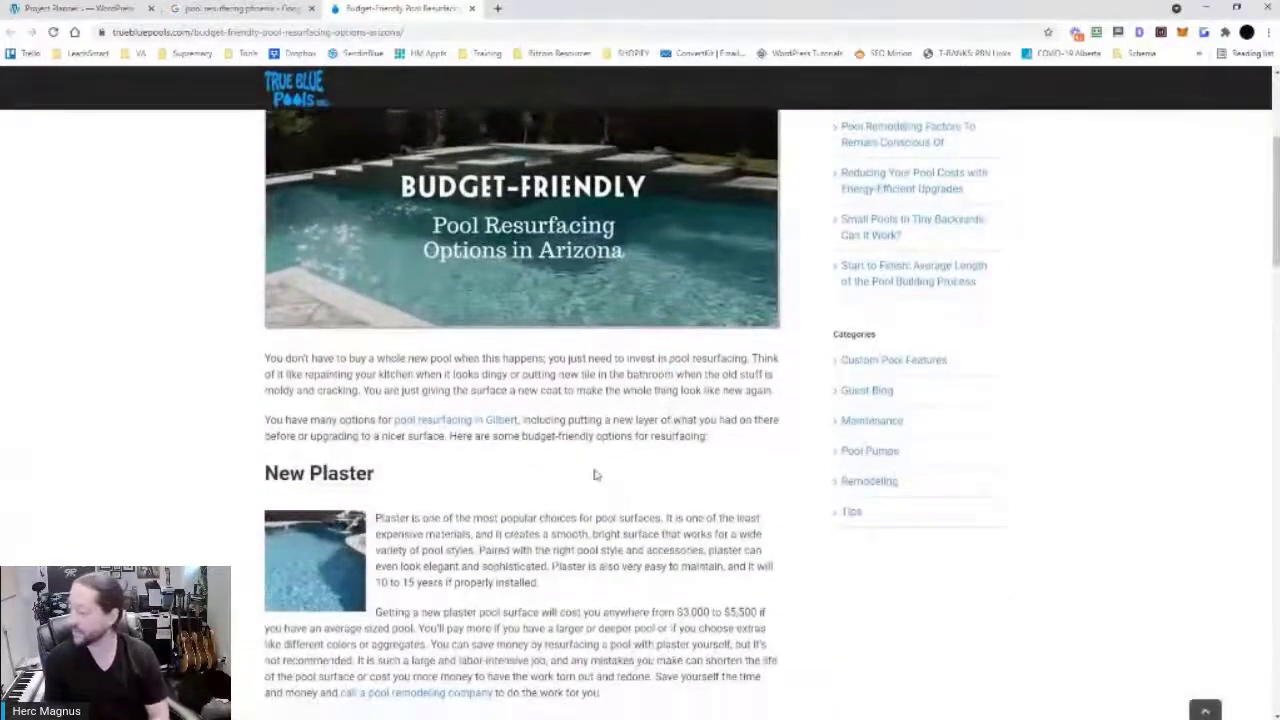
{"action": "scroll", "coordinate": [594, 475], "scroll_direction": "down", "scroll_amount": 3}
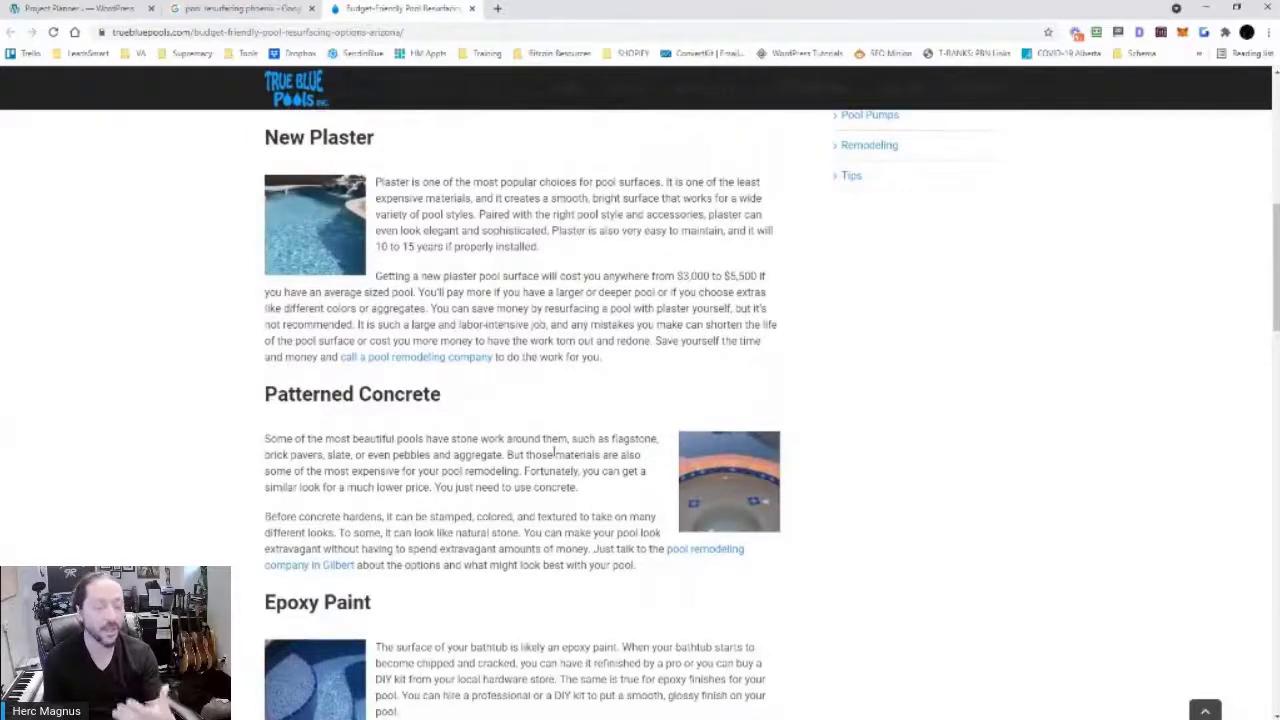
Return to the truebluepools.com audit project and review the "4 Advantages of a Baja Spa Step" group's keywords, title and description
{"action": "key", "text": "ctrl+1"}
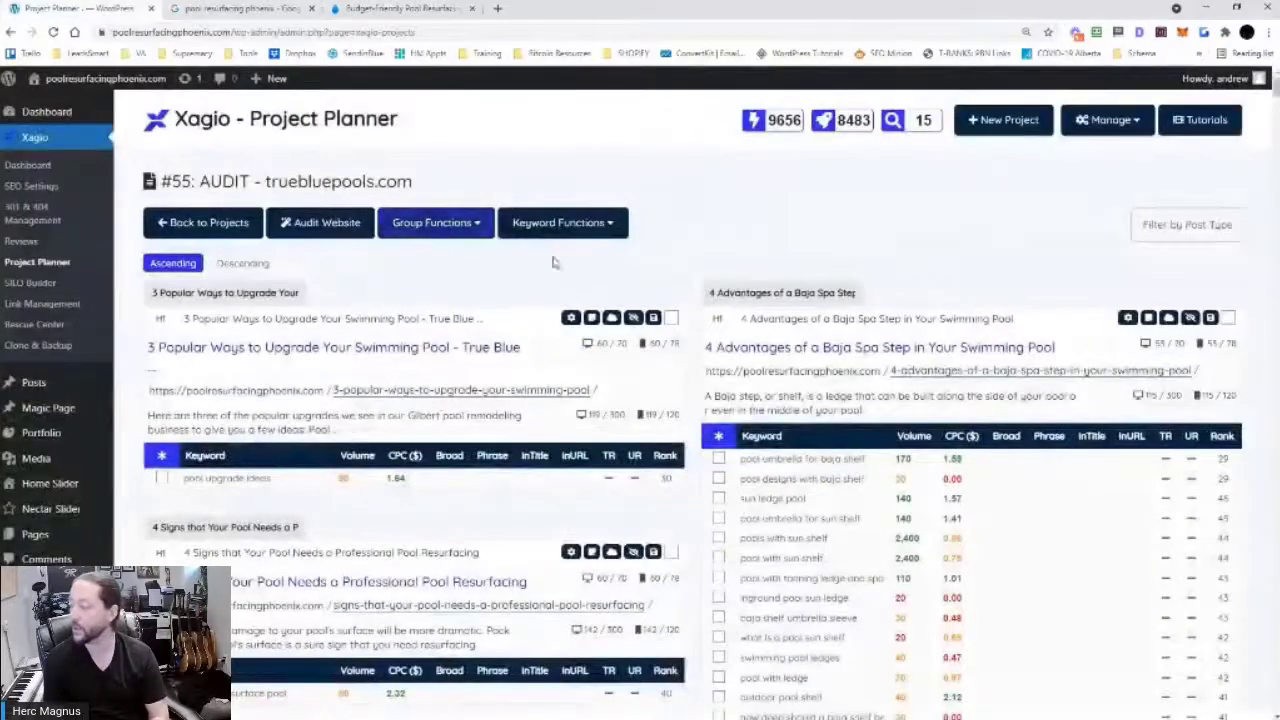
{"action": "scroll", "coordinate": [697, 374], "scroll_direction": "down", "scroll_amount": 3}
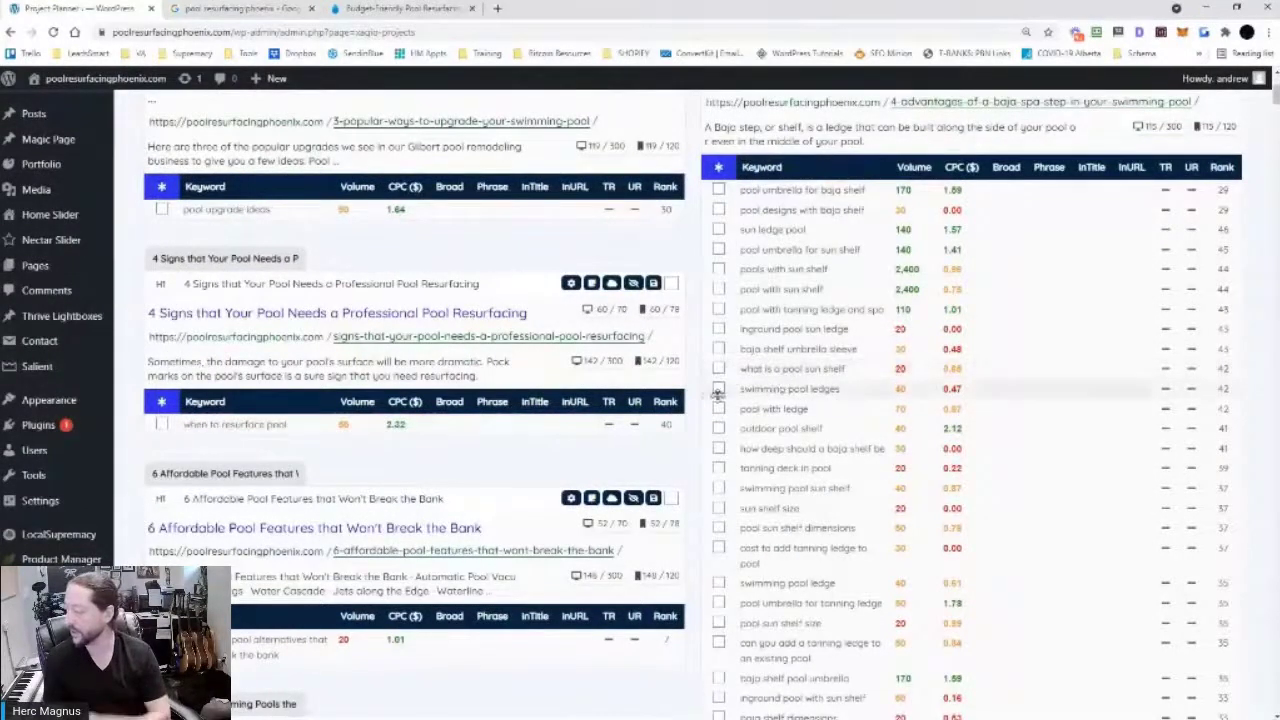
{"action": "scroll", "coordinate": [690, 410], "scroll_direction": "down", "scroll_amount": 10}
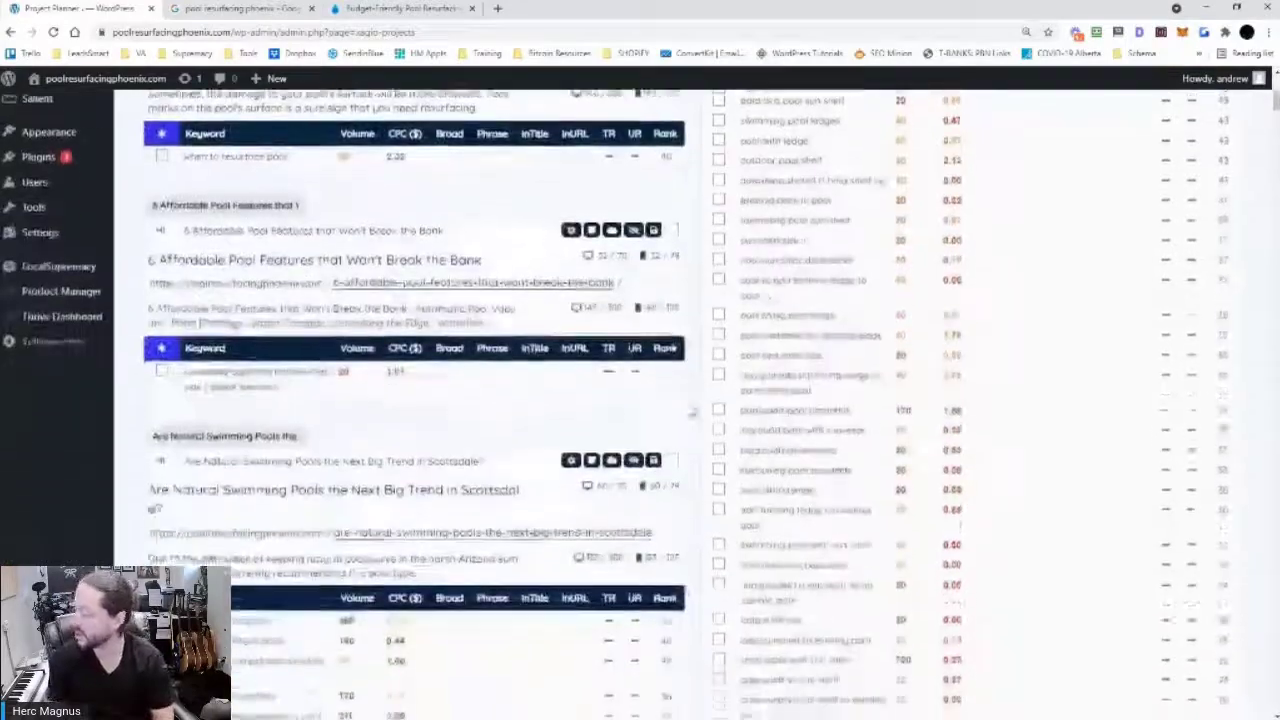
{"action": "scroll", "coordinate": [690, 410], "scroll_direction": "down", "scroll_amount": 1}
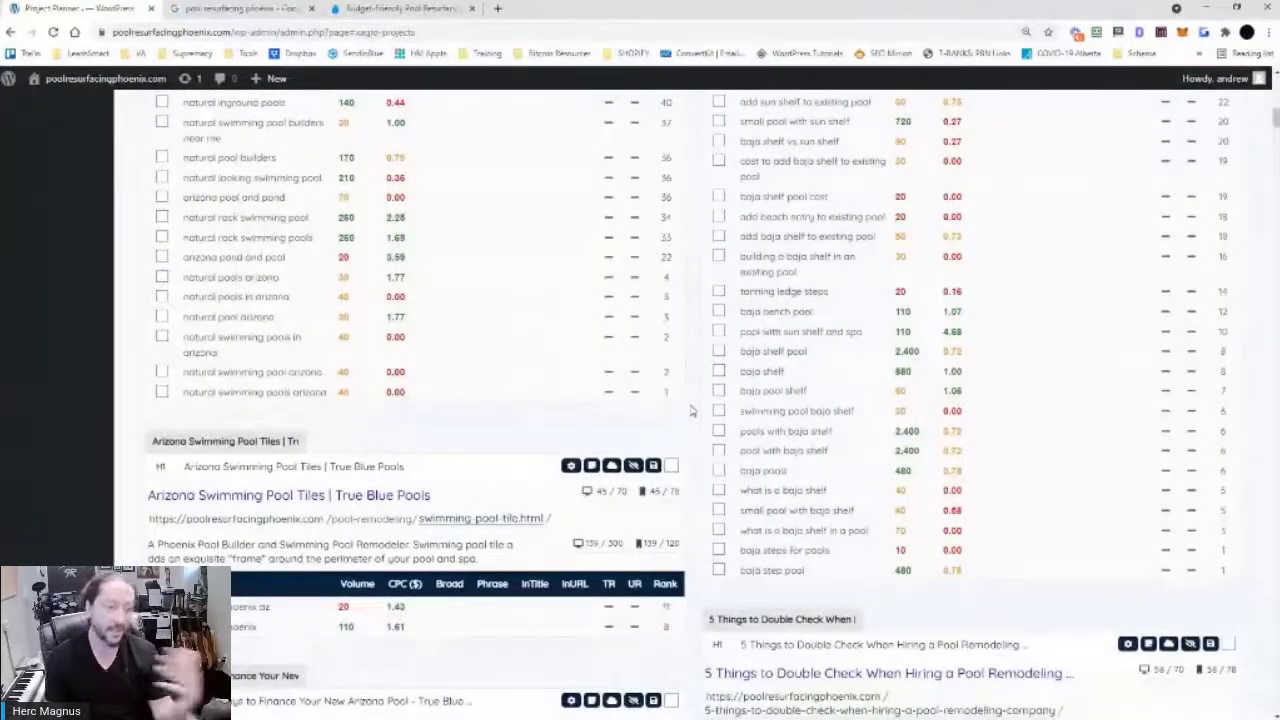
{"action": "scroll", "coordinate": [690, 410], "scroll_direction": "up", "scroll_amount": 15}
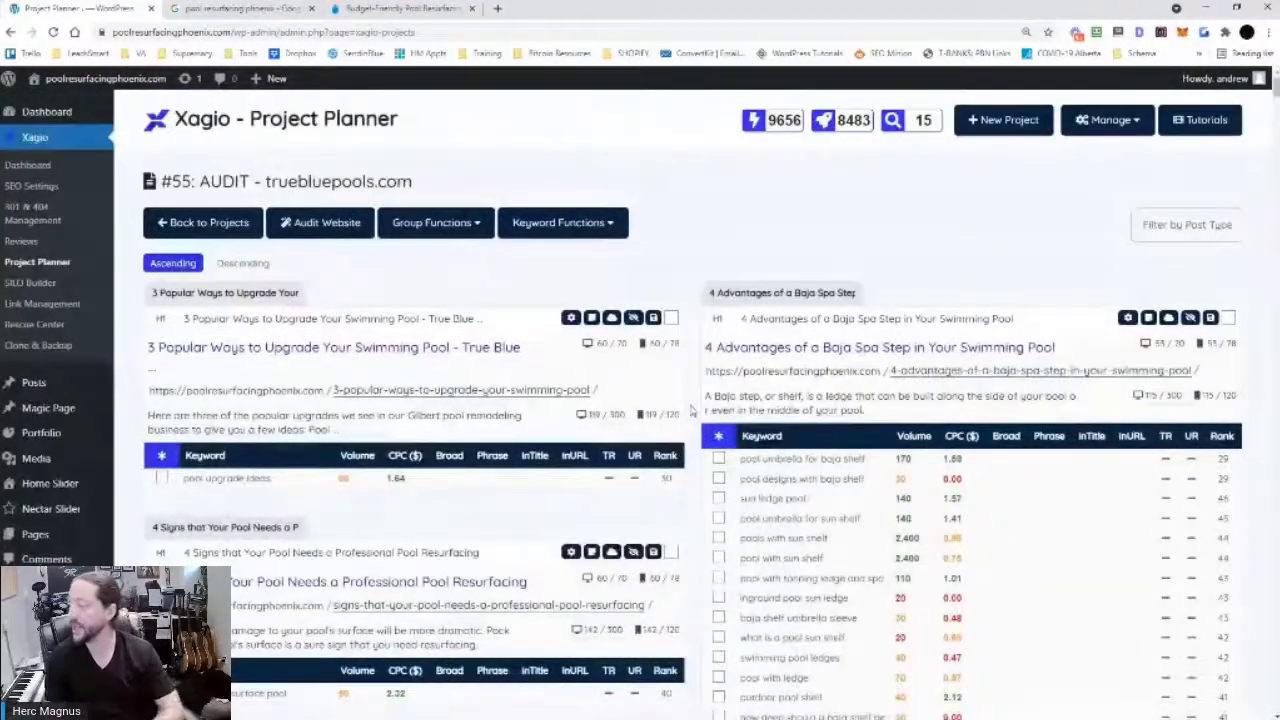
{"action": "left_click_drag", "start_coordinate": [757, 347], "coordinate": [705, 347]}
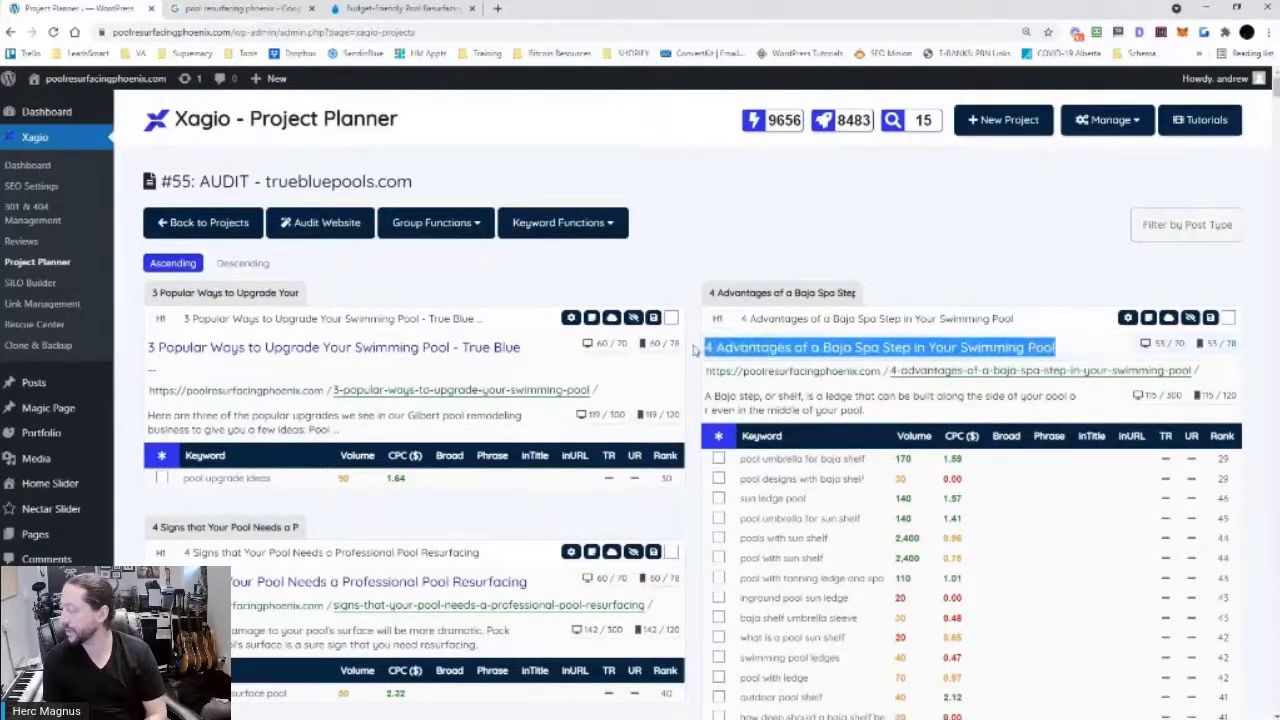
{"action": "left_click_drag", "start_coordinate": [863, 410], "coordinate": [737, 396]}
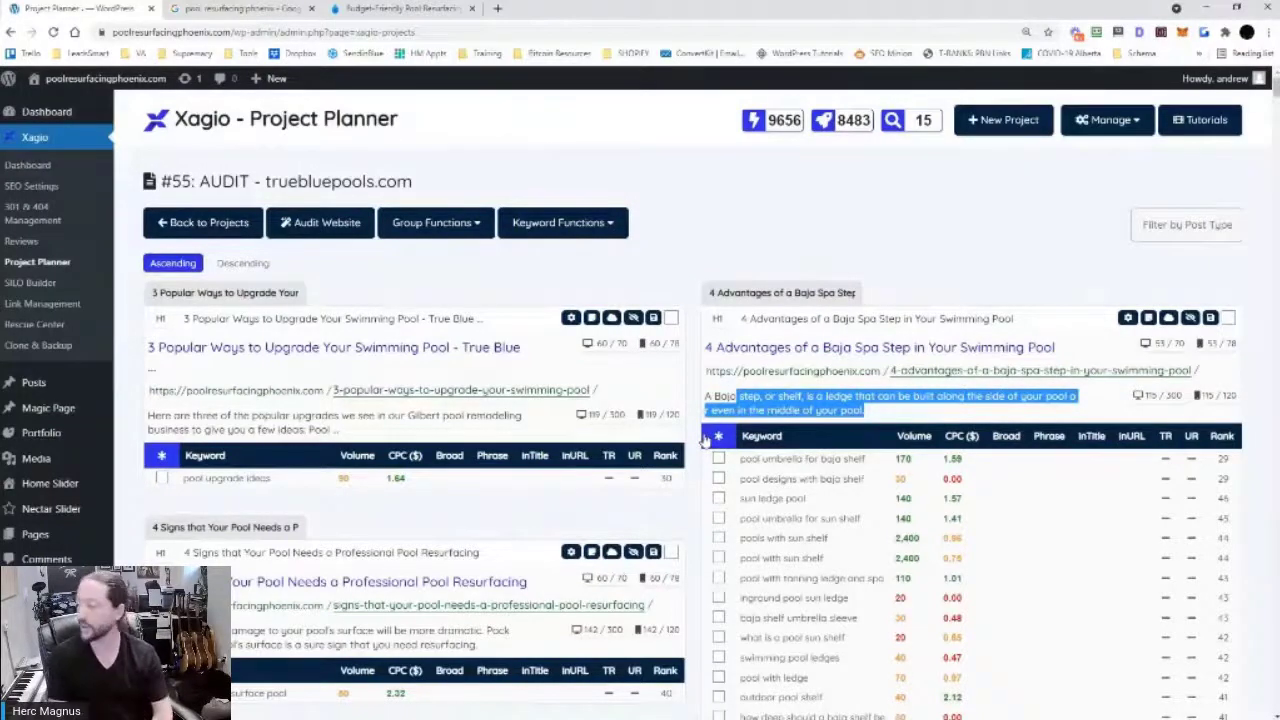
Examine all the audited page groups down to the end of the project, comparing their keywords, volume, CPC and rank, and return to the start
{"action": "scroll", "coordinate": [695, 453], "scroll_direction": "down", "scroll_amount": 20}
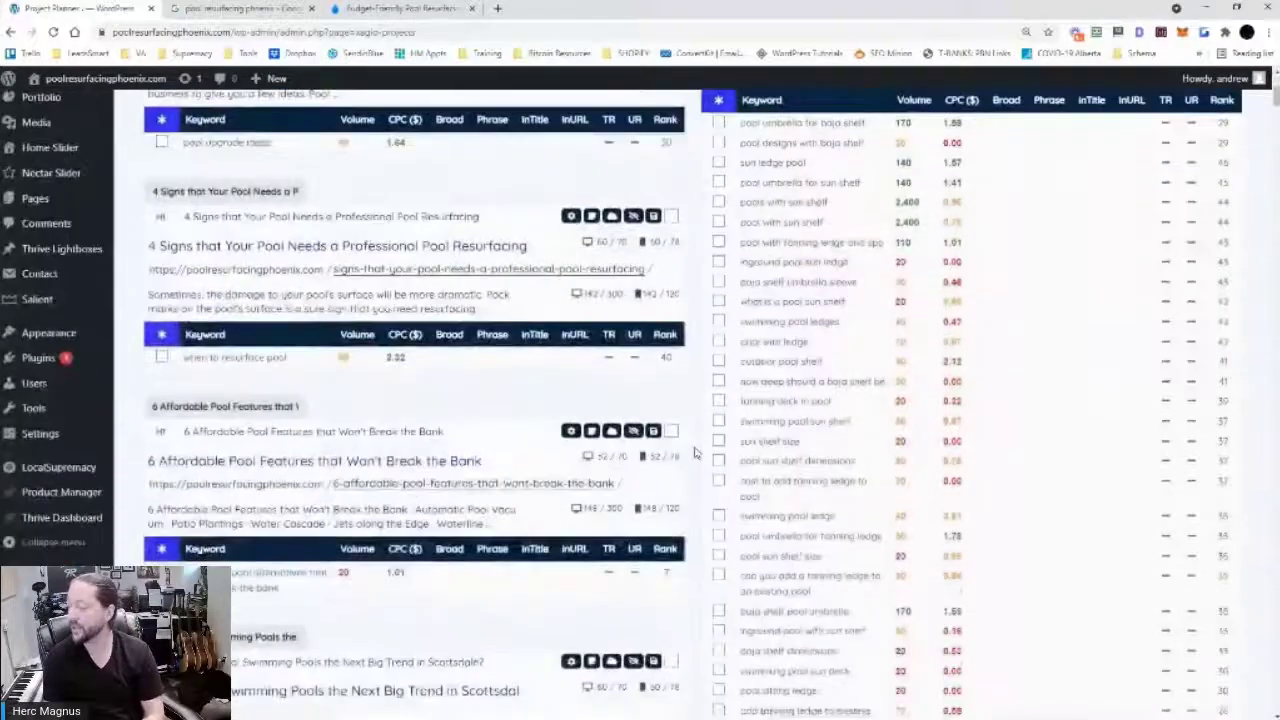
{"action": "scroll", "coordinate": [695, 453], "scroll_direction": "down", "scroll_amount": 20}
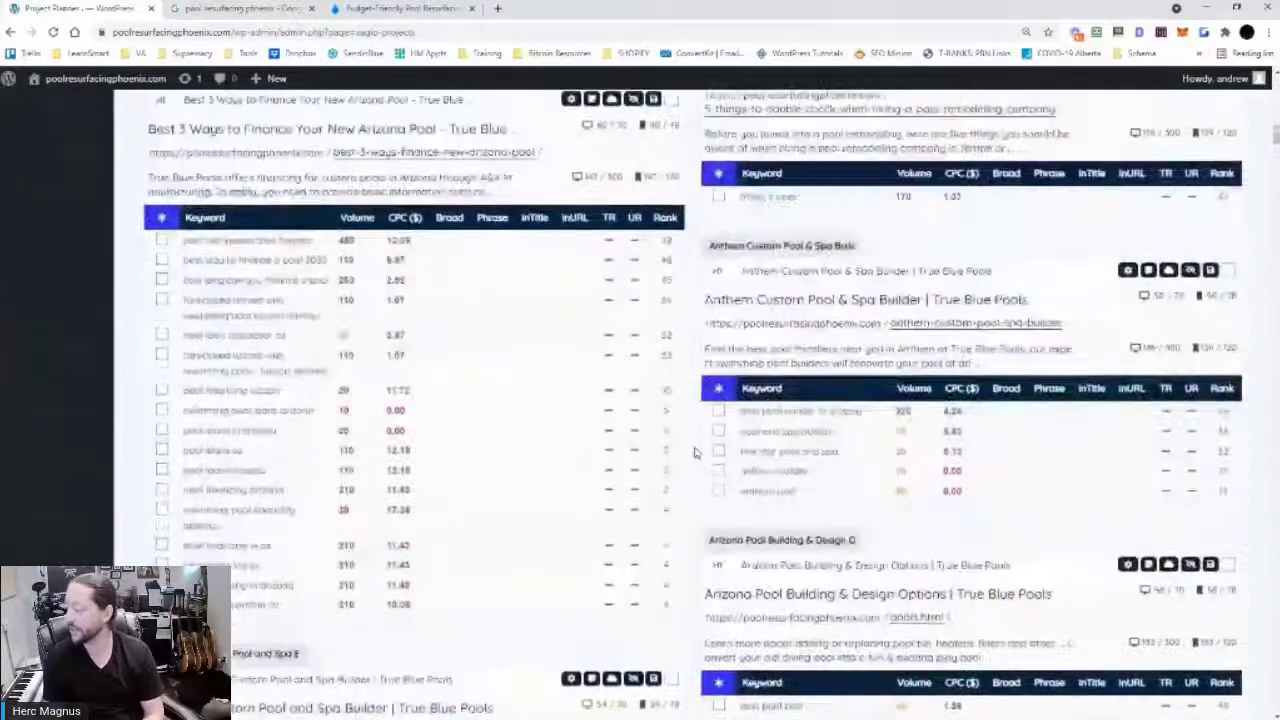
{"action": "scroll", "coordinate": [688, 465], "scroll_direction": "down", "scroll_amount": 20}
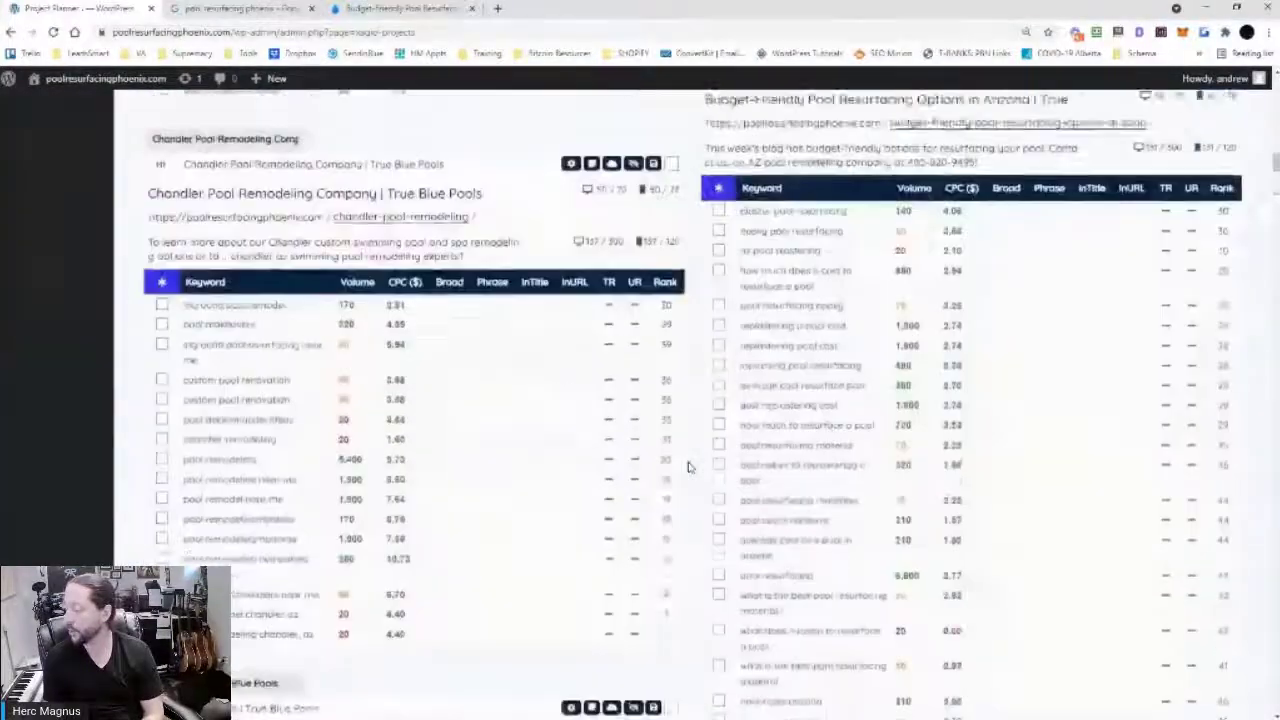
{"action": "scroll", "coordinate": [688, 465], "scroll_direction": "down", "scroll_amount": 20}
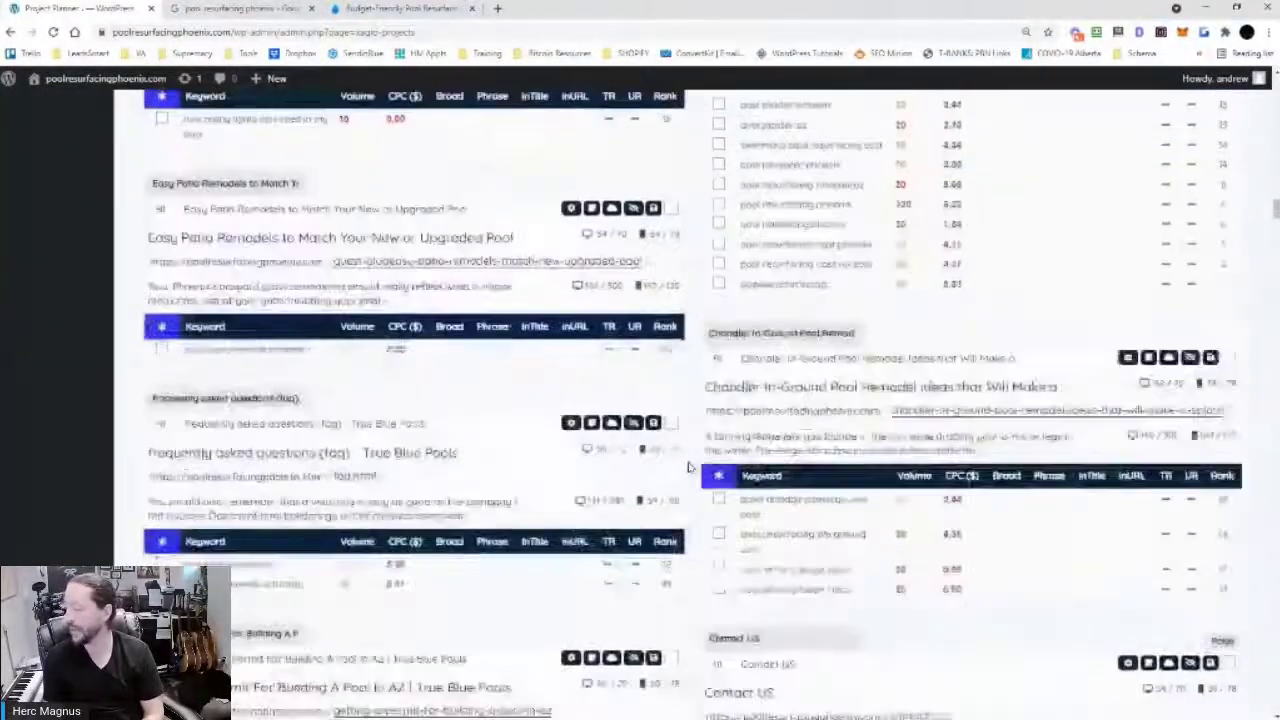
{"action": "scroll", "coordinate": [688, 465], "scroll_direction": "down", "scroll_amount": 20}
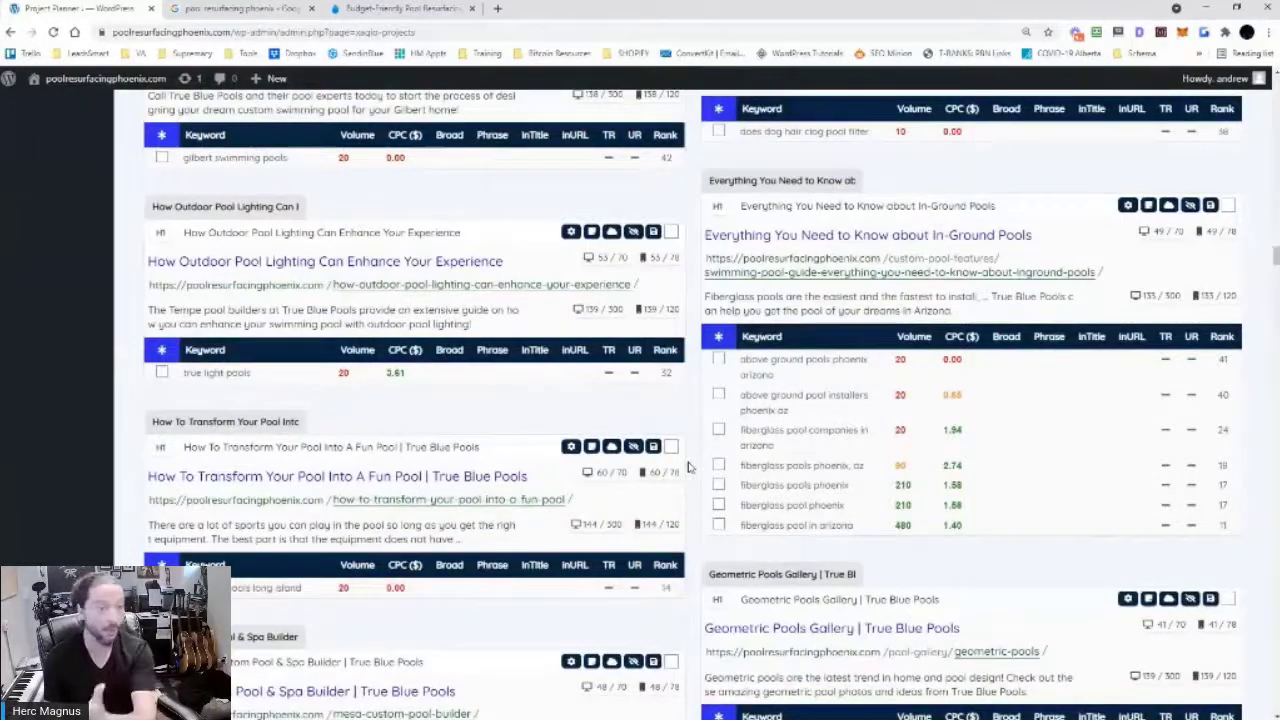
{"action": "scroll", "coordinate": [688, 465], "scroll_direction": "down", "scroll_amount": 8}
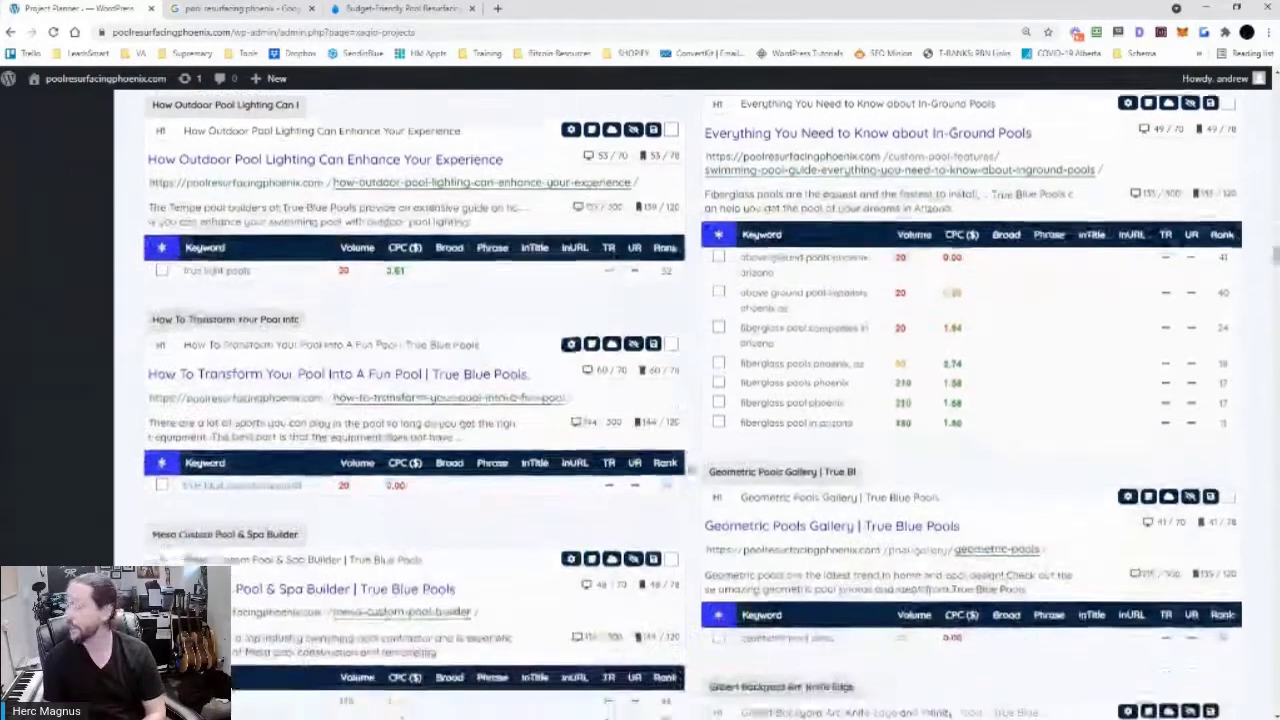
{"action": "scroll", "coordinate": [688, 465], "scroll_direction": "down", "scroll_amount": 7}
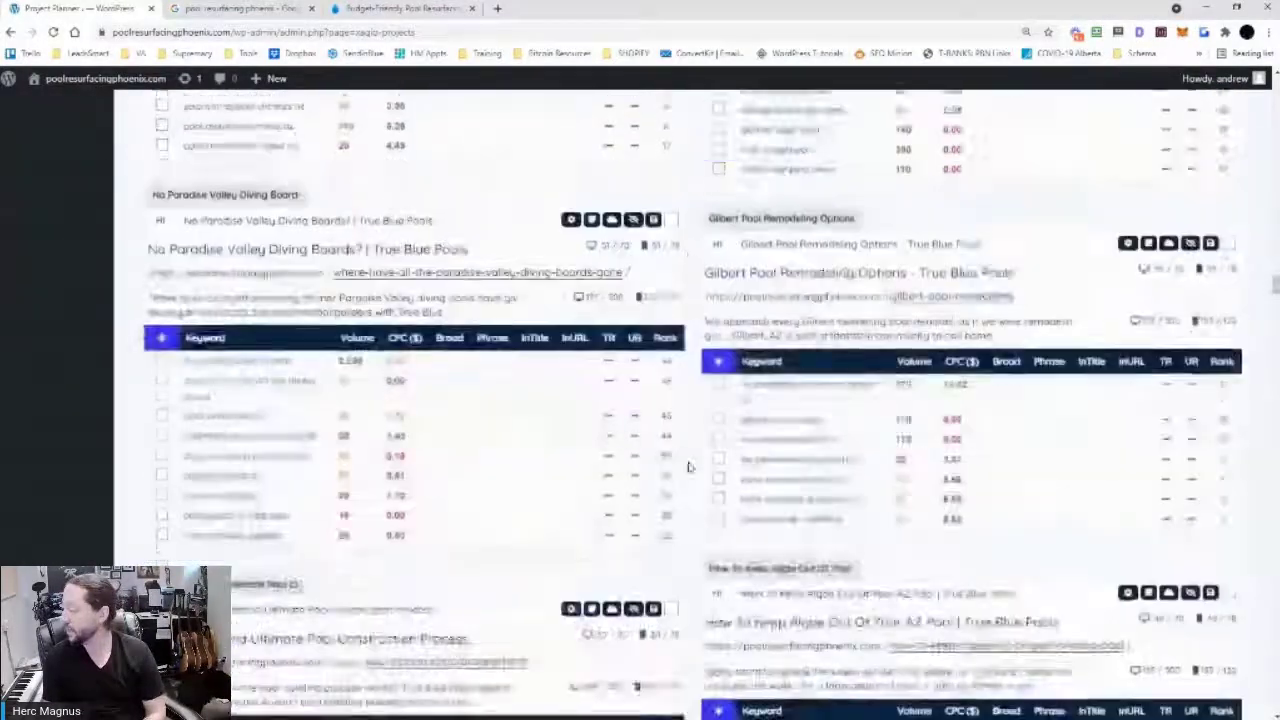
{"action": "scroll", "coordinate": [688, 465], "scroll_direction": "up", "scroll_amount": 3}
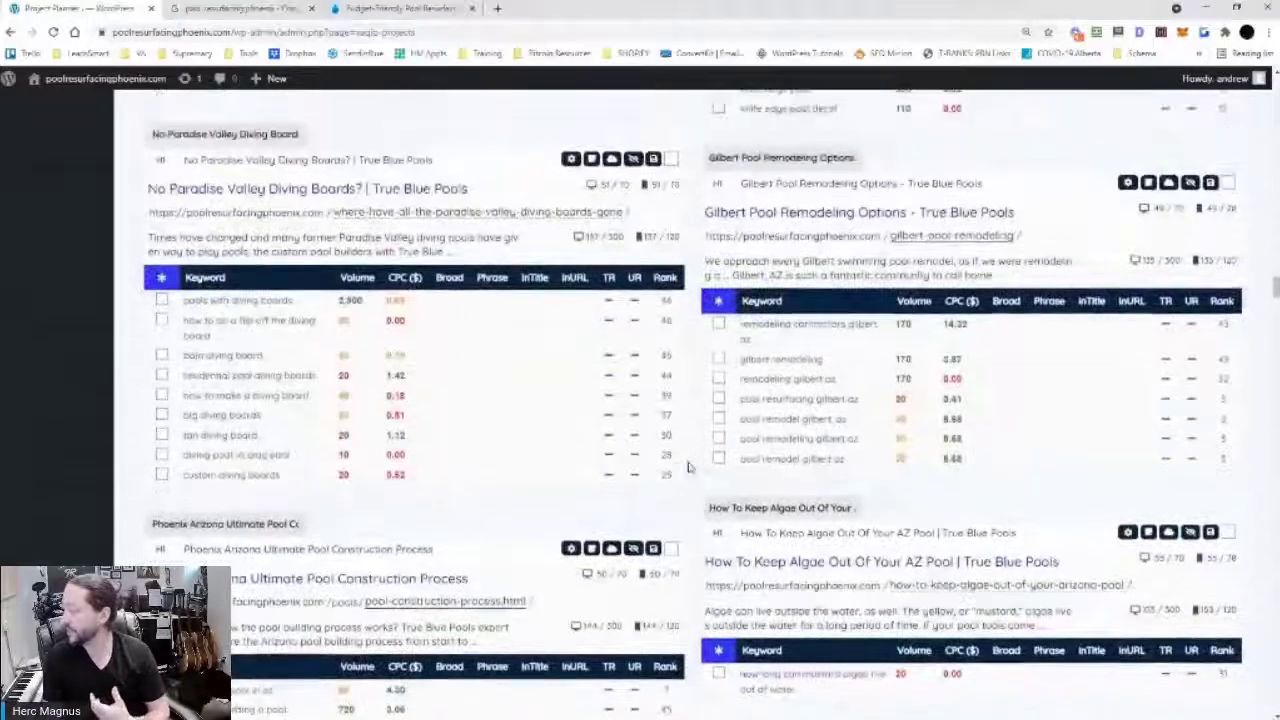
{"action": "scroll", "coordinate": [688, 465], "scroll_direction": "down", "scroll_amount": 6}
{"action": "scroll", "coordinate": [688, 465], "scroll_direction": "down", "scroll_amount": 10}
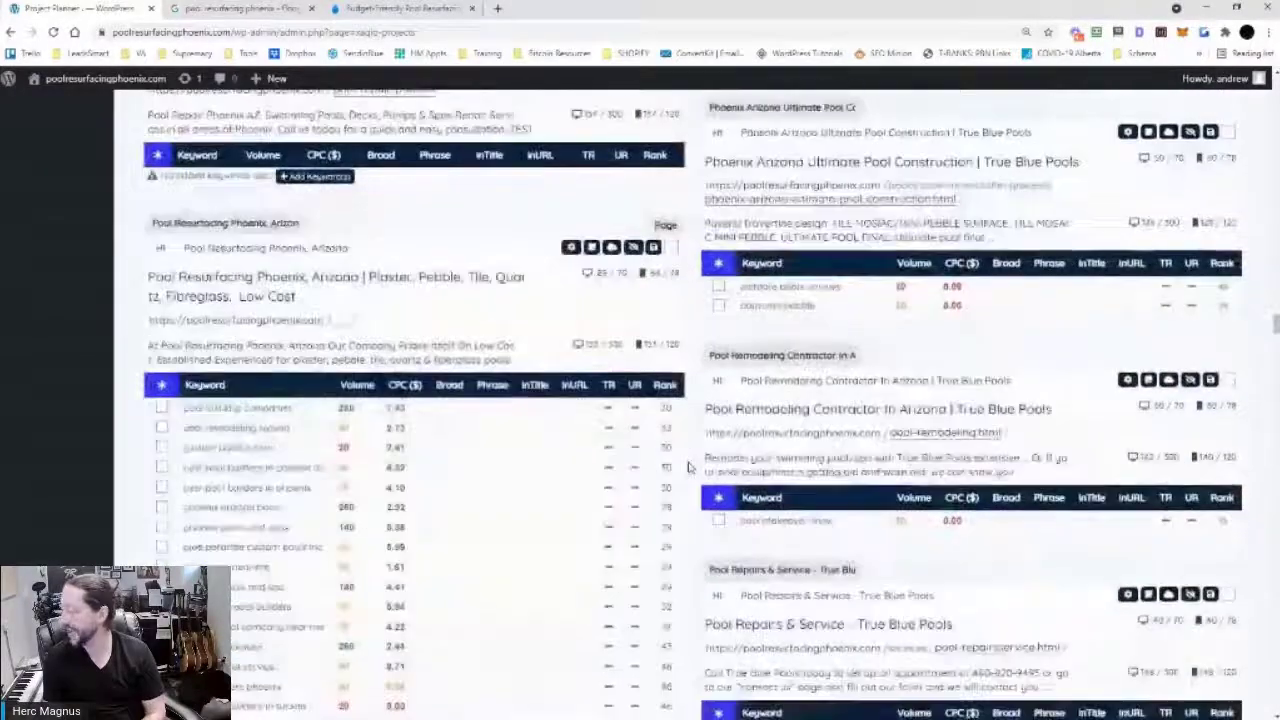
{"action": "scroll", "coordinate": [688, 465], "scroll_direction": "down", "scroll_amount": 10}
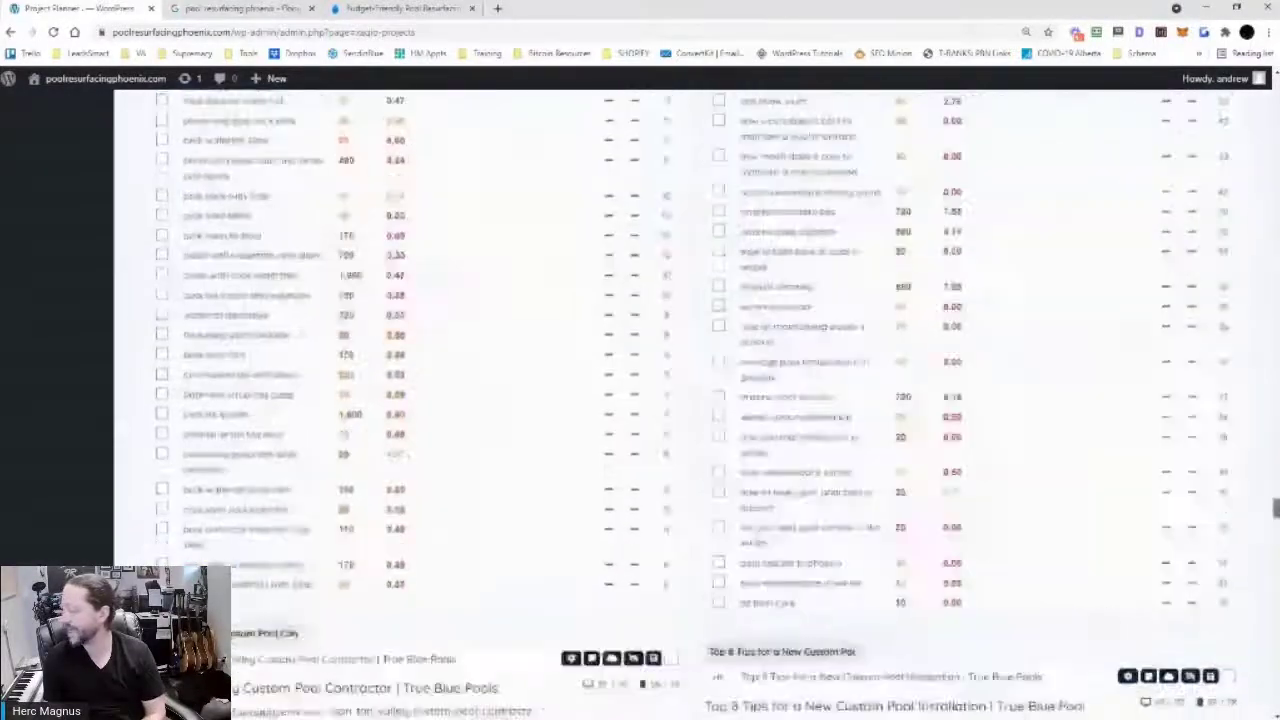
{"action": "scroll", "coordinate": [688, 465], "scroll_direction": "down", "scroll_amount": 10}
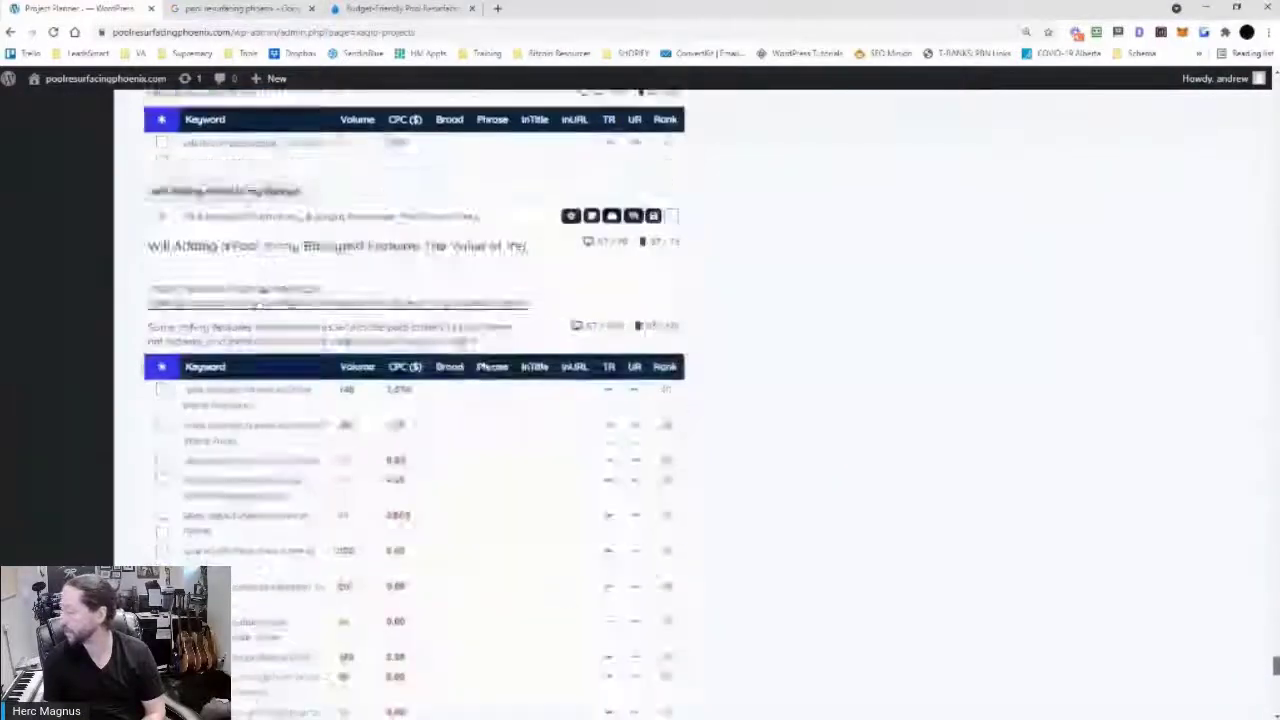
{"action": "scroll", "coordinate": [628, 220], "scroll_direction": "up", "scroll_amount": 20}
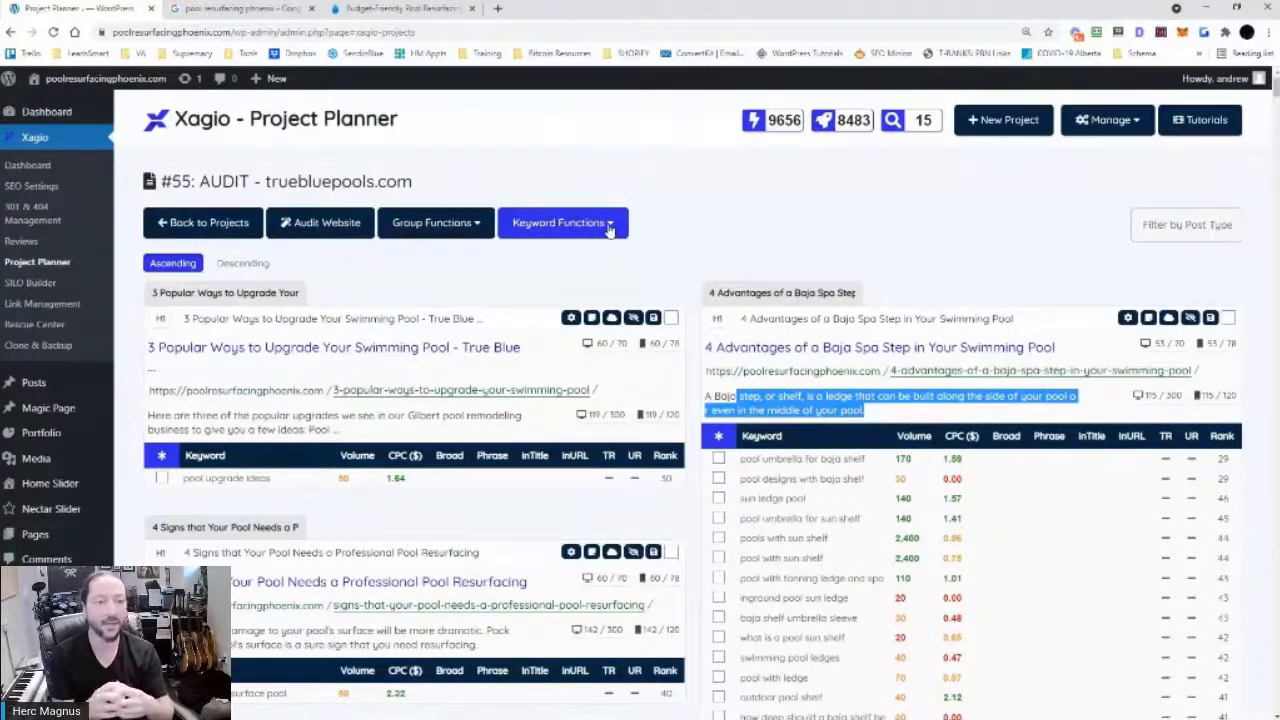
Load the PoolResurfacingPhoenix.com project from the project list and sort the HOME group's keywords by rank
{"action": "left_click", "coordinate": [212, 230]}
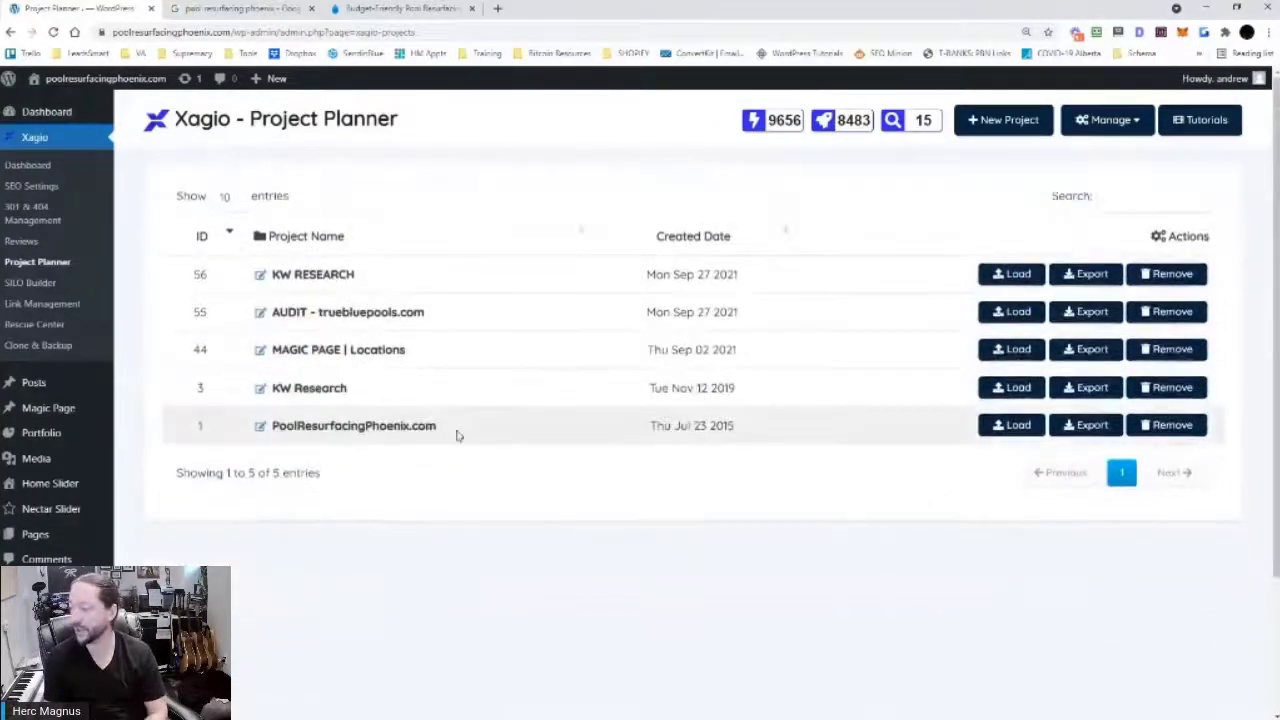
{"action": "left_click", "coordinate": [377, 428]}
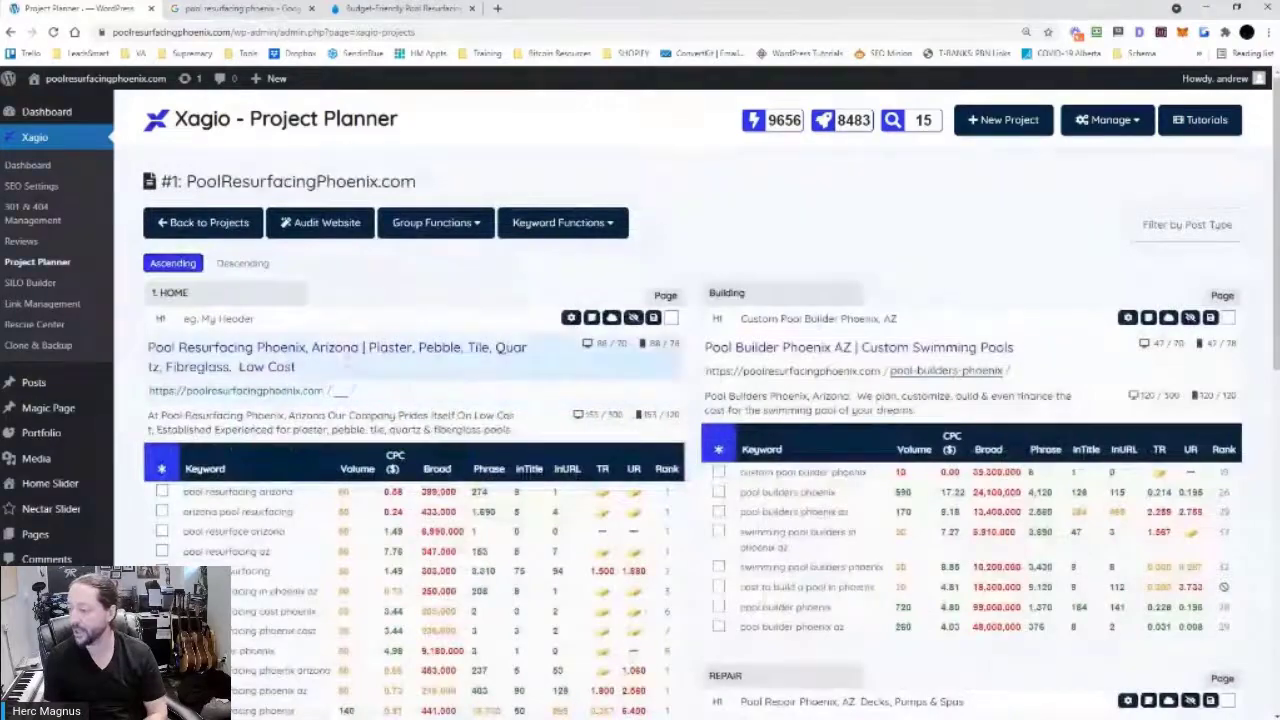
{"action": "scroll", "coordinate": [459, 388], "scroll_direction": "down", "scroll_amount": 3}
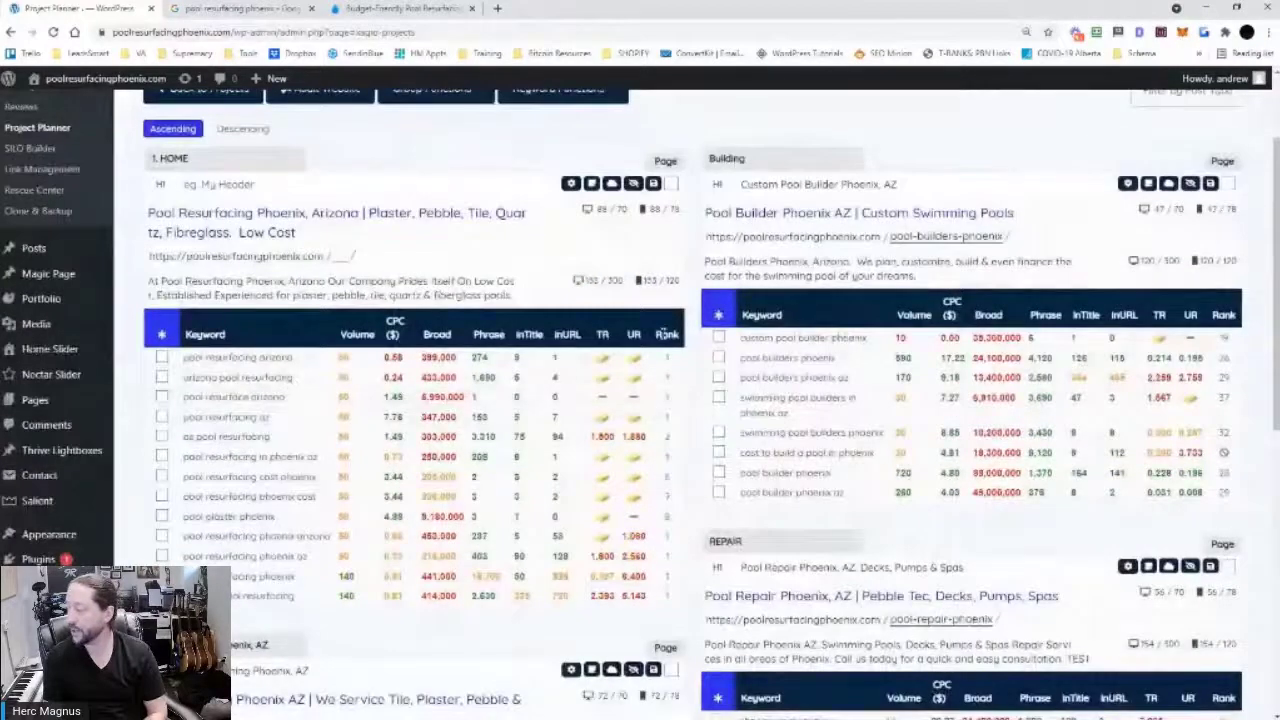
{"action": "left_click", "coordinate": [667, 334]}
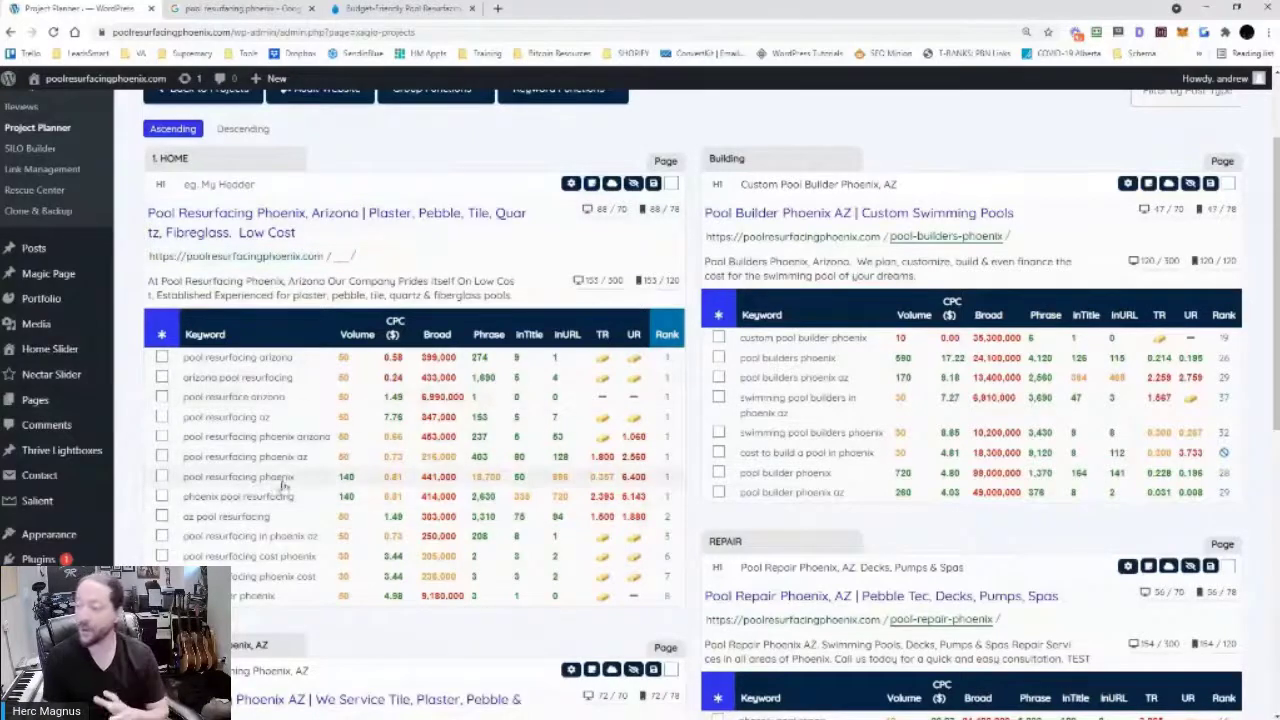
Go back to the project list and load the AUDIT - truebluepools.com project
{"action": "scroll", "coordinate": [300, 470], "scroll_direction": "up", "scroll_amount": 2}
{"action": "left_click", "coordinate": [208, 224]}
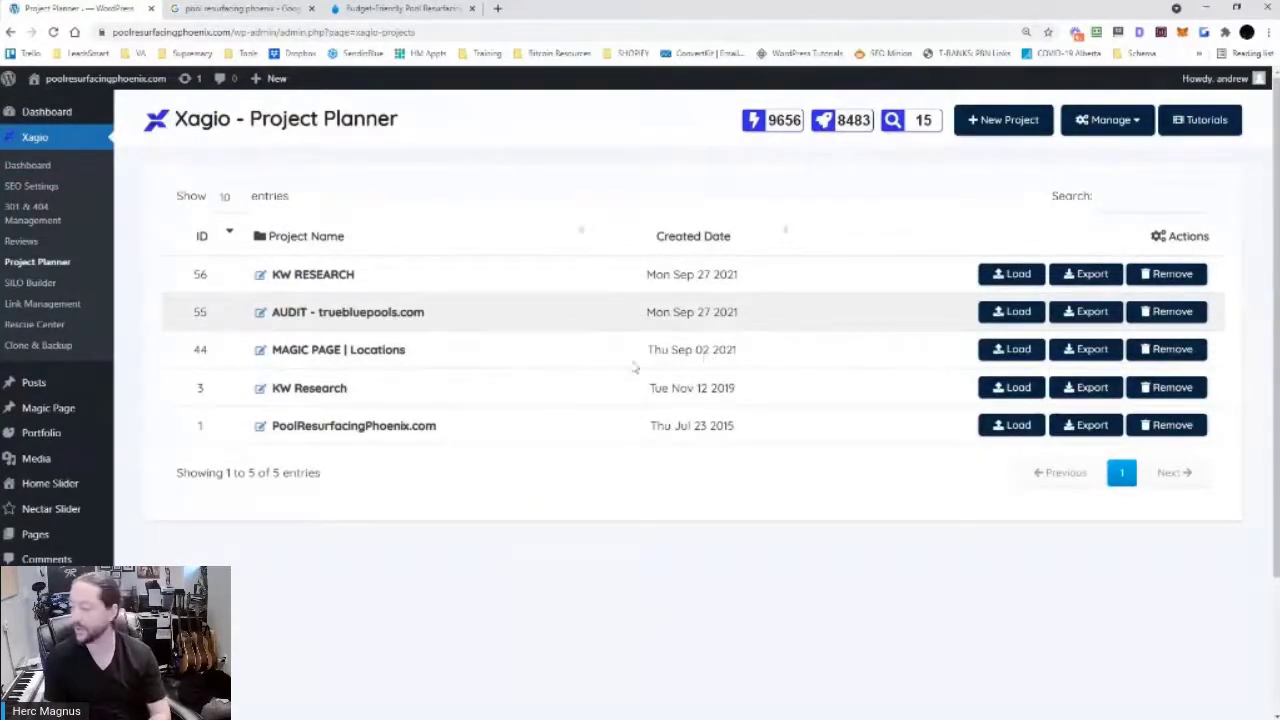
{"action": "left_click", "coordinate": [1011, 311]}
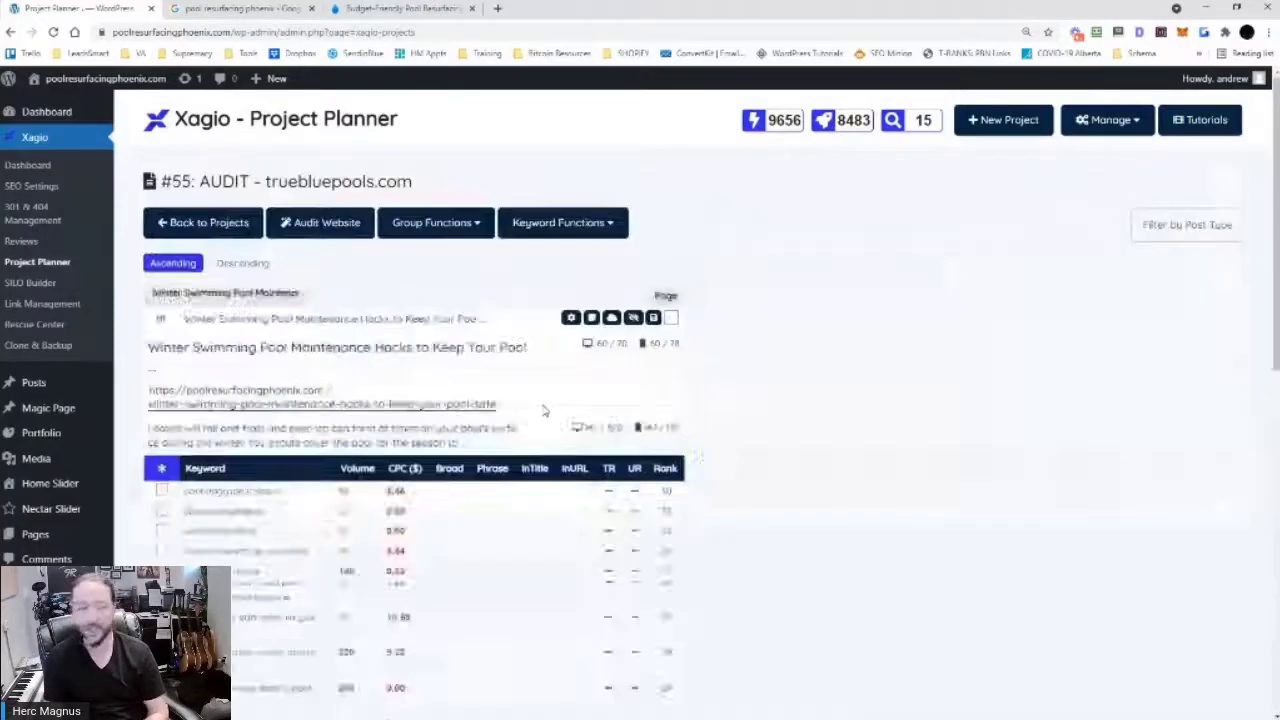
{"action": "scroll", "coordinate": [690, 390], "scroll_direction": "down", "scroll_amount": 2}
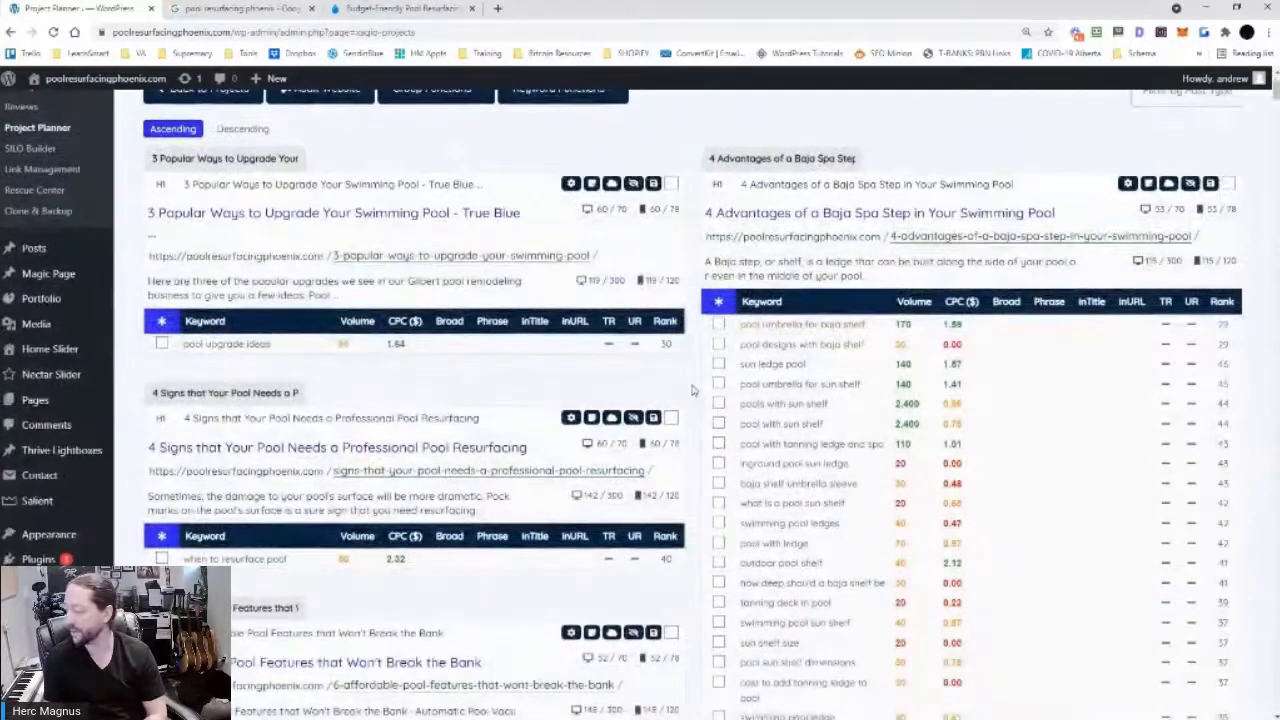
{"action": "scroll", "coordinate": [701, 397], "scroll_direction": "up", "scroll_amount": 2}
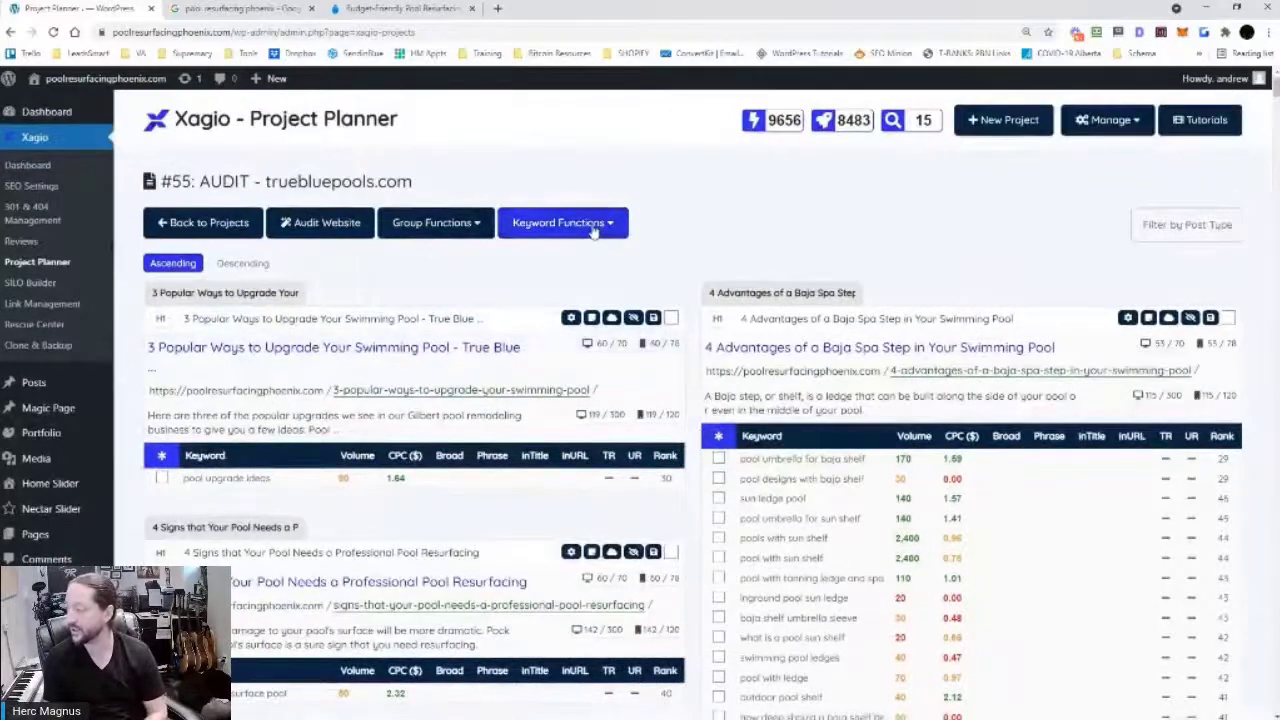
{"action": "left_click", "coordinate": [595, 228]}
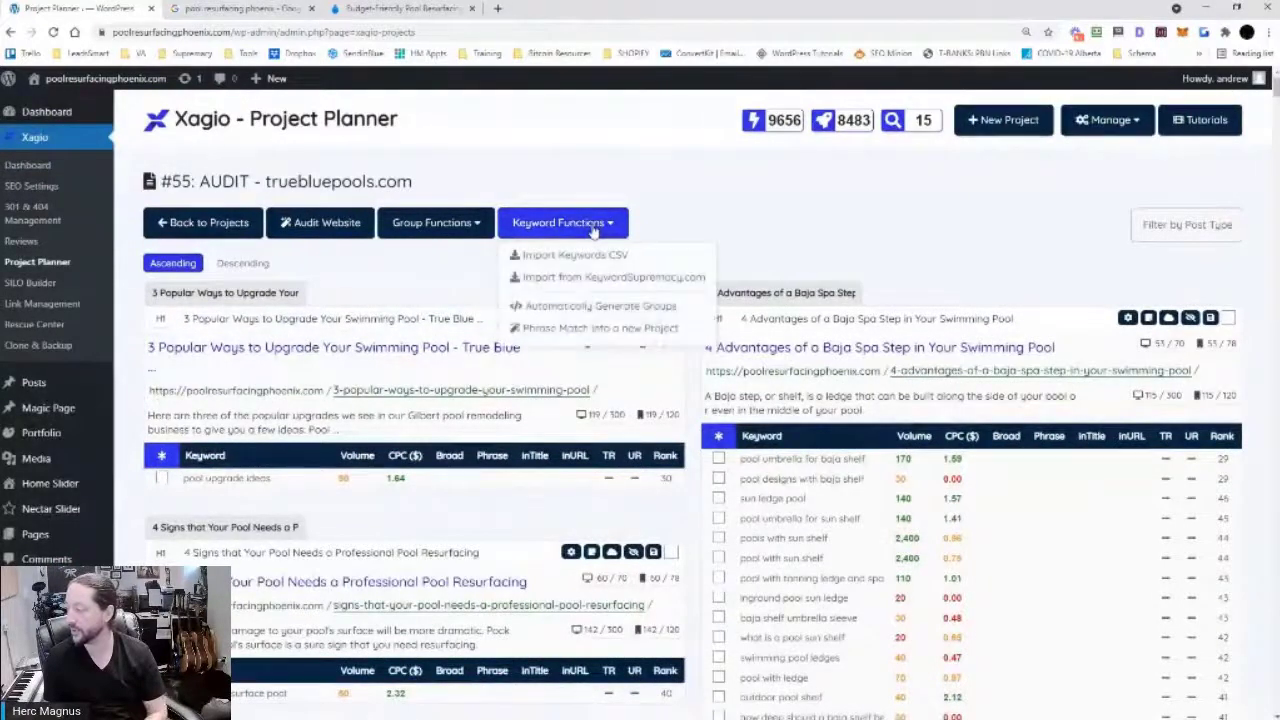
{"action": "left_click", "coordinate": [595, 330]}
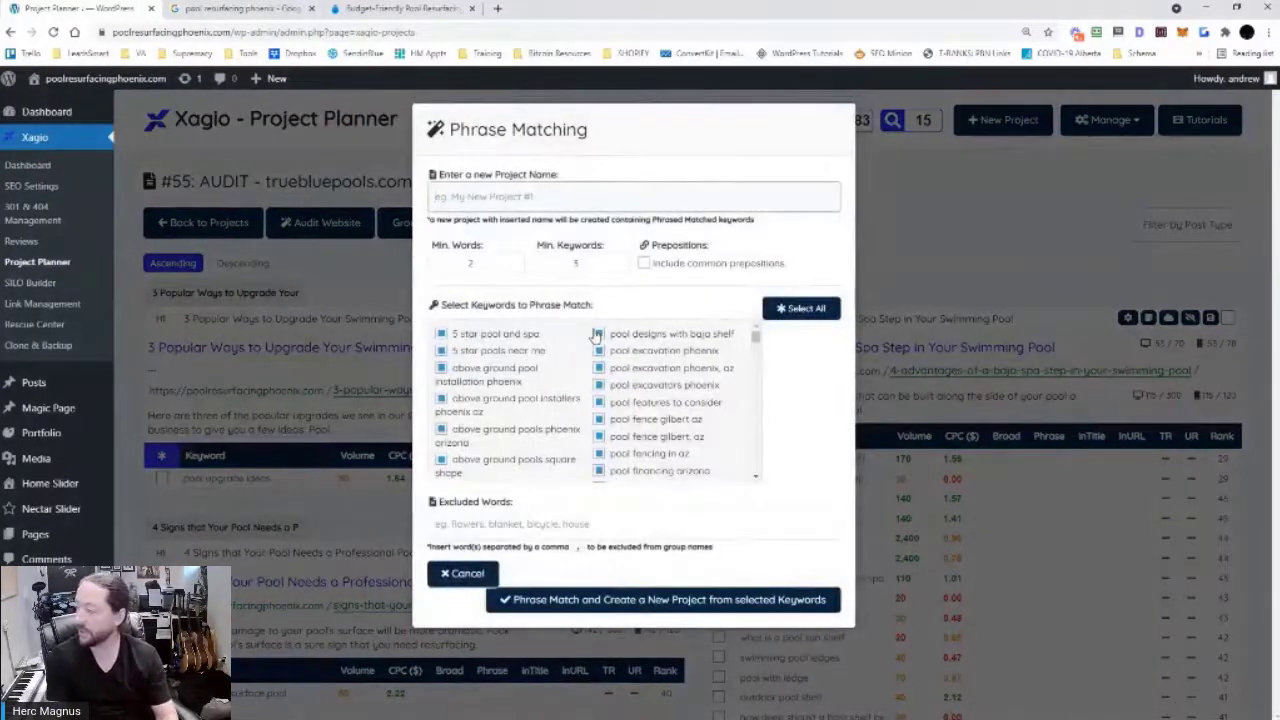
{"action": "type", "text": "TBP"}
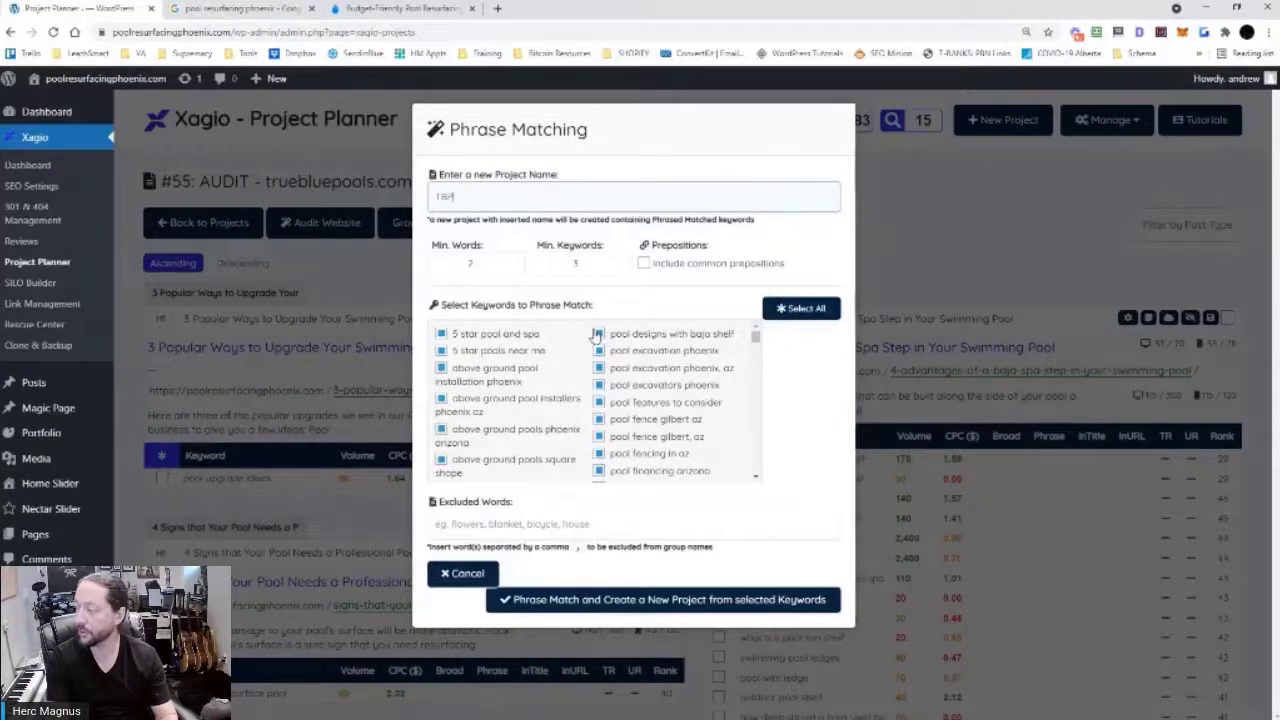
{"action": "type", "text": "P"}
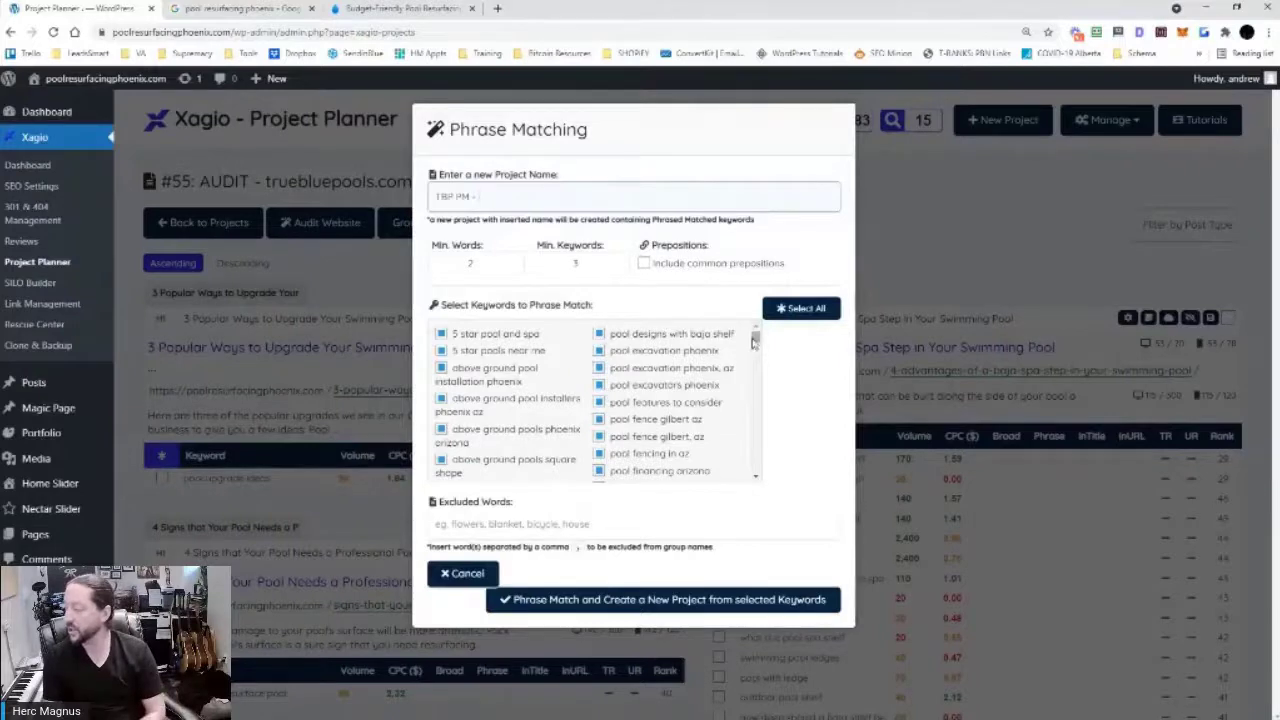
{"action": "left_click_drag", "start_coordinate": [754, 340], "coordinate": [755, 402]}
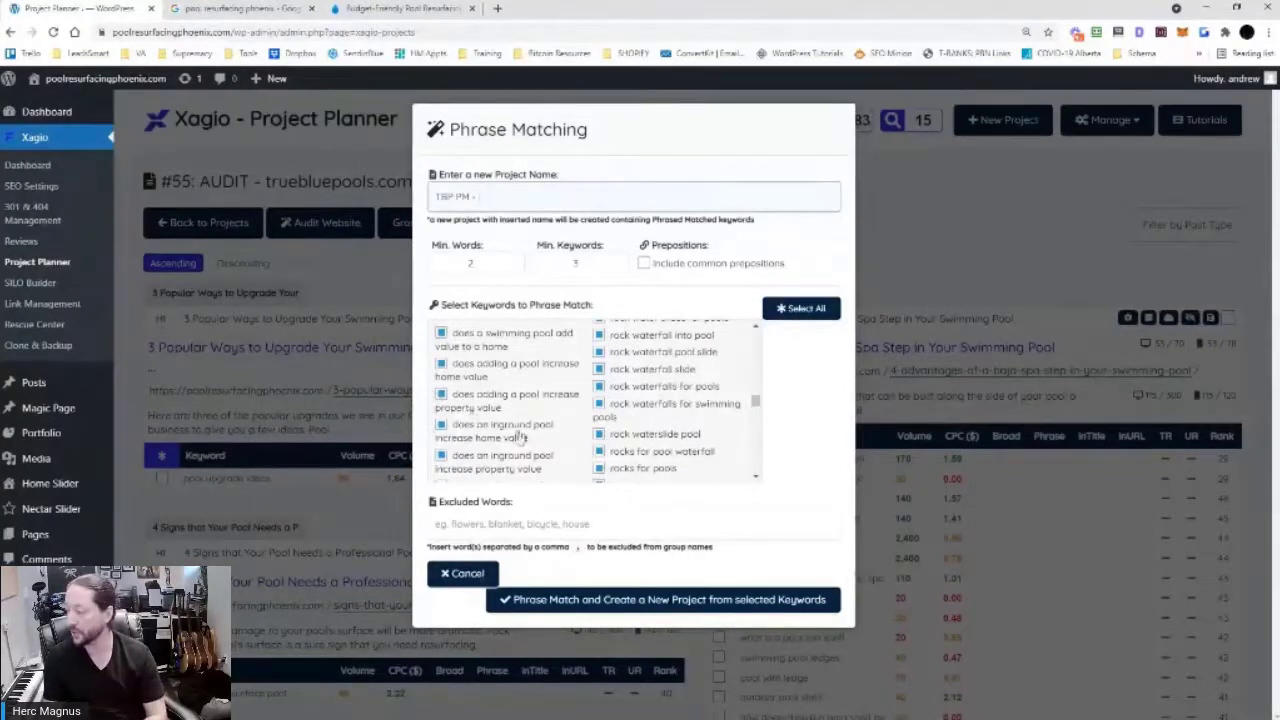
{"action": "left_click_drag", "start_coordinate": [500, 198], "coordinate": [424, 200]}
{"action": "key", "text": "BackSpace"}
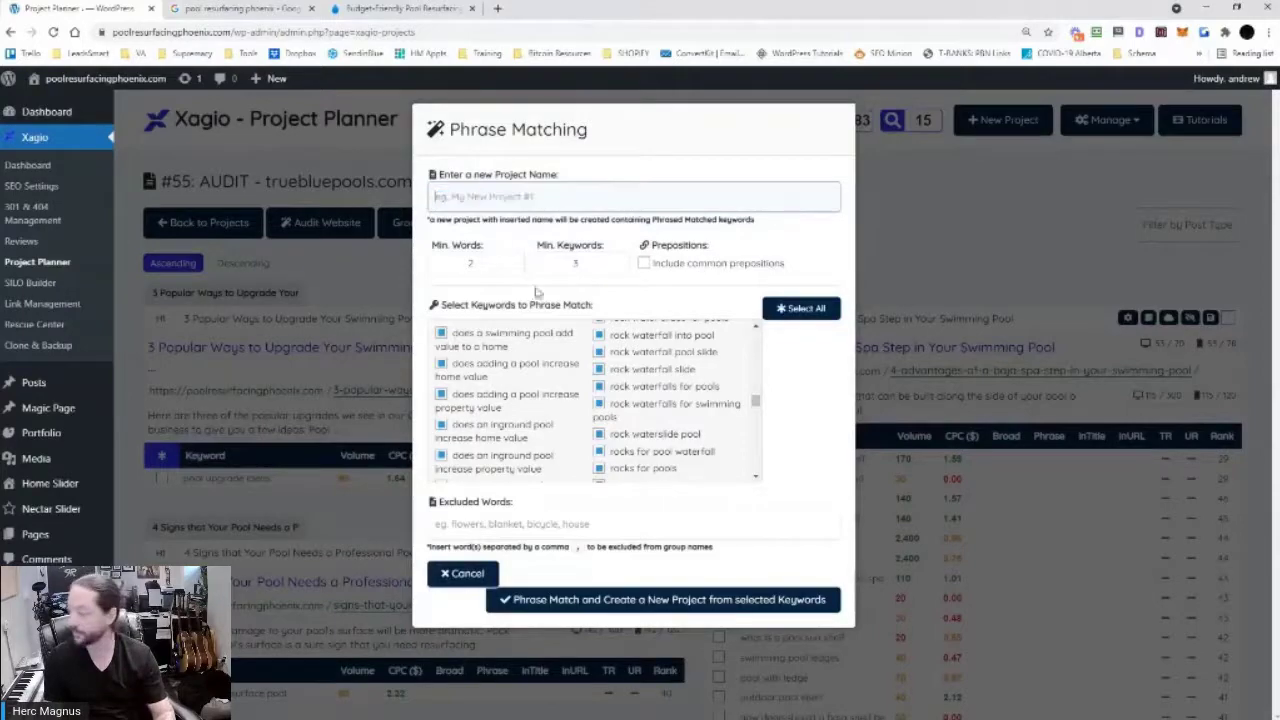
{"action": "left_click", "coordinate": [455, 573]}
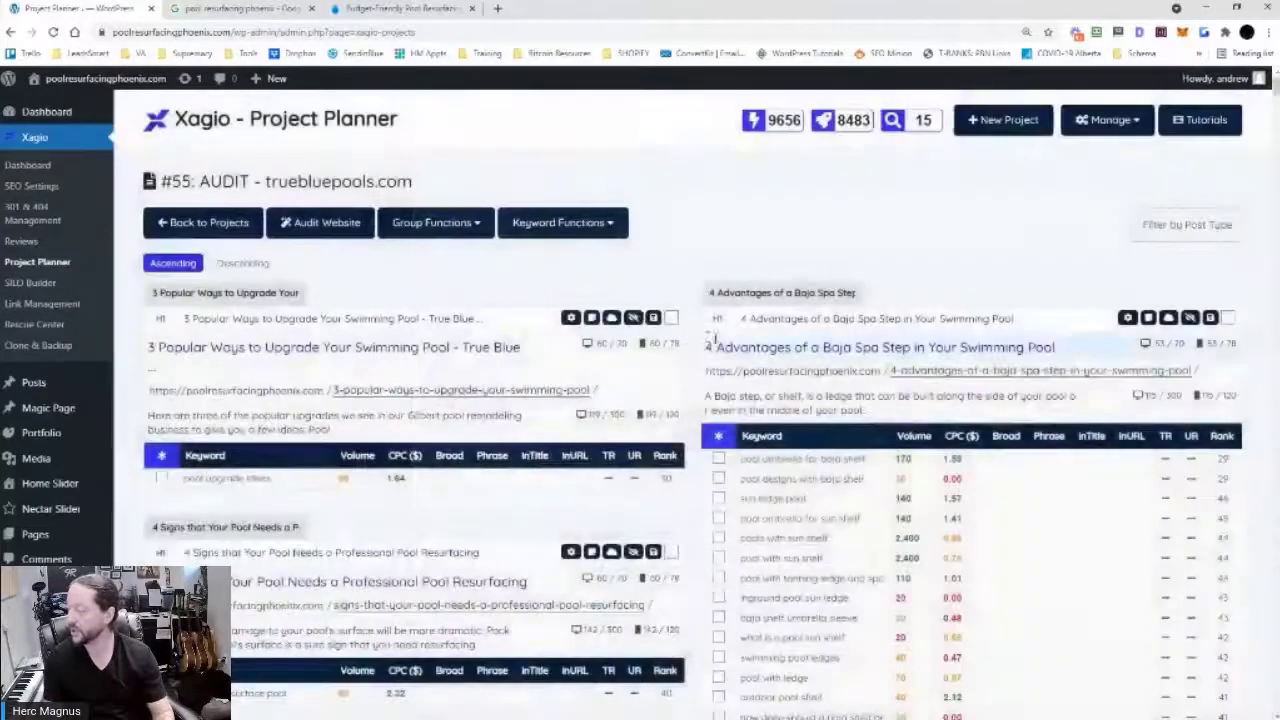
Set up phrase matching of the audited keywords into a new project named "TBP PM - 34"
{"action": "scroll", "coordinate": [714, 340], "scroll_direction": "down", "scroll_amount": 15}
{"action": "scroll", "coordinate": [776, 386], "scroll_direction": "down", "scroll_amount": 15}
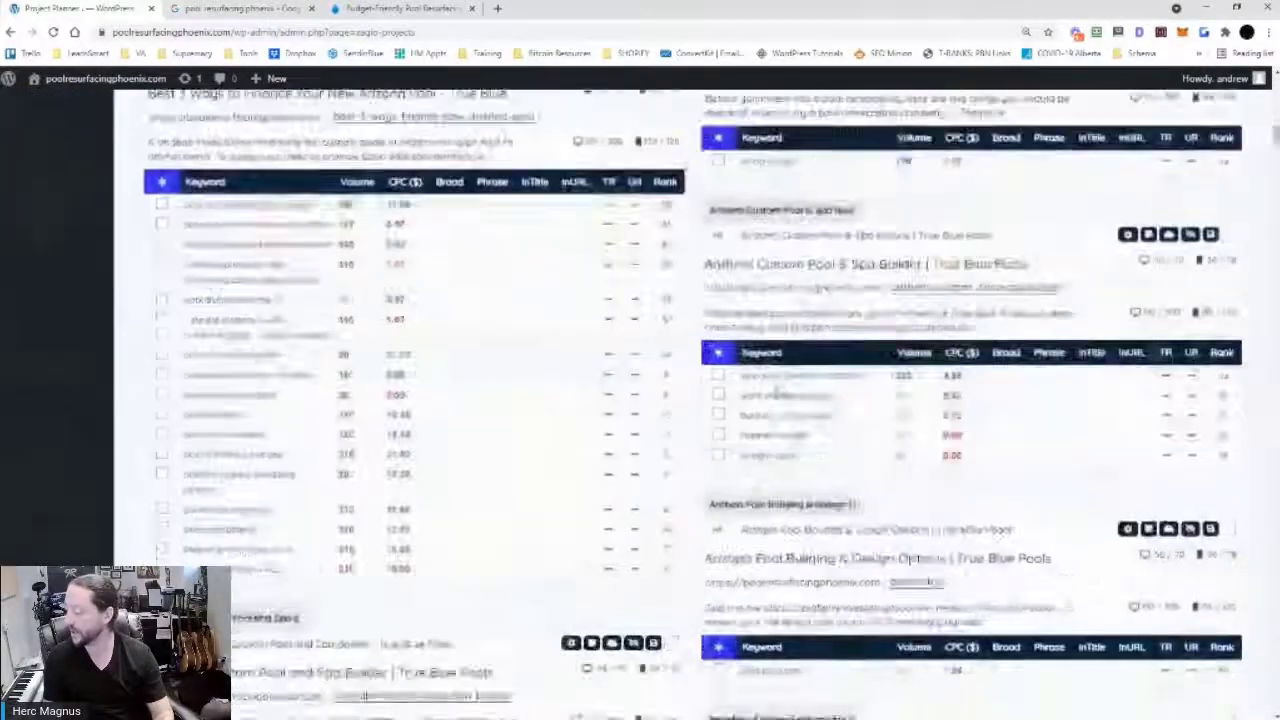
{"action": "scroll", "coordinate": [776, 392], "scroll_direction": "down", "scroll_amount": 15}
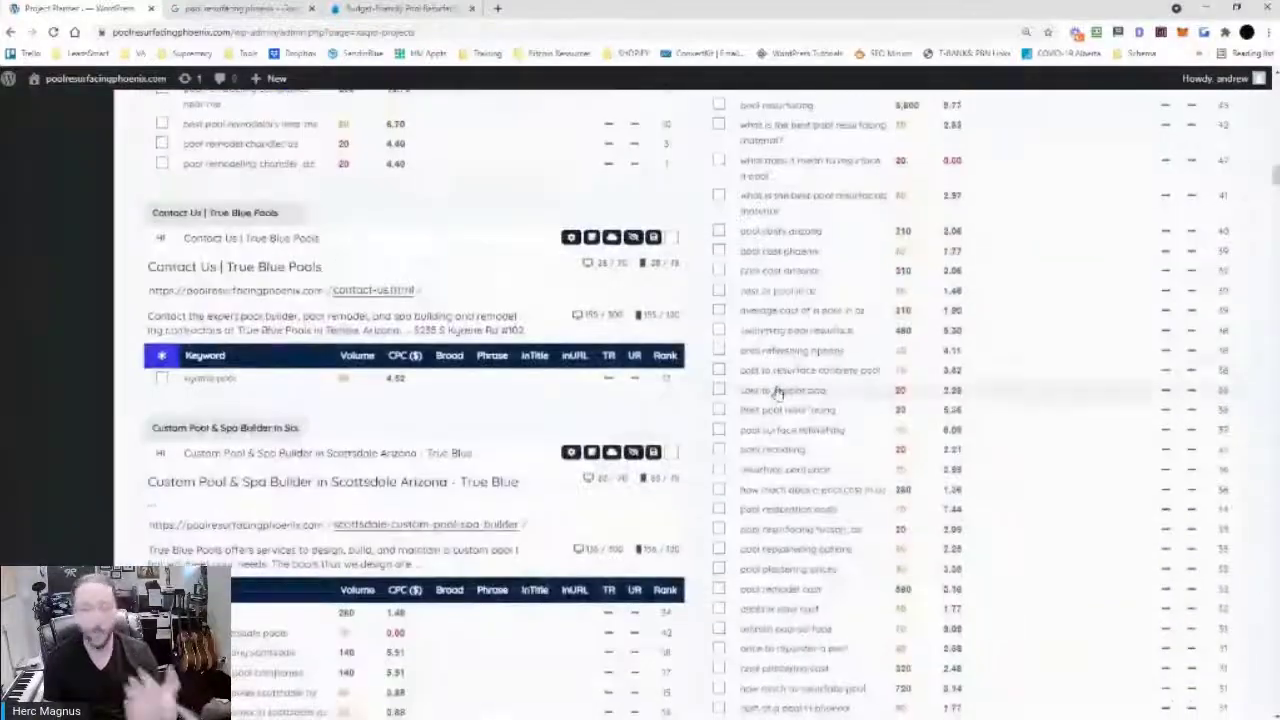
{"action": "scroll", "coordinate": [776, 392], "scroll_direction": "down", "scroll_amount": 15}
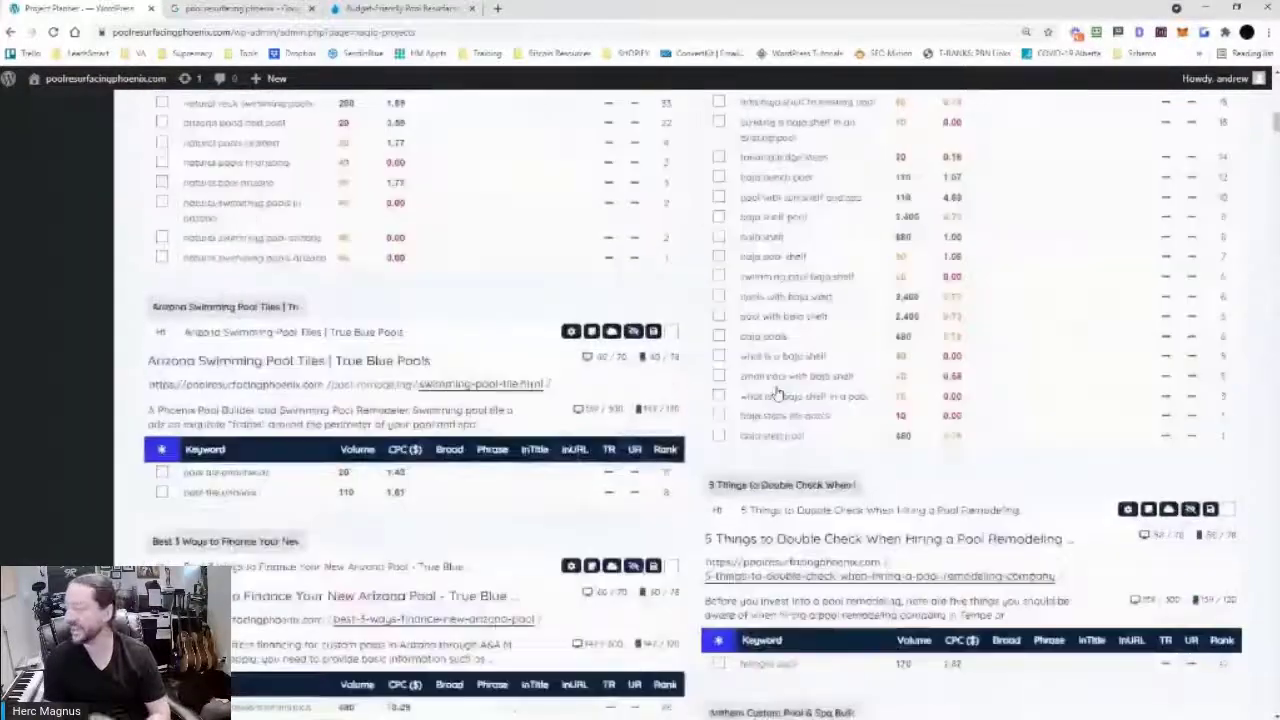
{"action": "key", "text": "Home"}
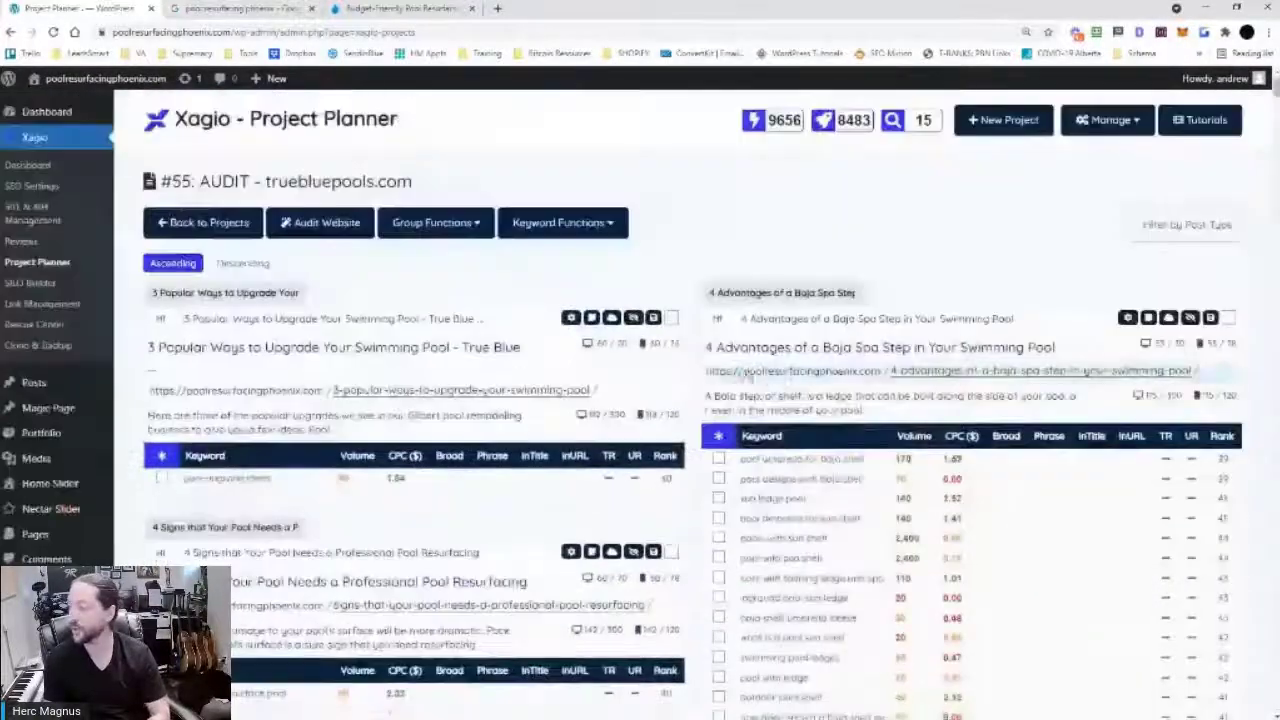
{"action": "left_click", "coordinate": [565, 222]}
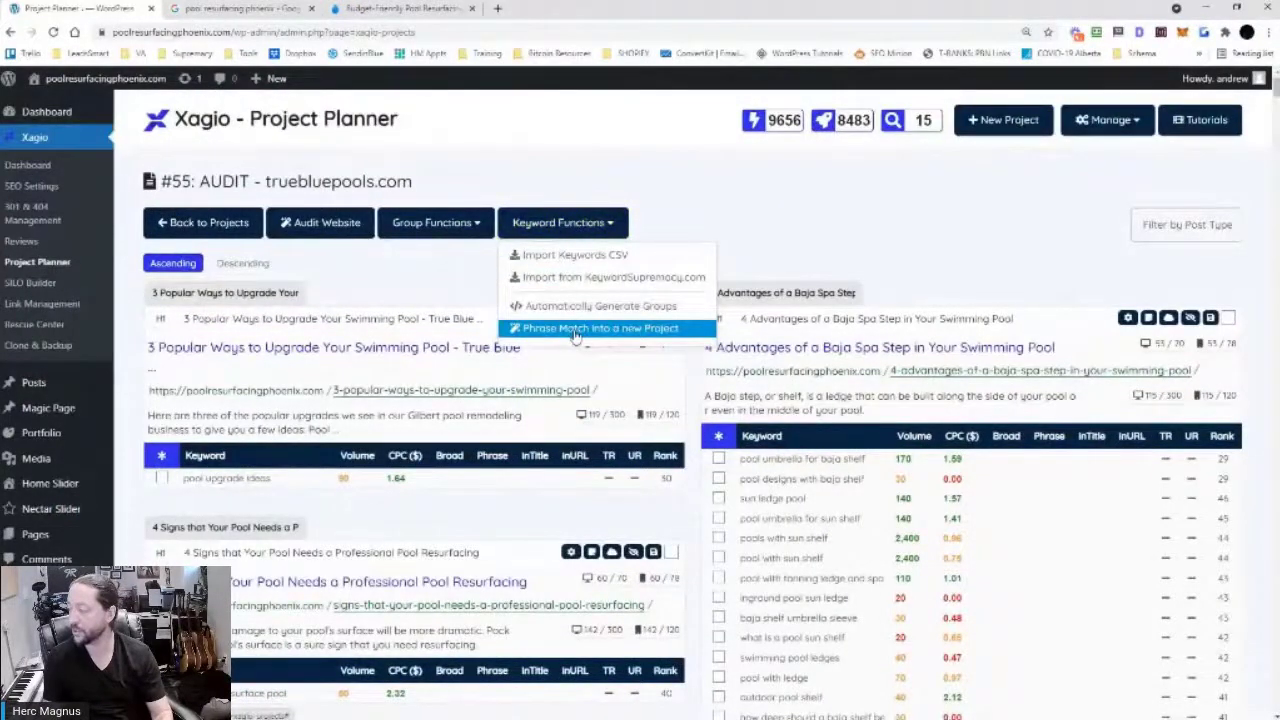
{"action": "left_click", "coordinate": [576, 330]}
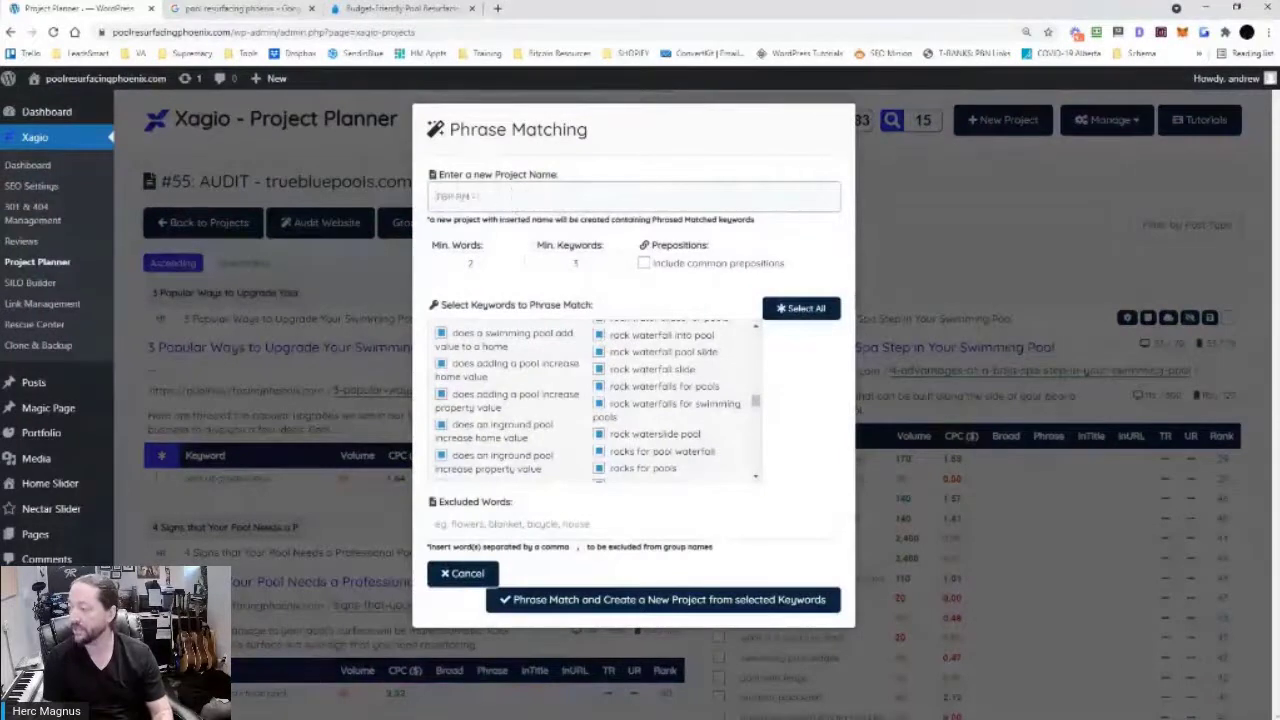
{"action": "left_click_drag", "start_coordinate": [455, 196], "coordinate": [418, 203]}
{"action": "double_click", "coordinate": [462, 197]}
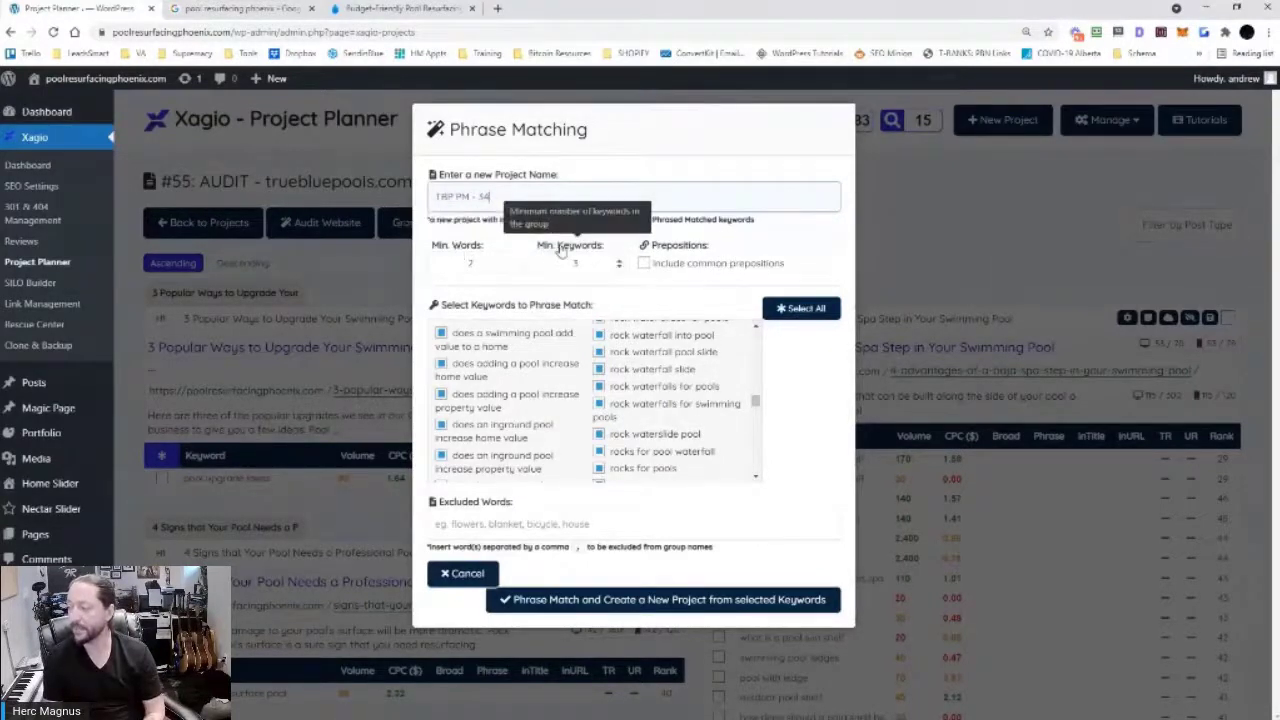
Look over the keywords selected for phrase matching and set the minimum number of matching words to 3
{"action": "double_click", "coordinate": [470, 262]}
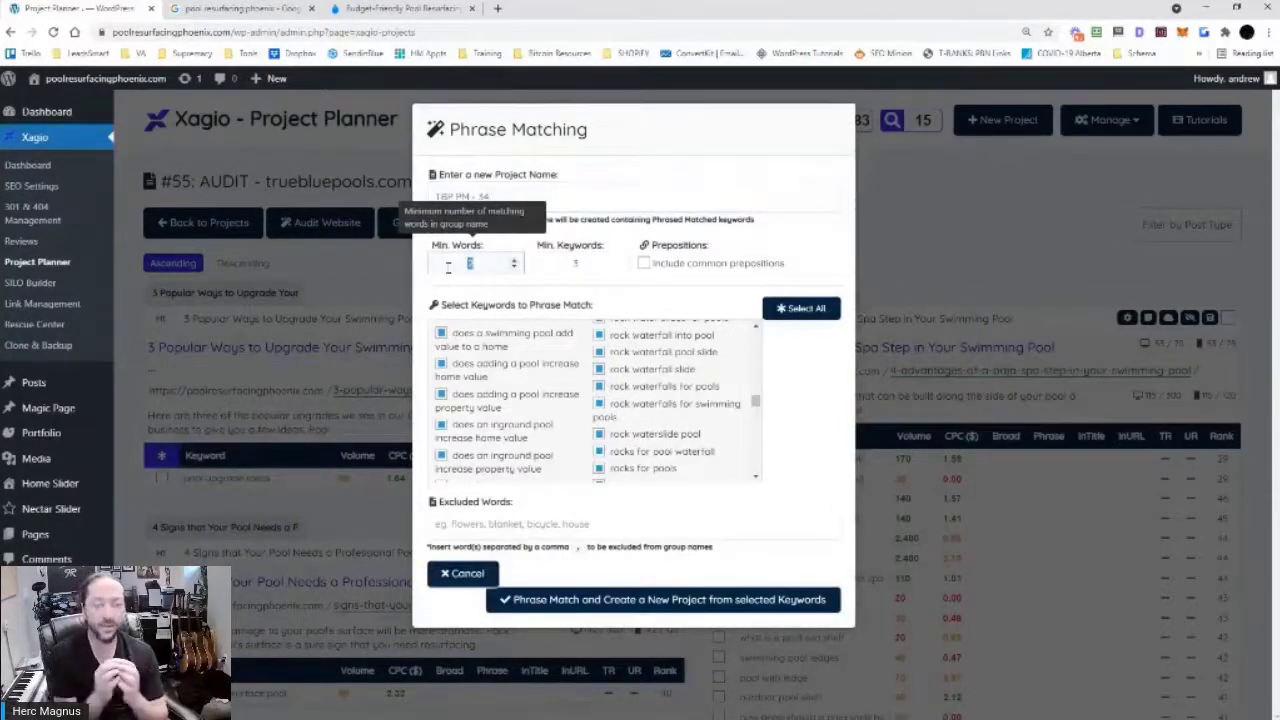
{"action": "scroll", "coordinate": [670, 400], "scroll_direction": "down", "scroll_amount": 10}
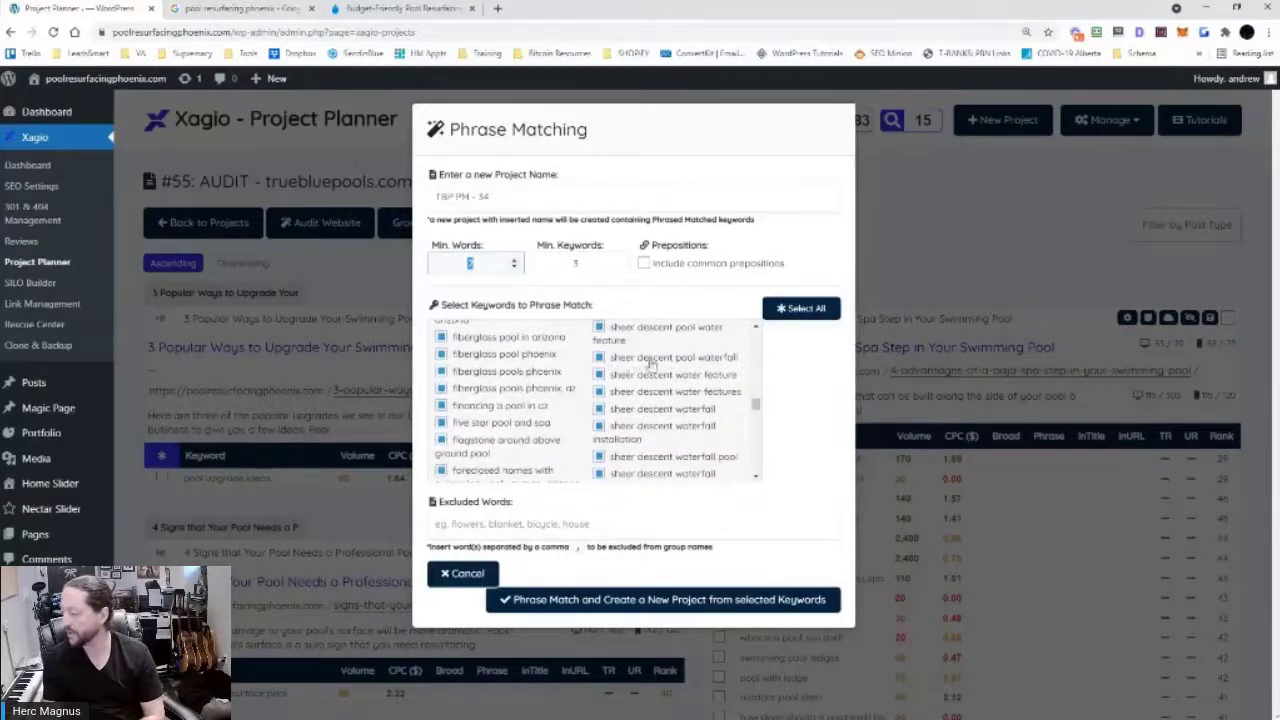
{"action": "scroll", "coordinate": [560, 390], "scroll_direction": "down", "scroll_amount": 8}
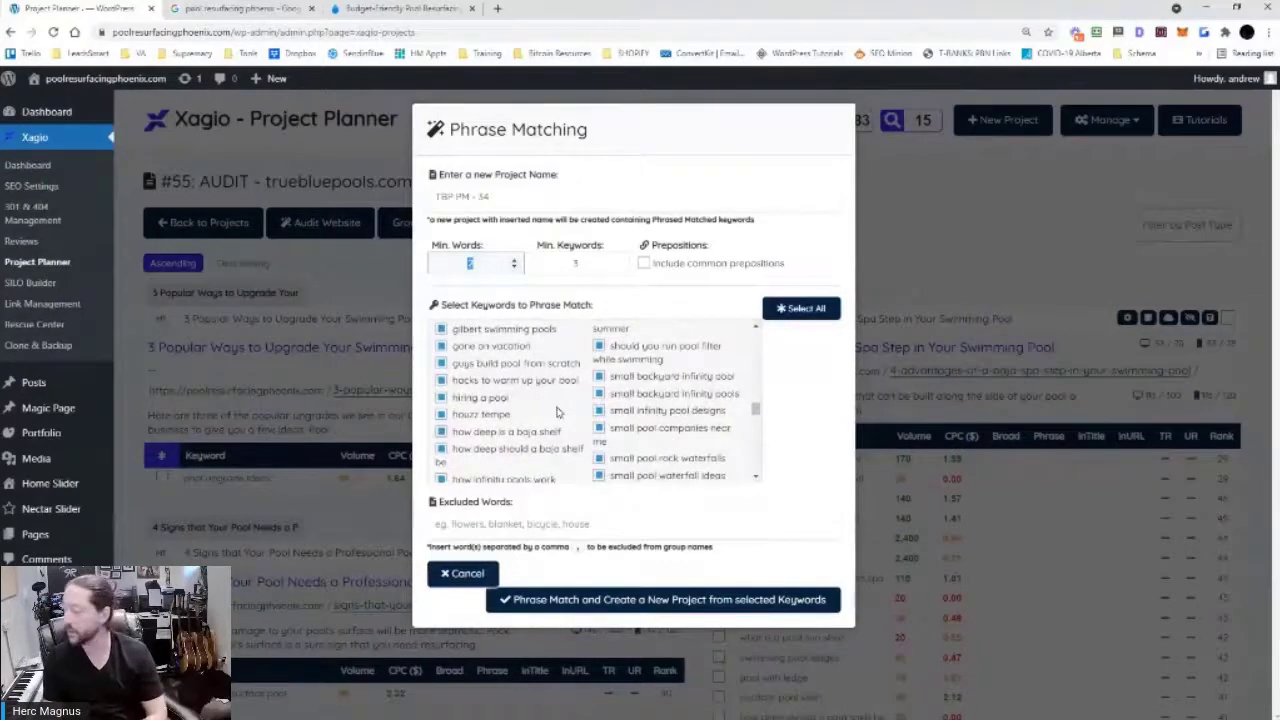
{"action": "scroll", "coordinate": [557, 412], "scroll_direction": "up", "scroll_amount": 2}
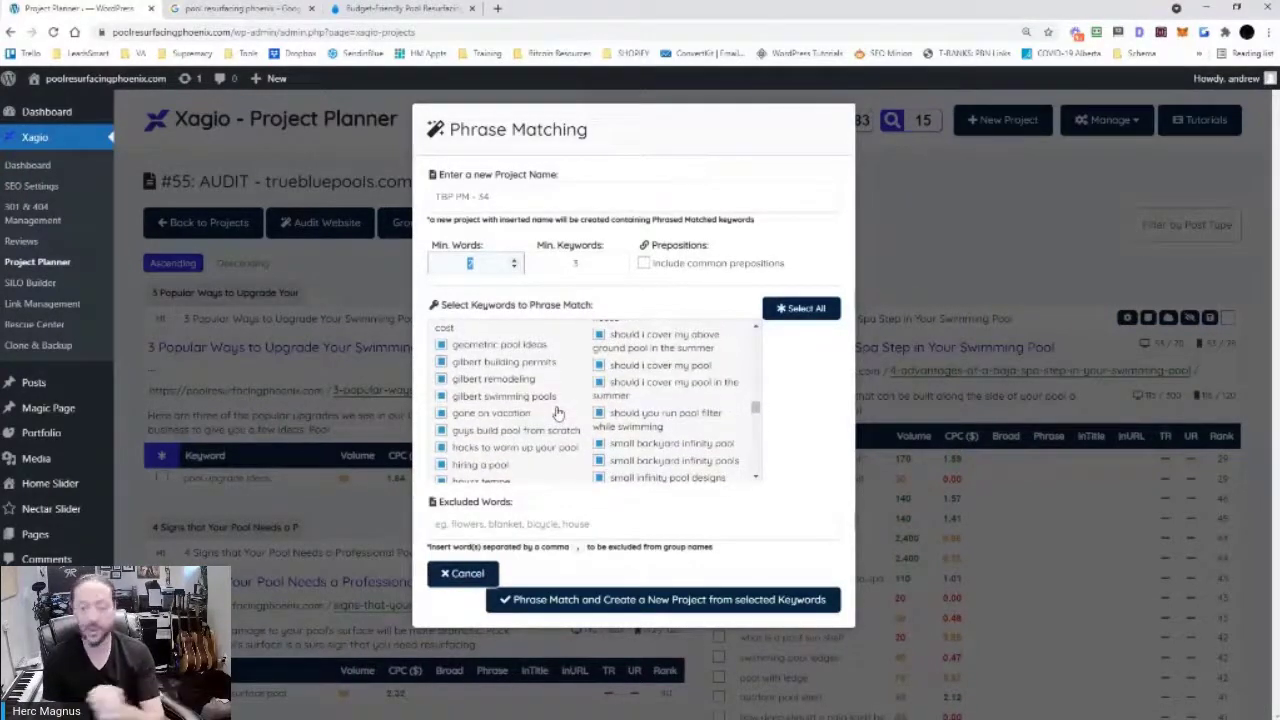
{"action": "scroll", "coordinate": [557, 412], "scroll_direction": "up", "scroll_amount": 6}
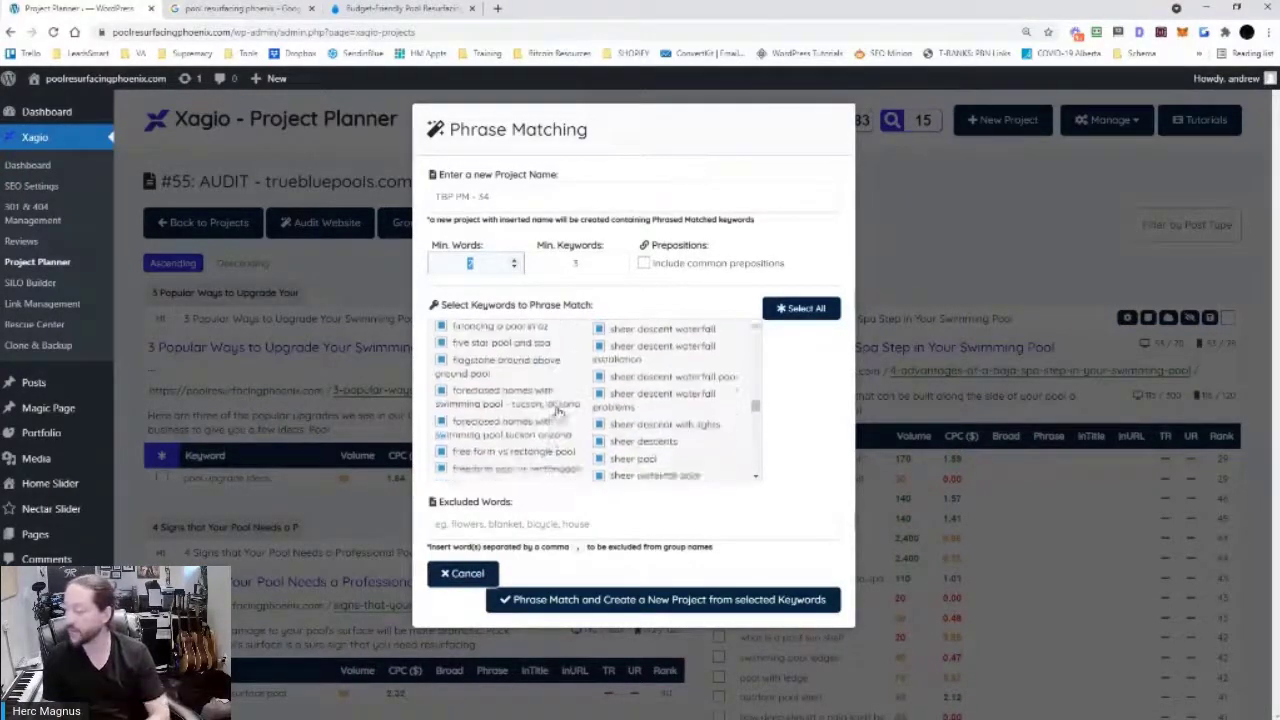
{"action": "left_click", "coordinate": [483, 262]}
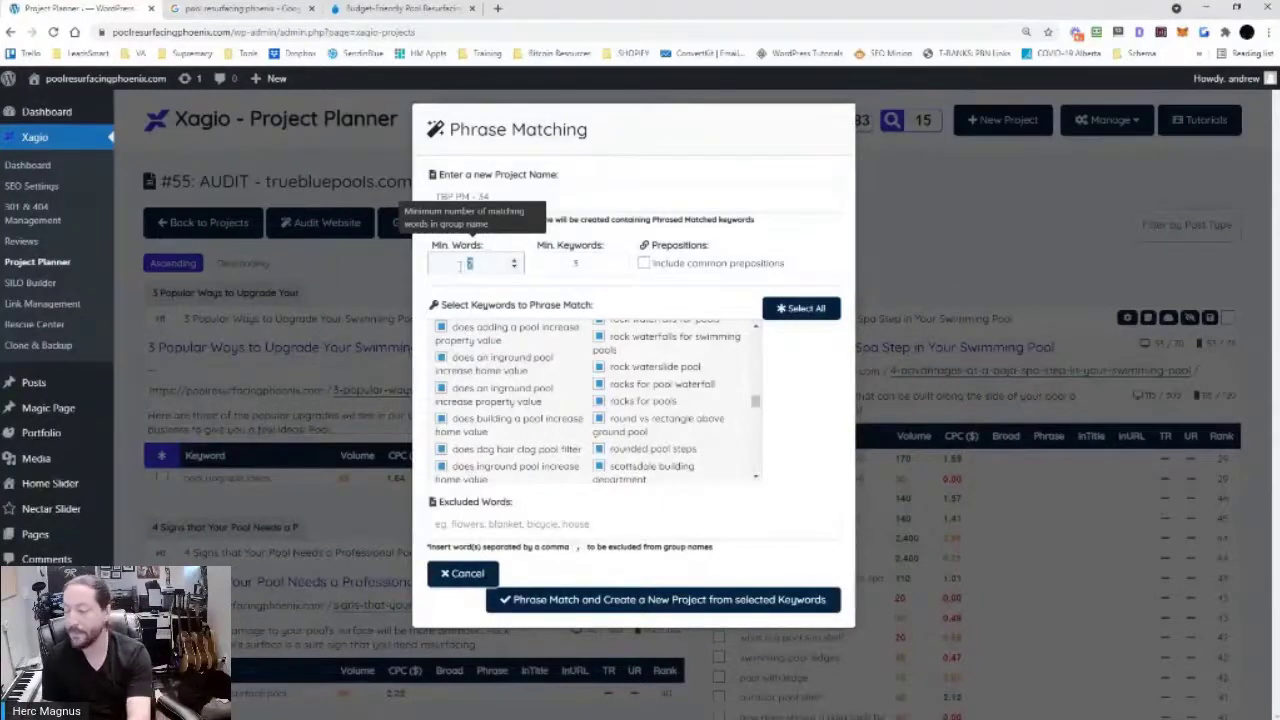
{"action": "type", "text": "3"}
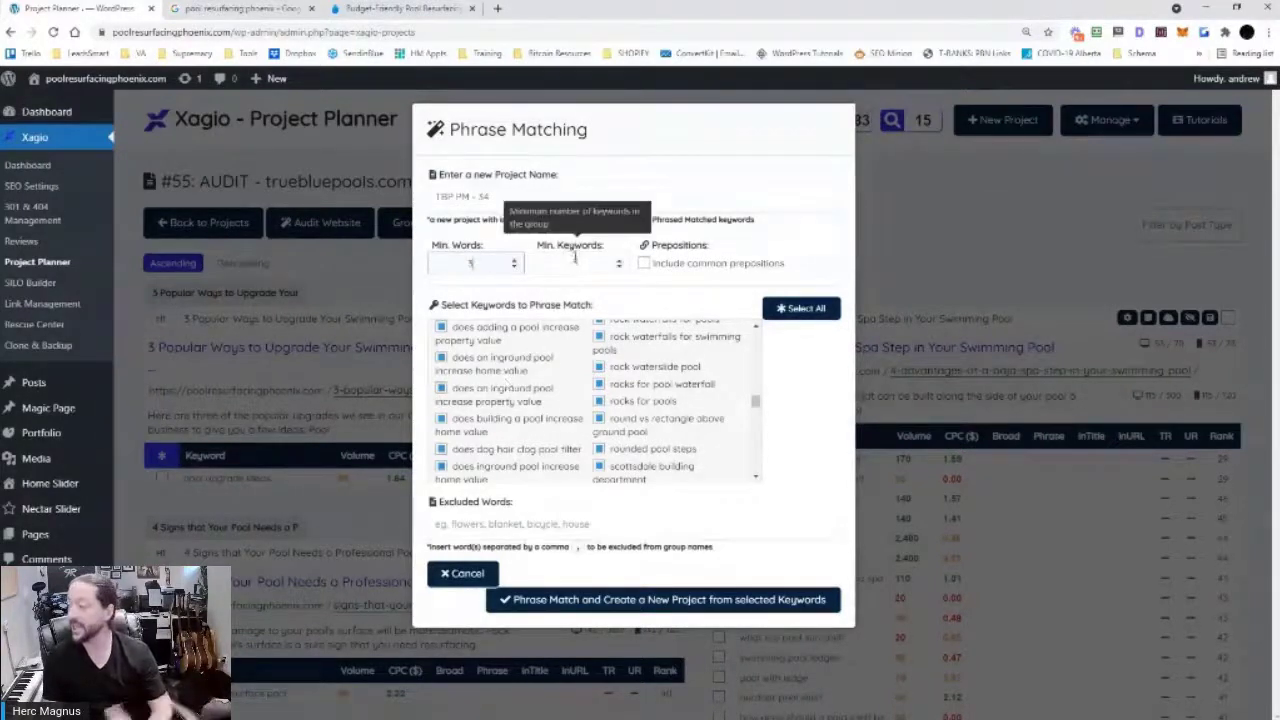
Set the minimum number of keywords per group to 4 and check the selected keyword list against the settings
{"action": "left_click_drag", "start_coordinate": [569, 263], "coordinate": [586, 264]}
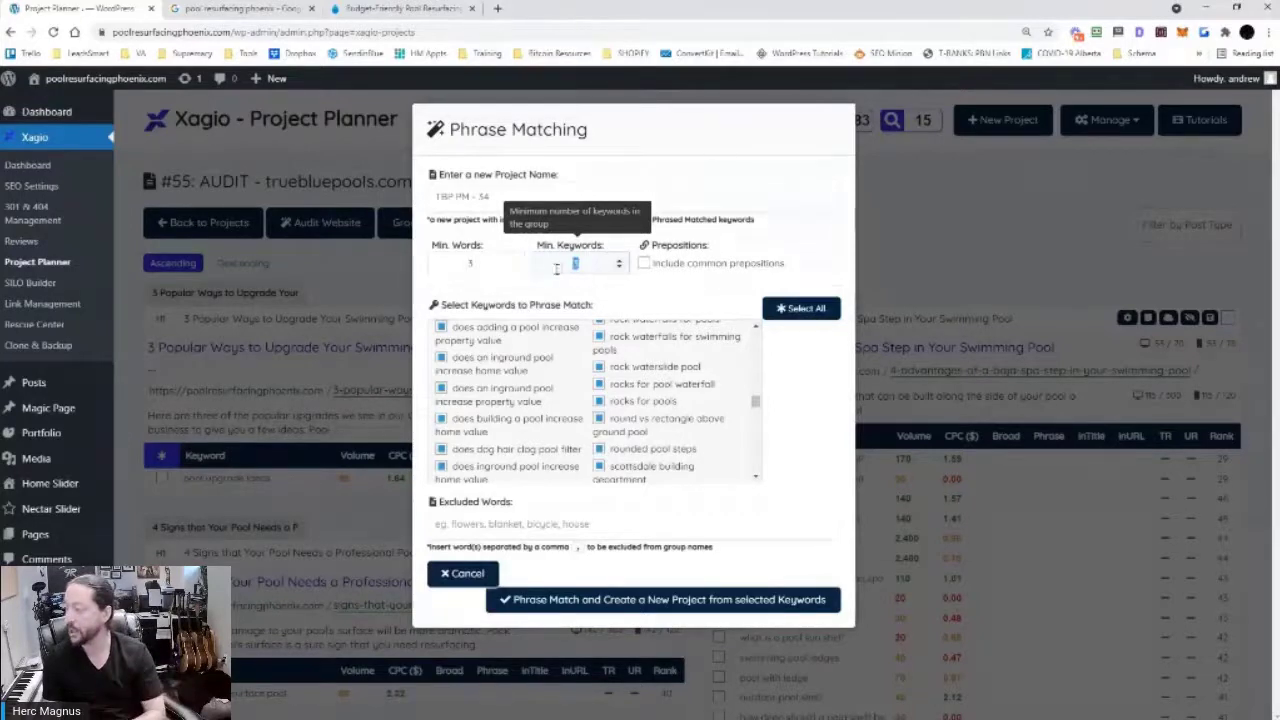
{"action": "type", "text": "4"}
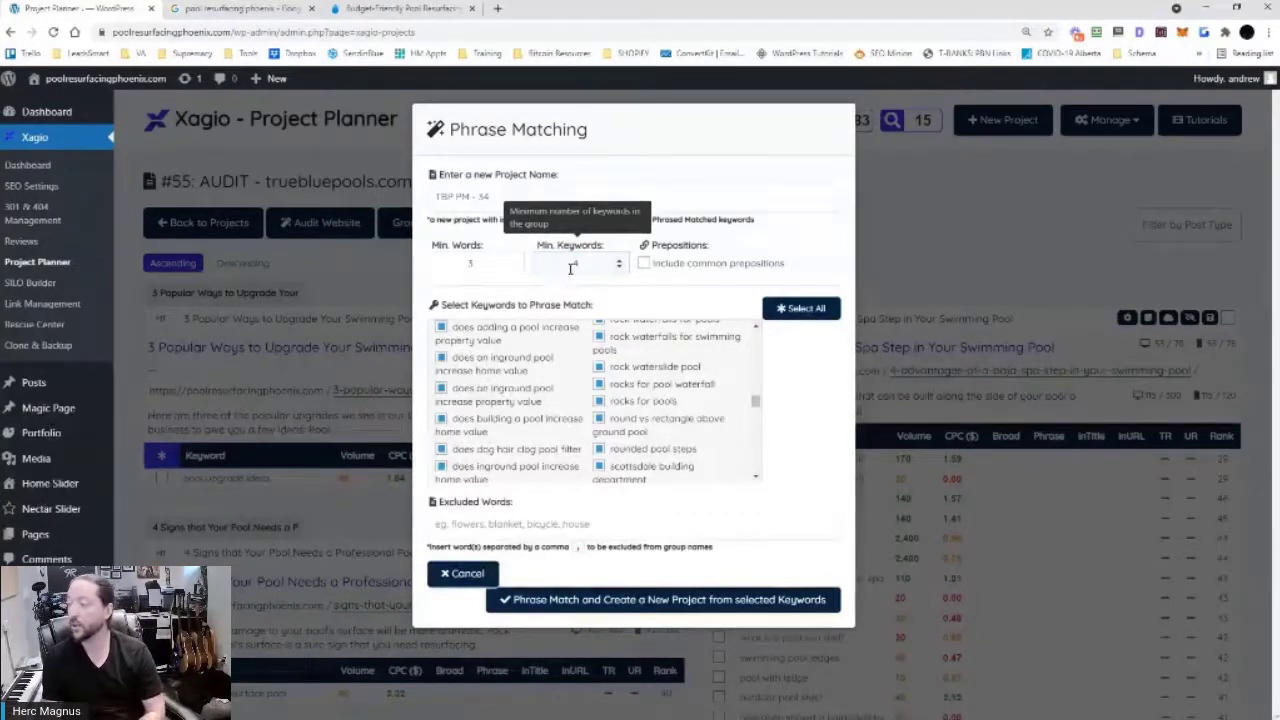
{"action": "scroll", "coordinate": [632, 398], "scroll_direction": "down", "scroll_amount": 5}
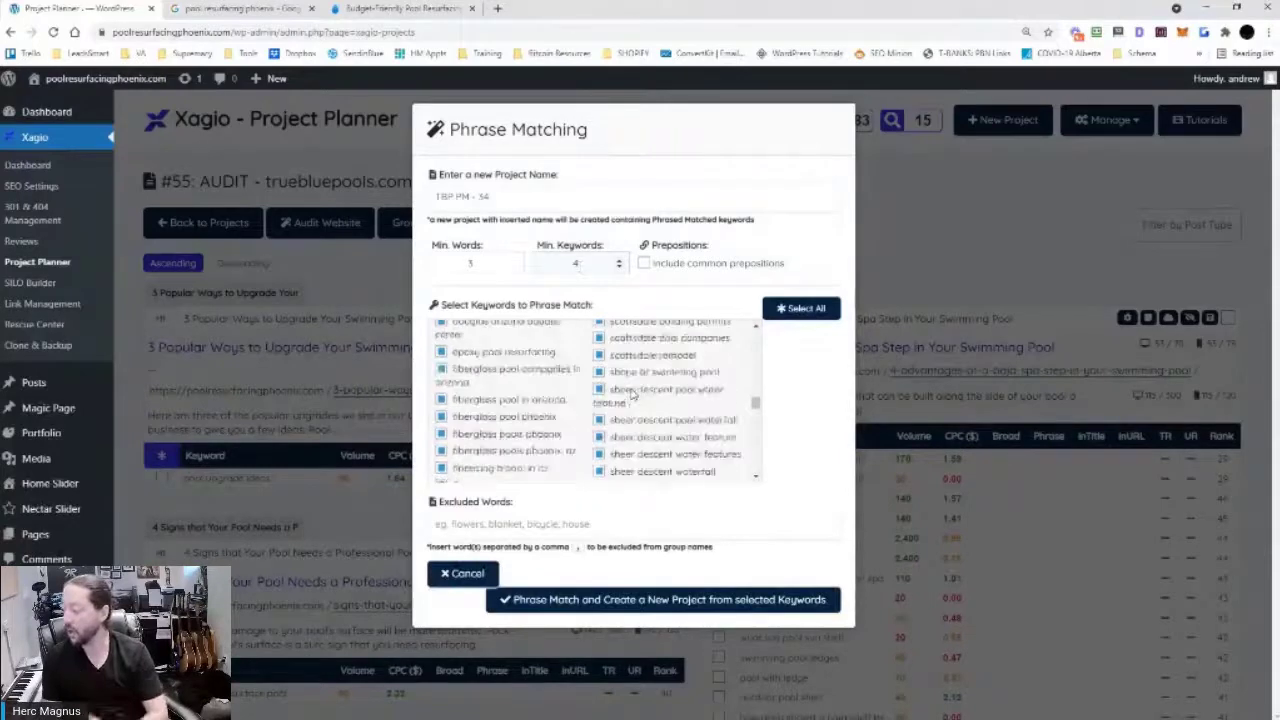
{"action": "scroll", "coordinate": [632, 398], "scroll_direction": "down", "scroll_amount": 10}
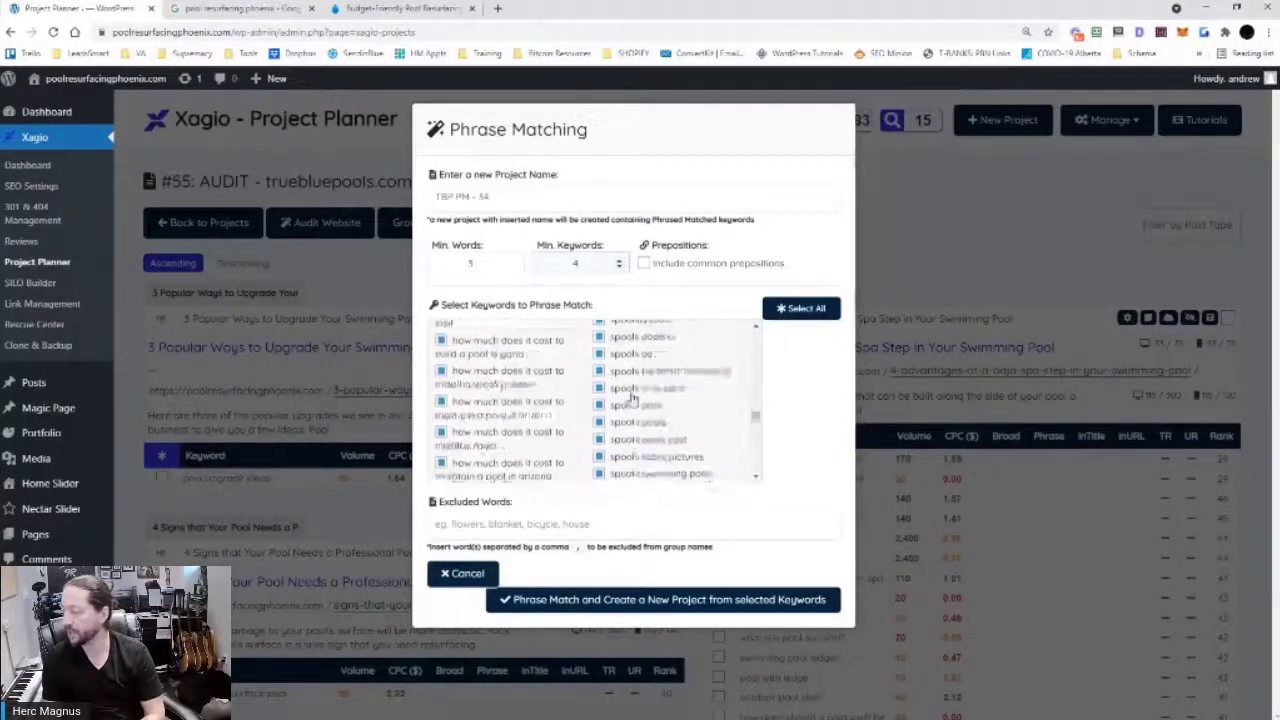
{"action": "scroll", "coordinate": [632, 398], "scroll_direction": "up", "scroll_amount": 5}
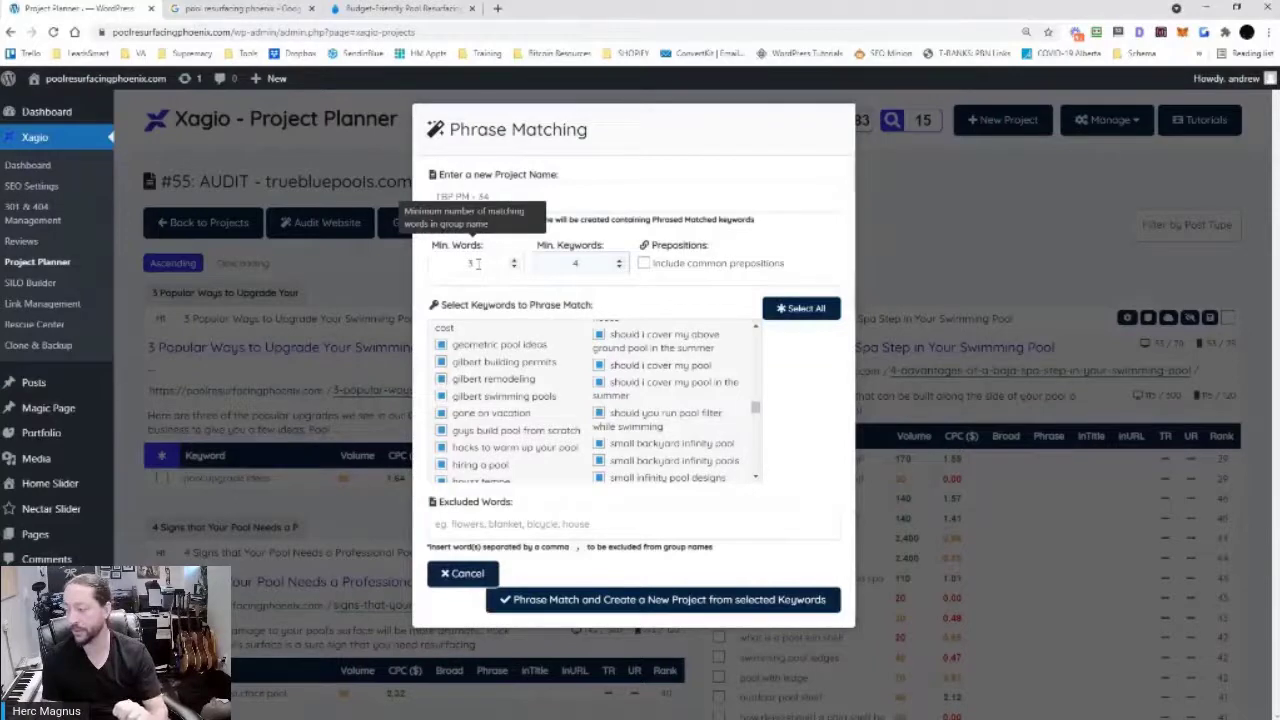
{"action": "scroll", "coordinate": [620, 400], "scroll_direction": "down", "scroll_amount": 5}
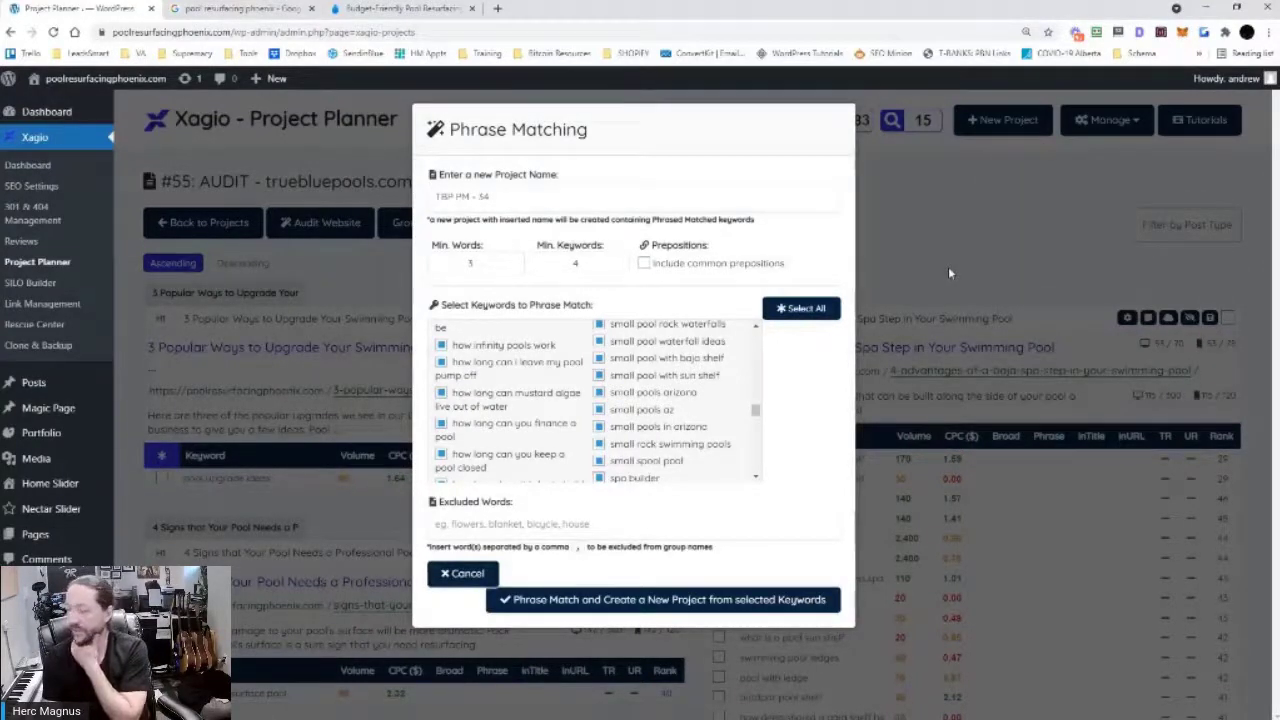
Reload the project planner page and load the AUDIT - truebluepools.com project again
{"action": "left_click_drag", "start_coordinate": [508, 196], "coordinate": [418, 212]}
{"action": "left_click", "coordinate": [508, 33]}
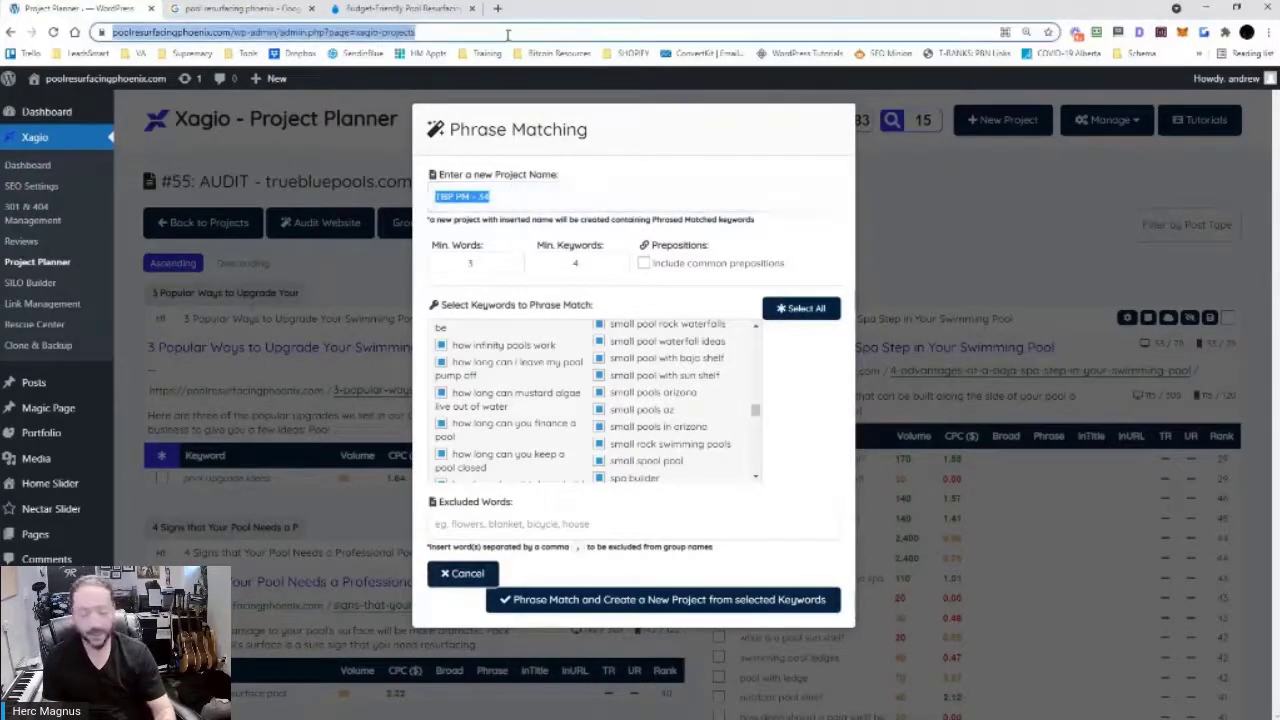
{"action": "key", "text": "Return"}
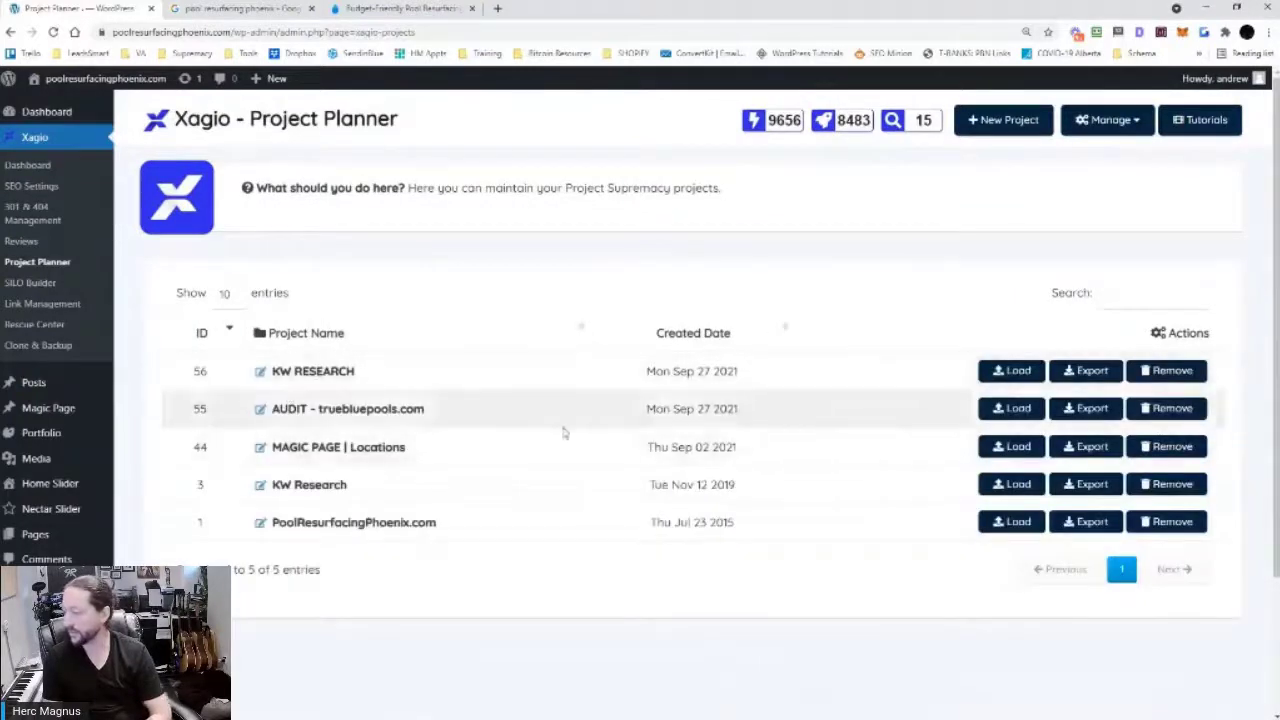
{"action": "scroll", "coordinate": [1012, 422], "scroll_direction": "down", "scroll_amount": 1}
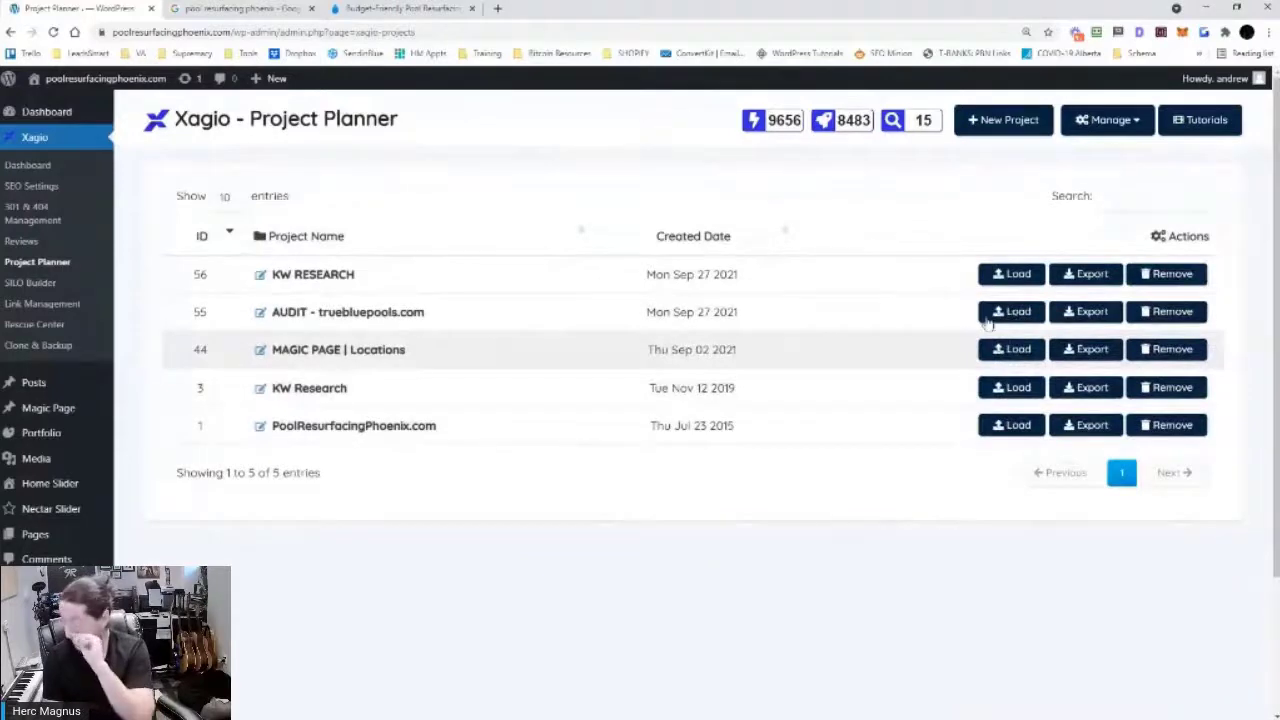
{"action": "left_click", "coordinate": [1036, 316]}
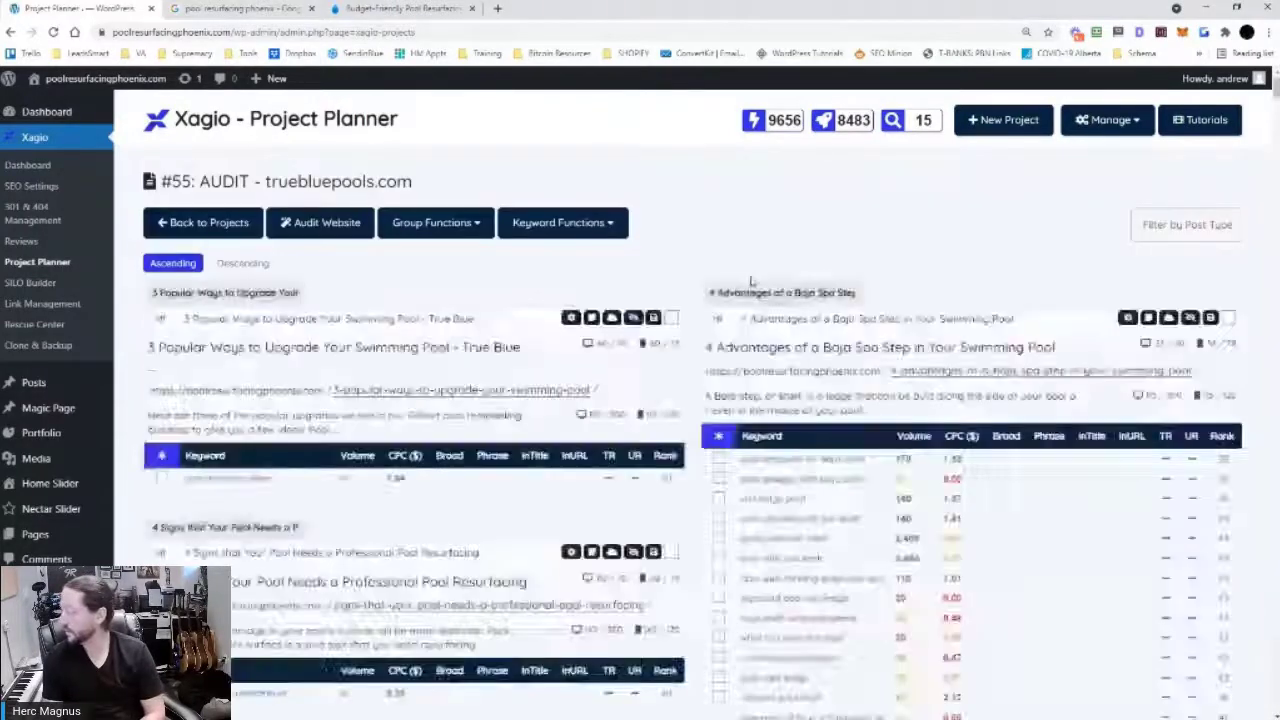
Set up phrase matching of the audited keywords again, naming the new project "TBP PM - 34"
{"action": "left_click", "coordinate": [563, 224]}
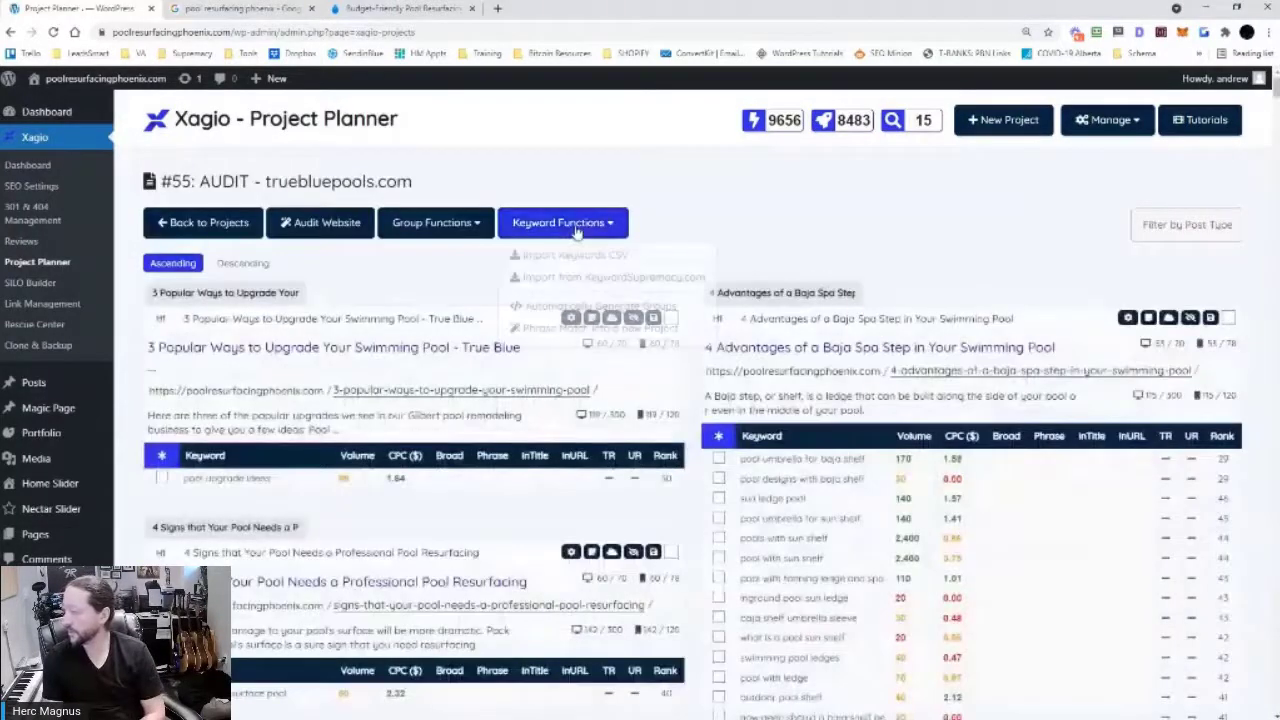
{"action": "left_click", "coordinate": [566, 328]}
{"action": "left_click", "coordinate": [495, 196]}
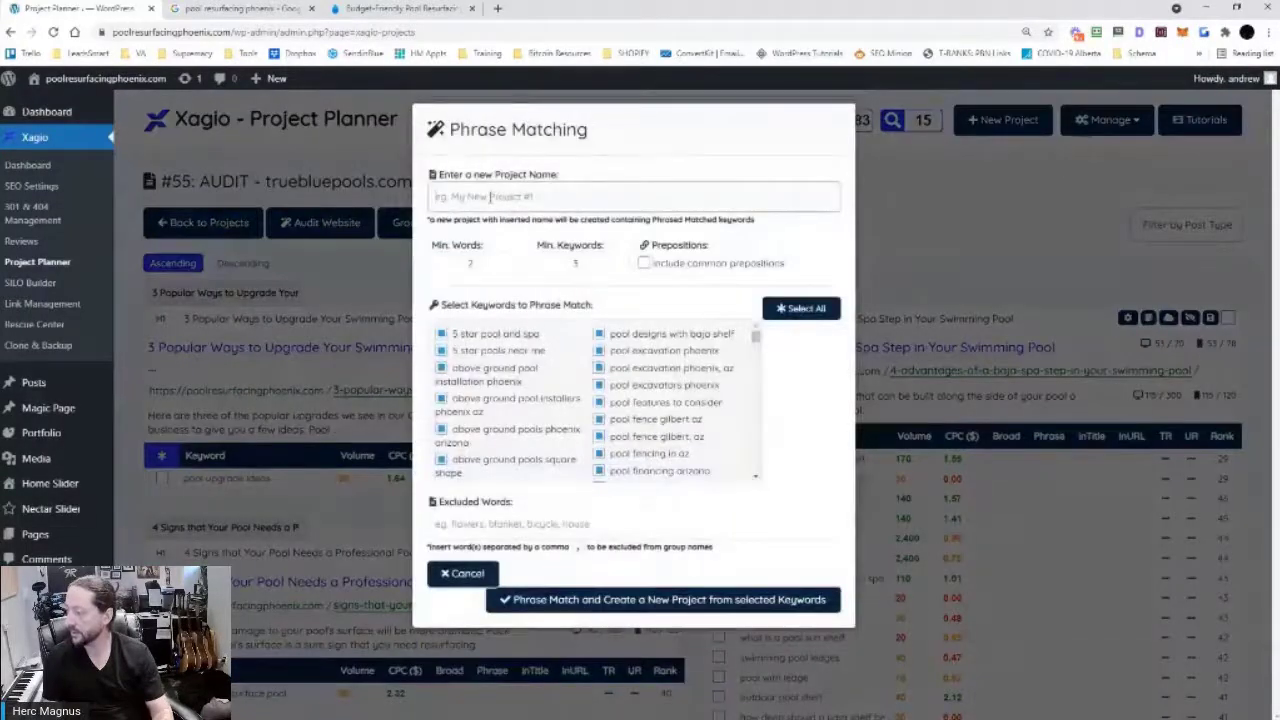
{"action": "type", "text": "TBP PM - 34"}
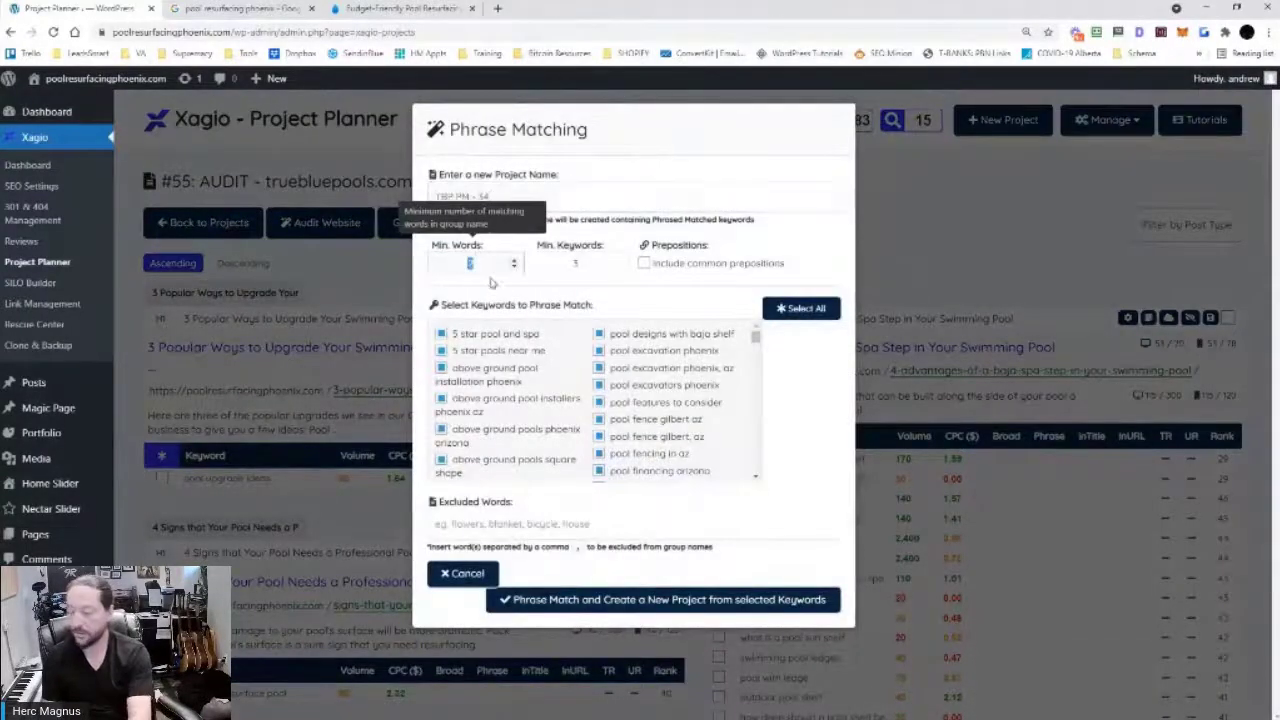
Set the minimum words to 3 and minimum keywords to 4, and start phrase matching the selected keywords into the new project
{"action": "type", "text": "1"}
{"action": "key", "text": "Tab"}
{"action": "type", "text": "4"}
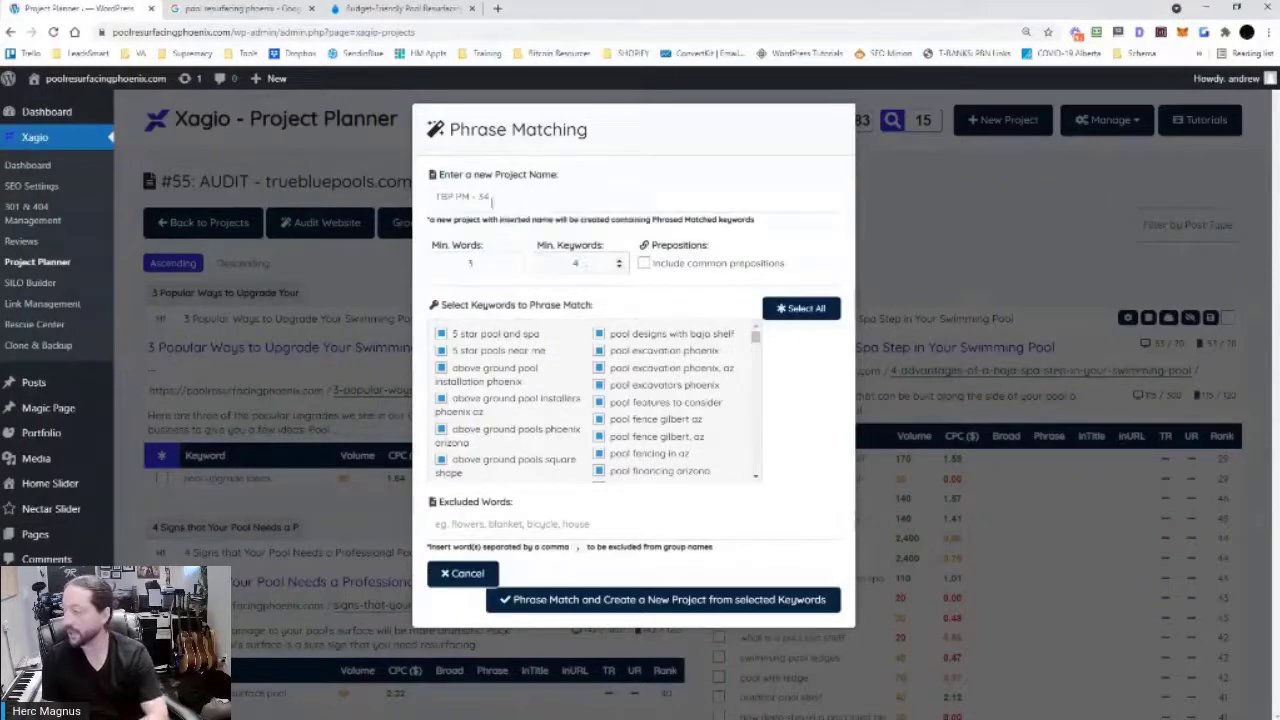
{"action": "double_click", "coordinate": [483, 197]}
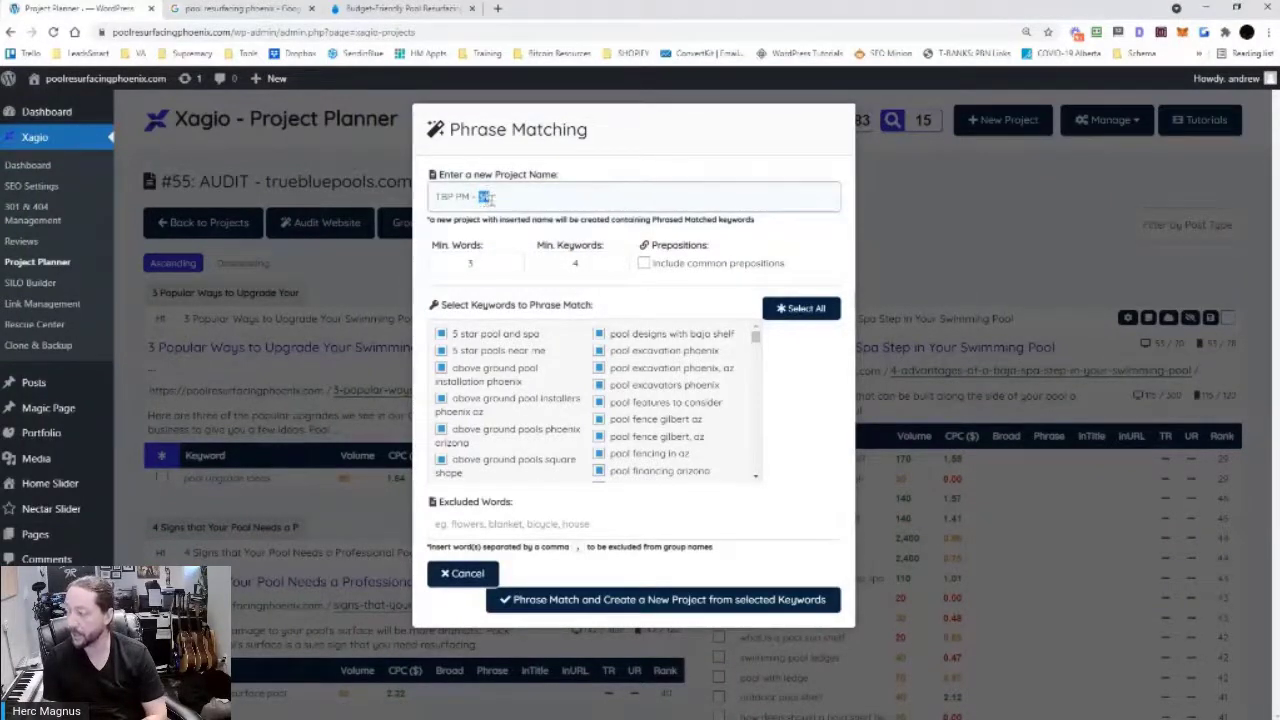
{"action": "triple_click", "coordinate": [497, 198]}
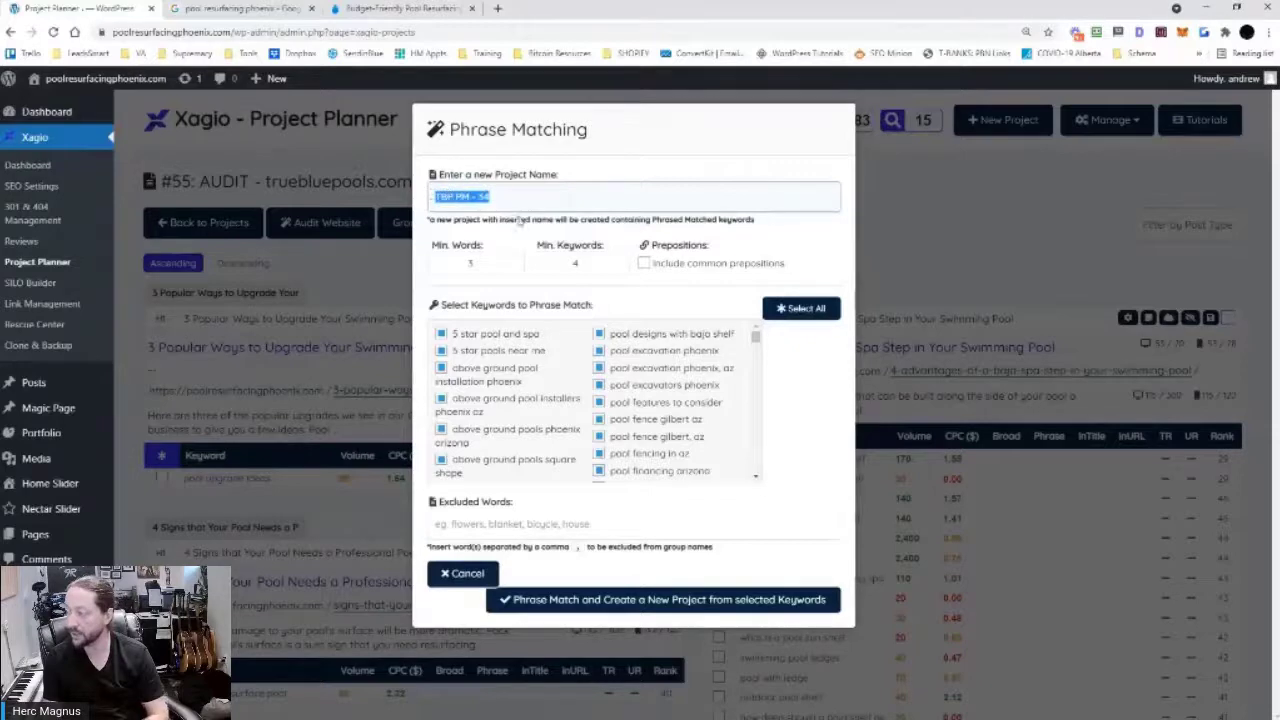
{"action": "left_click", "coordinate": [613, 597]}
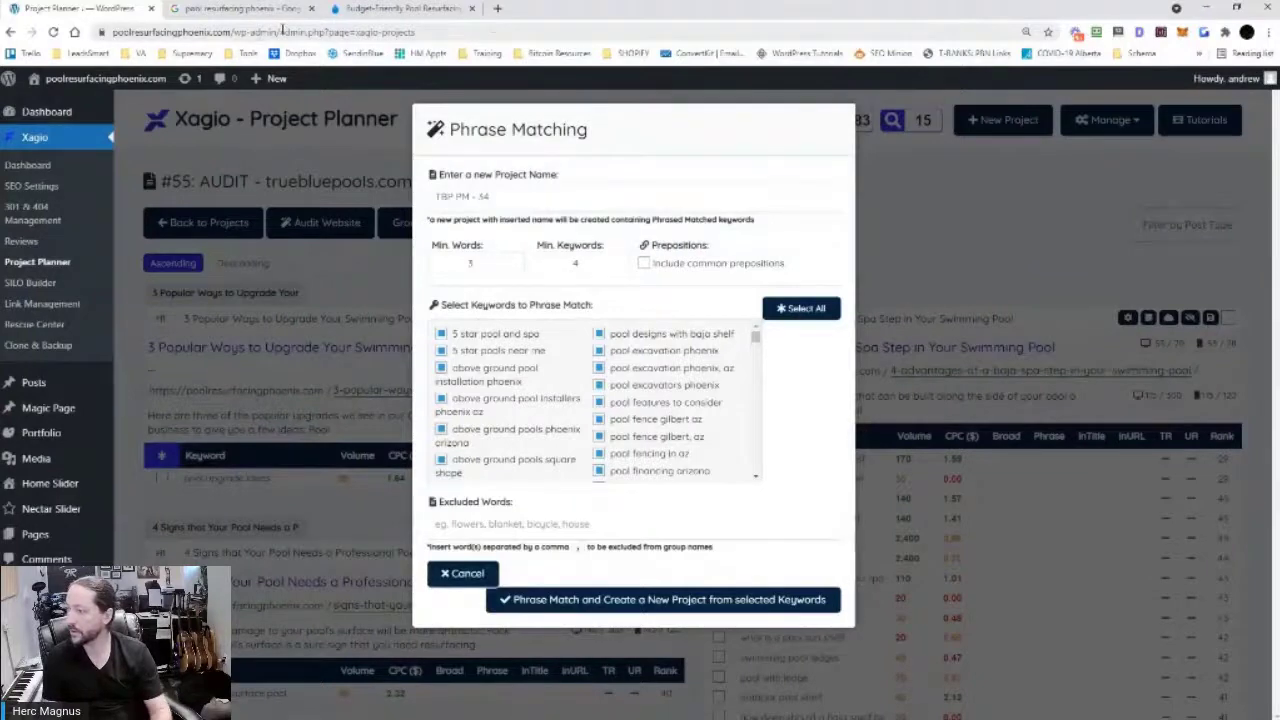
Check whether the site responds by opening poolresurfacingphoenix.com/wp-admin/ in a separate tab, and close that tab after reading the page
{"action": "left_click_drag", "start_coordinate": [113, 32], "coordinate": [310, 30]}
{"action": "key", "text": "ctrl+c"}
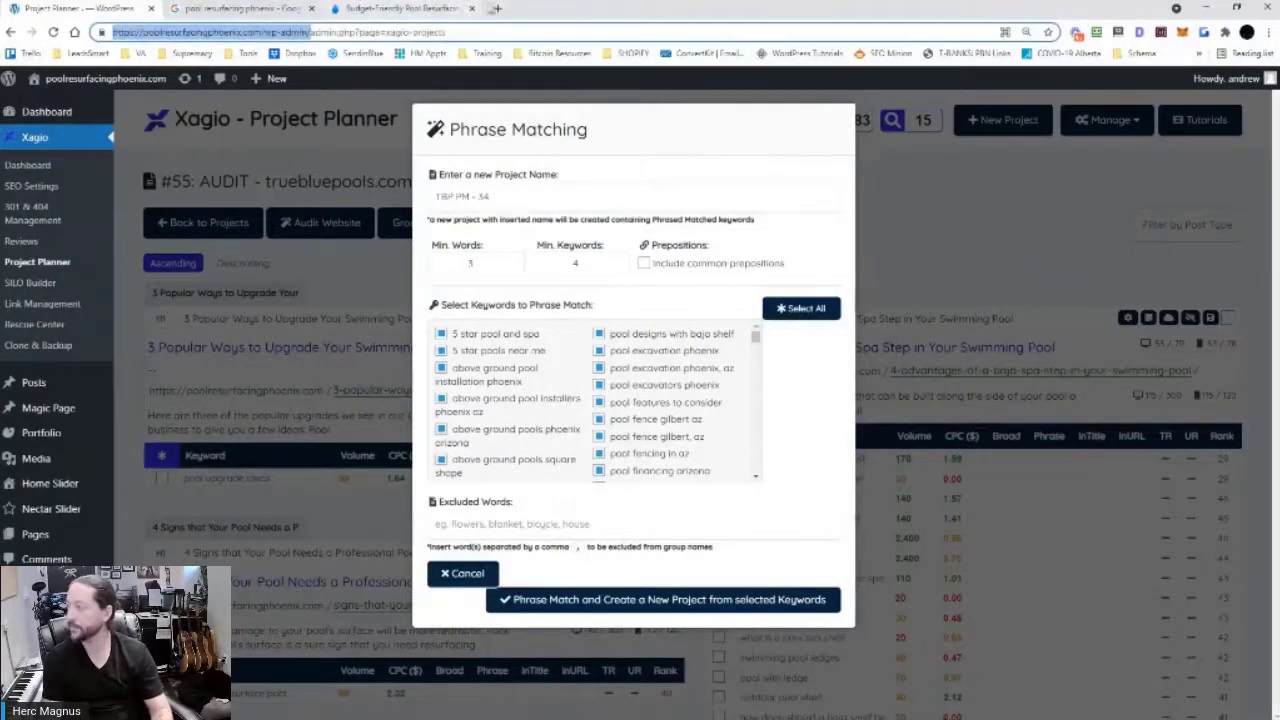
{"action": "left_click", "coordinate": [497, 8]}
{"action": "key", "text": "ctrl+v"}
{"action": "key", "text": "Return"}
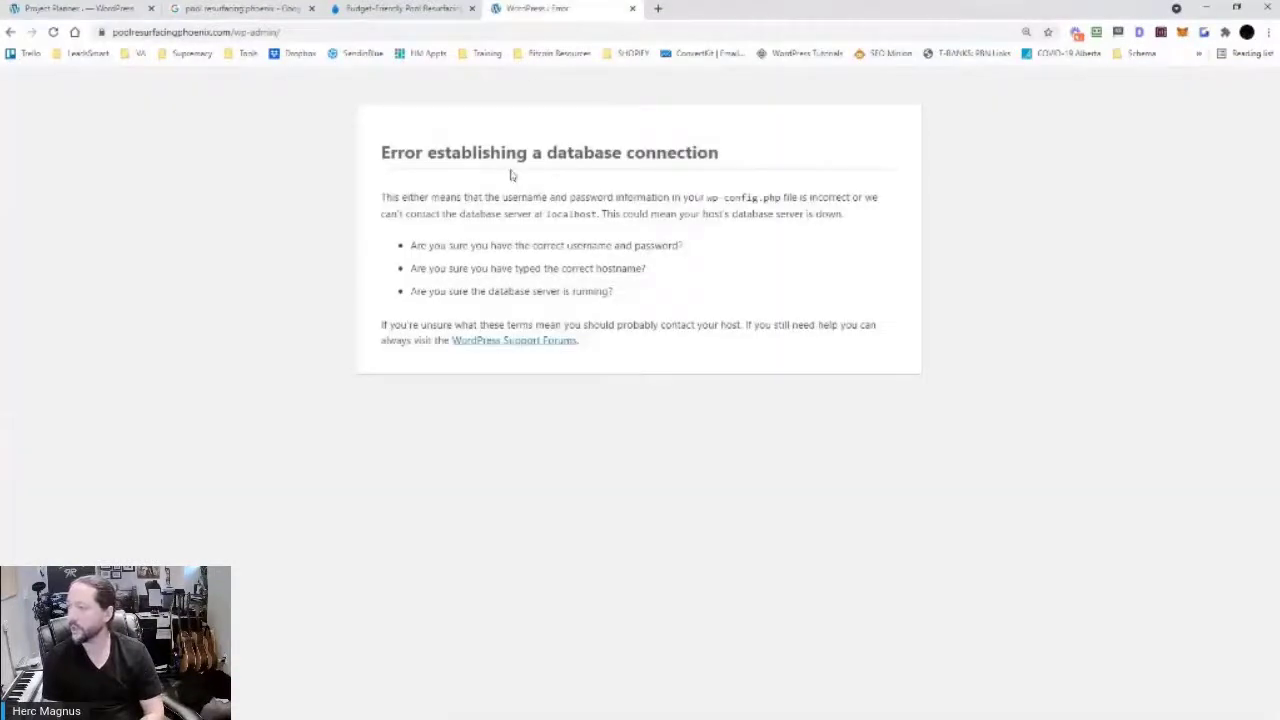
{"action": "left_click_drag", "start_coordinate": [403, 157], "coordinate": [954, 154]}
{"action": "left_click", "coordinate": [632, 8]}
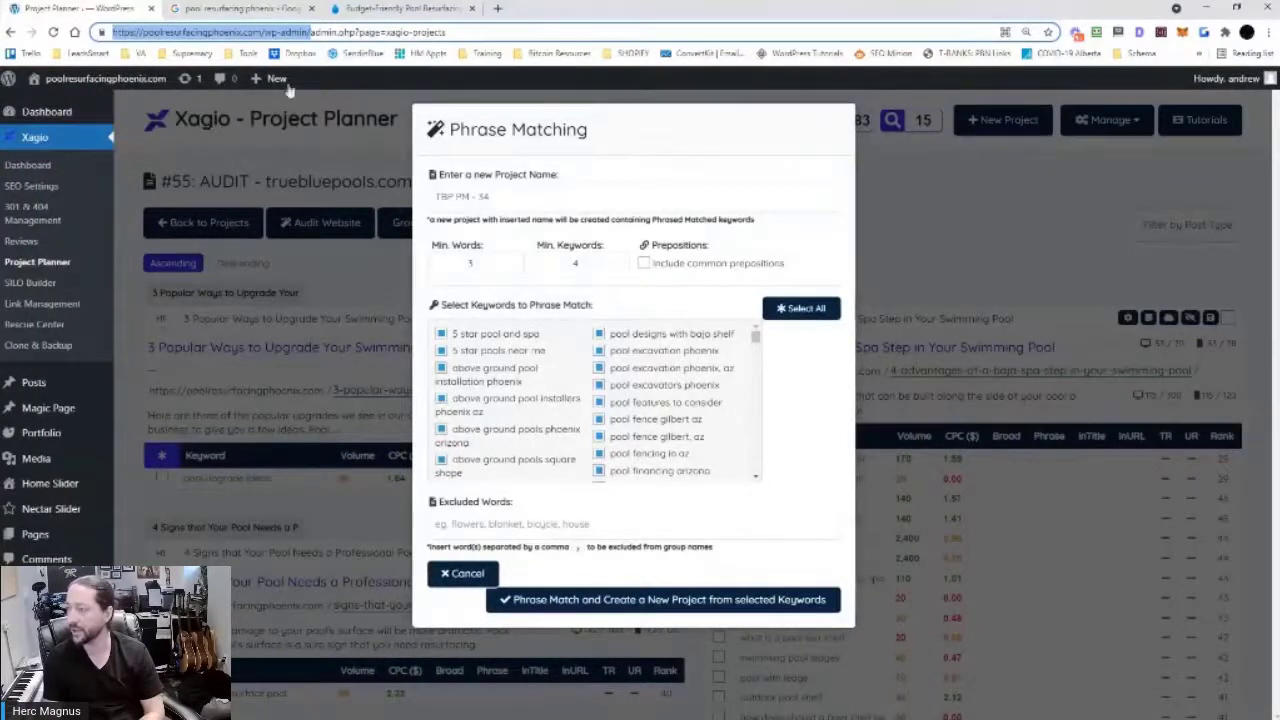
Open the WordPress admin of saltlakecityemergencydentist.net in a new tab and go to its Xagio Project Planner
{"action": "left_click", "coordinate": [343, 31]}
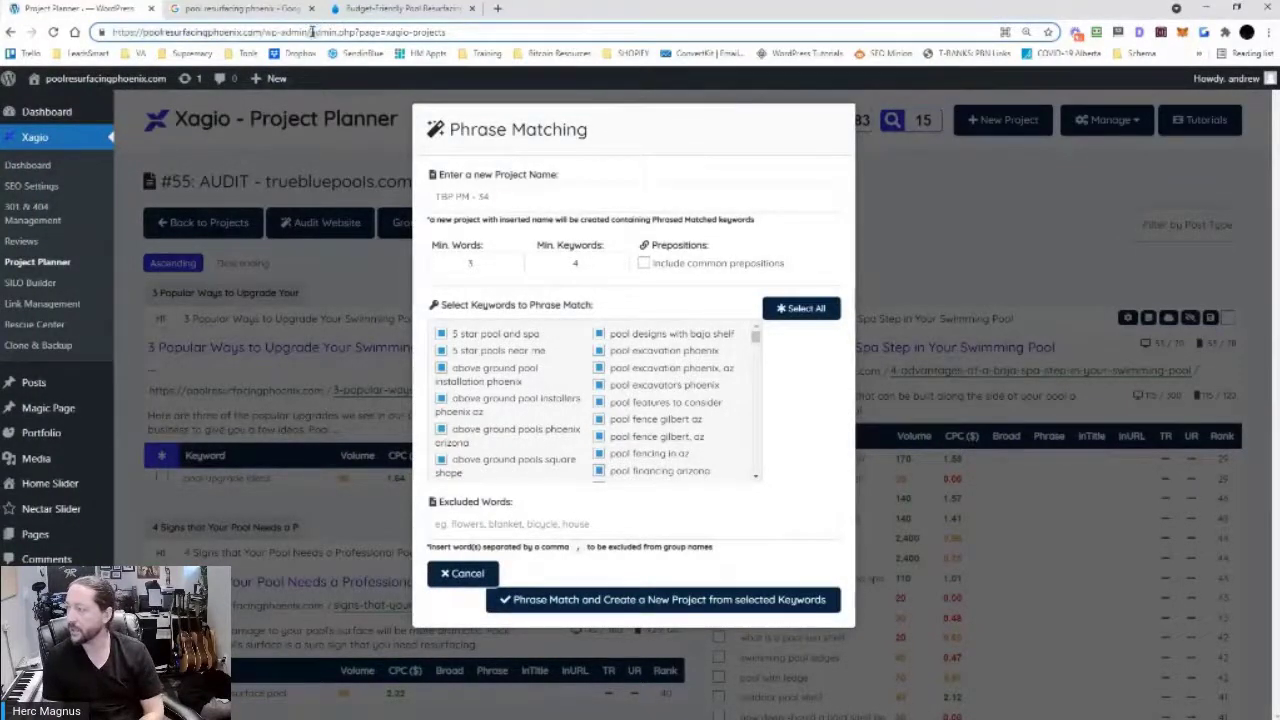
{"action": "left_click_drag", "start_coordinate": [310, 31], "coordinate": [448, 31]}
{"action": "left_click", "coordinate": [497, 9]}
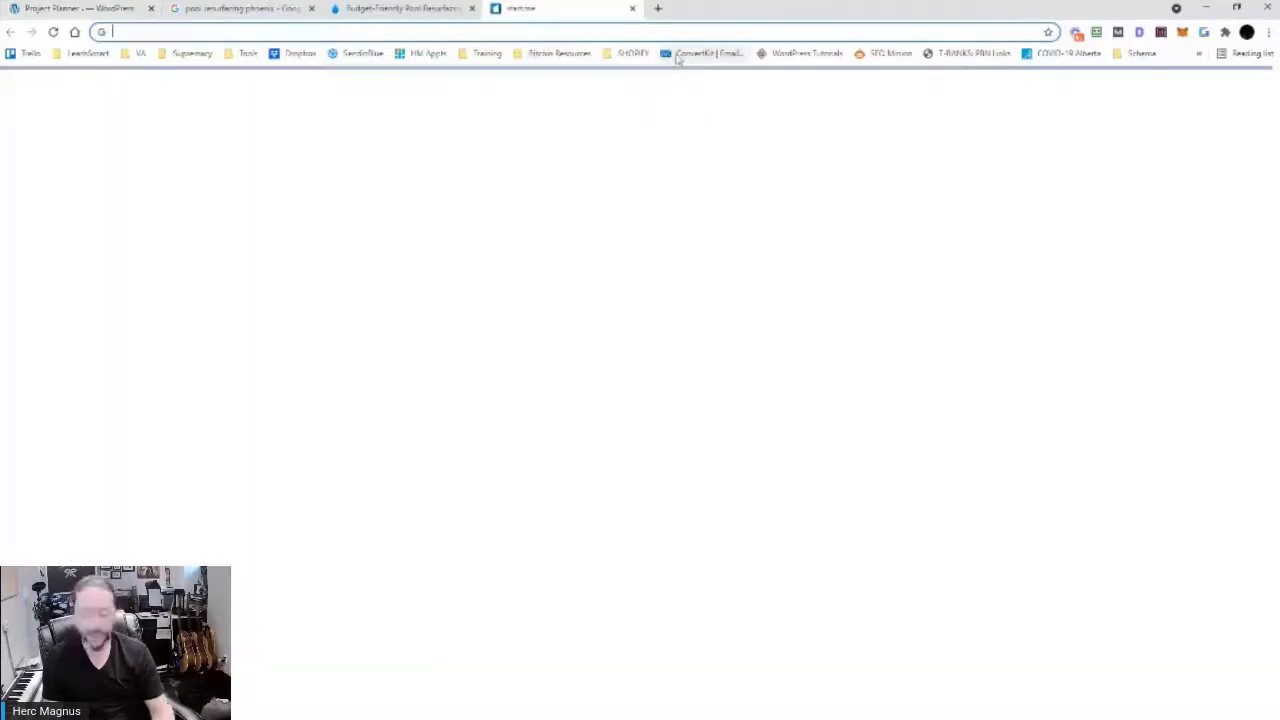
{"action": "type", "text": "salt"}
{"action": "key", "text": "Right"}
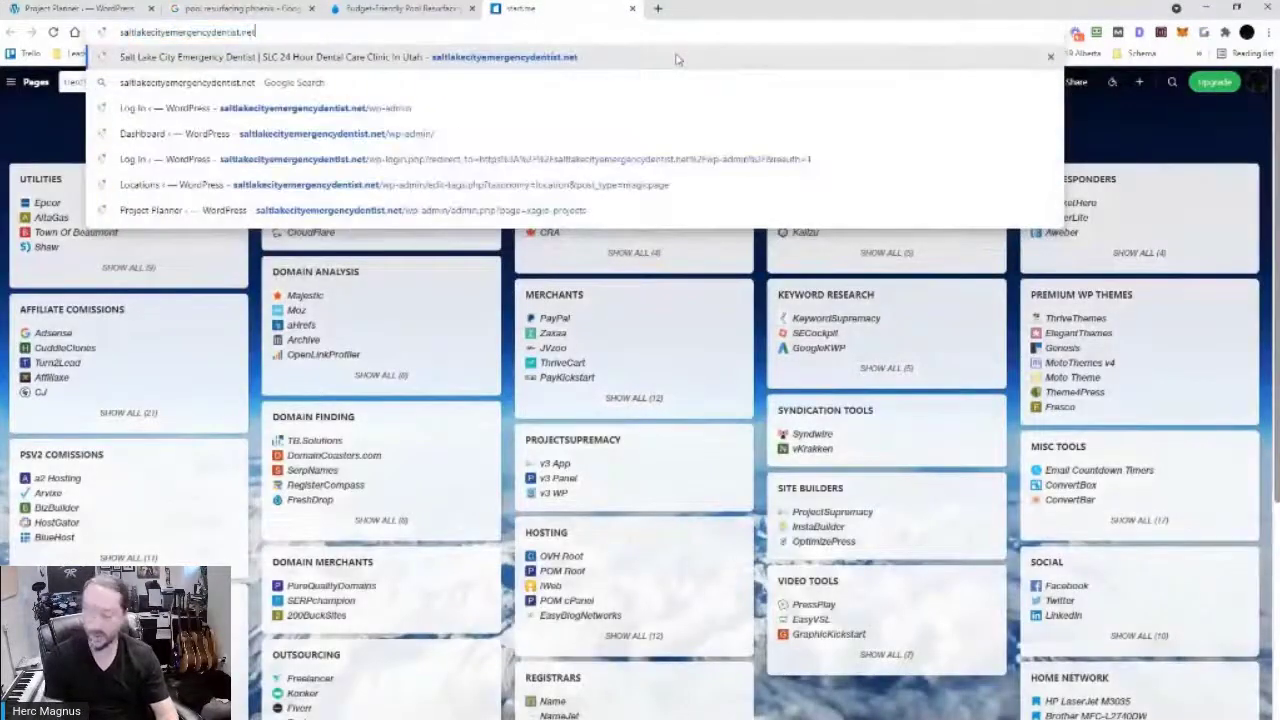
{"action": "type", "text": "/wp-admin"}
{"action": "key", "text": "Return"}
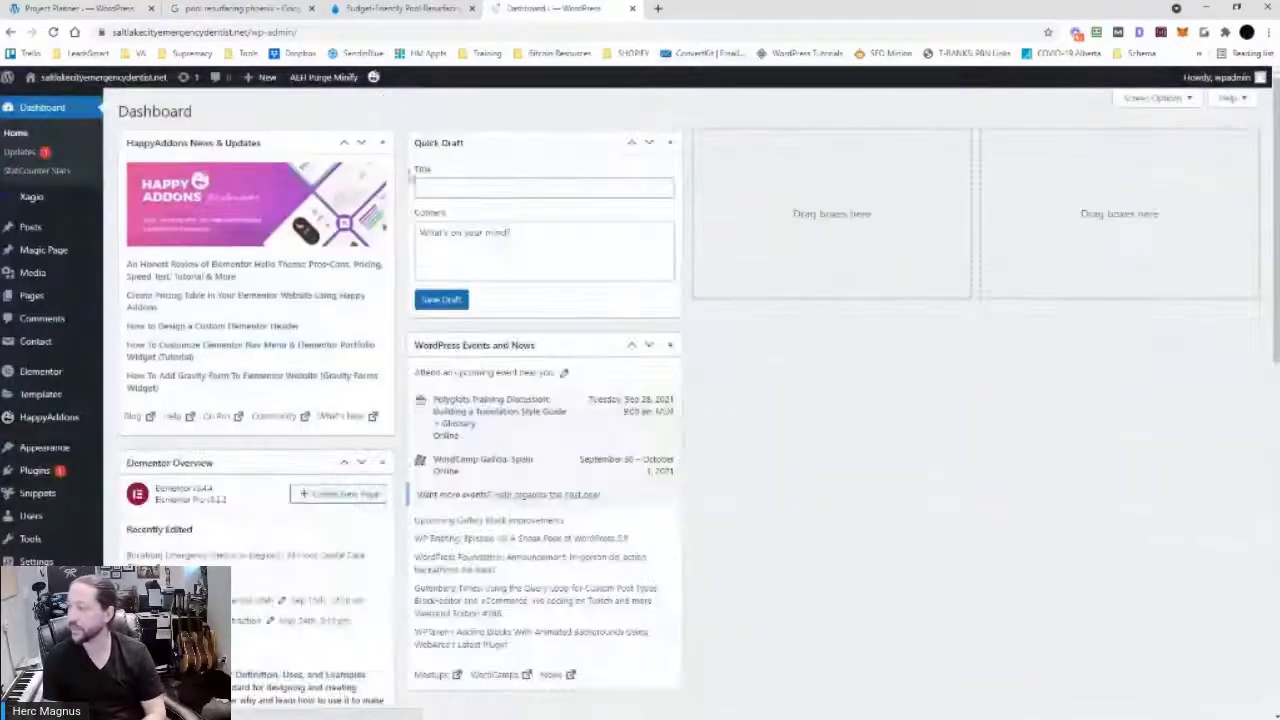
{"action": "mouse_move", "coordinate": [30, 200]}
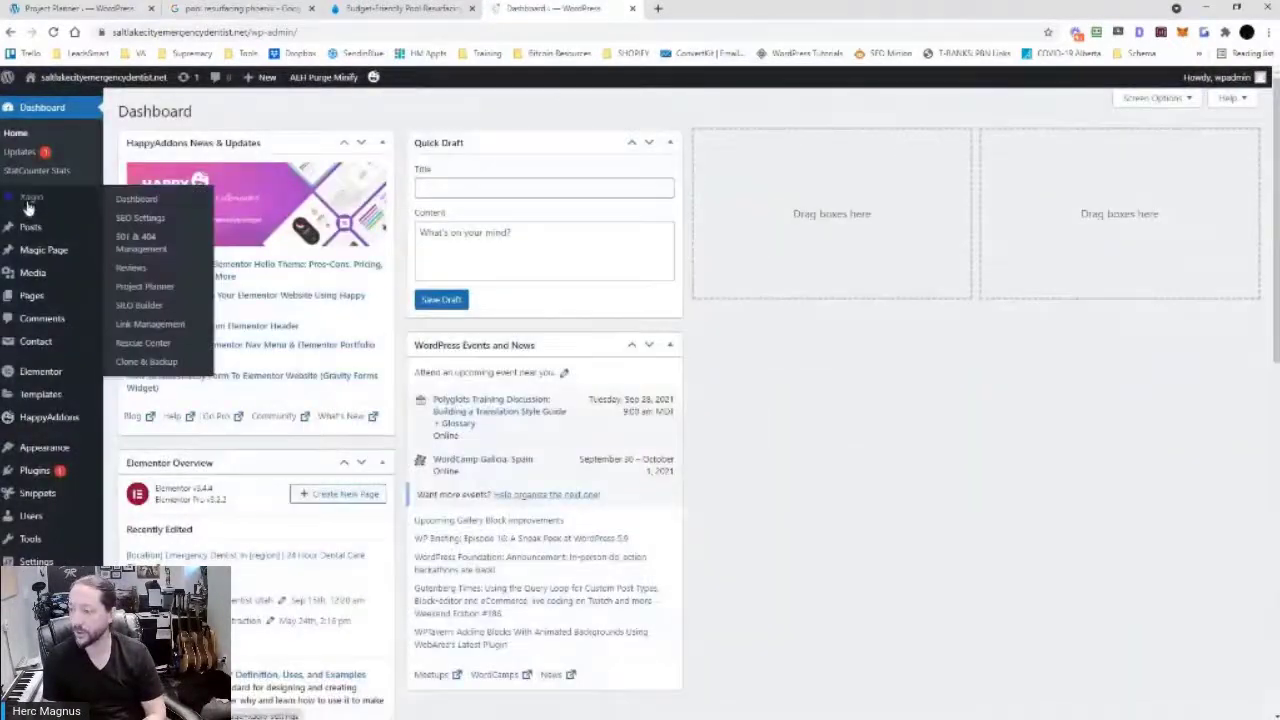
{"action": "left_click", "coordinate": [146, 287]}
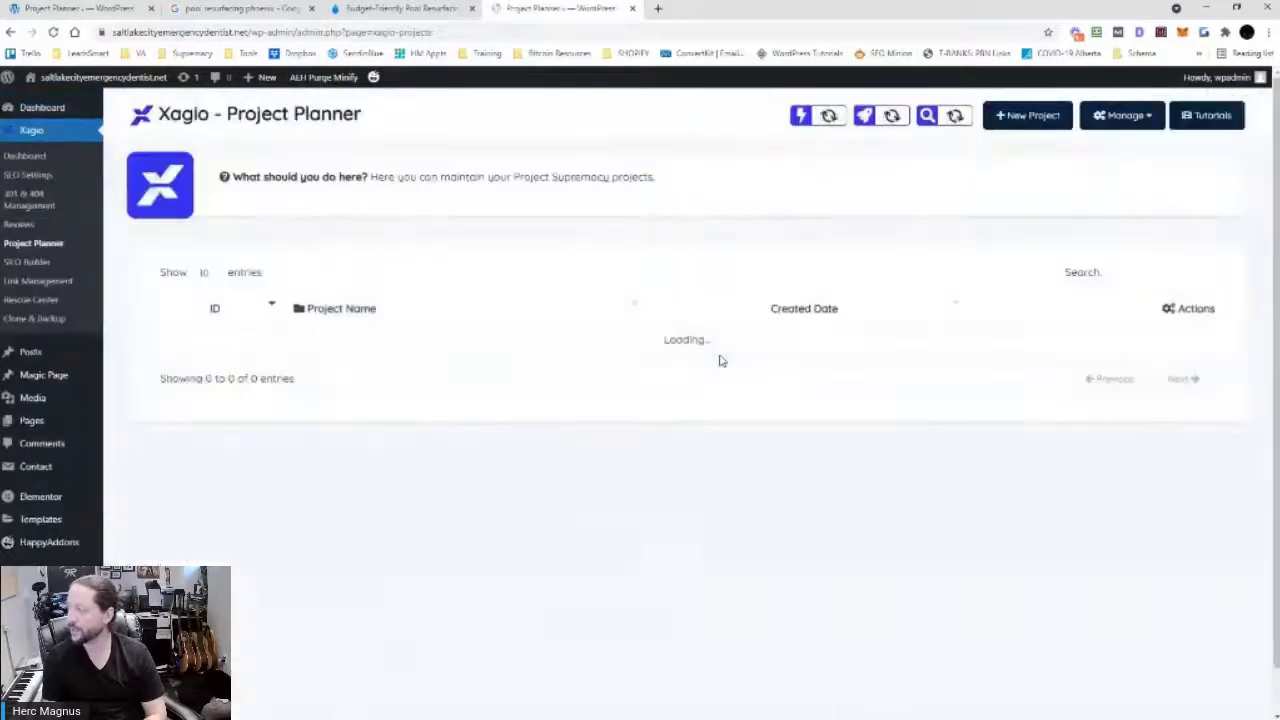
Start a new project and enter the name "AUDIT - truebluepools.com"
{"action": "left_click", "coordinate": [1029, 117]}
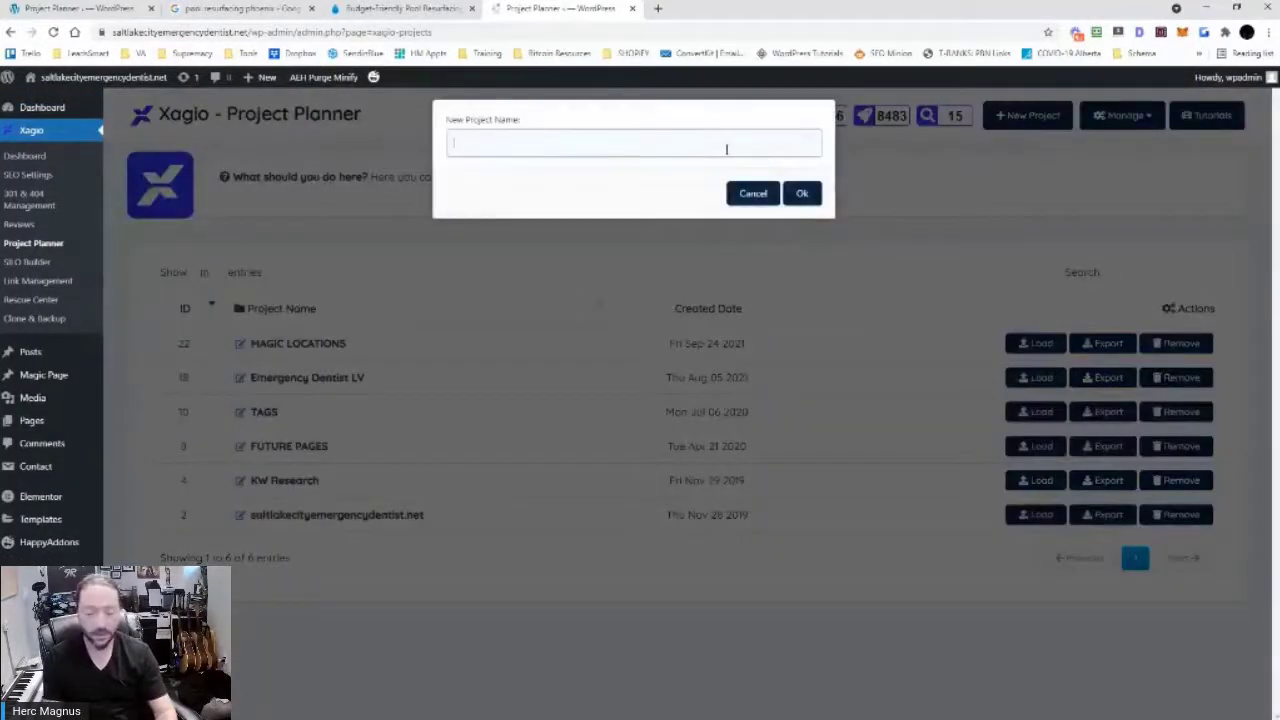
{"action": "type", "text": "AUDIT "}
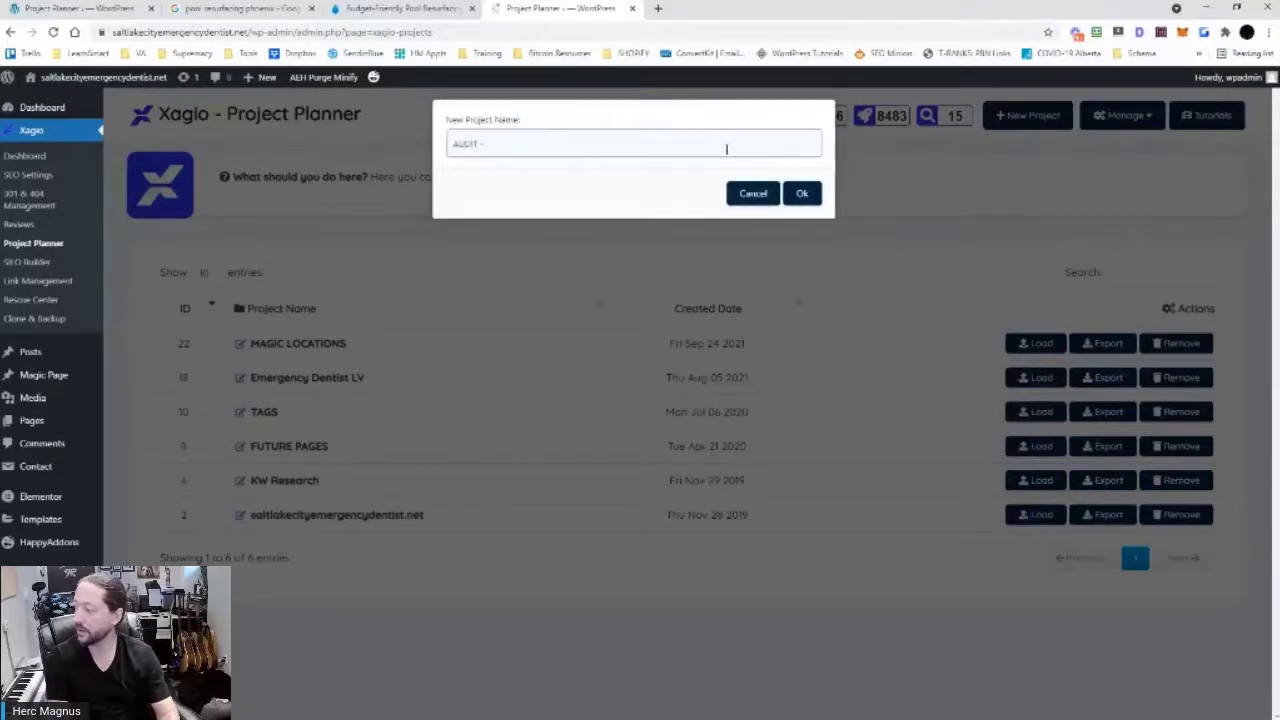
{"action": "type", "text": "- stuccopools."}
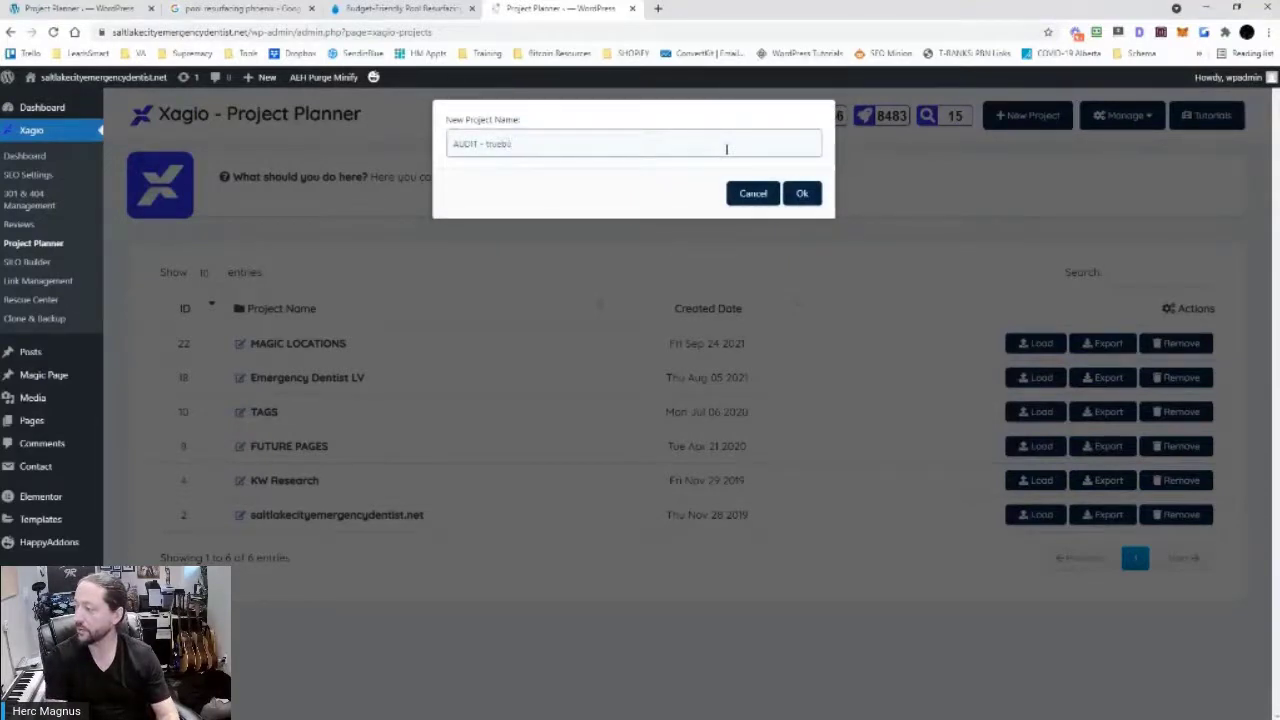
{"action": "type", "text": "com"}
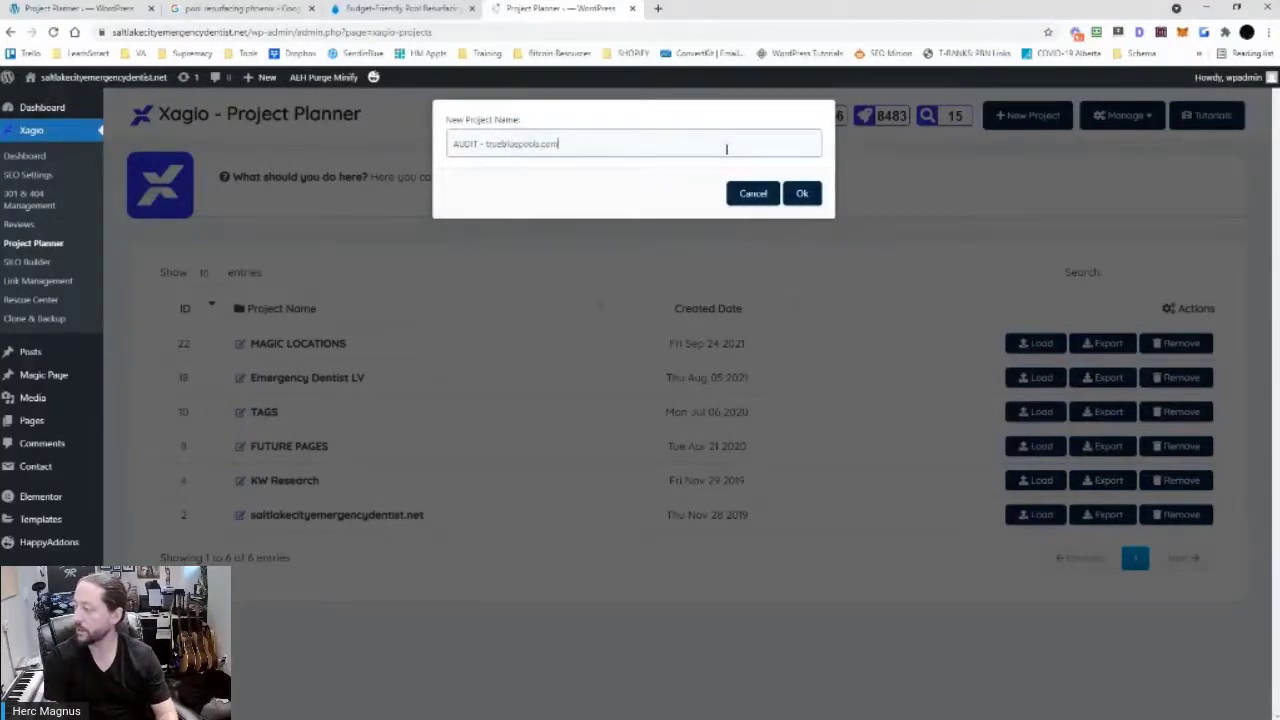
{"action": "key", "text": "ctrl+a"}
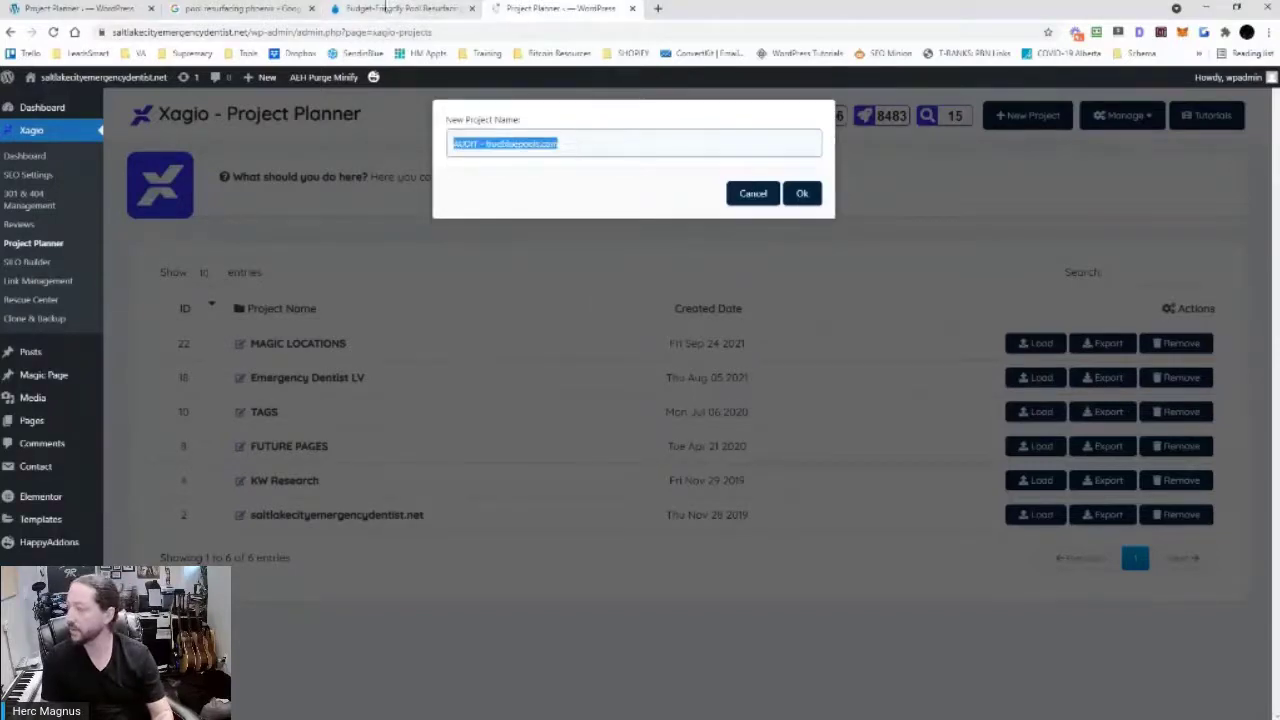
Copy the domain from the True Blue Pools site into the project name, trim it to "AUDIT - truebluepools.com" and create the project
{"action": "left_click", "coordinate": [400, 8]}
{"action": "left_click", "coordinate": [186, 32]}
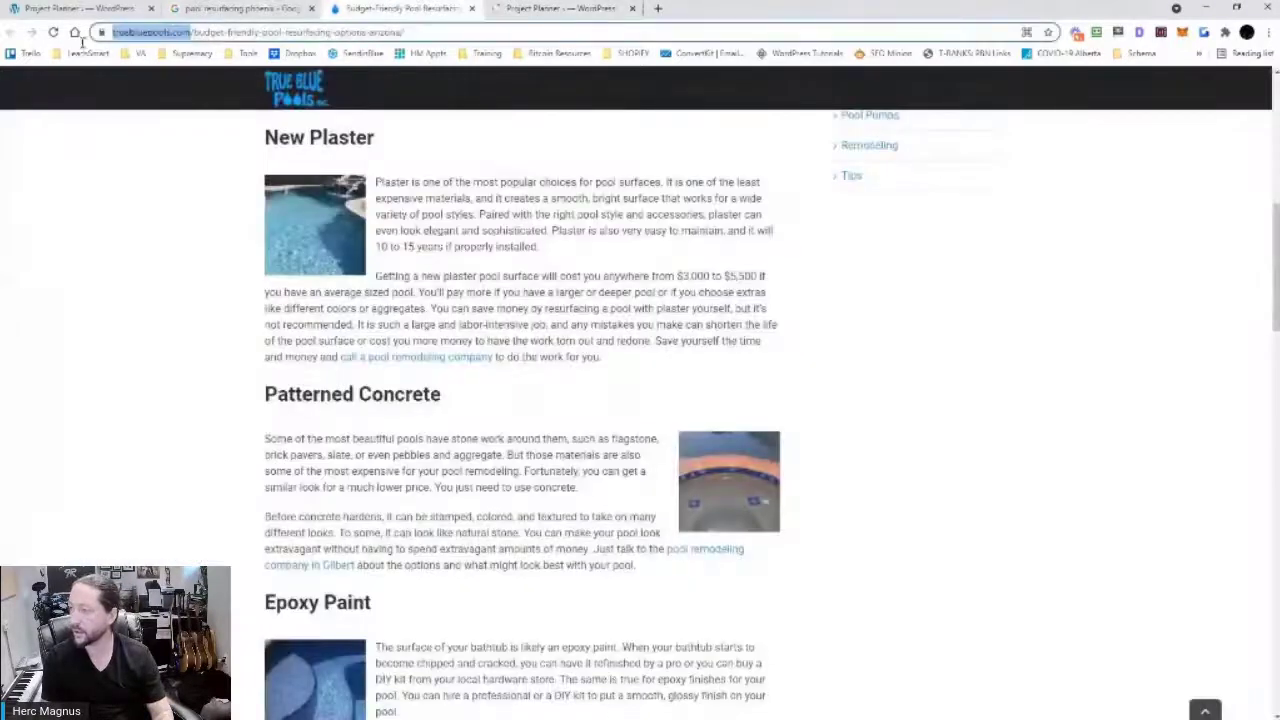
{"action": "left_click", "coordinate": [565, 8]}
{"action": "left_click", "coordinate": [536, 150]}
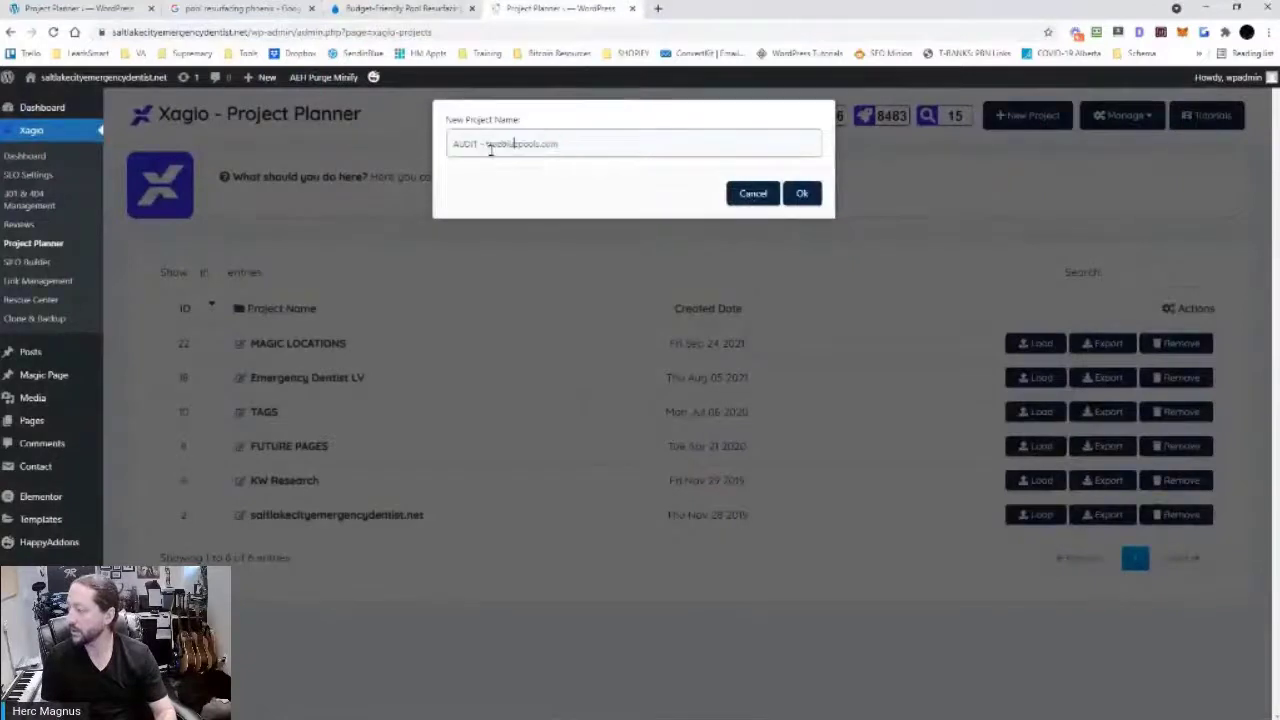
{"action": "left_click_drag", "start_coordinate": [488, 150], "coordinate": [592, 138]}
{"action": "type", "text": "https://trucbluepools.com/"}
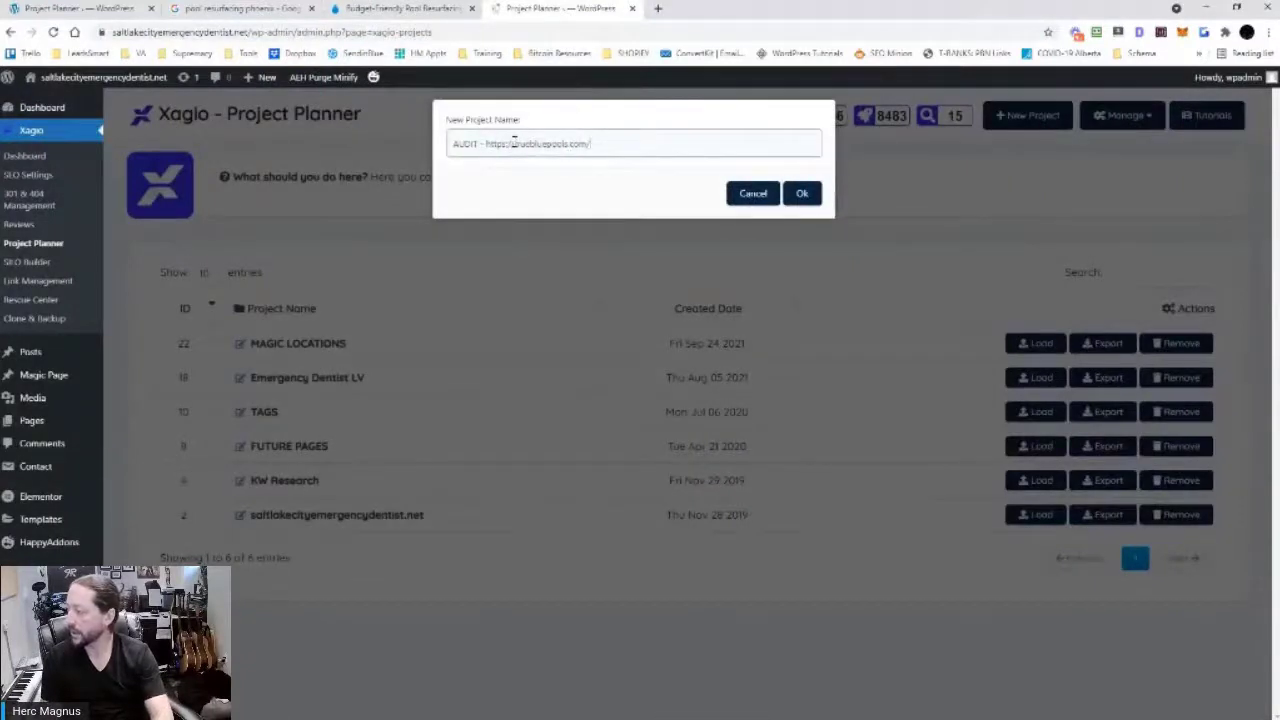
{"action": "left_click_drag", "start_coordinate": [514, 143], "coordinate": [486, 143]}
{"action": "key", "text": "BackSpace"}
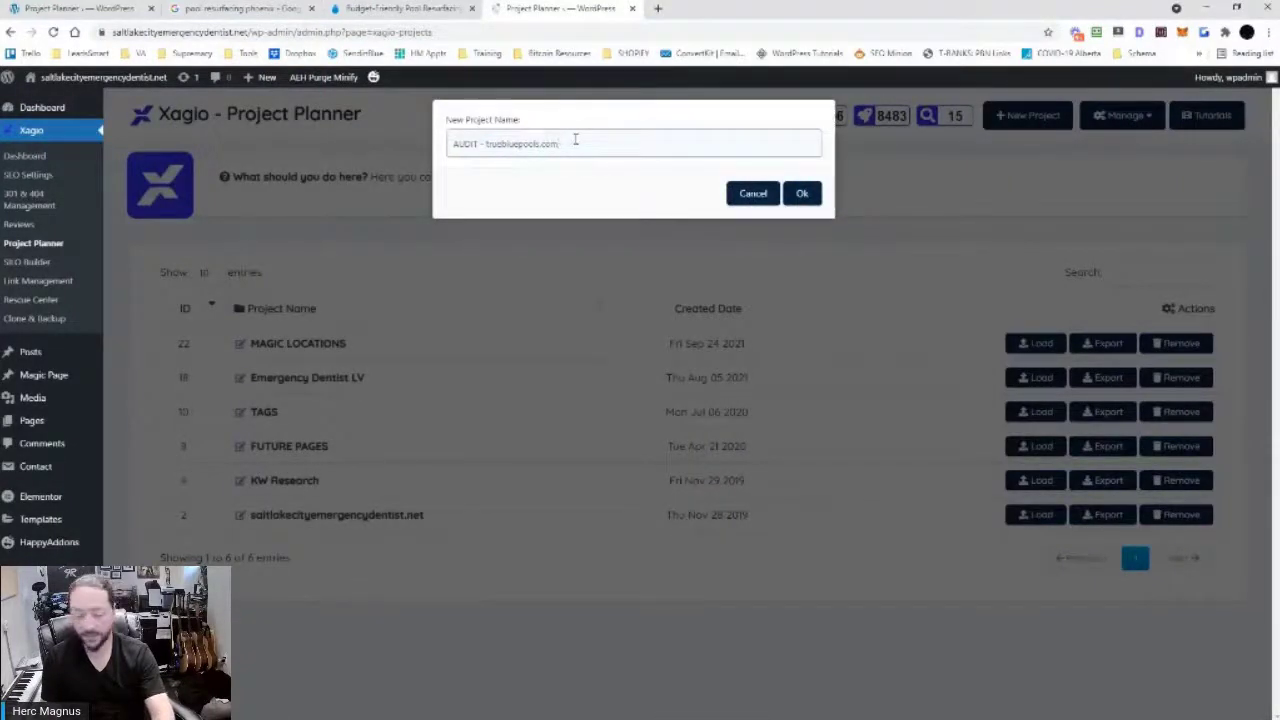
{"action": "left_click", "coordinate": [802, 194]}
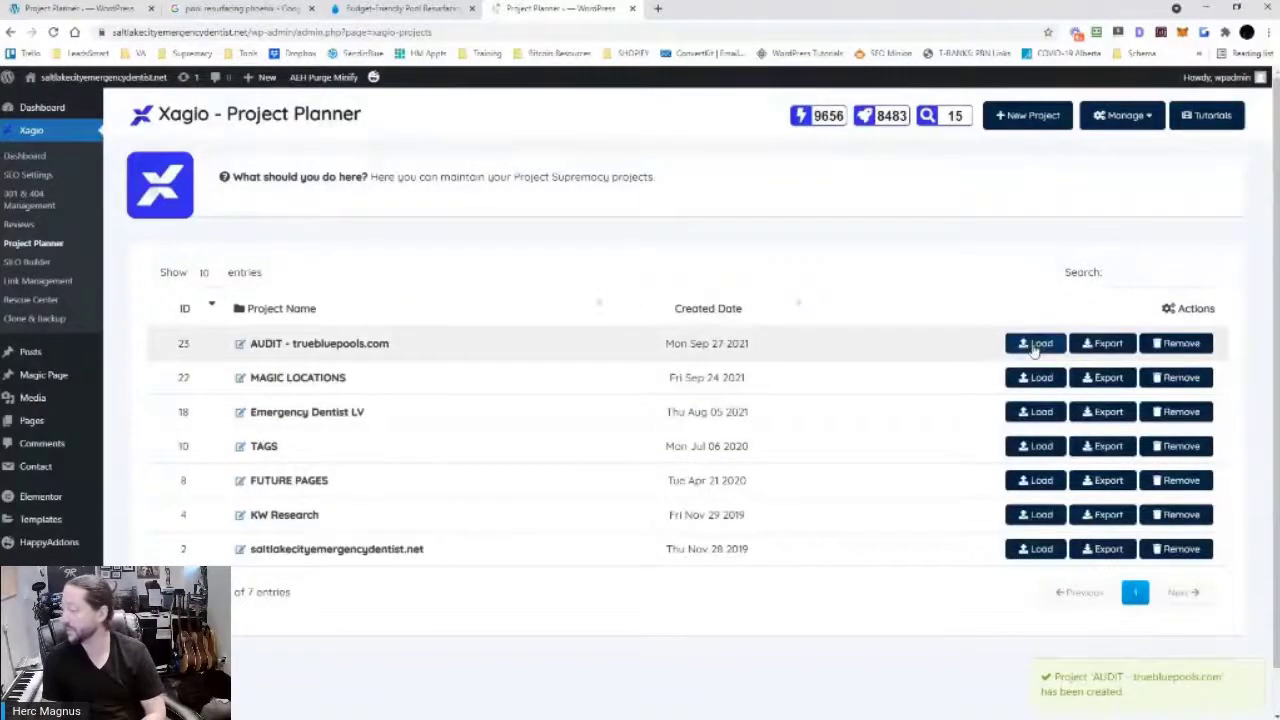
Load the new AUDIT - truebluepools.com project and run a website audit on the domain truebluepools.com
{"action": "scroll", "coordinate": [1035, 345], "scroll_direction": "down", "scroll_amount": 2}
{"action": "left_click", "coordinate": [1035, 256]}
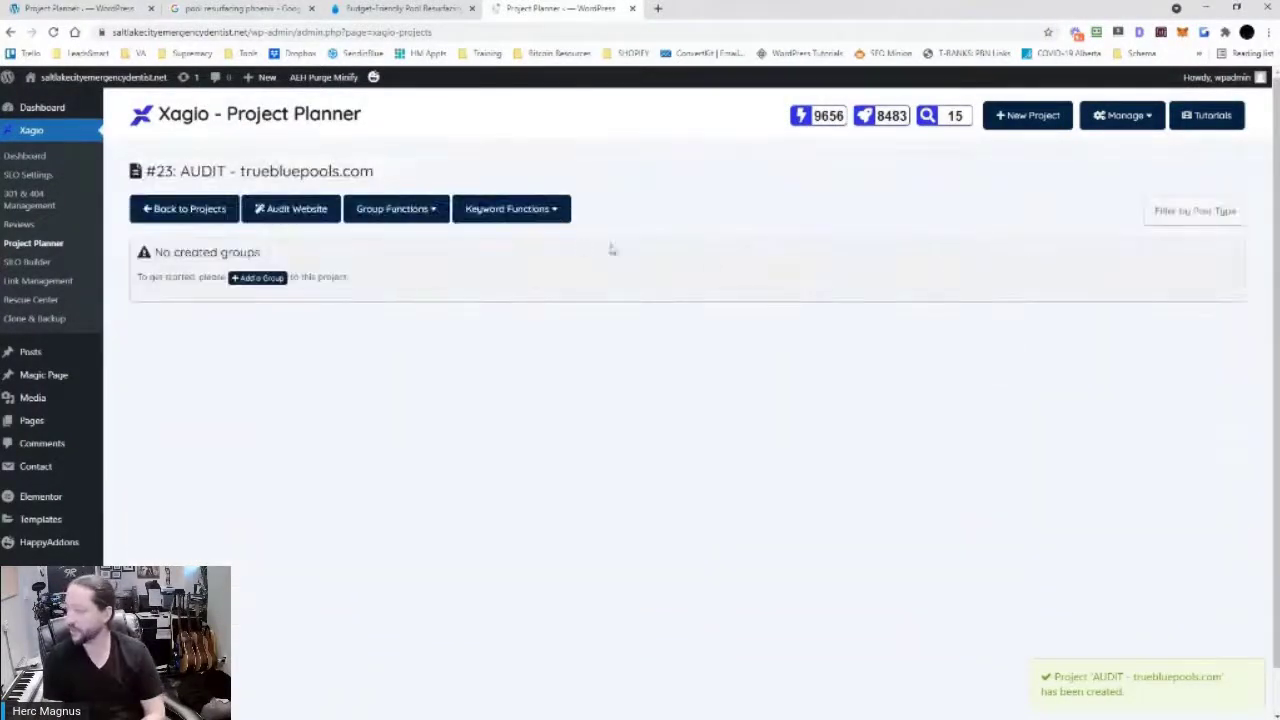
{"action": "left_click", "coordinate": [293, 210]}
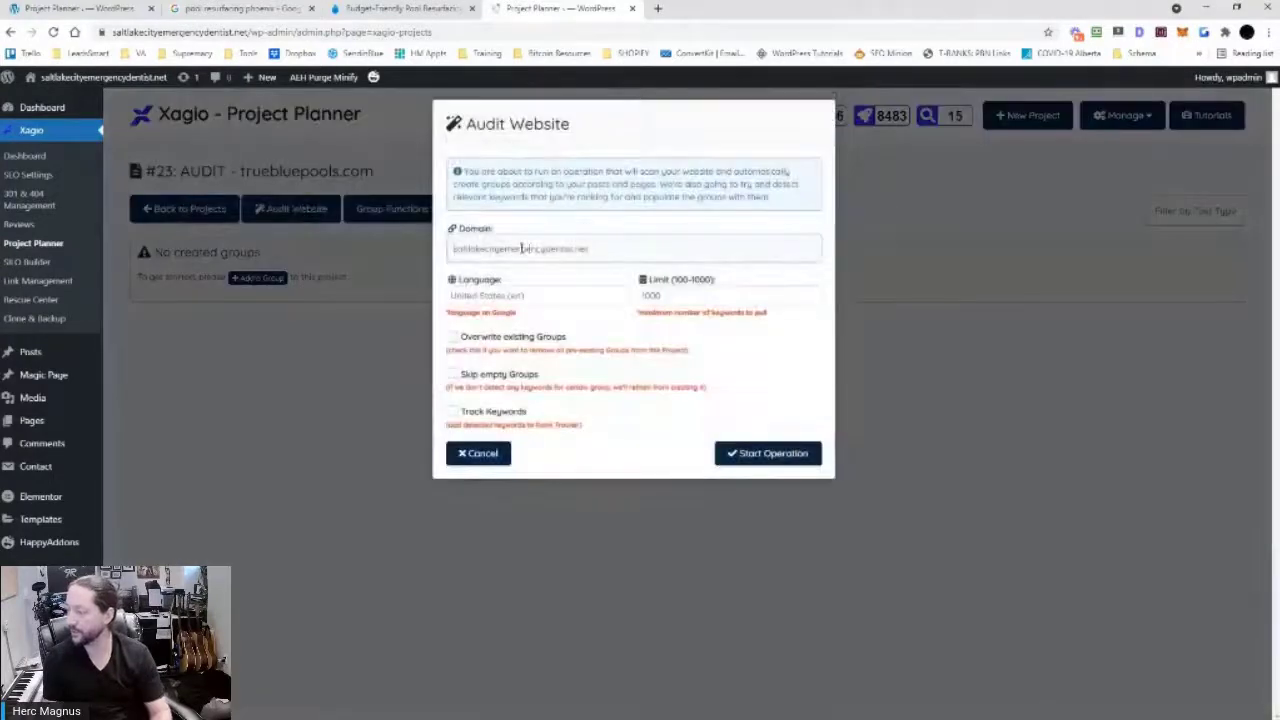
{"action": "triple_click", "coordinate": [537, 248]}
{"action": "type", "text": "https://truebluepools.com"}
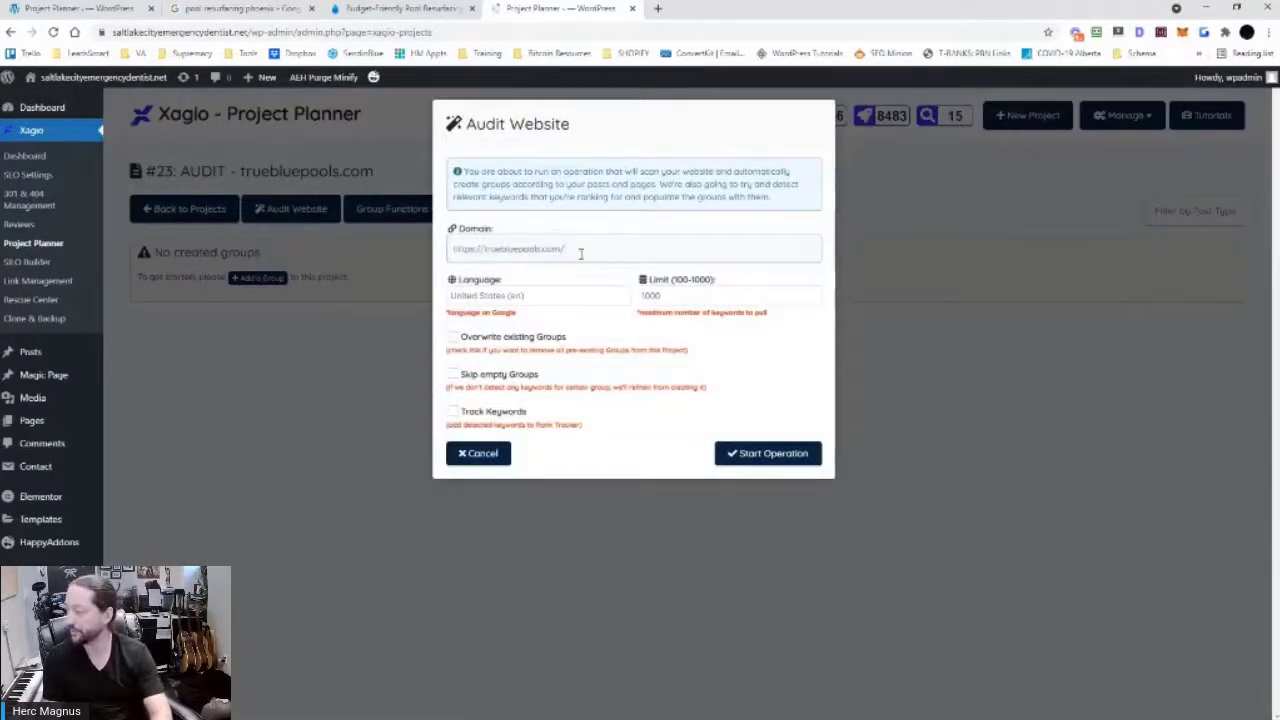
{"action": "left_click_drag", "start_coordinate": [486, 250], "coordinate": [452, 248]}
{"action": "key", "text": "BackSpace"}
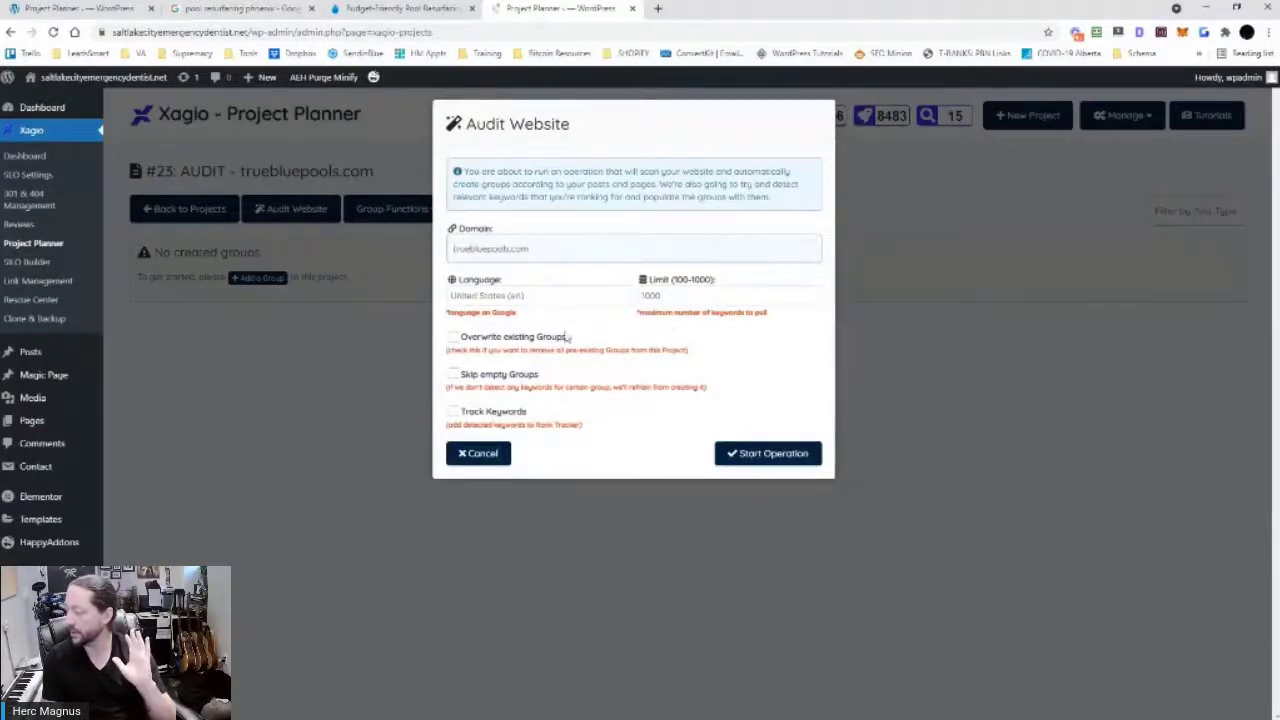
{"action": "left_click", "coordinate": [747, 466]}
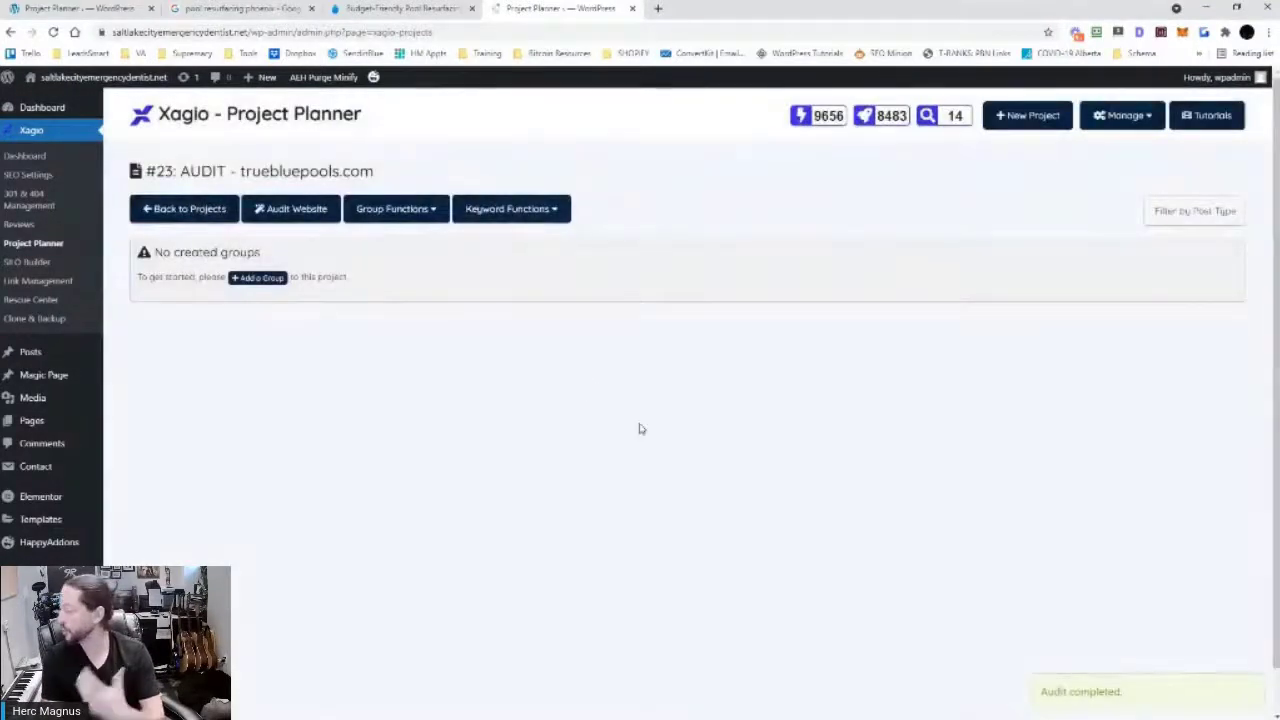
Start a phrase match of all audited keywords into a new project named "TBP PM - 34"
{"action": "scroll", "coordinate": [648, 428], "scroll_direction": "down", "scroll_amount": 1}
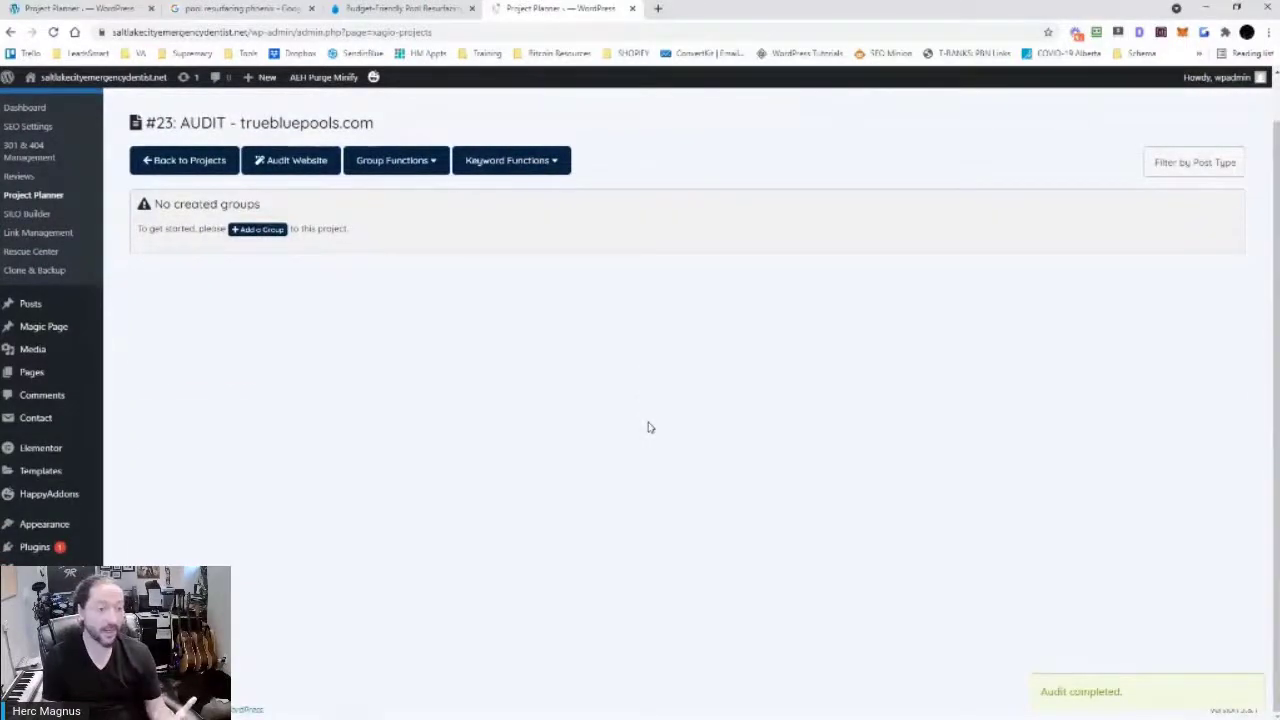
{"action": "scroll", "coordinate": [650, 400], "scroll_direction": "down", "scroll_amount": 8}
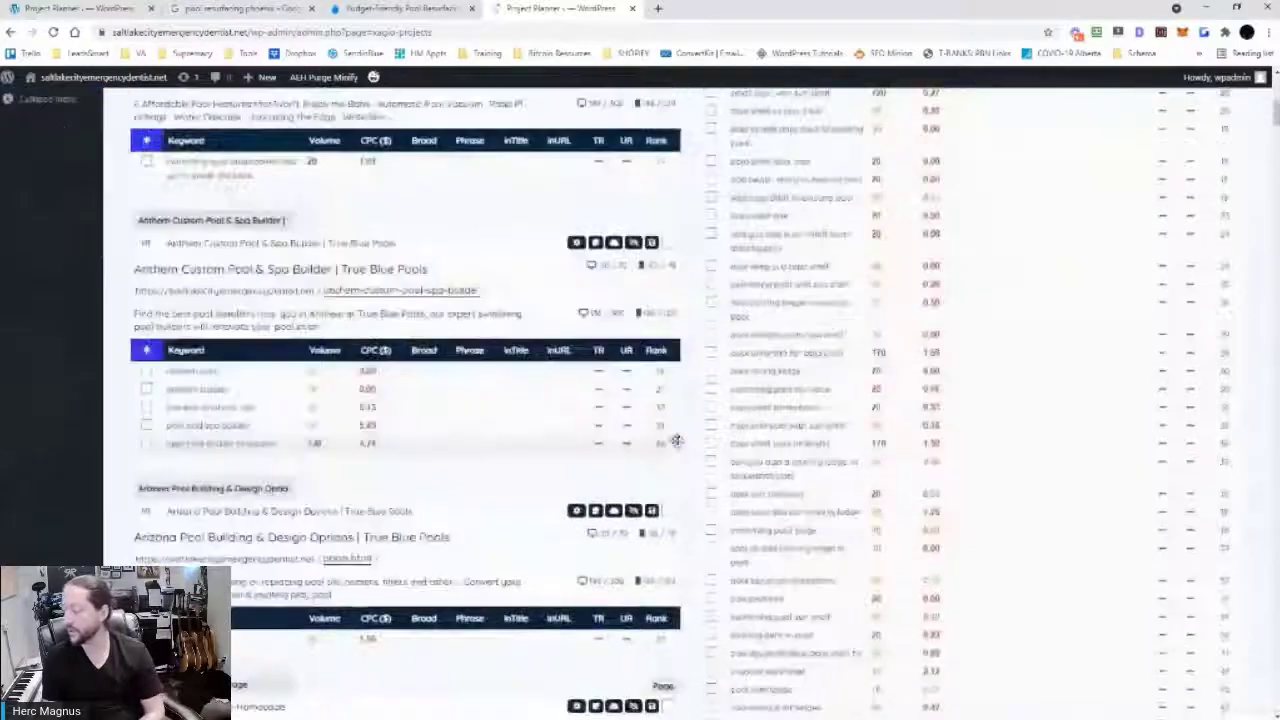
{"action": "scroll", "coordinate": [676, 441], "scroll_direction": "up", "scroll_amount": 10}
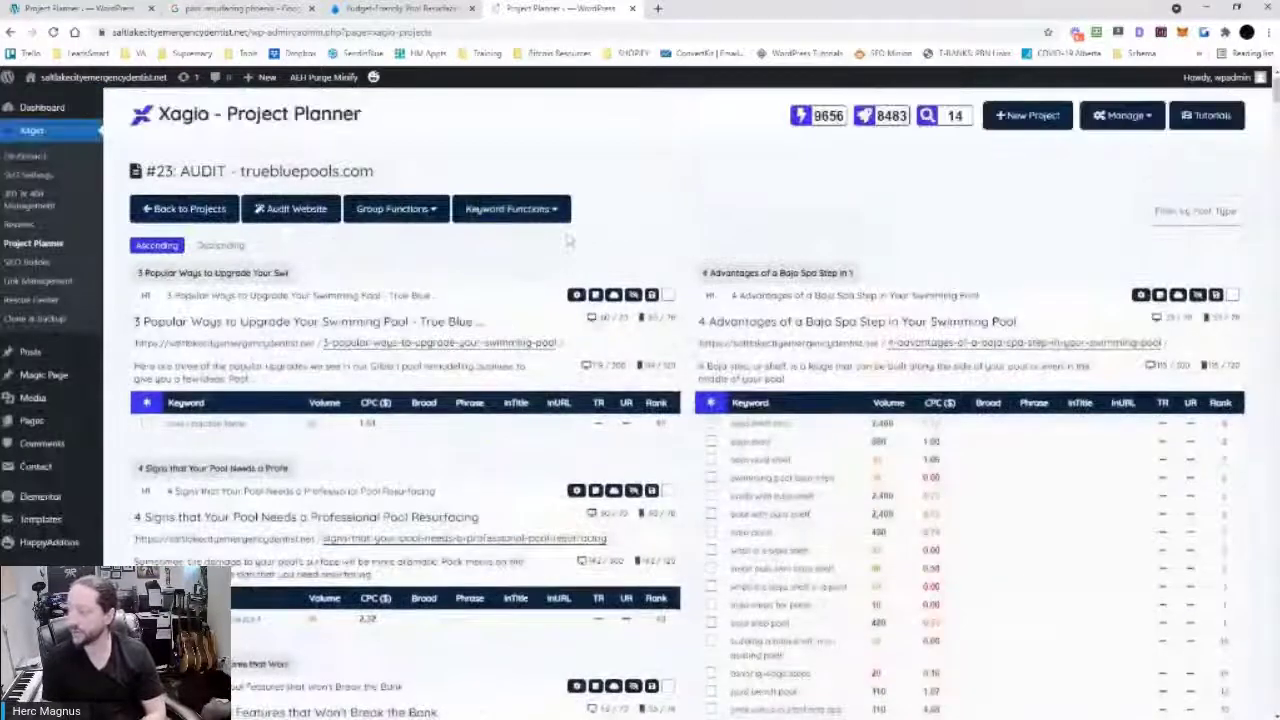
{"action": "left_click", "coordinate": [510, 209]}
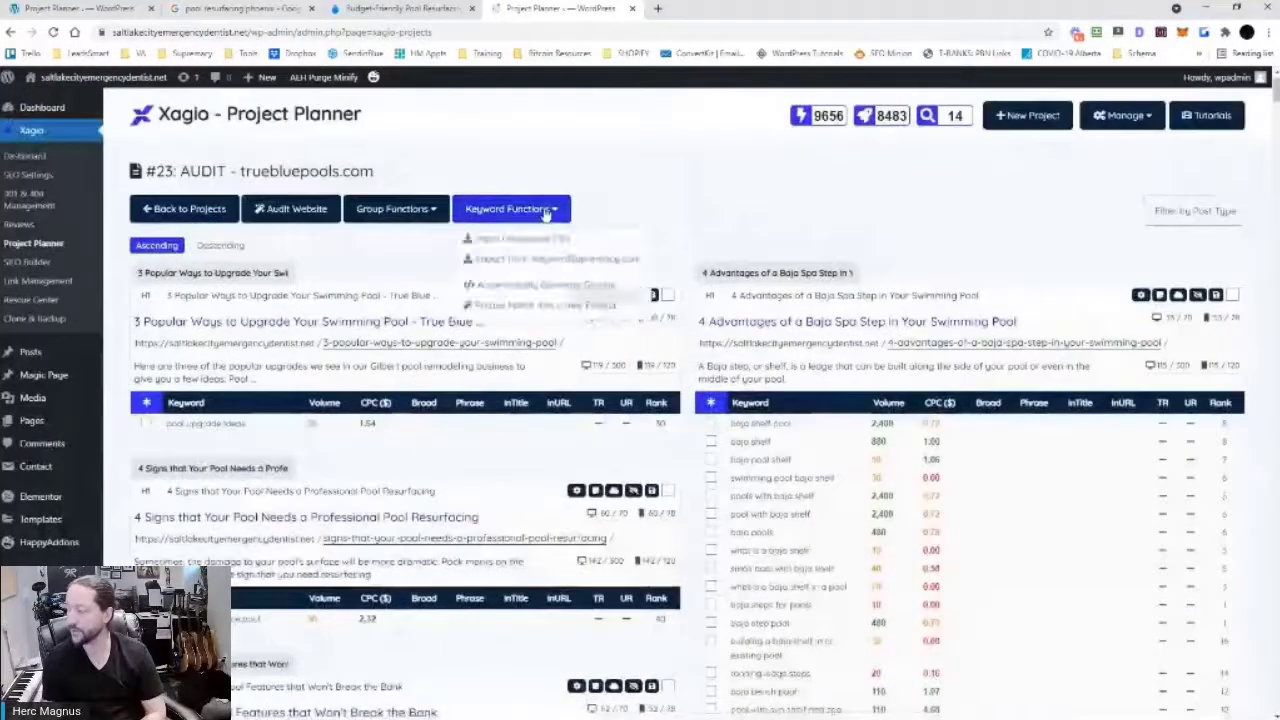
{"action": "left_click", "coordinate": [527, 312]}
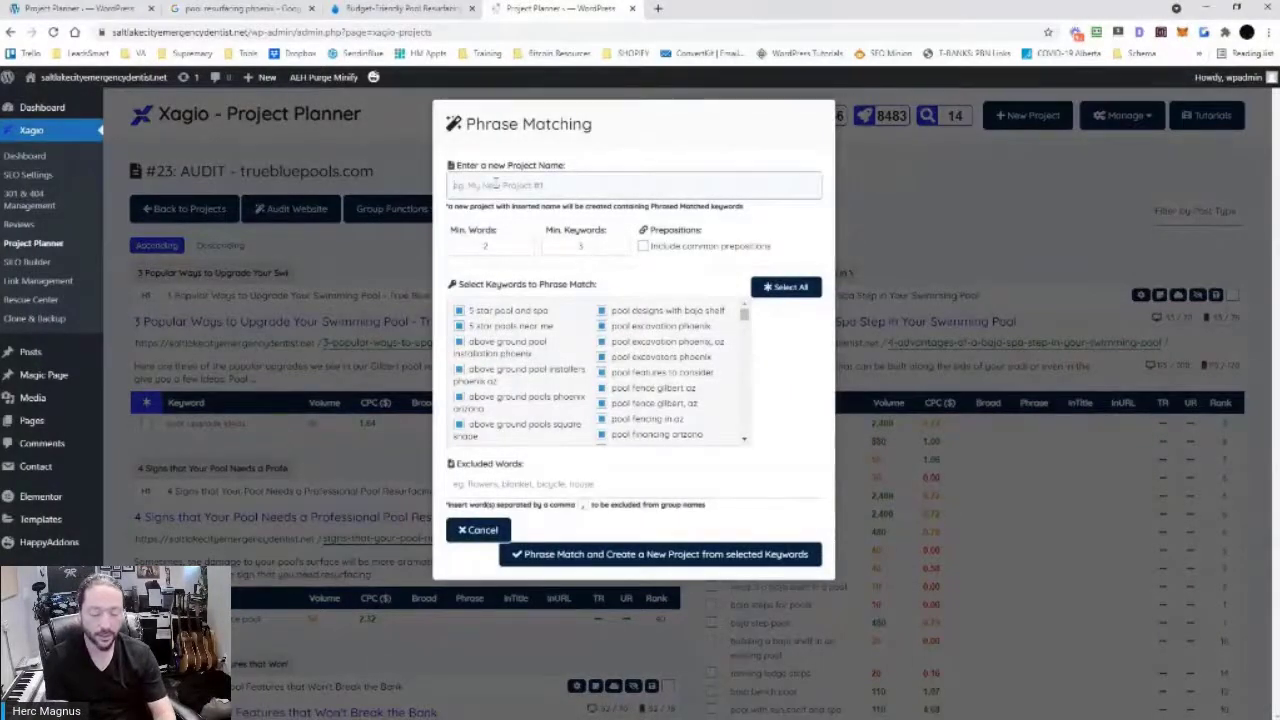
{"action": "left_click", "coordinate": [495, 184]}
{"action": "type", "text": "TBP"}
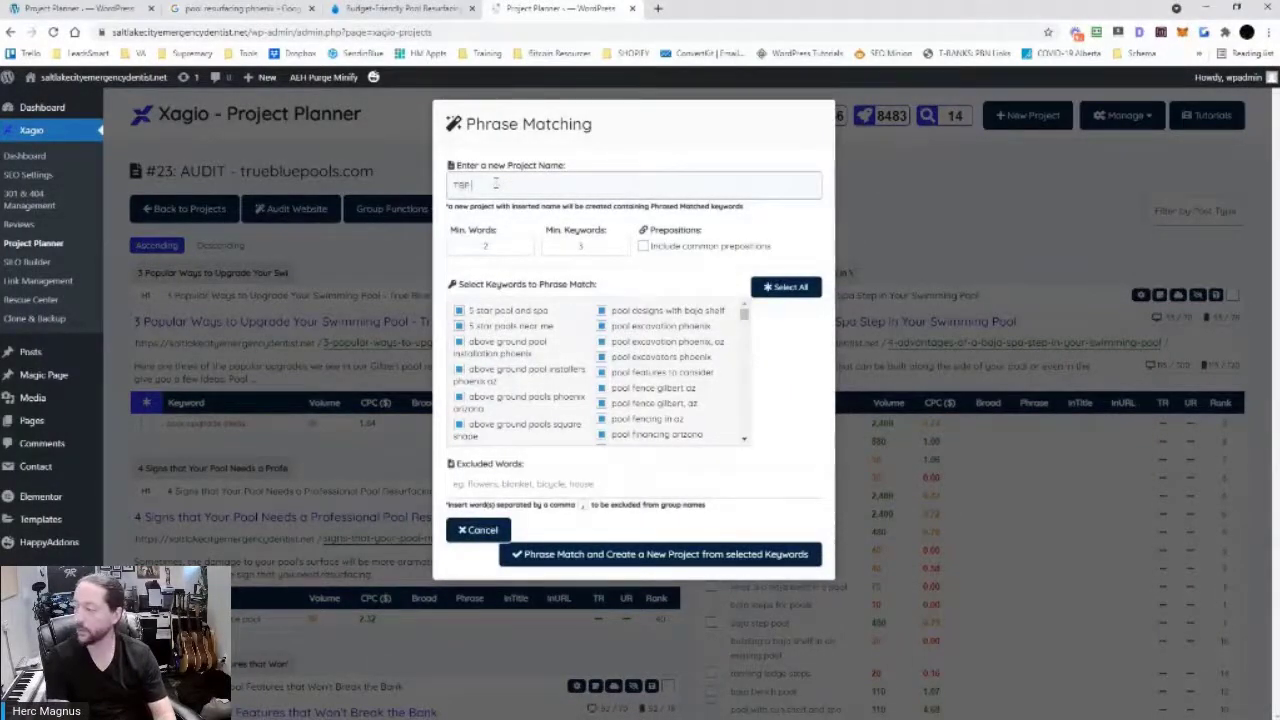
{"action": "type", "text": " PM - Sd"}
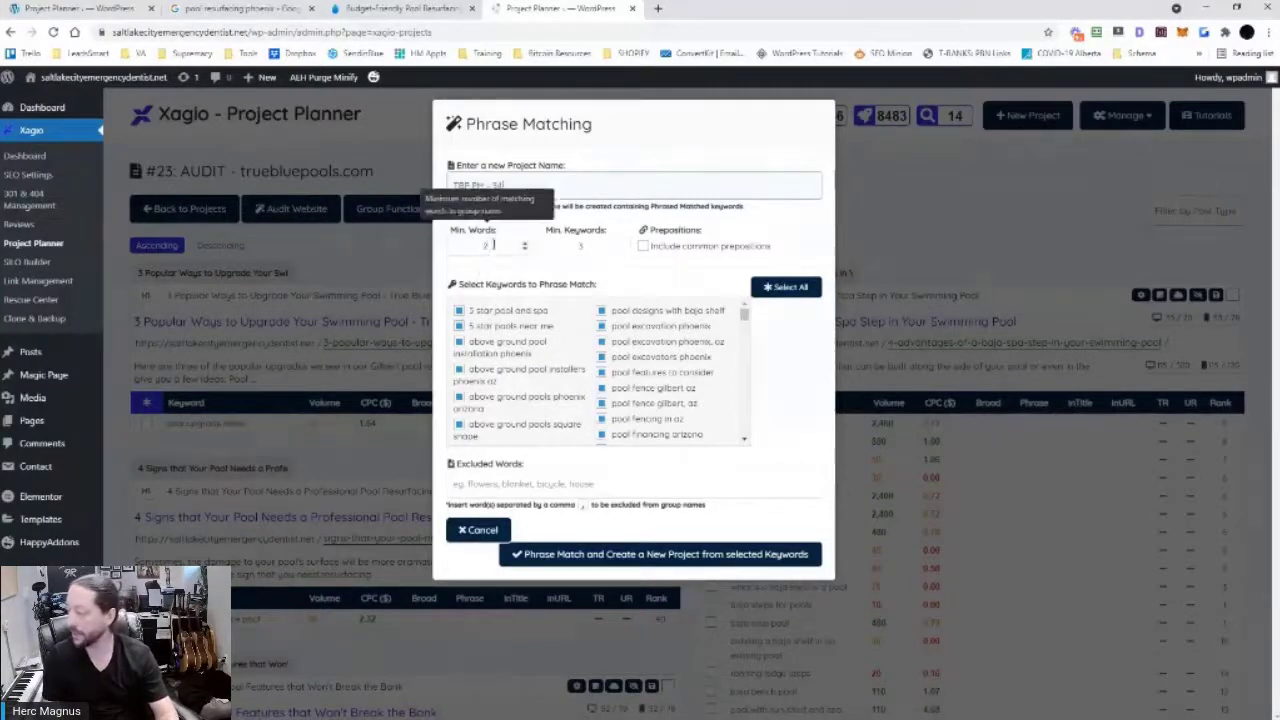
Set the phrase match to minimum 3 words and 4 keywords, create the project and open TBP PM - 34
{"action": "left_click_drag", "start_coordinate": [492, 246], "coordinate": [441, 247]}
{"action": "type", "text": "34"}
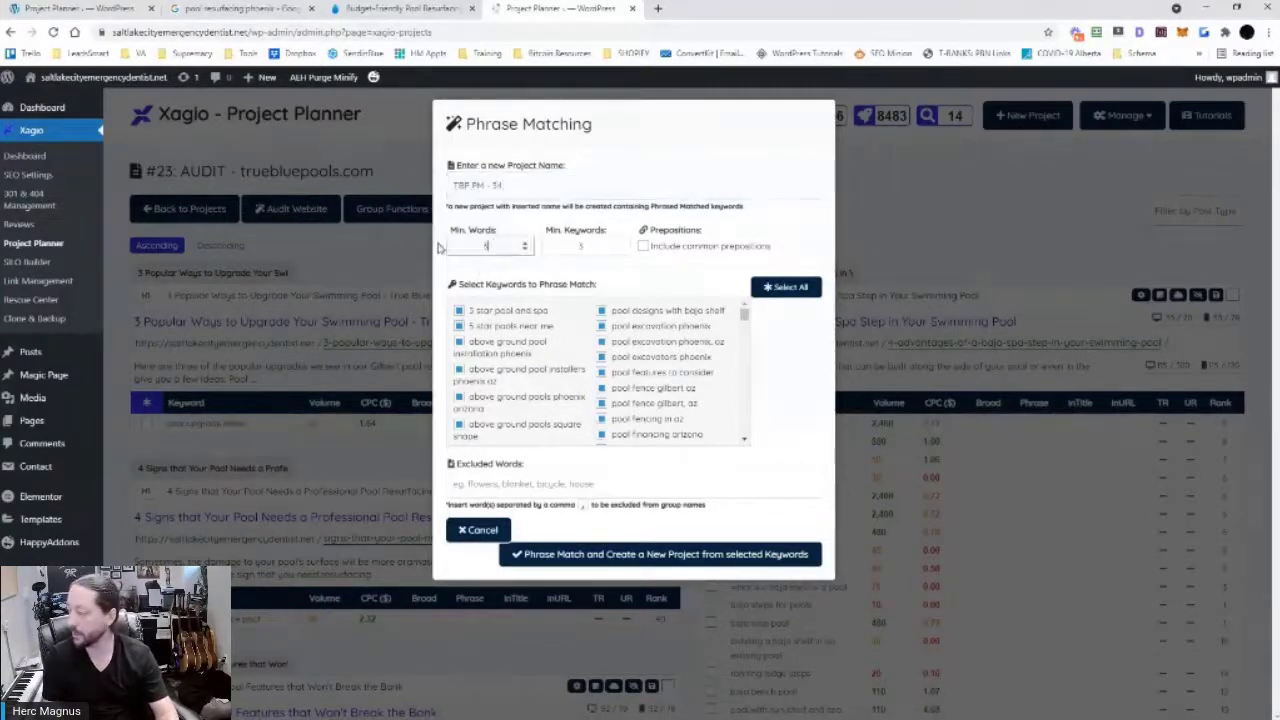
{"action": "left_click_drag", "start_coordinate": [582, 250], "coordinate": [549, 247]}
{"action": "type", "text": "4"}
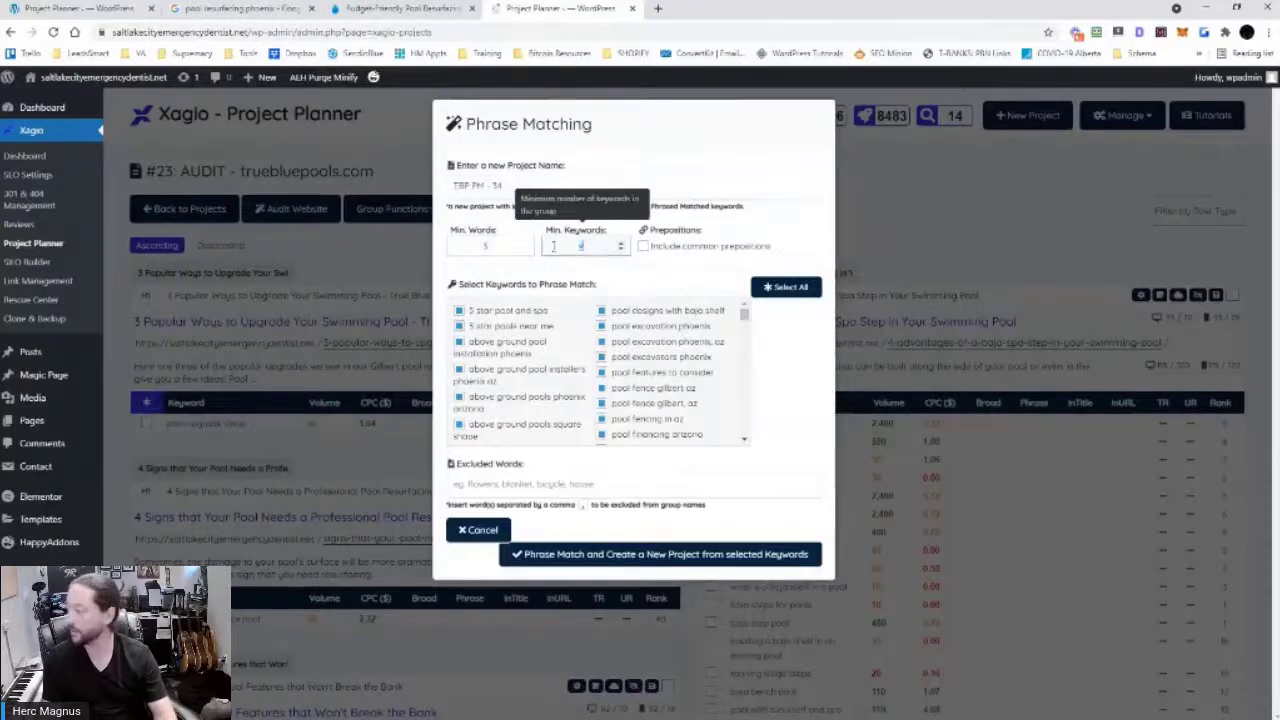
{"action": "left_click", "coordinate": [652, 554]}
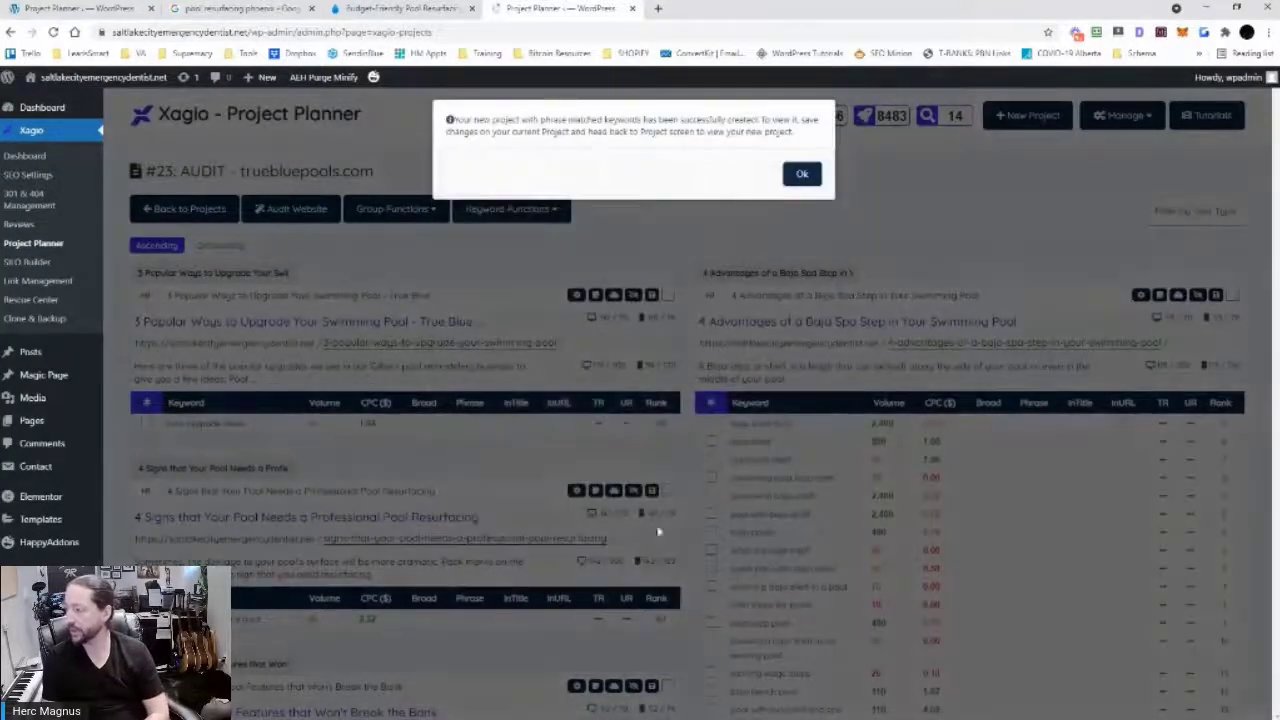
{"action": "left_click", "coordinate": [803, 175]}
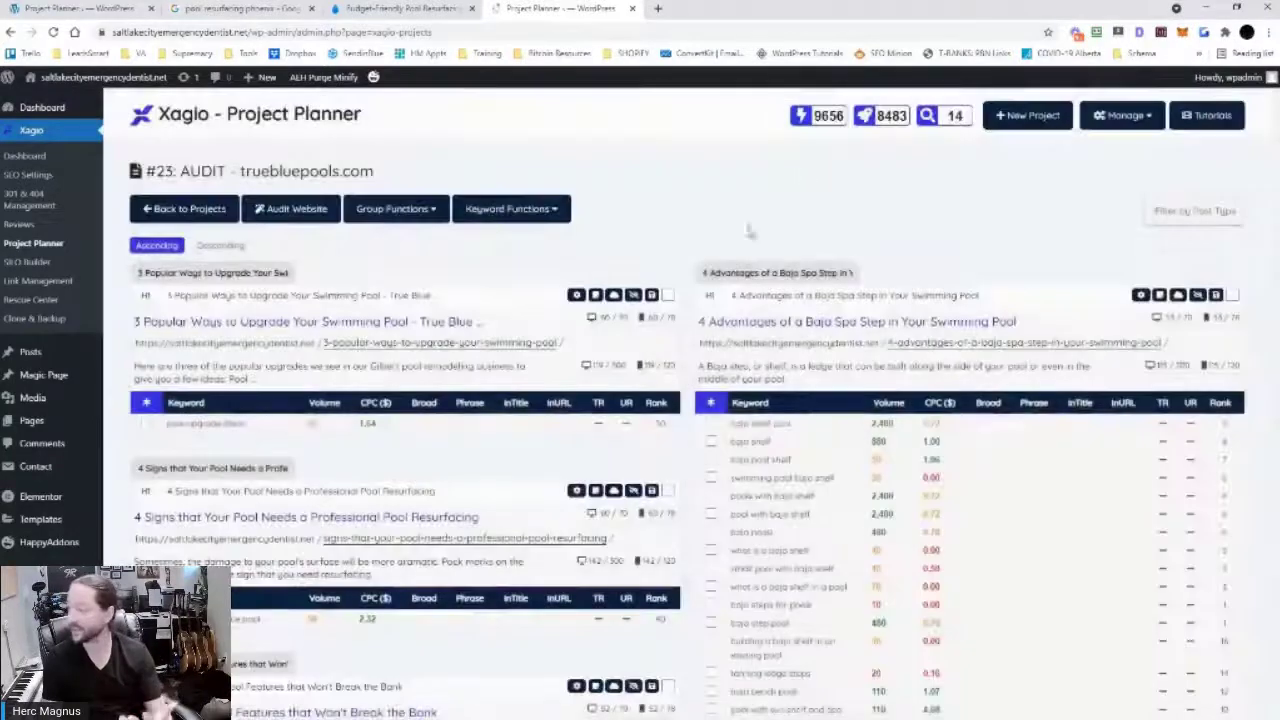
{"action": "left_click", "coordinate": [182, 208]}
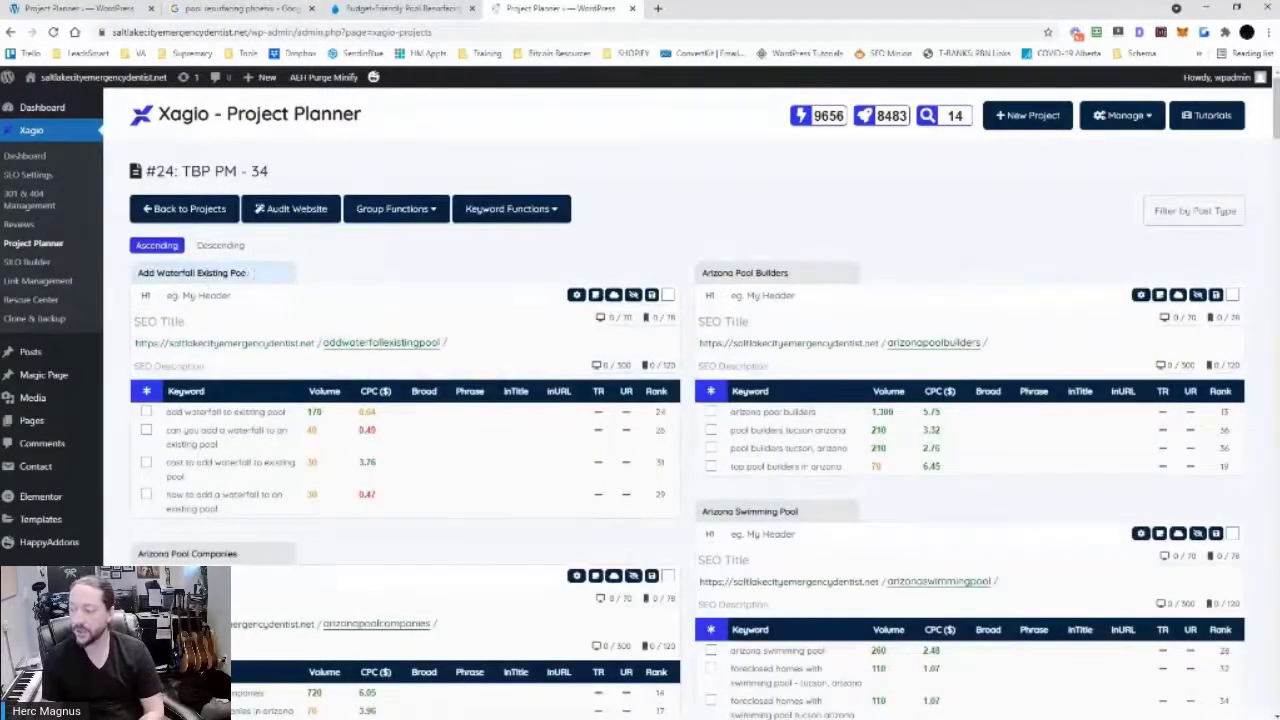
Examine the phrase-matched group names and their keywords, from Add Waterfall Existing Pool through Baja Pool Shelf and Build Pool Arizona
{"action": "left_click_drag", "start_coordinate": [248, 273], "coordinate": [133, 280]}
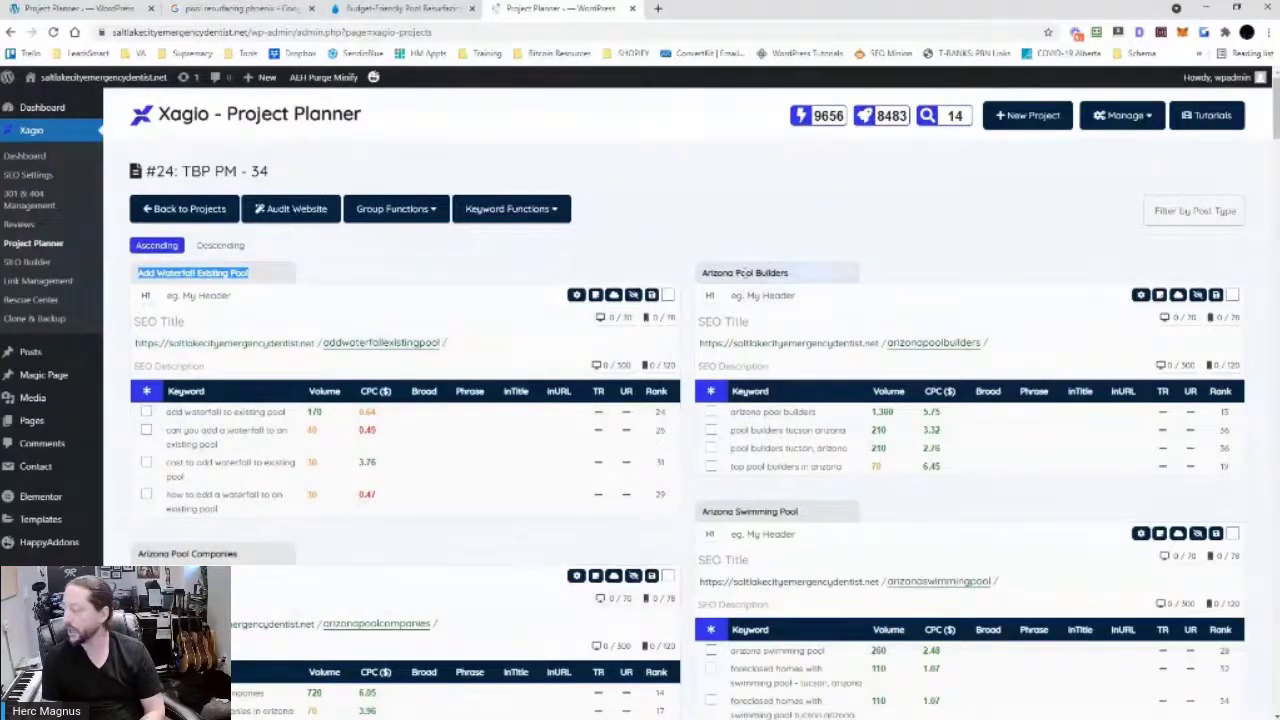
{"action": "scroll", "coordinate": [760, 420], "scroll_direction": "down", "scroll_amount": 2}
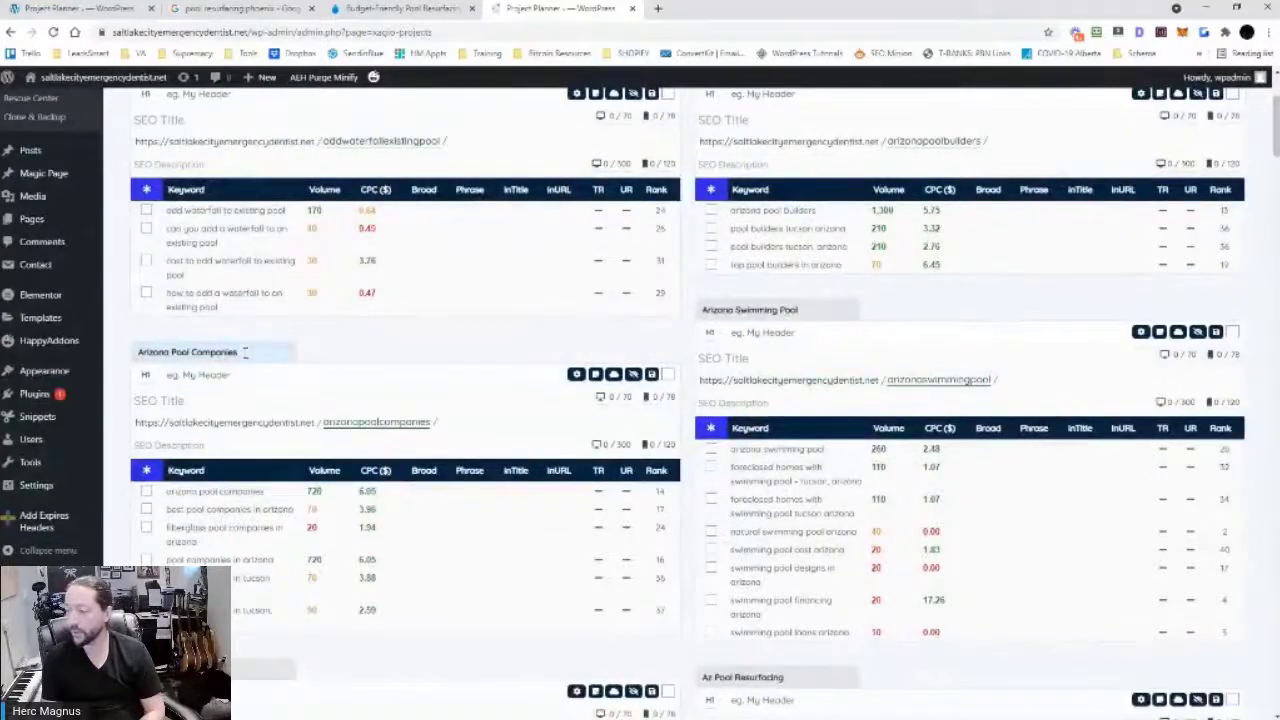
{"action": "scroll", "coordinate": [440, 400], "scroll_direction": "down", "scroll_amount": 1}
{"action": "scroll", "coordinate": [456, 465], "scroll_direction": "up", "scroll_amount": 2}
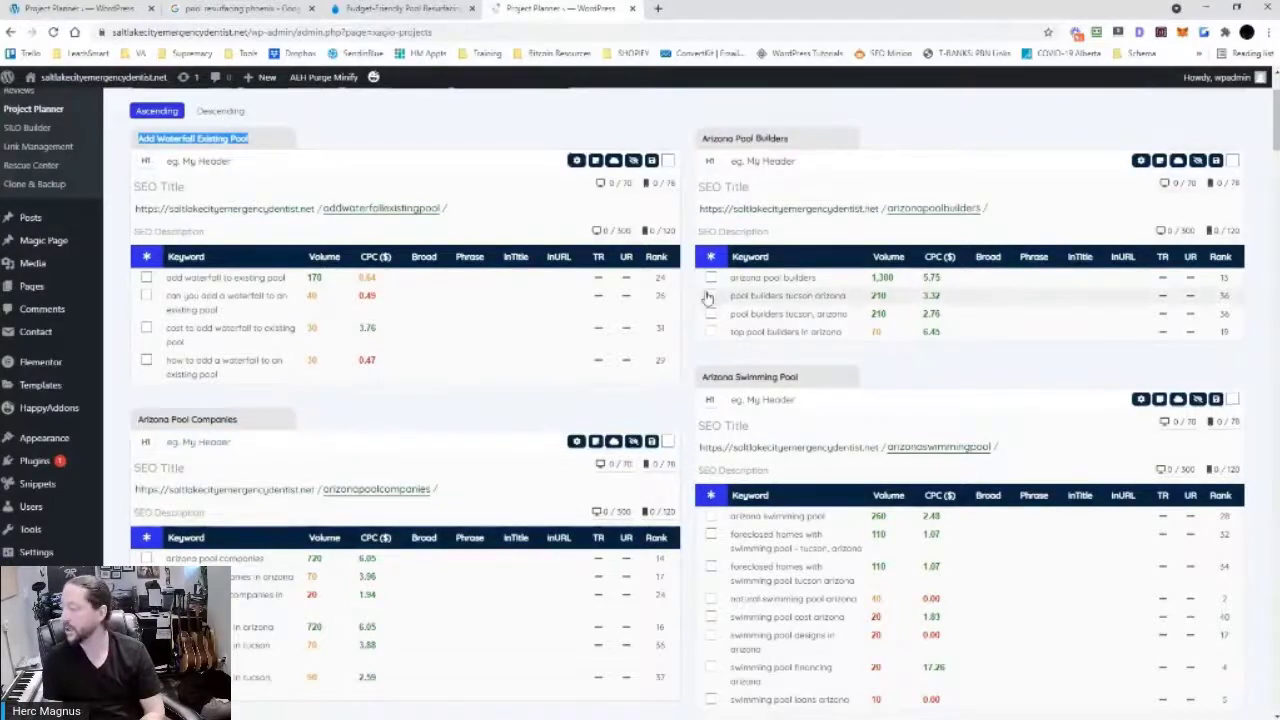
{"action": "scroll", "coordinate": [705, 290], "scroll_direction": "down", "scroll_amount": 2}
{"action": "scroll", "coordinate": [803, 353], "scroll_direction": "down", "scroll_amount": 2}
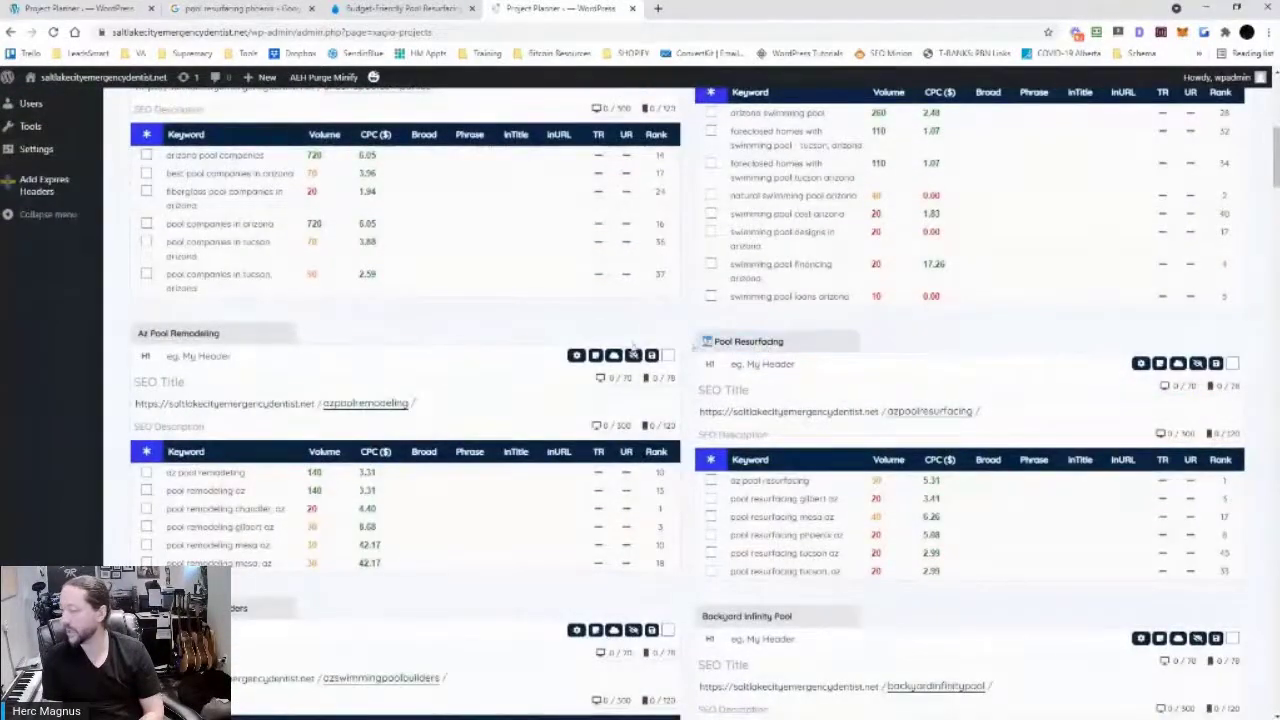
{"action": "left_click_drag", "start_coordinate": [228, 334], "coordinate": [137, 350]}
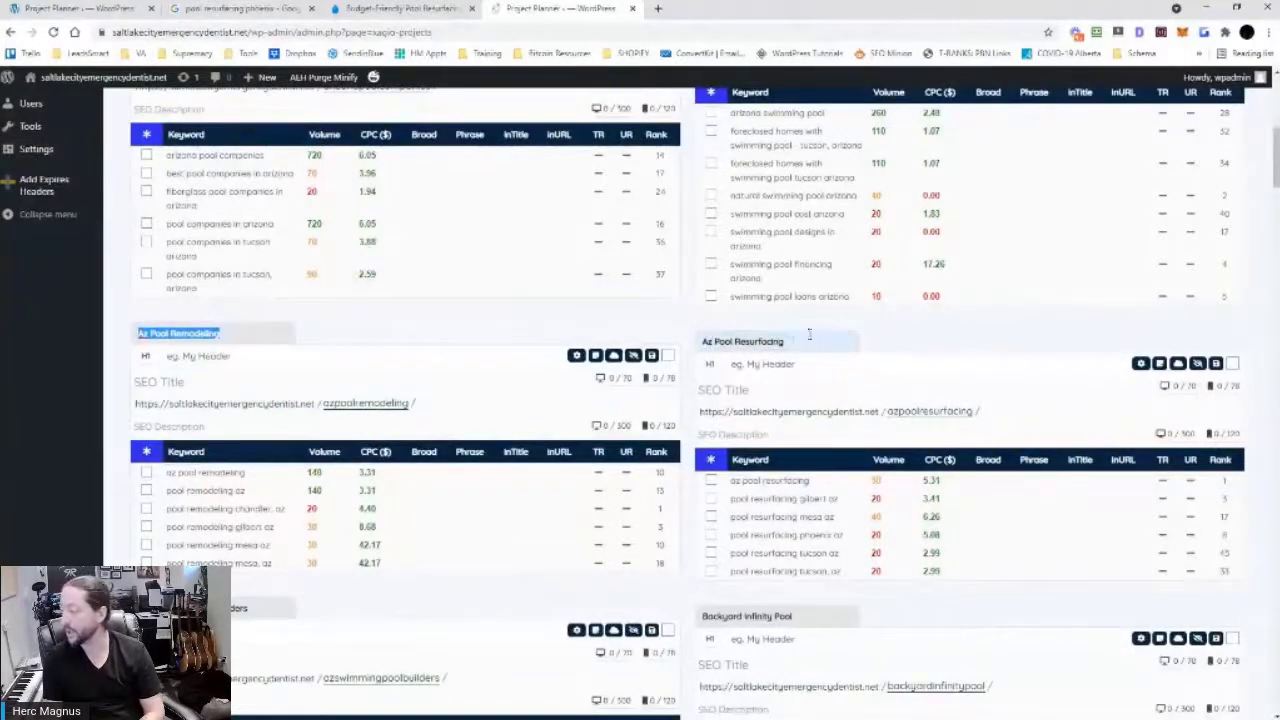
{"action": "left_click_drag", "start_coordinate": [786, 340], "coordinate": [701, 342]}
{"action": "left_click", "coordinate": [231, 330]}
{"action": "left_click_drag", "start_coordinate": [231, 330], "coordinate": [137, 334]}
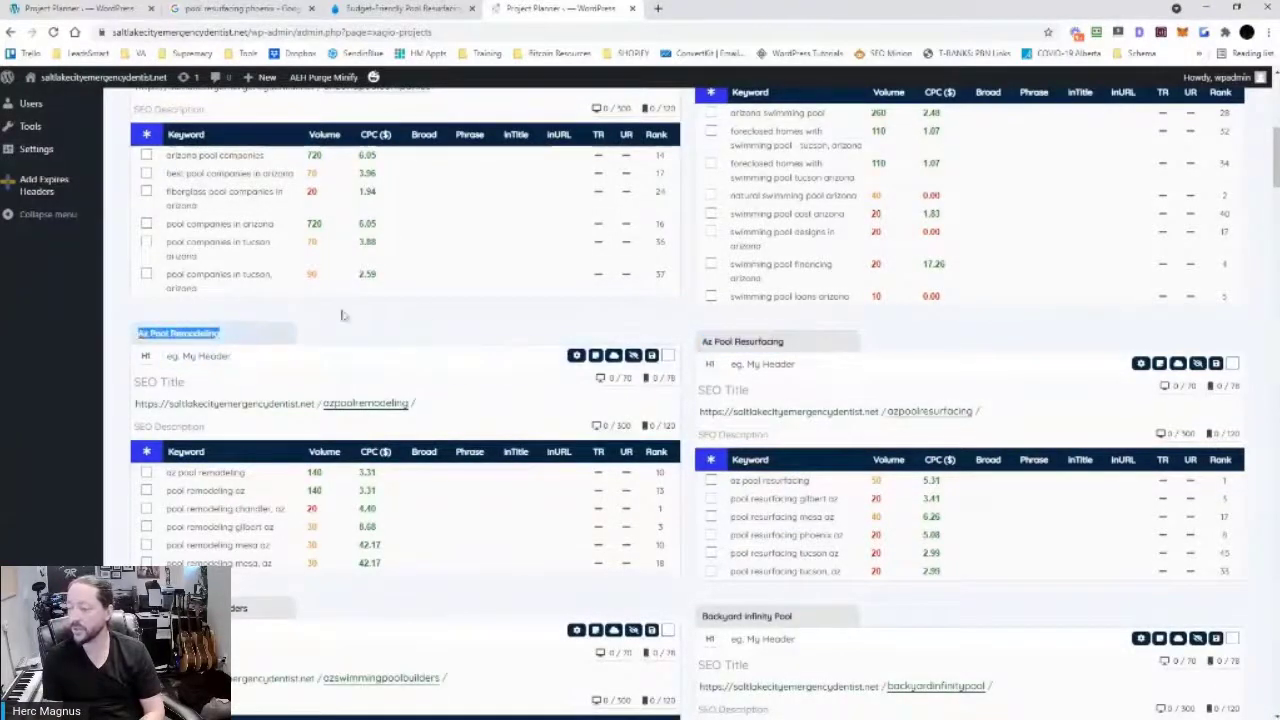
{"action": "scroll", "coordinate": [250, 400], "scroll_direction": "down", "scroll_amount": 2}
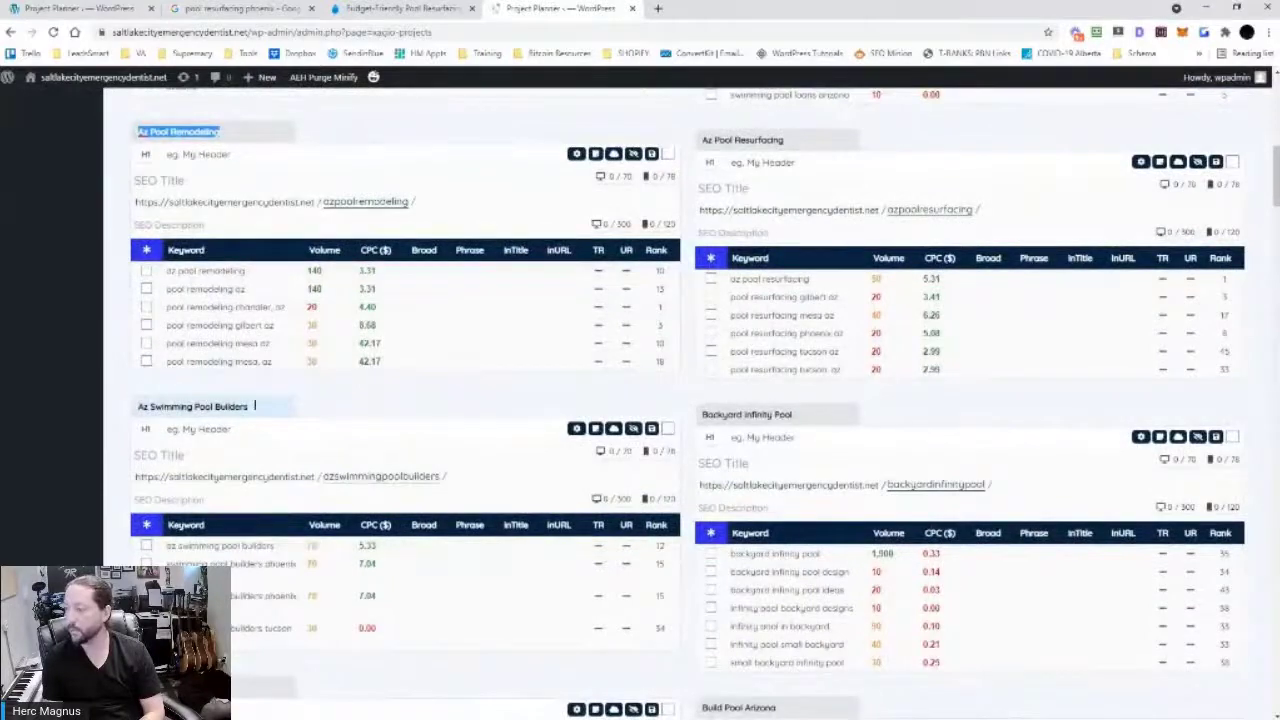
{"action": "left_click_drag", "start_coordinate": [250, 406], "coordinate": [137, 407]}
{"action": "left_click_drag", "start_coordinate": [832, 416], "coordinate": [703, 414]}
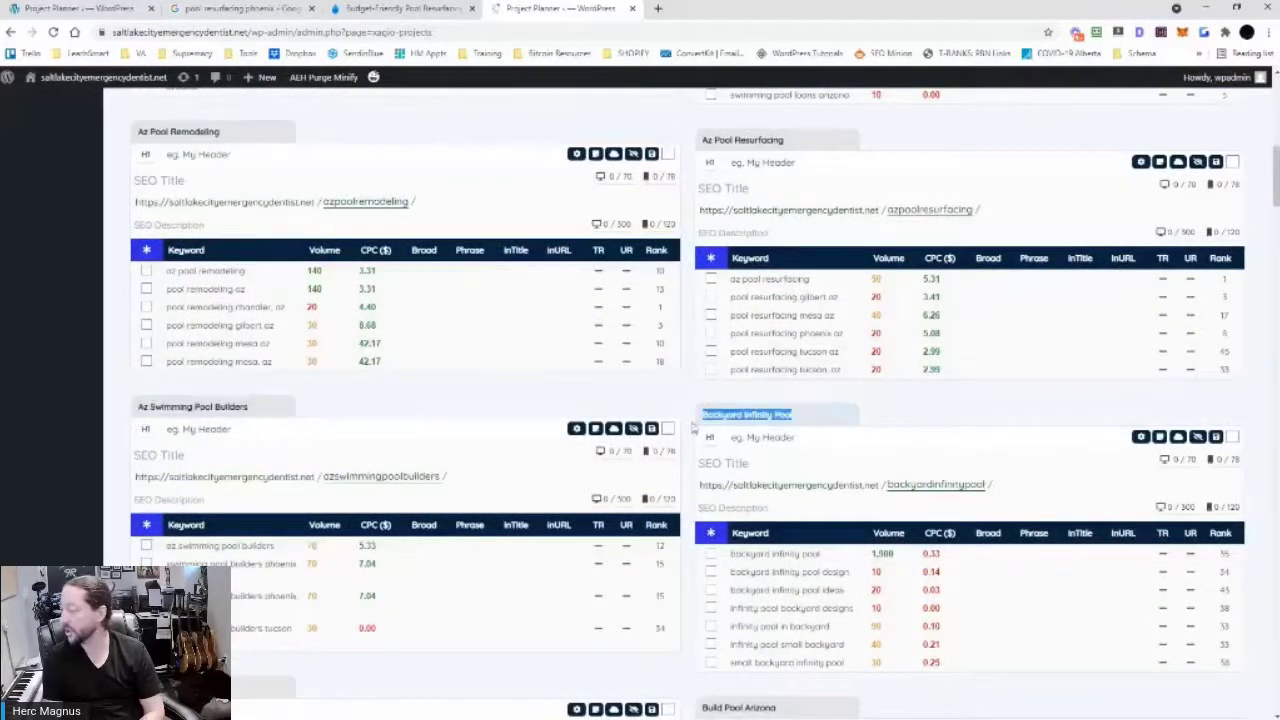
{"action": "scroll", "coordinate": [900, 431], "scroll_direction": "down", "scroll_amount": 2}
{"action": "scroll", "coordinate": [790, 362], "scroll_direction": "down", "scroll_amount": 3}
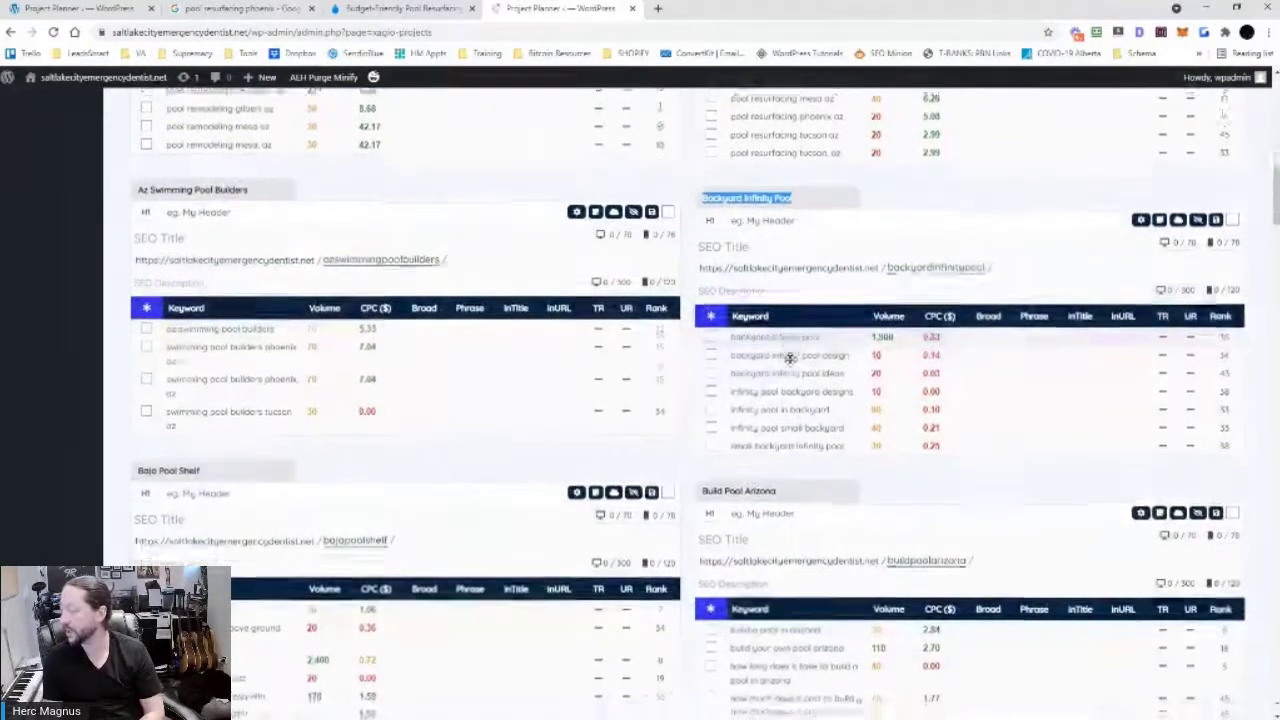
{"action": "left_click_drag", "start_coordinate": [783, 238], "coordinate": [703, 238]}
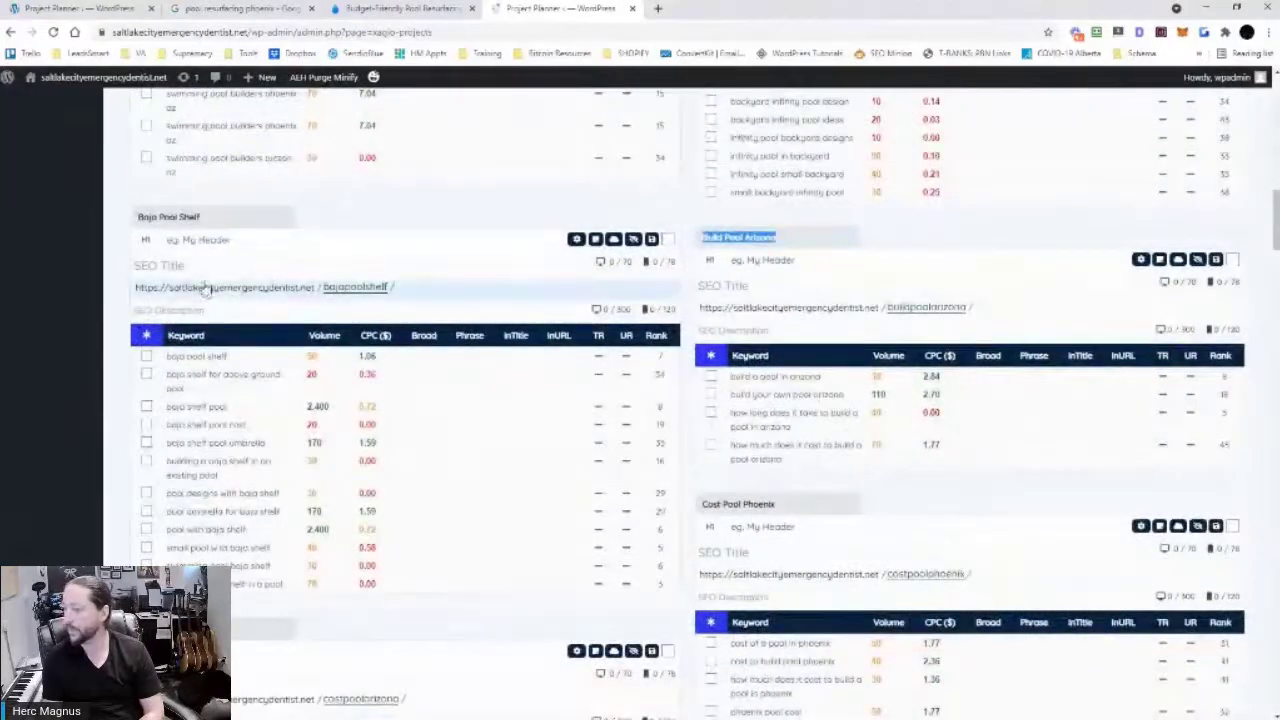
{"action": "left_click_drag", "start_coordinate": [220, 216], "coordinate": [137, 216]}
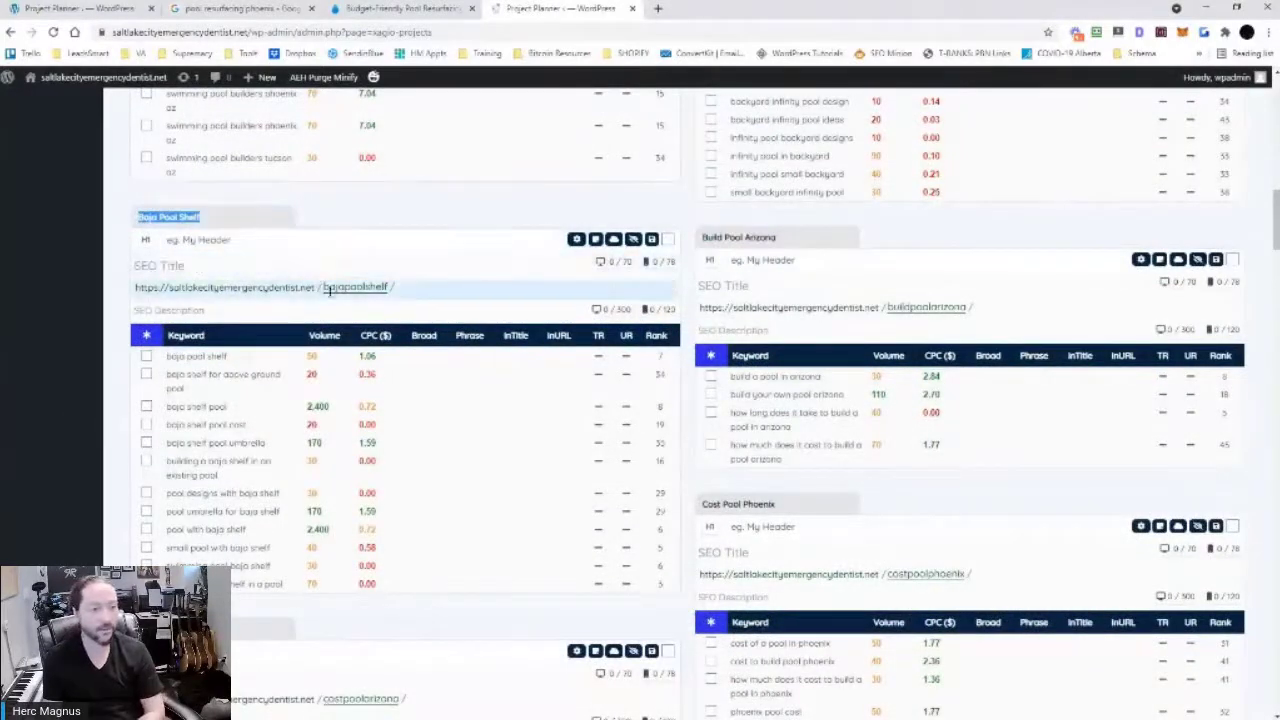
Show the word cloud of the Baja Pool Shelf group and highlight "shelf", "baja" and "pool" one after another in its keywords
{"action": "left_click", "coordinate": [615, 240]}
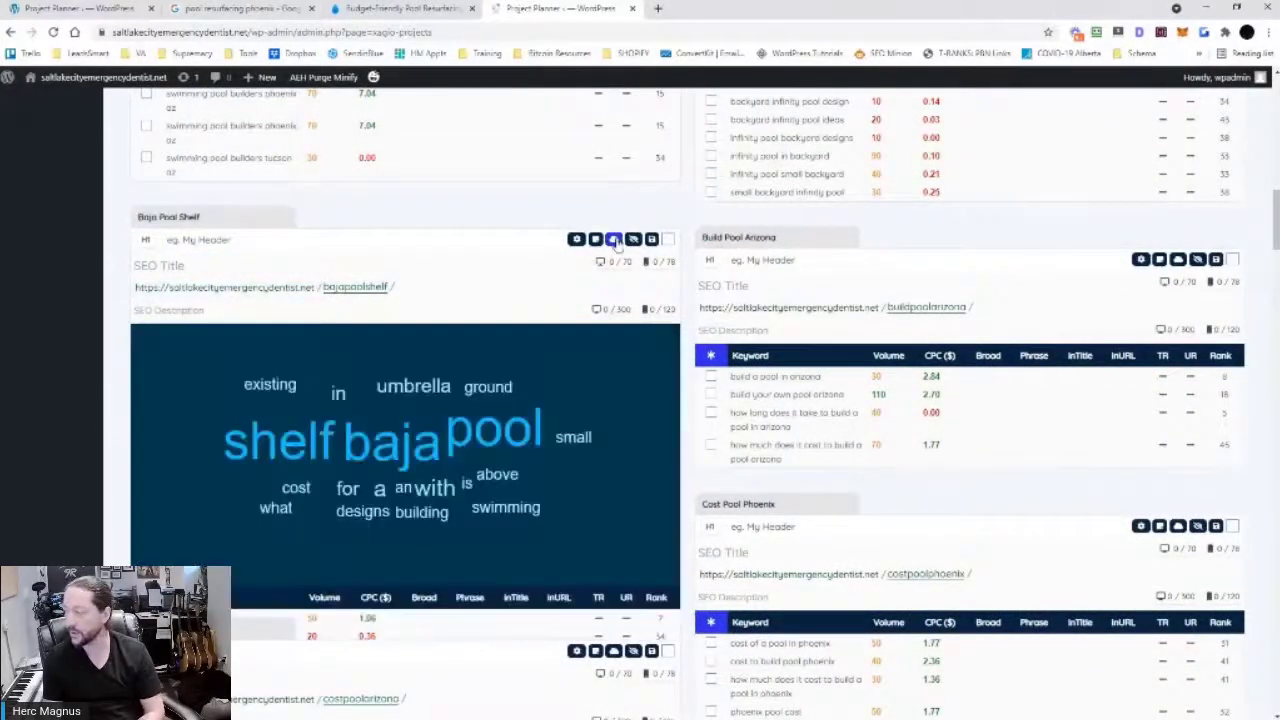
{"action": "scroll", "coordinate": [560, 422], "scroll_direction": "down", "scroll_amount": 2}
{"action": "left_click", "coordinate": [306, 326]}
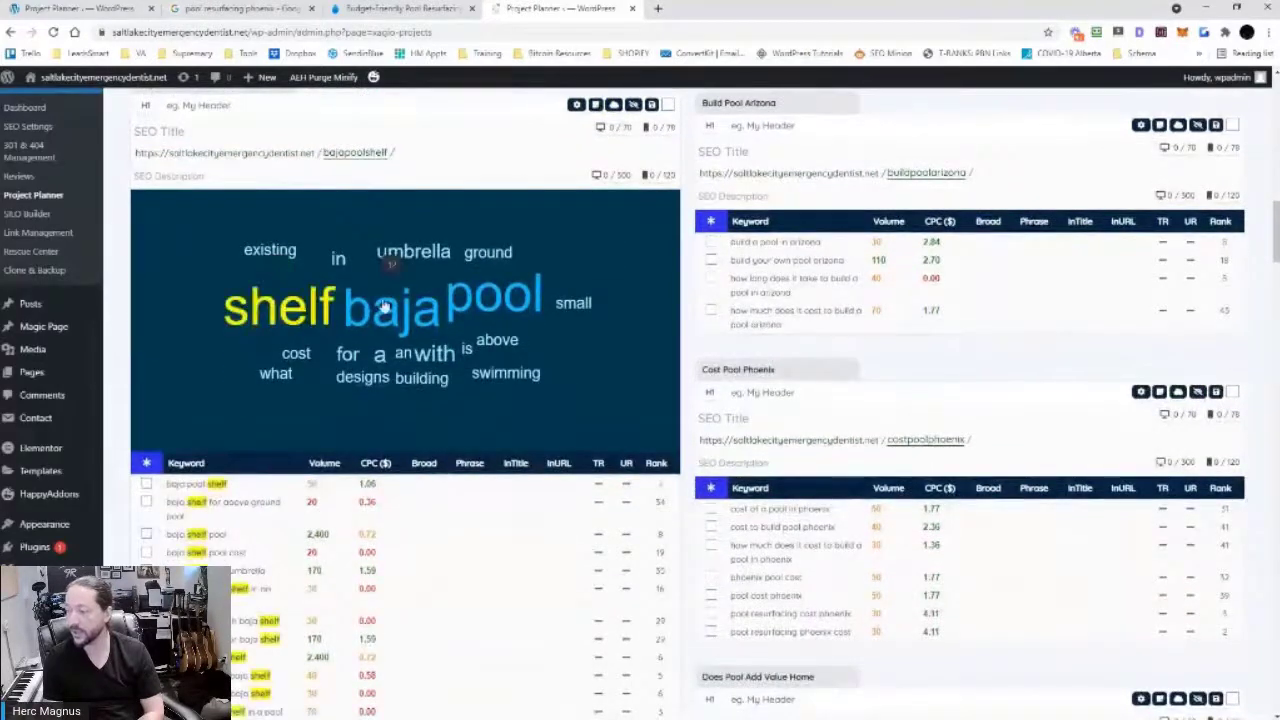
{"action": "left_click", "coordinate": [386, 307]}
{"action": "left_click", "coordinate": [504, 292]}
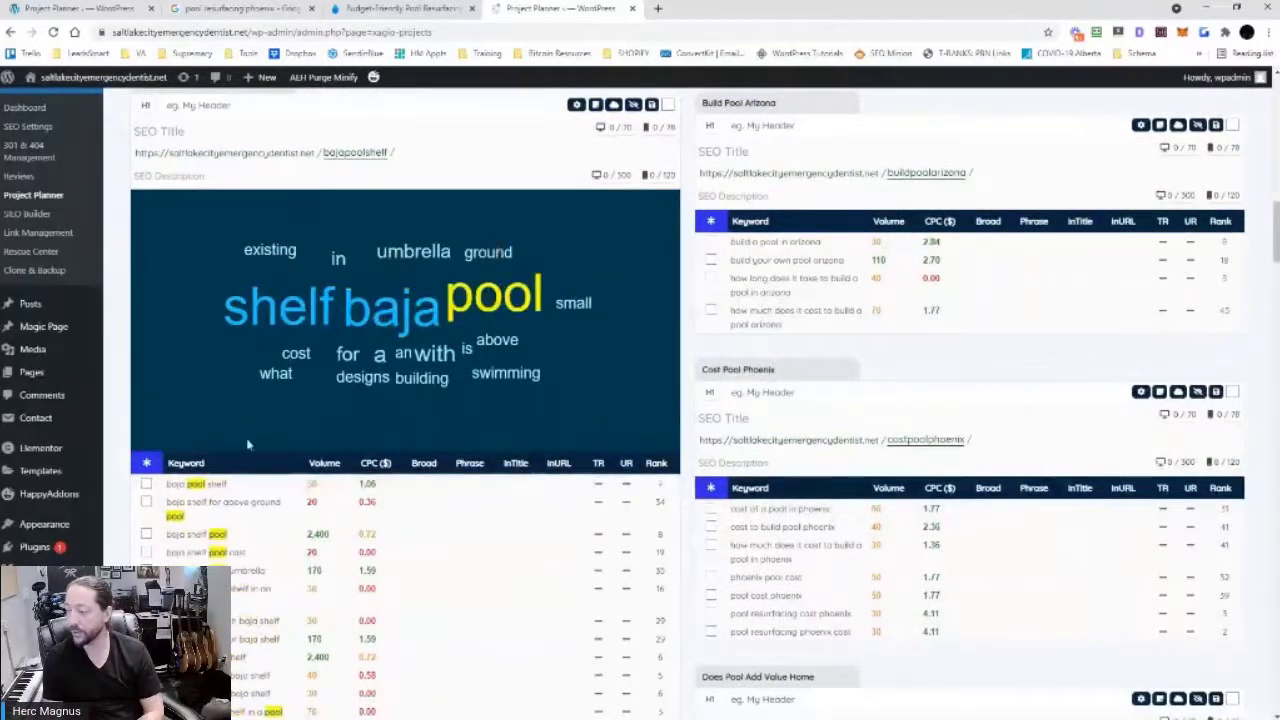
{"action": "scroll", "coordinate": [260, 362], "scroll_direction": "down", "scroll_amount": 2}
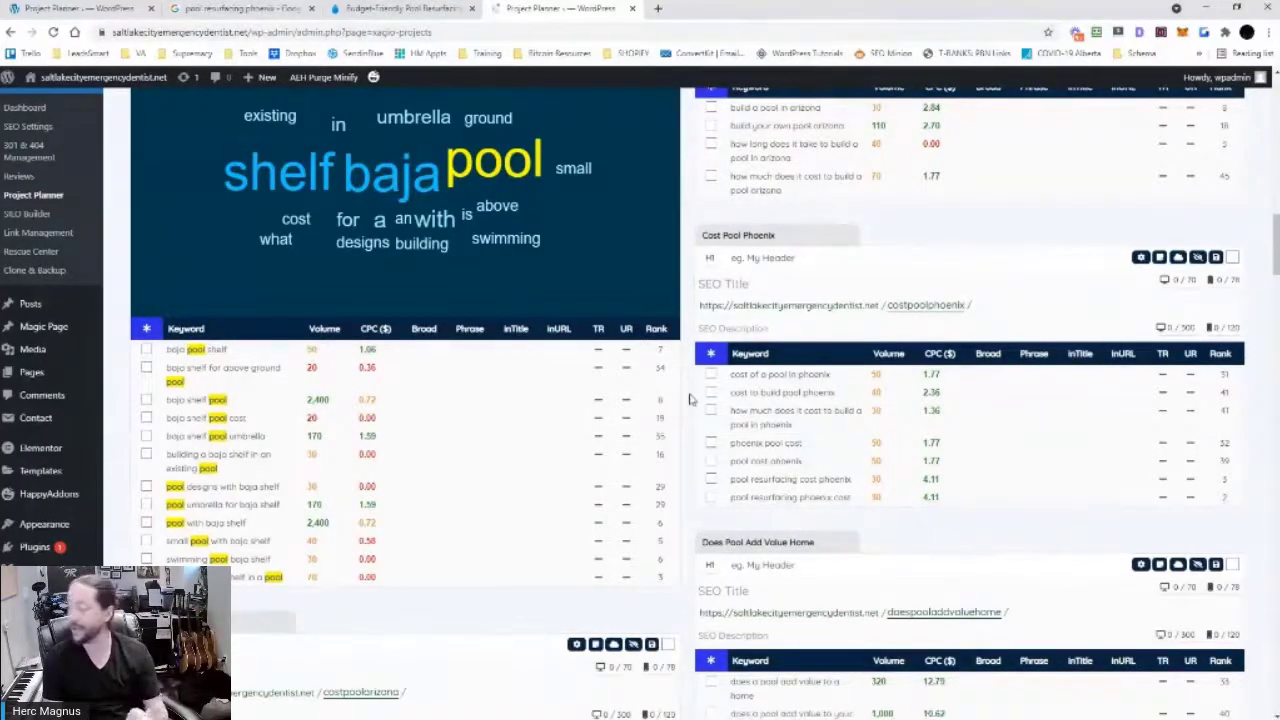
{"action": "scroll", "coordinate": [660, 388], "scroll_direction": "up", "scroll_amount": 15}
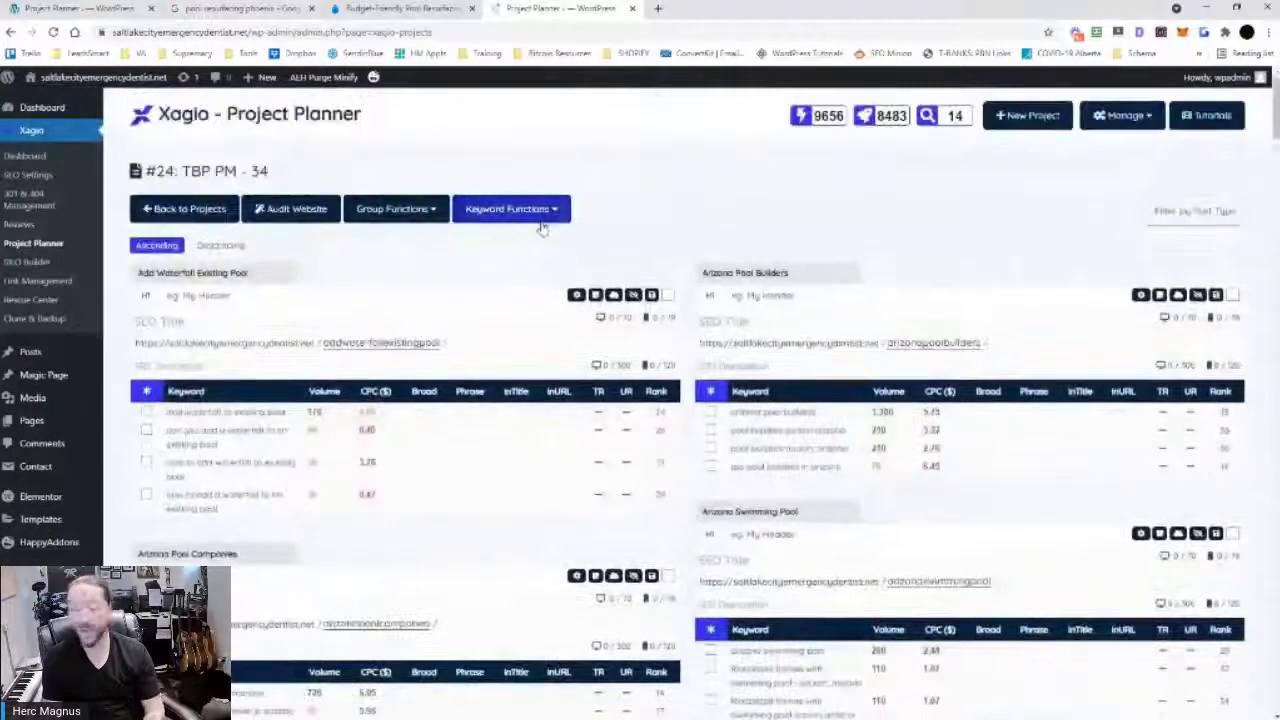
{"action": "left_click", "coordinate": [531, 208]}
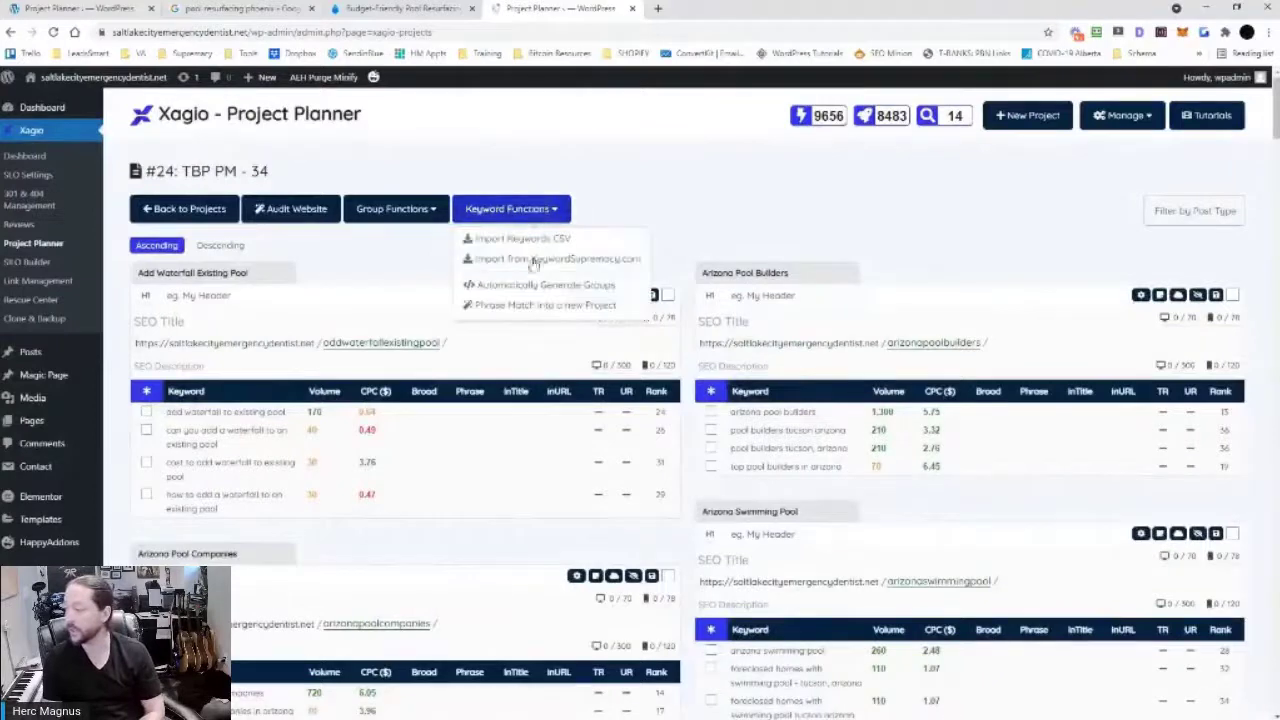
{"action": "left_click", "coordinate": [690, 283]}
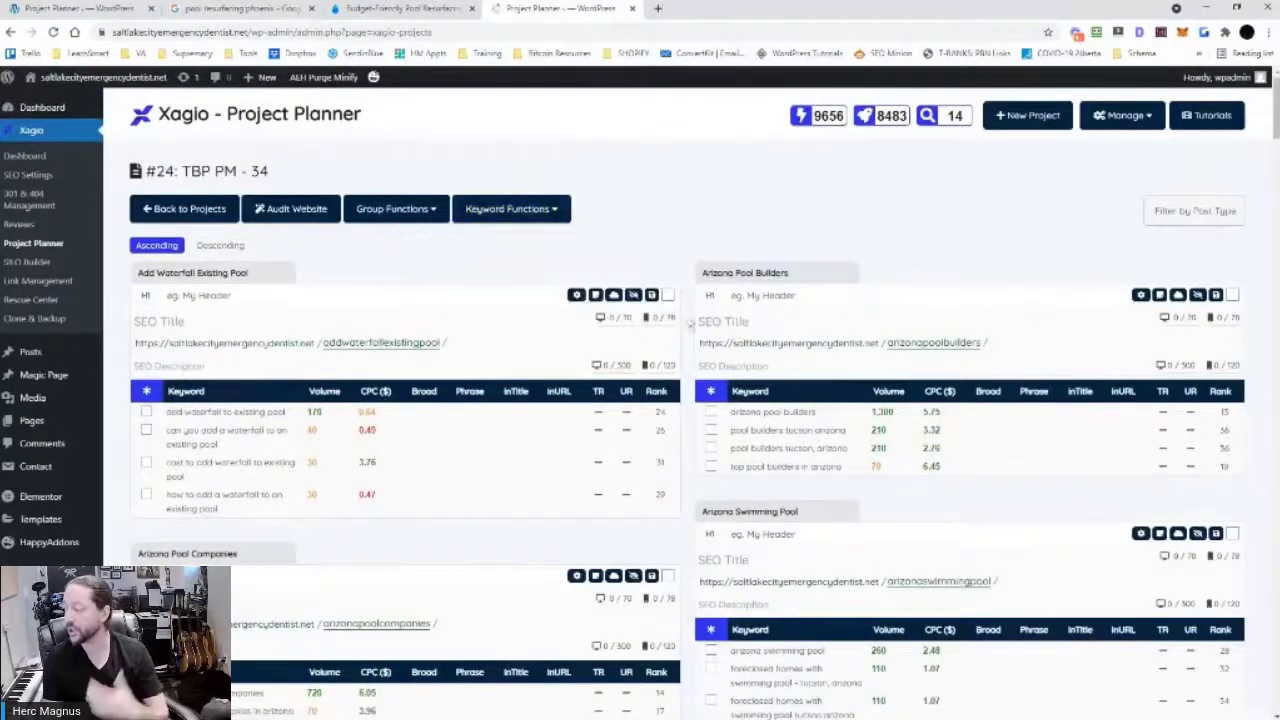
{"action": "scroll", "coordinate": [690, 300], "scroll_direction": "down", "scroll_amount": 3}
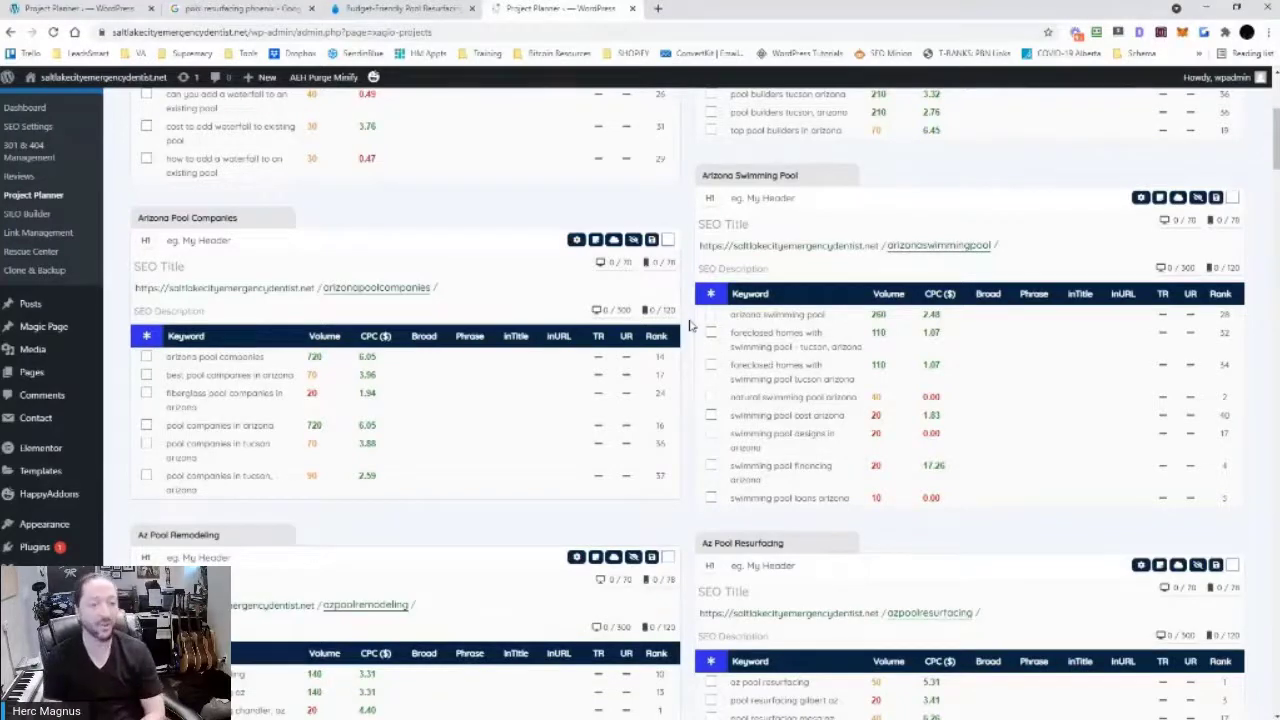
{"action": "scroll", "coordinate": [690, 325], "scroll_direction": "up", "scroll_amount": 5}
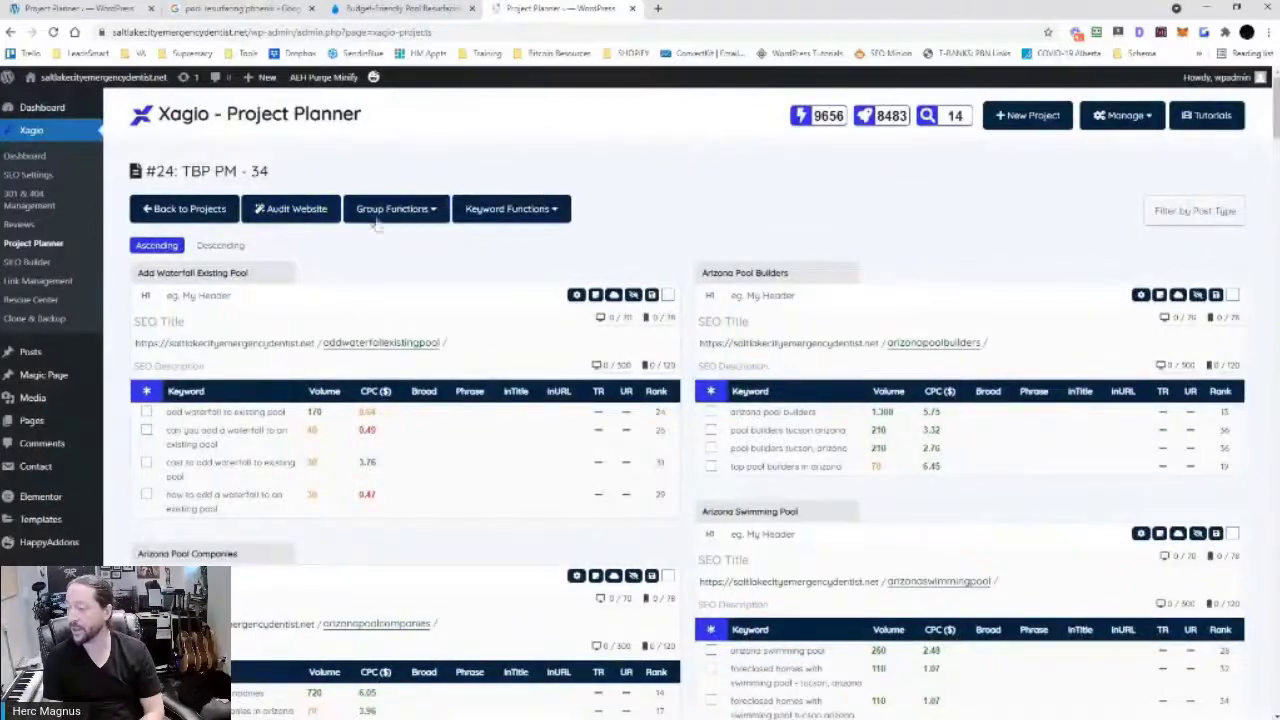
{"action": "left_click", "coordinate": [509, 210]}
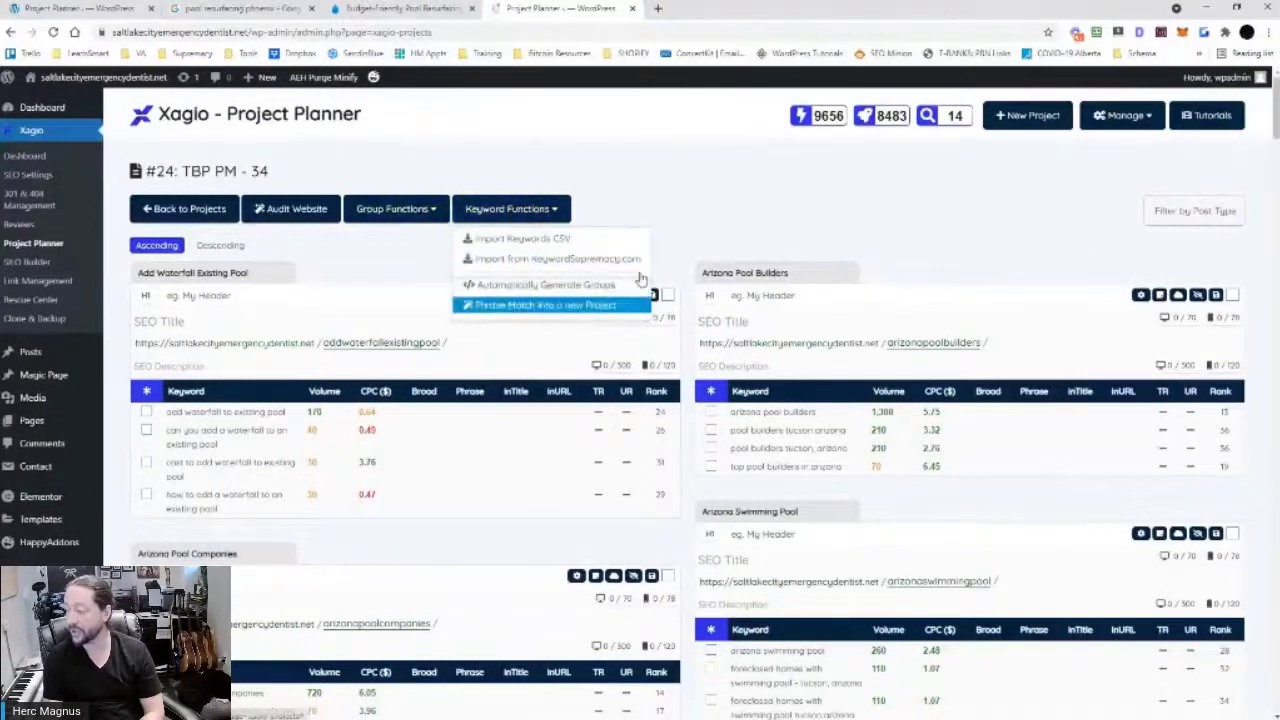
{"action": "scroll", "coordinate": [686, 283], "scroll_direction": "down", "scroll_amount": 15}
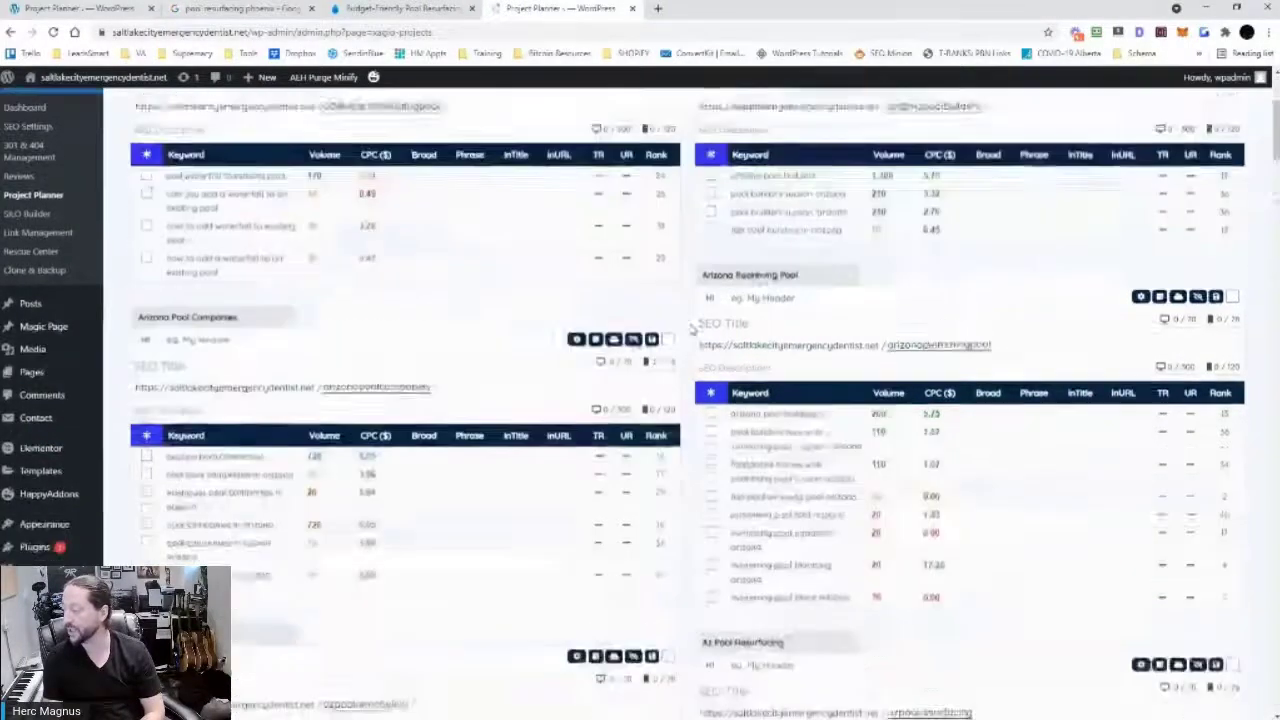
{"action": "scroll", "coordinate": [690, 335], "scroll_direction": "down", "scroll_amount": 5}
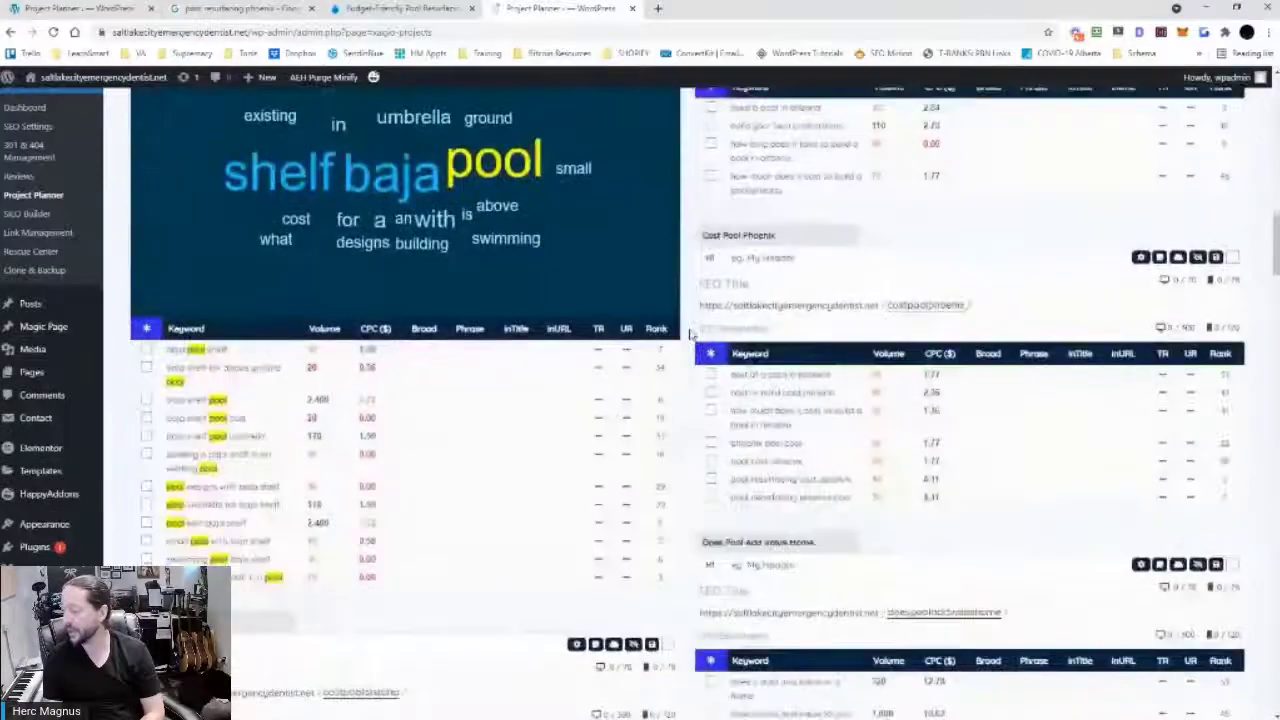
Examine the remaining phrase-matched groups of TBP PM - 34, from Cost Pool Arizona down through Miscellaneous, Mesa Az Pool and Pool Maintenance Winter
{"action": "scroll", "coordinate": [690, 335], "scroll_direction": "down", "scroll_amount": 5}
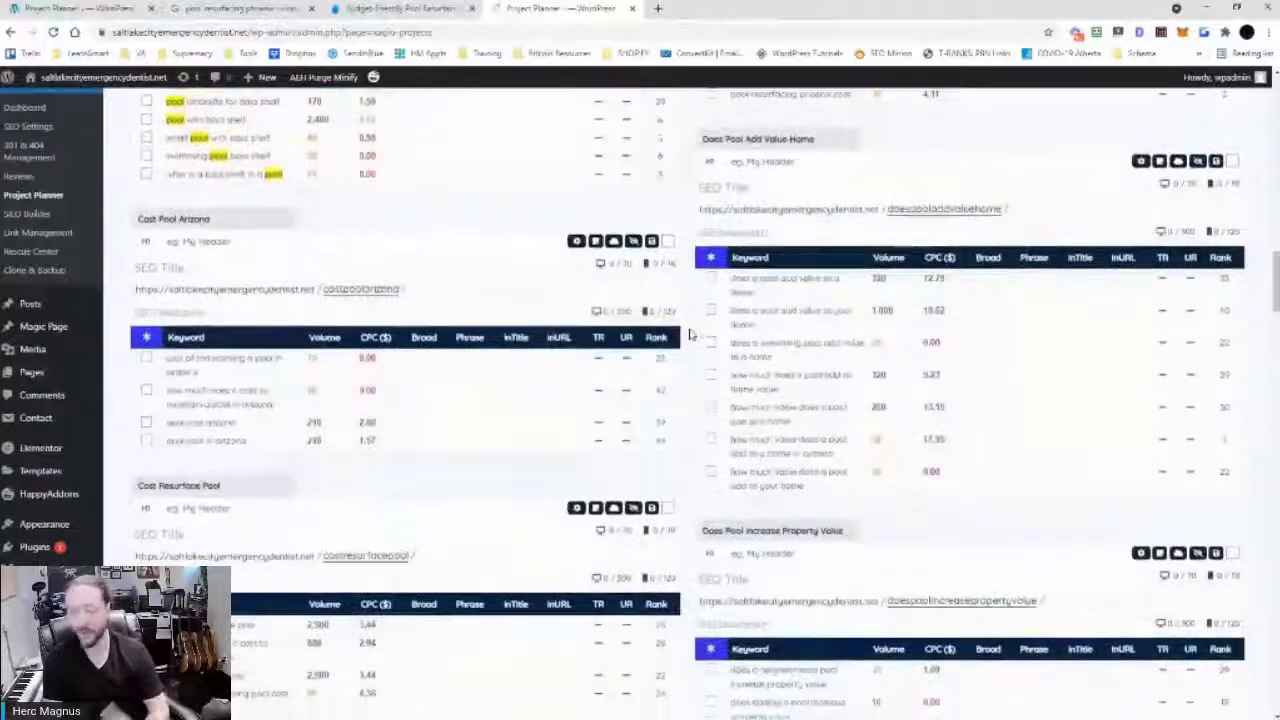
{"action": "scroll", "coordinate": [690, 335], "scroll_direction": "down", "scroll_amount": 5}
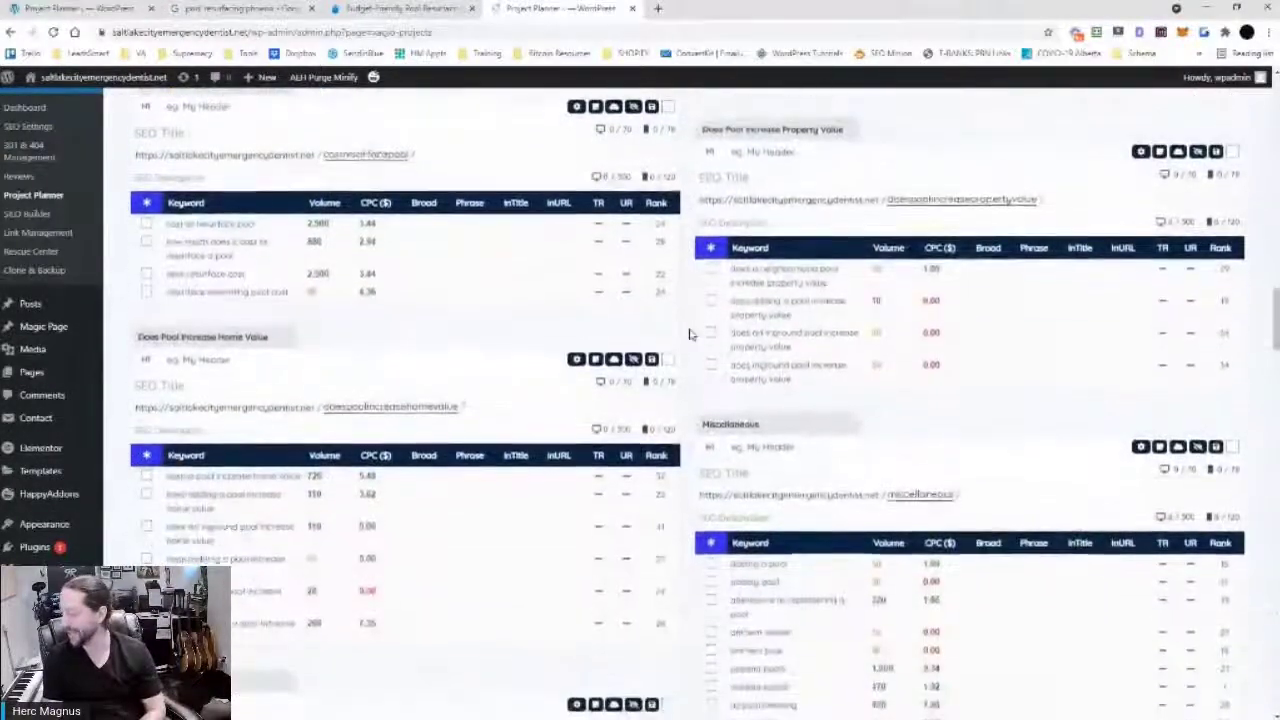
{"action": "scroll", "coordinate": [690, 335], "scroll_direction": "down", "scroll_amount": 5}
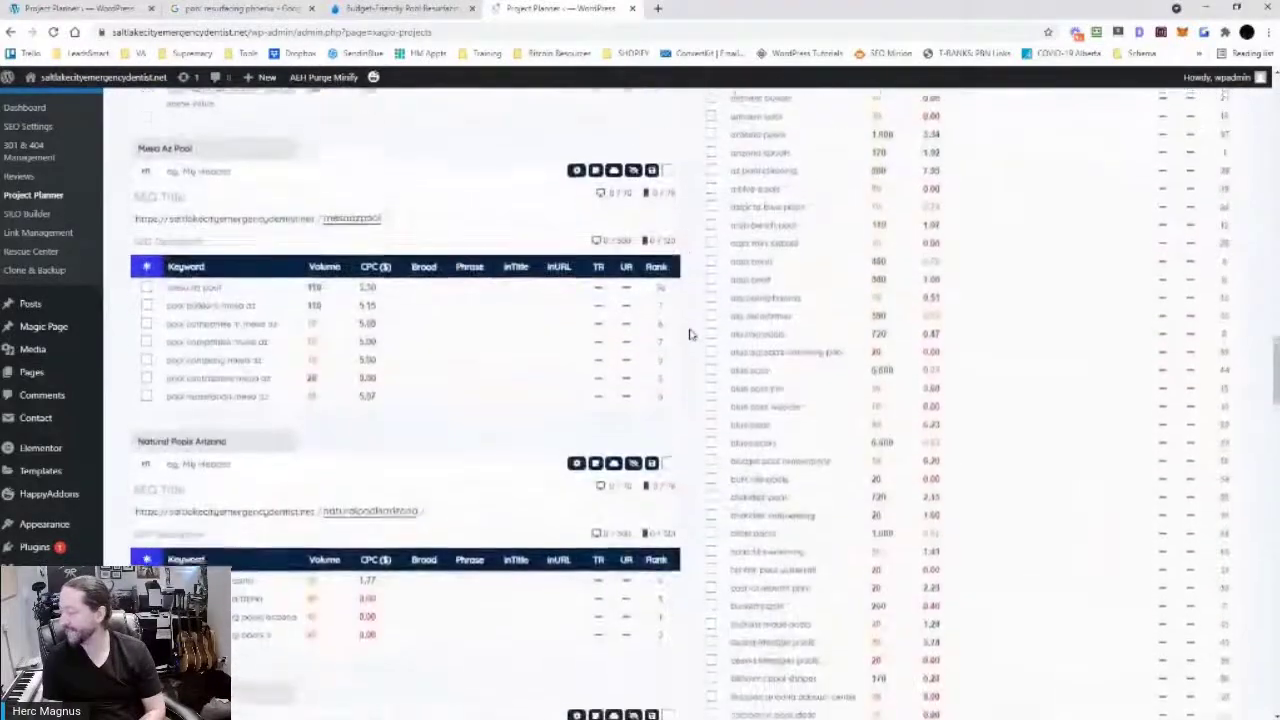
{"action": "scroll", "coordinate": [690, 335], "scroll_direction": "up", "scroll_amount": 10}
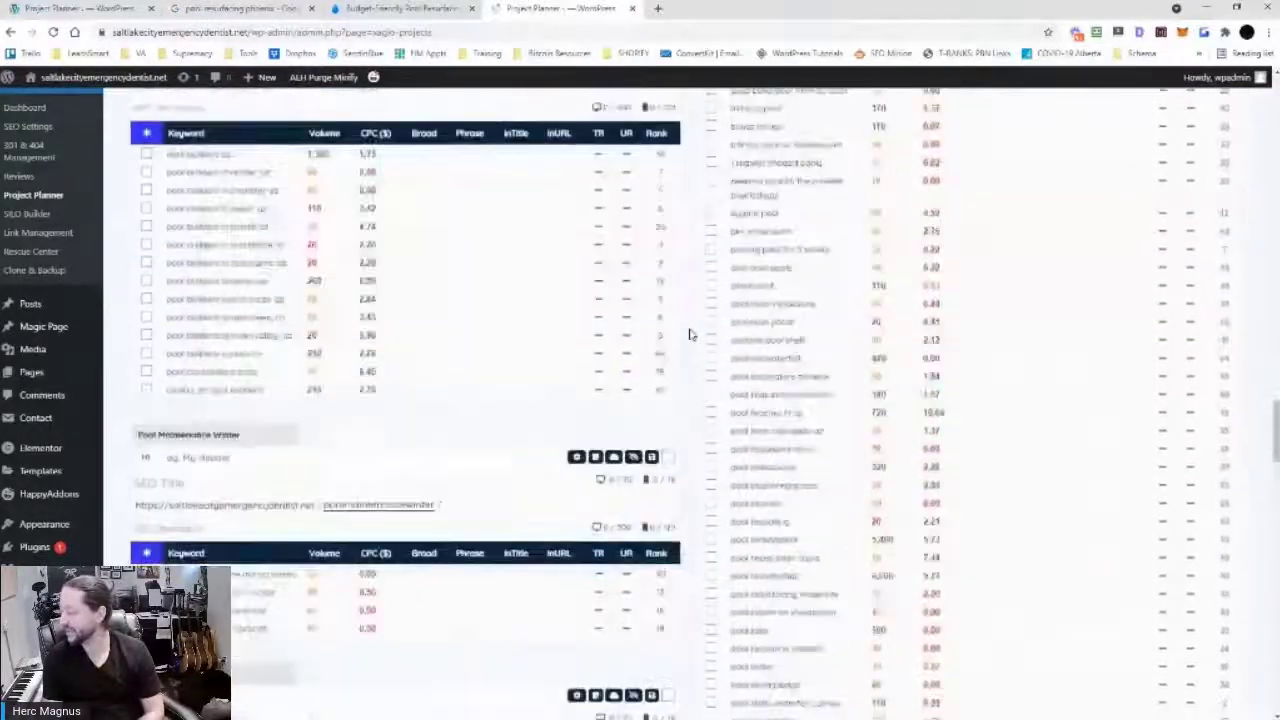
{"action": "scroll", "coordinate": [695, 288], "scroll_direction": "up", "scroll_amount": 15}
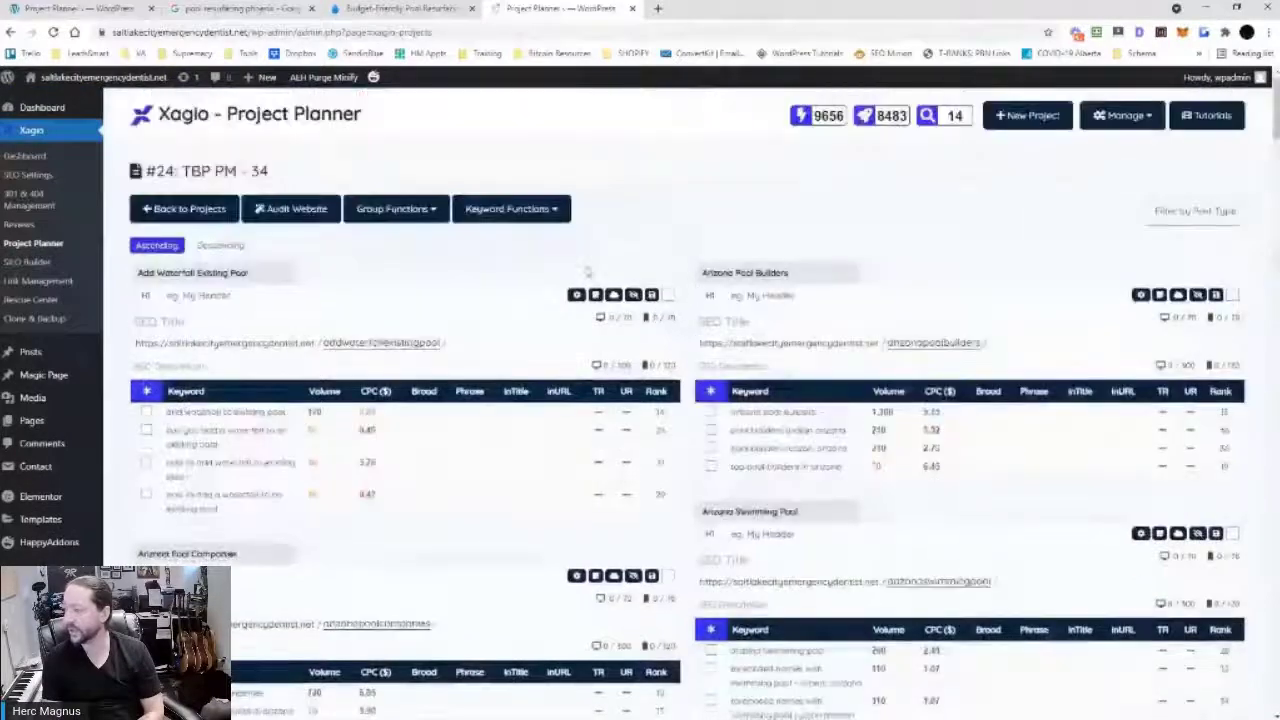
Return to the project list and open the AUDIT - truebluepools.com project
{"action": "left_click", "coordinate": [518, 209]}
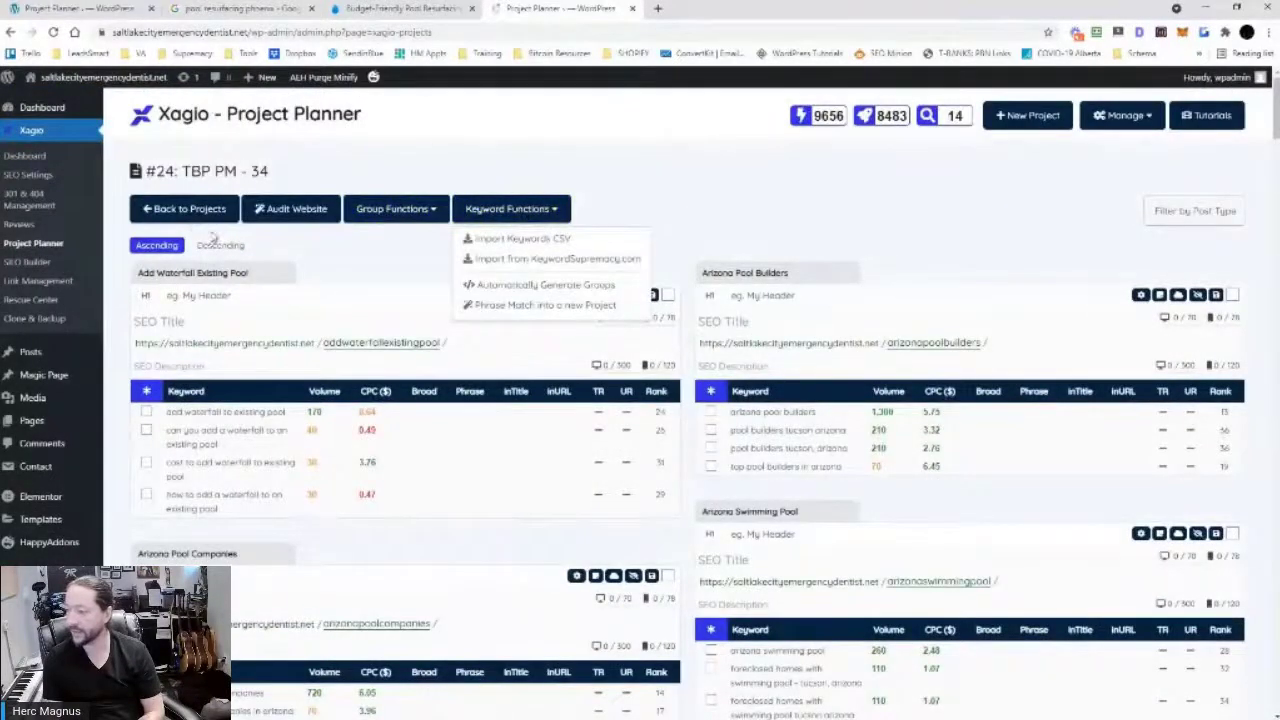
{"action": "left_click", "coordinate": [186, 209]}
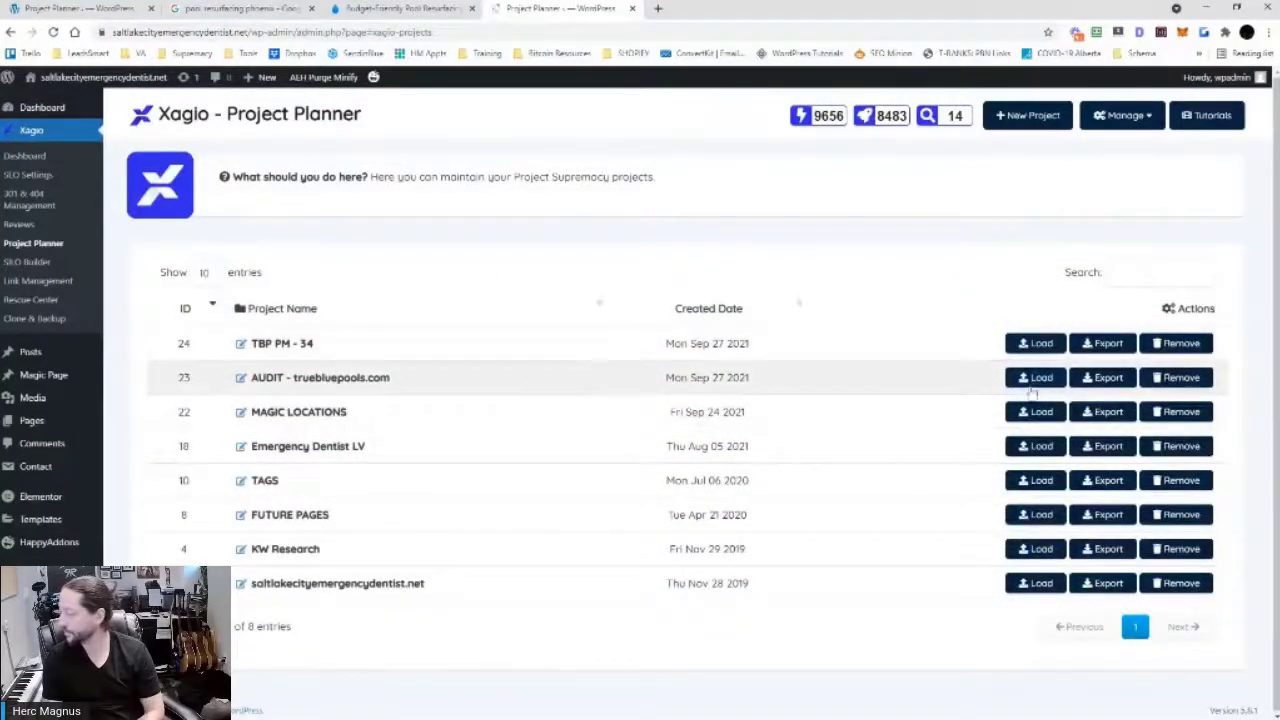
{"action": "scroll", "coordinate": [1040, 372], "scroll_direction": "down", "scroll_amount": 1}
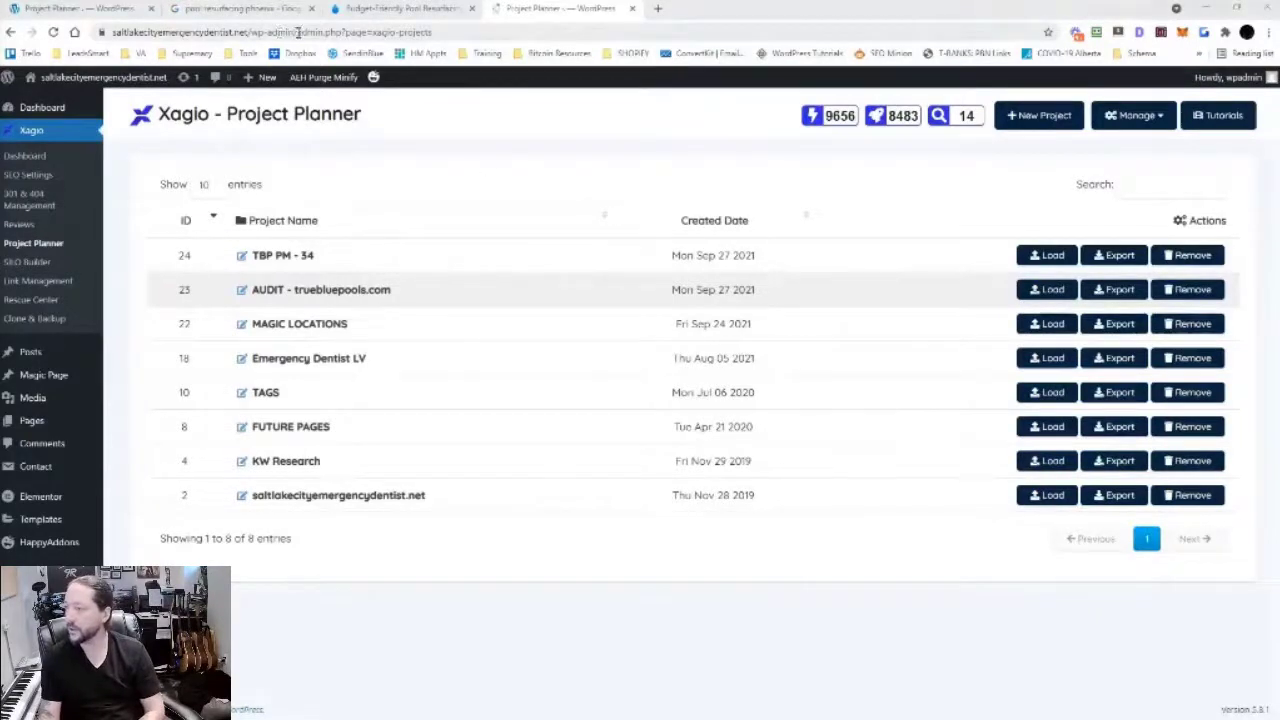
{"action": "left_click_drag", "start_coordinate": [297, 32], "coordinate": [621, 60]}
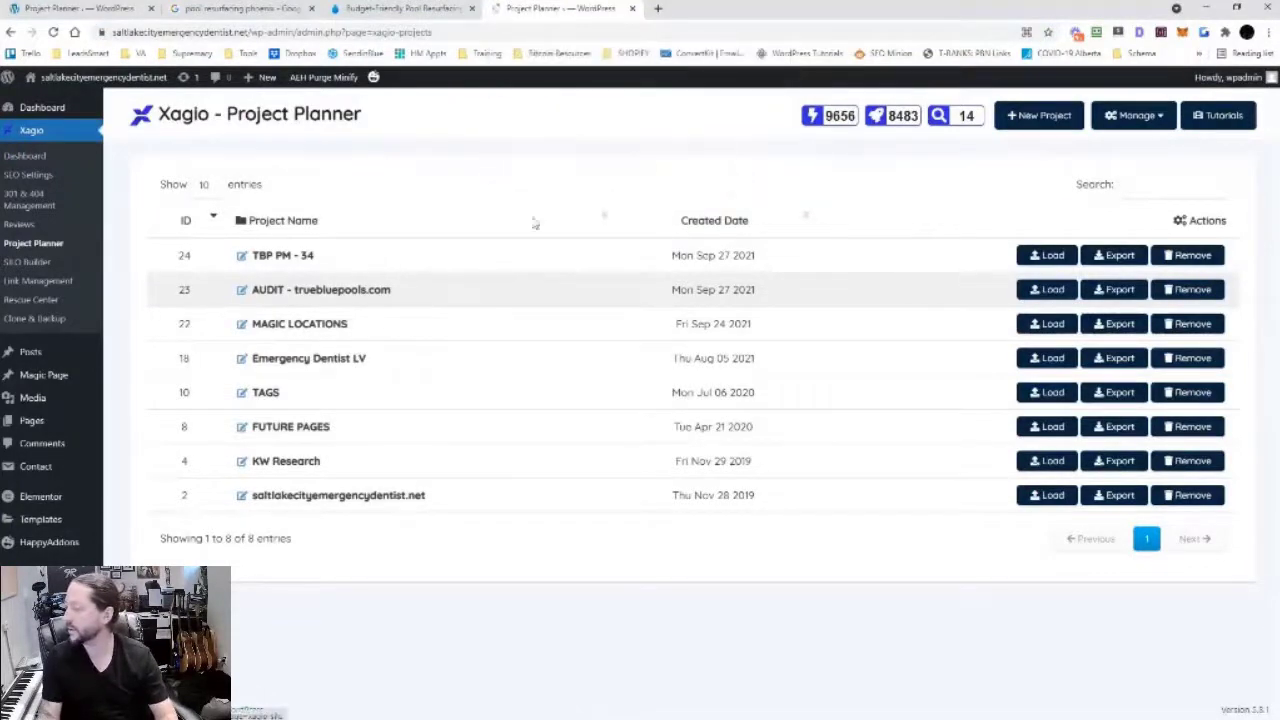
{"action": "scroll", "coordinate": [686, 251], "scroll_direction": "down", "scroll_amount": 10}
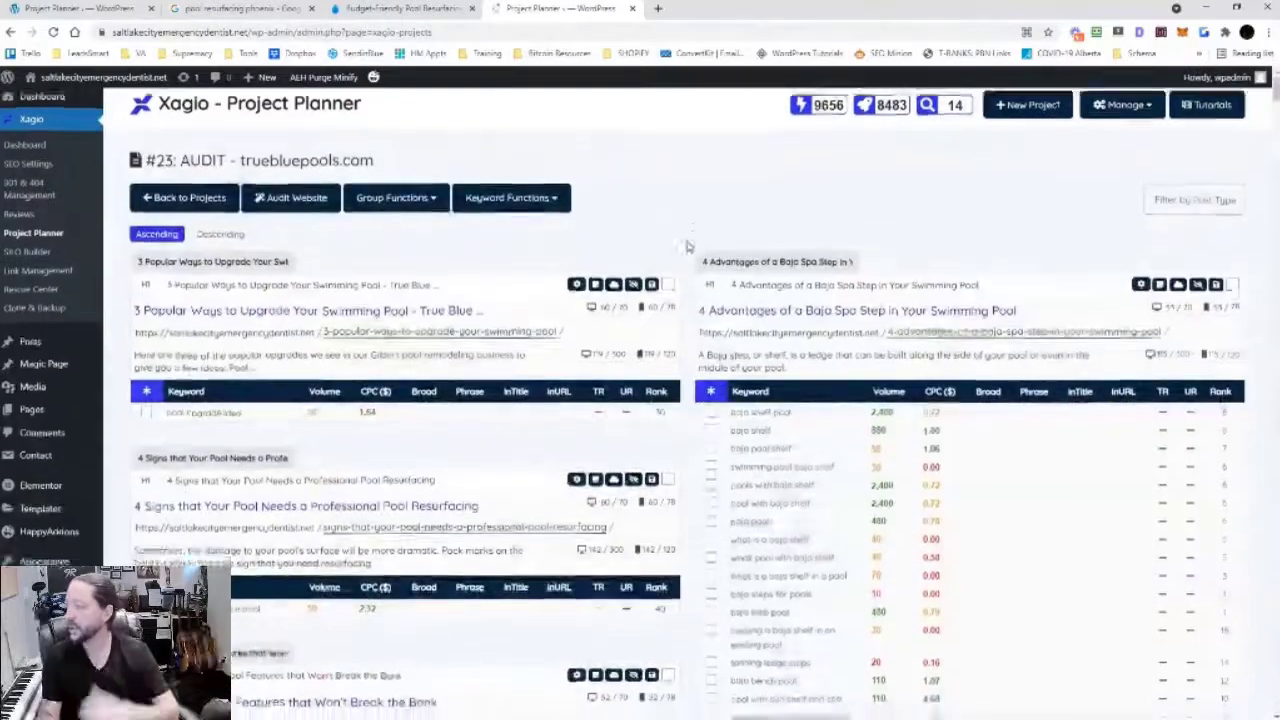
{"action": "scroll", "coordinate": [699, 362], "scroll_direction": "up", "scroll_amount": 10}
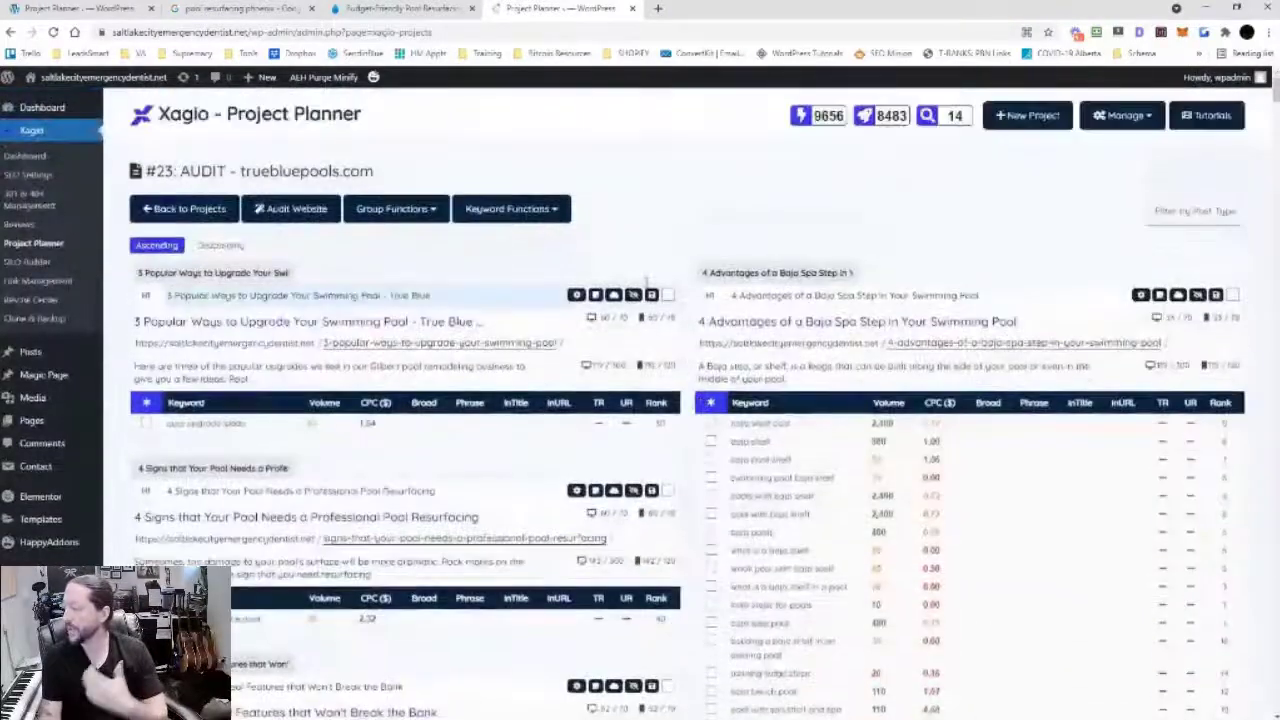
Start another phrase match into a new project from the audit and look through the keywords selected for matching
{"action": "left_click", "coordinate": [533, 213]}
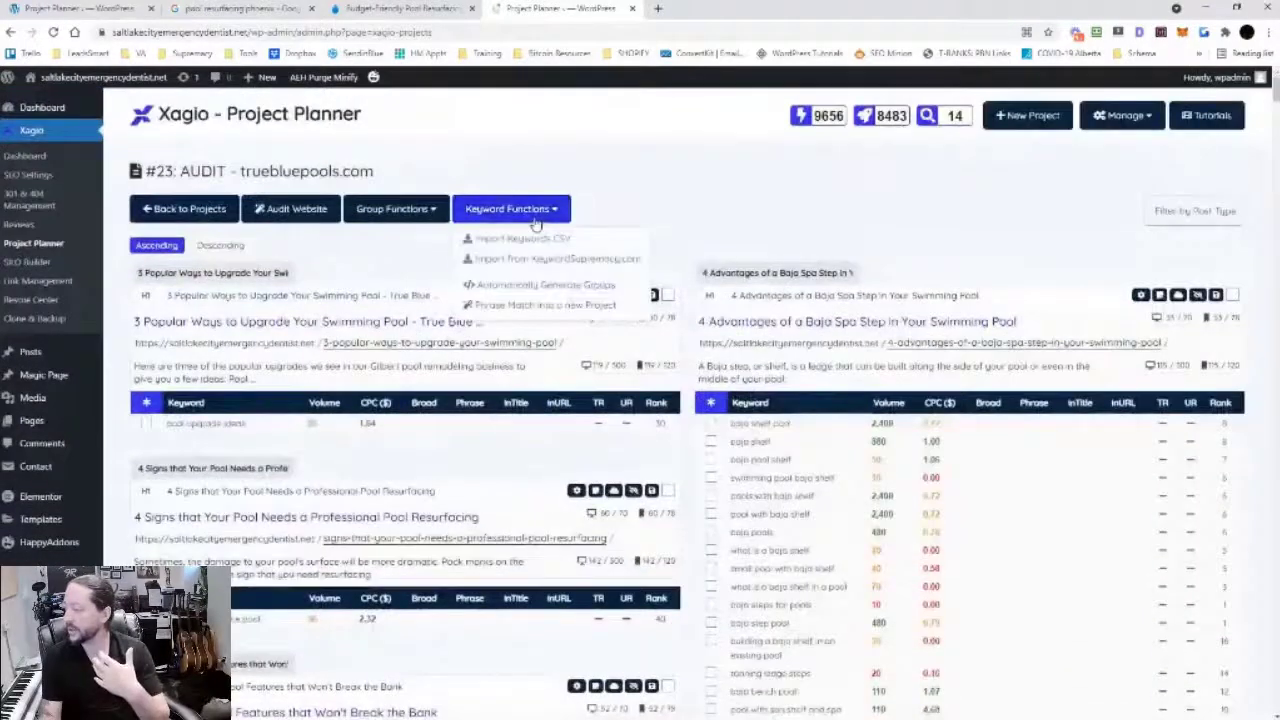
{"action": "left_click", "coordinate": [535, 306]}
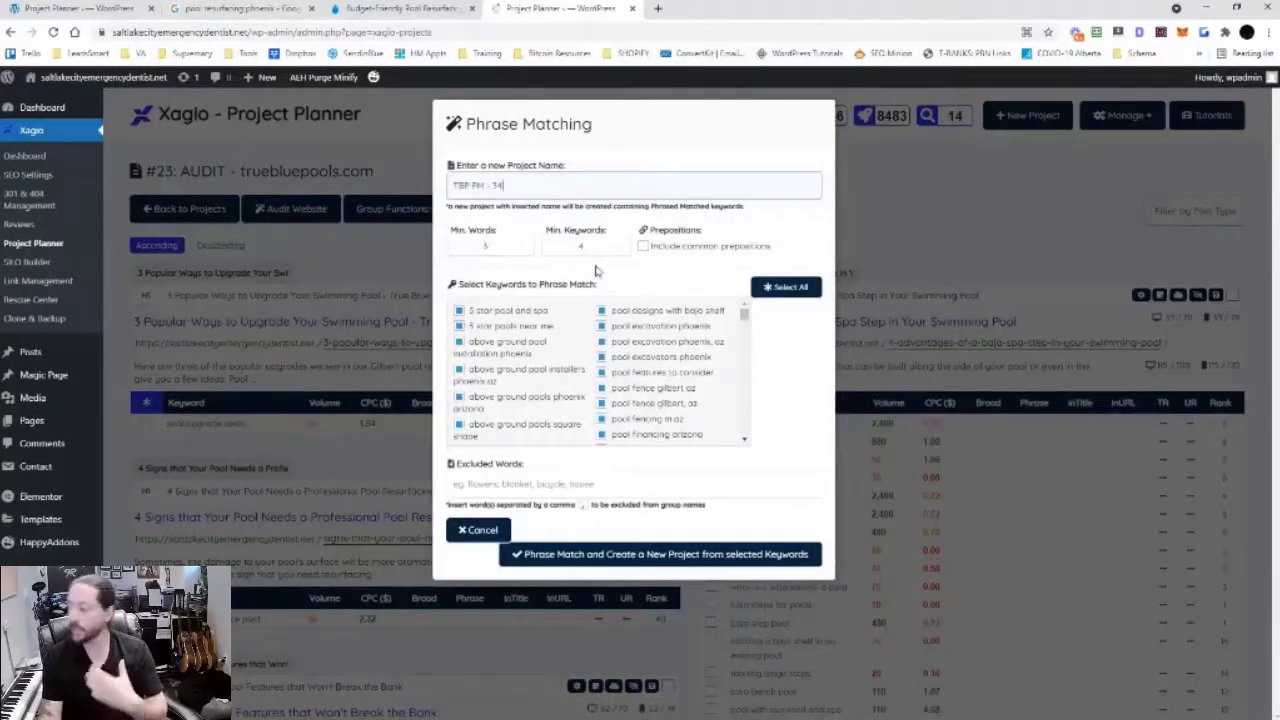
{"action": "scroll", "coordinate": [636, 362], "scroll_direction": "down", "scroll_amount": 5}
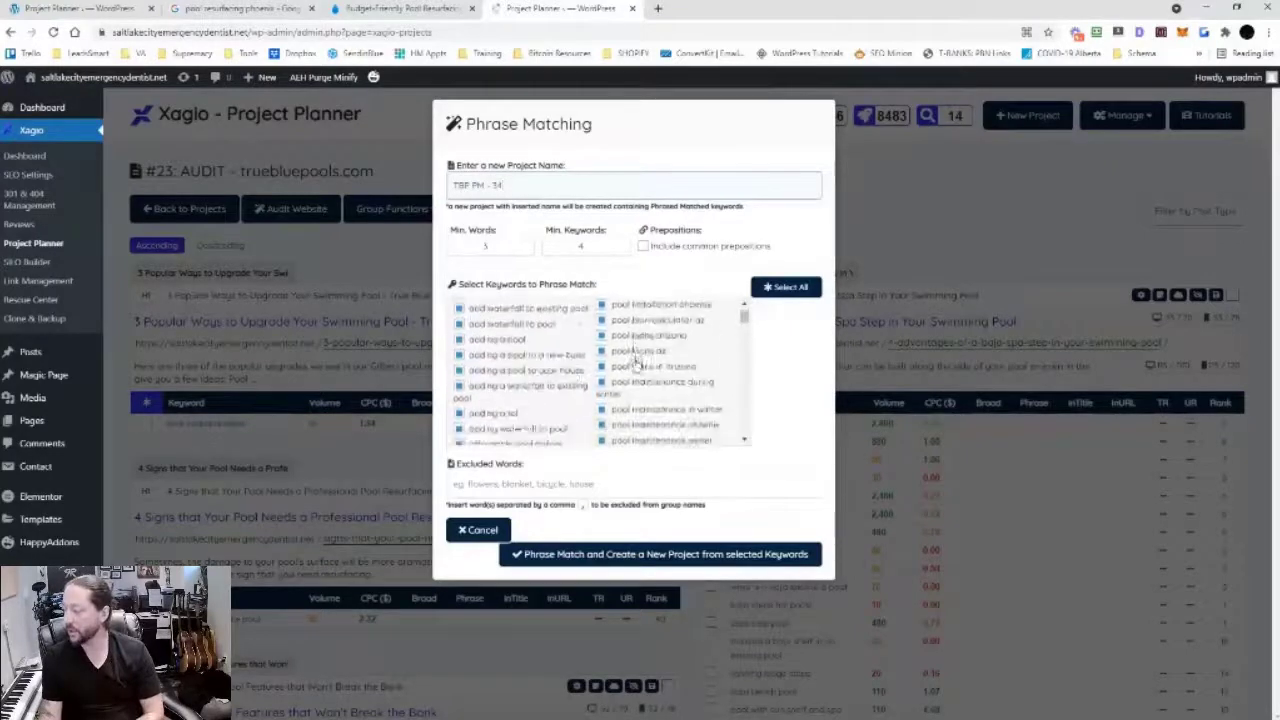
{"action": "scroll", "coordinate": [636, 362], "scroll_direction": "down", "scroll_amount": 10}
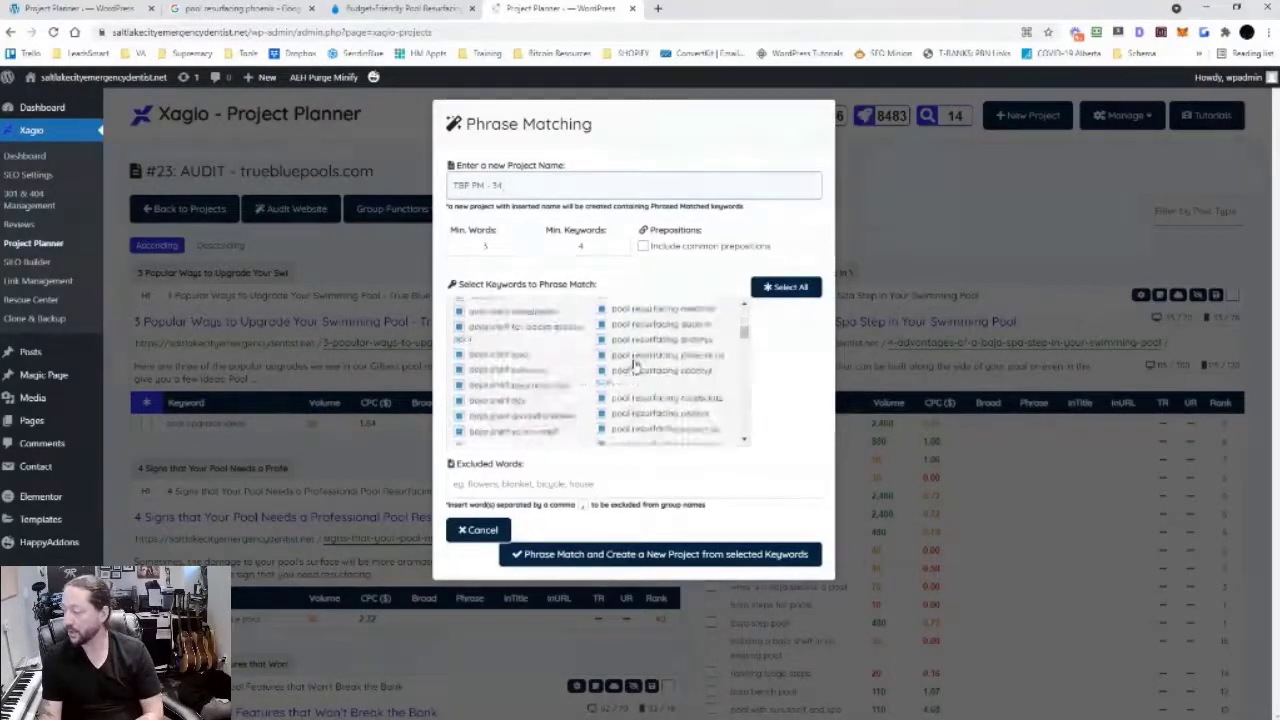
{"action": "scroll", "coordinate": [636, 362], "scroll_direction": "up", "scroll_amount": 8}
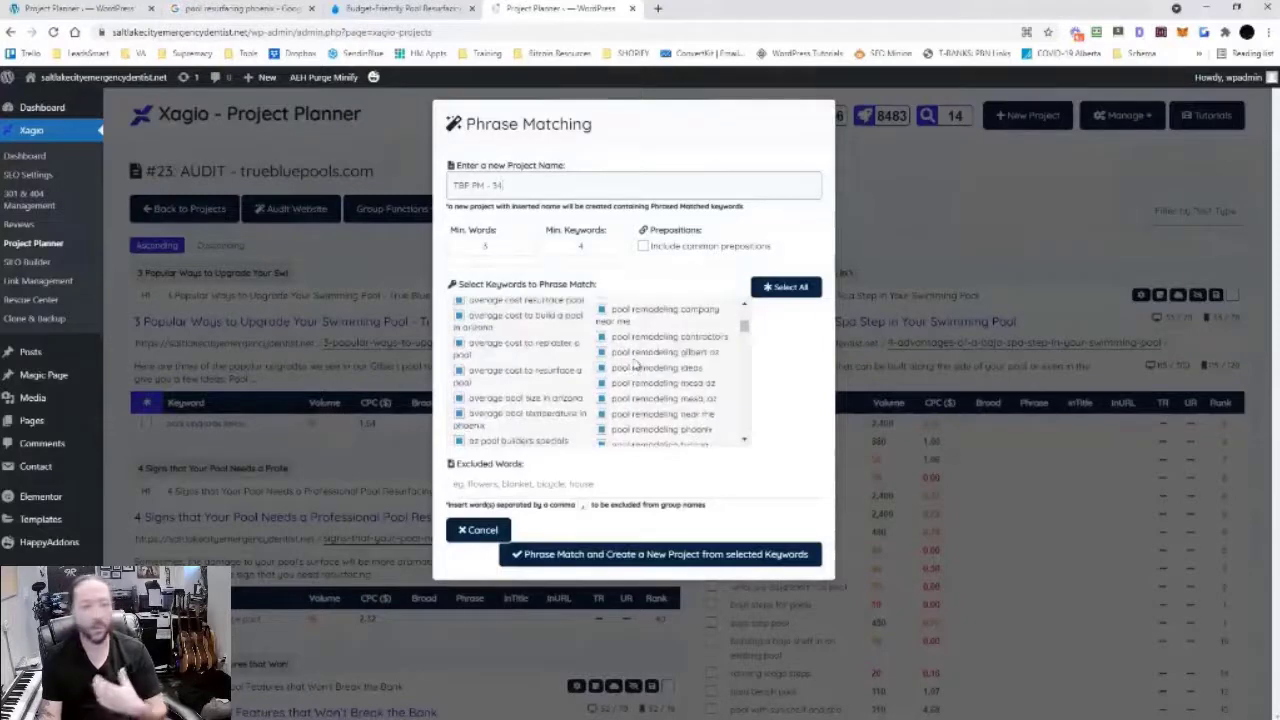
{"action": "scroll", "coordinate": [636, 366], "scroll_direction": "up", "scroll_amount": 5}
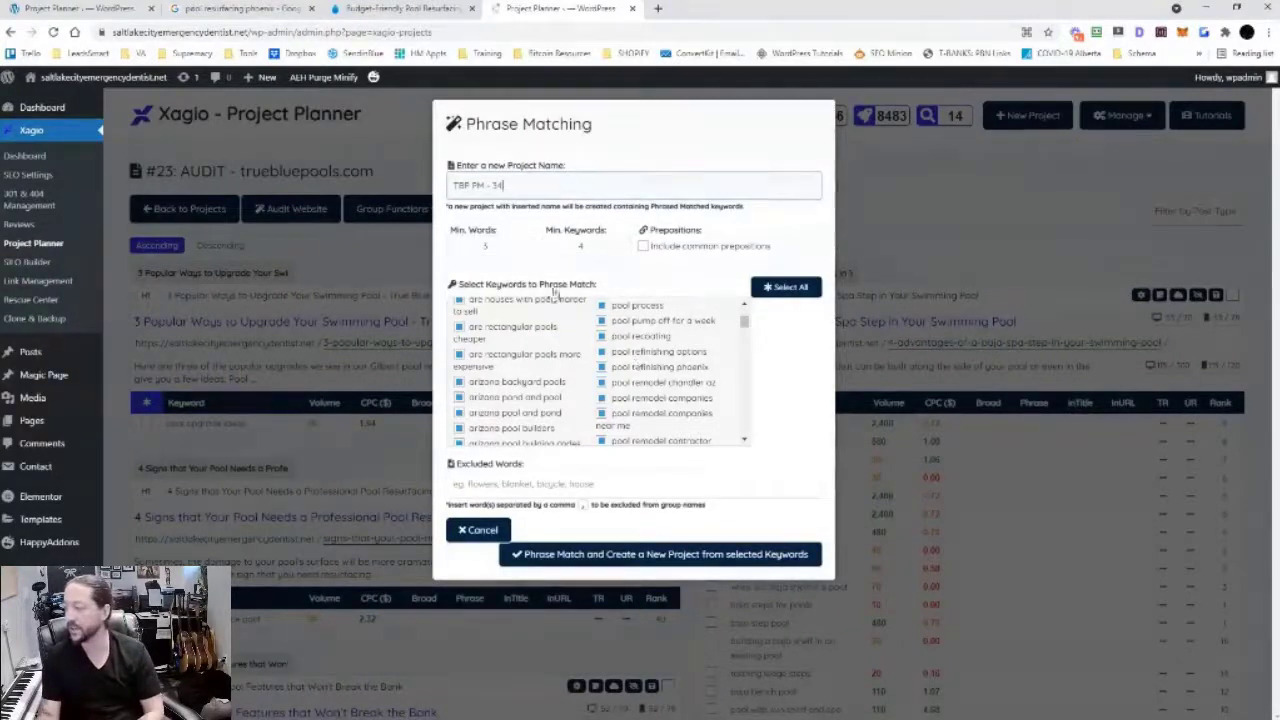
Try a minimum of 2 words and 6 keywords for the phrase match
{"action": "double_click", "coordinate": [484, 244]}
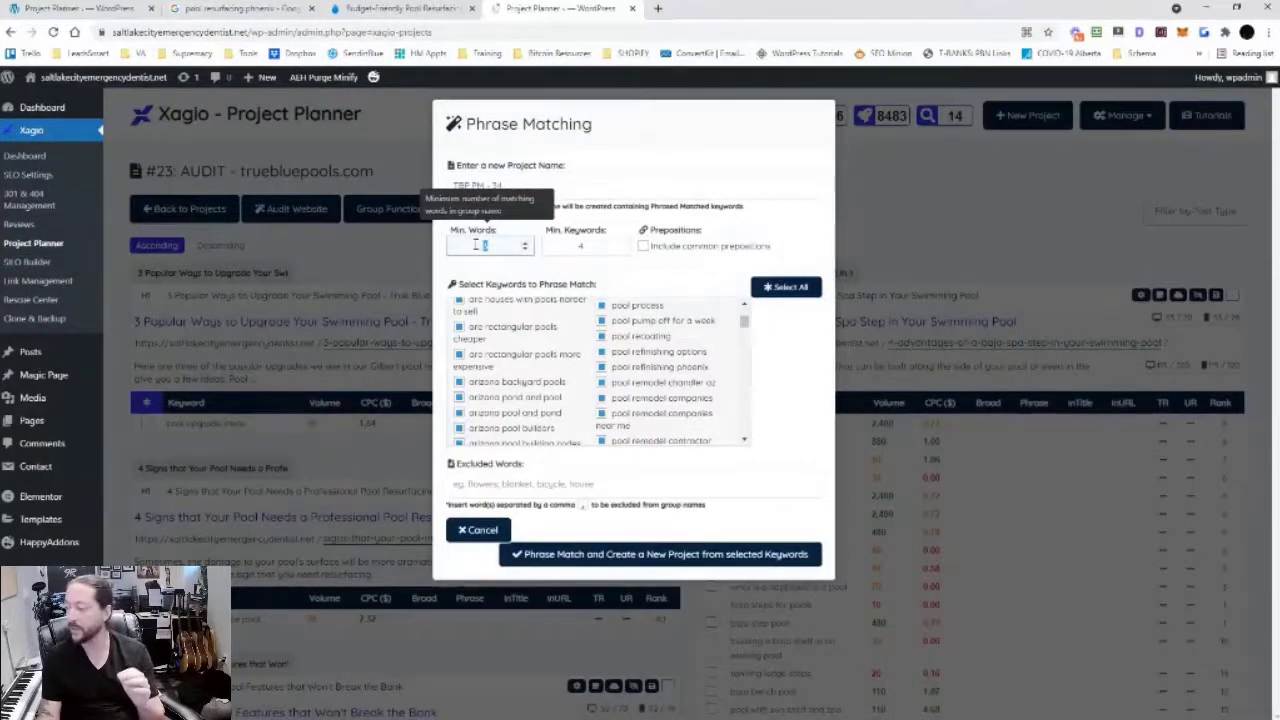
{"action": "double_click", "coordinate": [580, 245]}
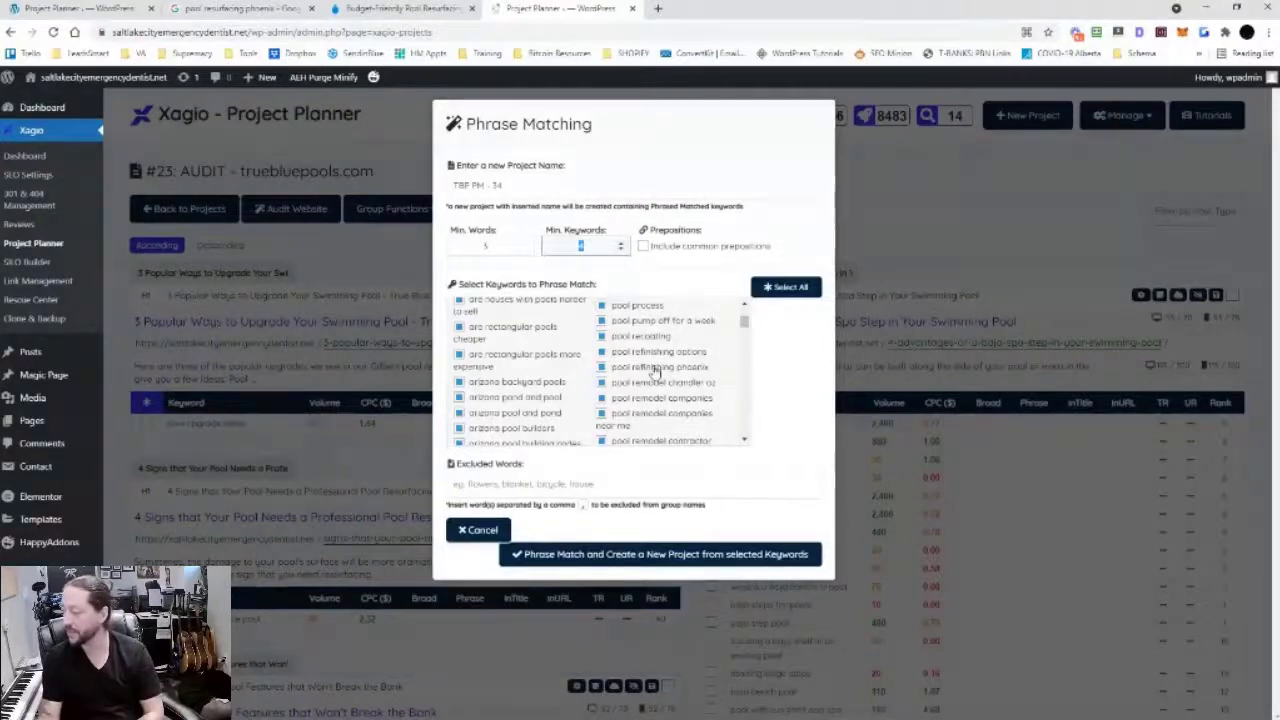
{"action": "scroll", "coordinate": [648, 368], "scroll_direction": "down", "scroll_amount": 3}
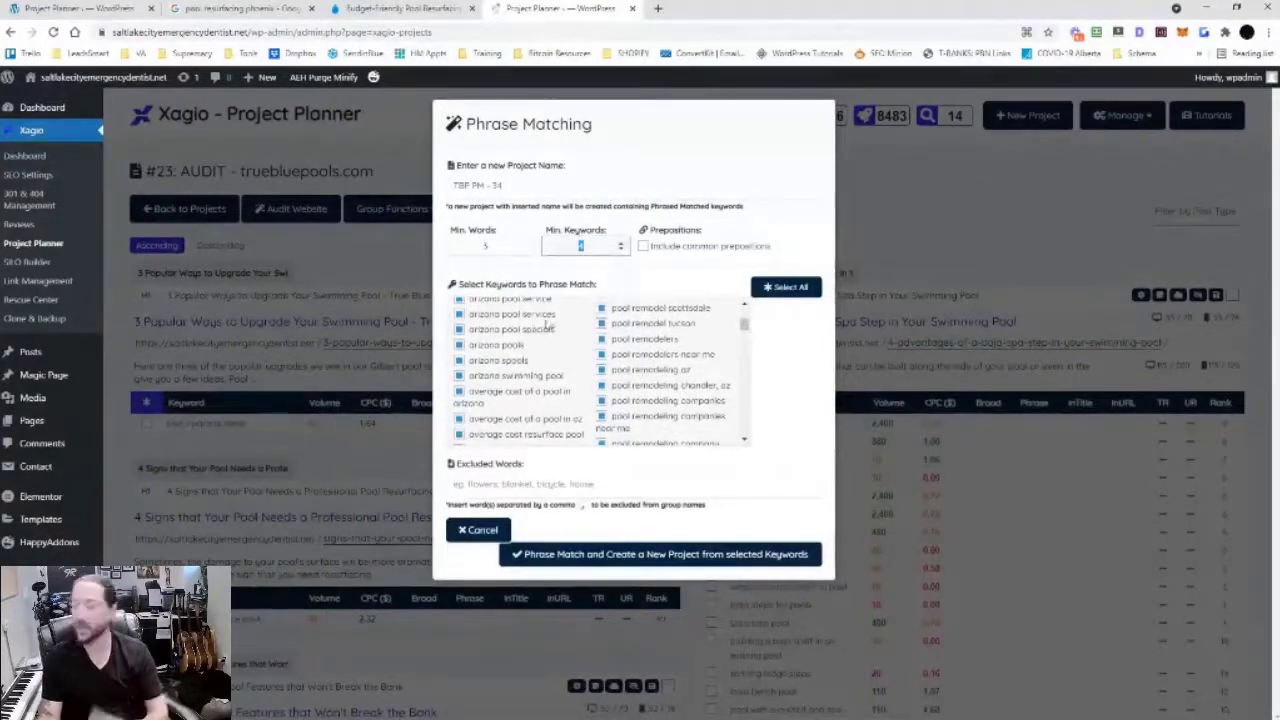
{"action": "double_click", "coordinate": [464, 249]}
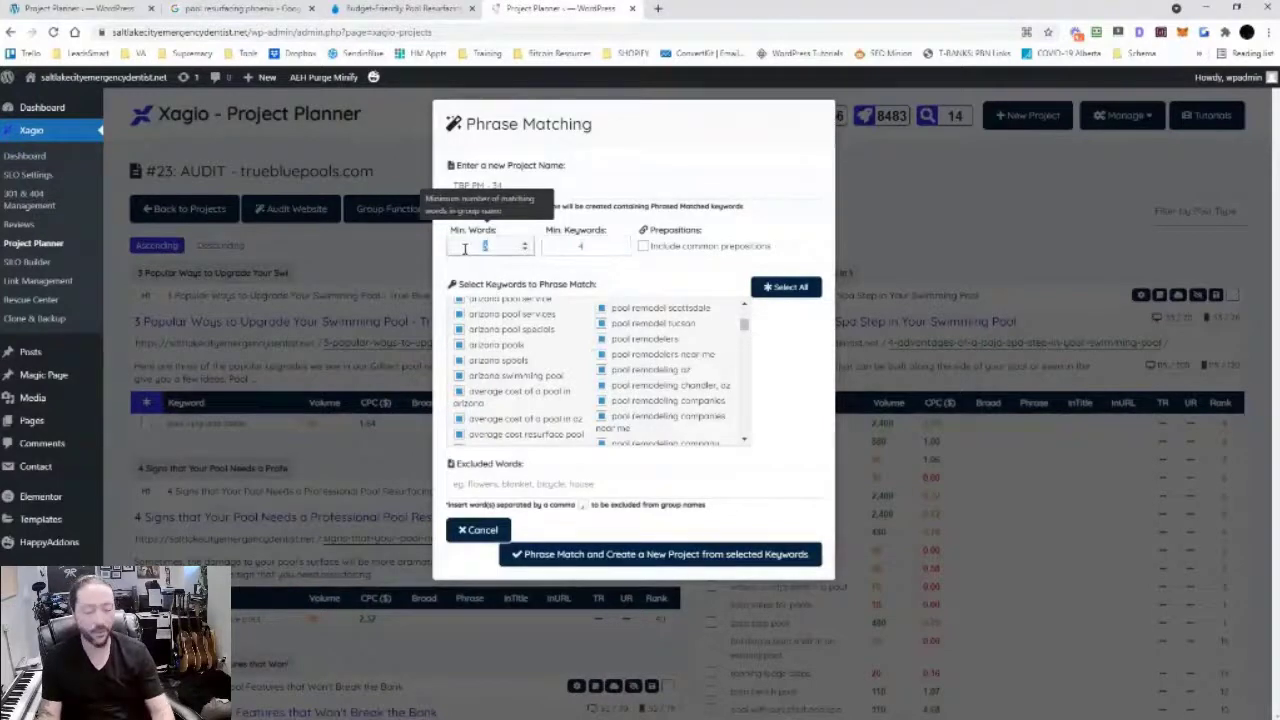
{"action": "type", "text": "2"}
{"action": "double_click", "coordinate": [547, 245]}
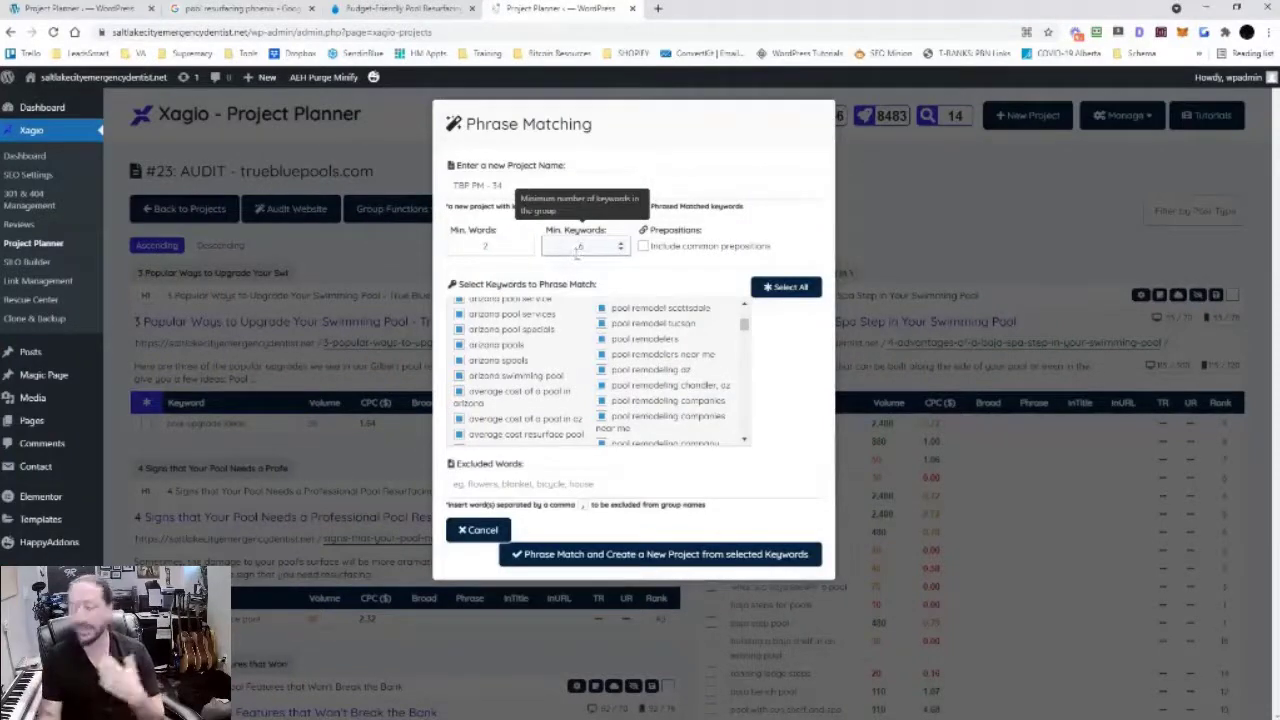
Set the phrase match to minimum 4 words and 3 keywords, name the project "TBP PM - 43" and create it
{"action": "double_click", "coordinate": [448, 240]}
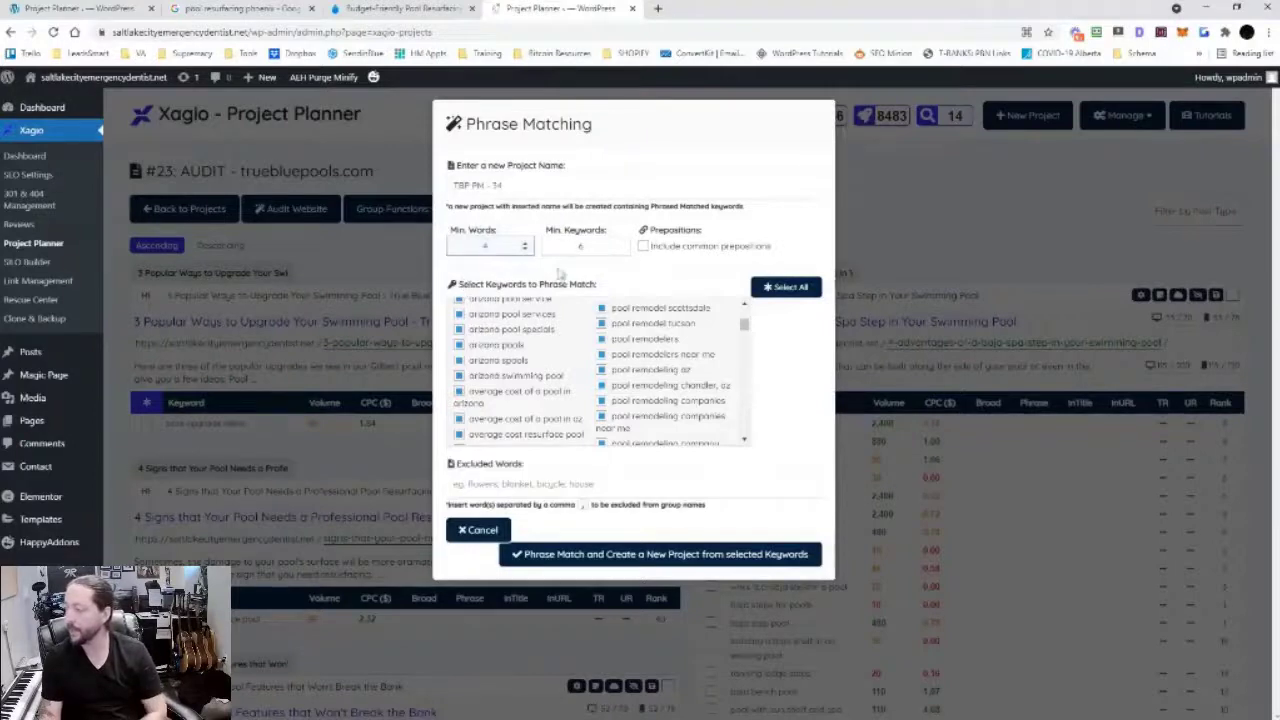
{"action": "double_click", "coordinate": [598, 248]}
{"action": "type", "text": "3"}
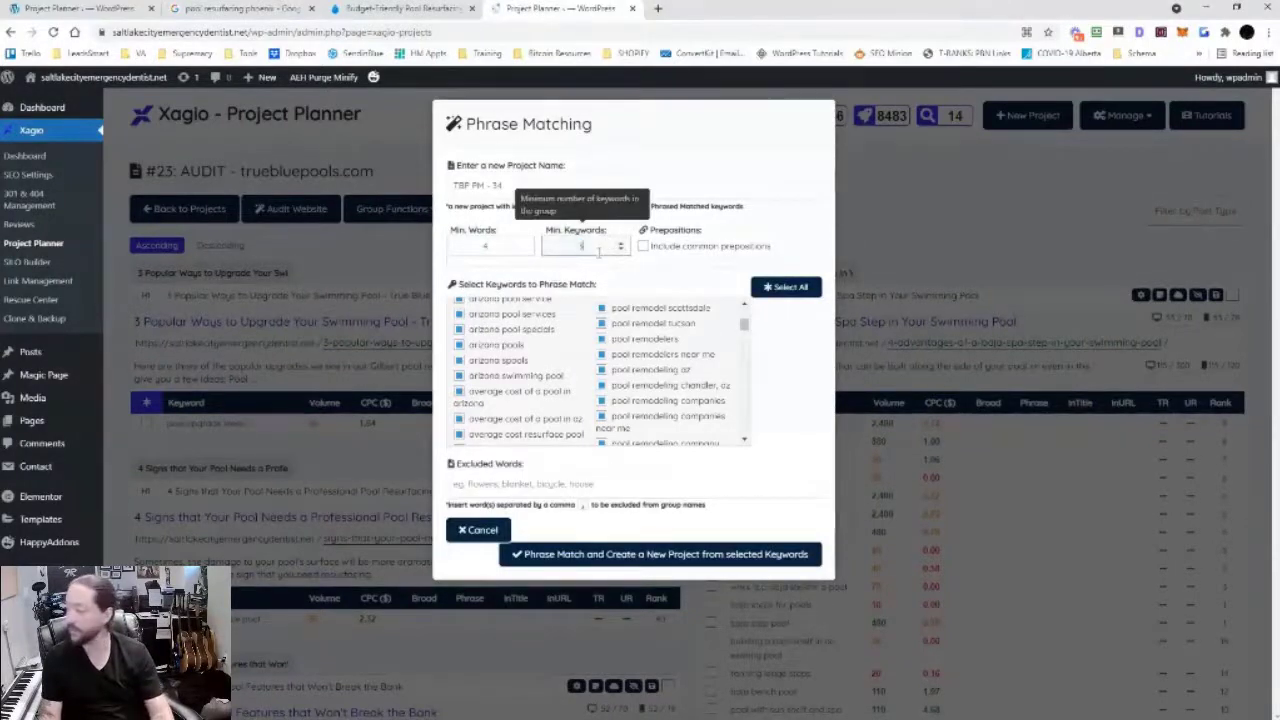
{"action": "double_click", "coordinate": [495, 184]}
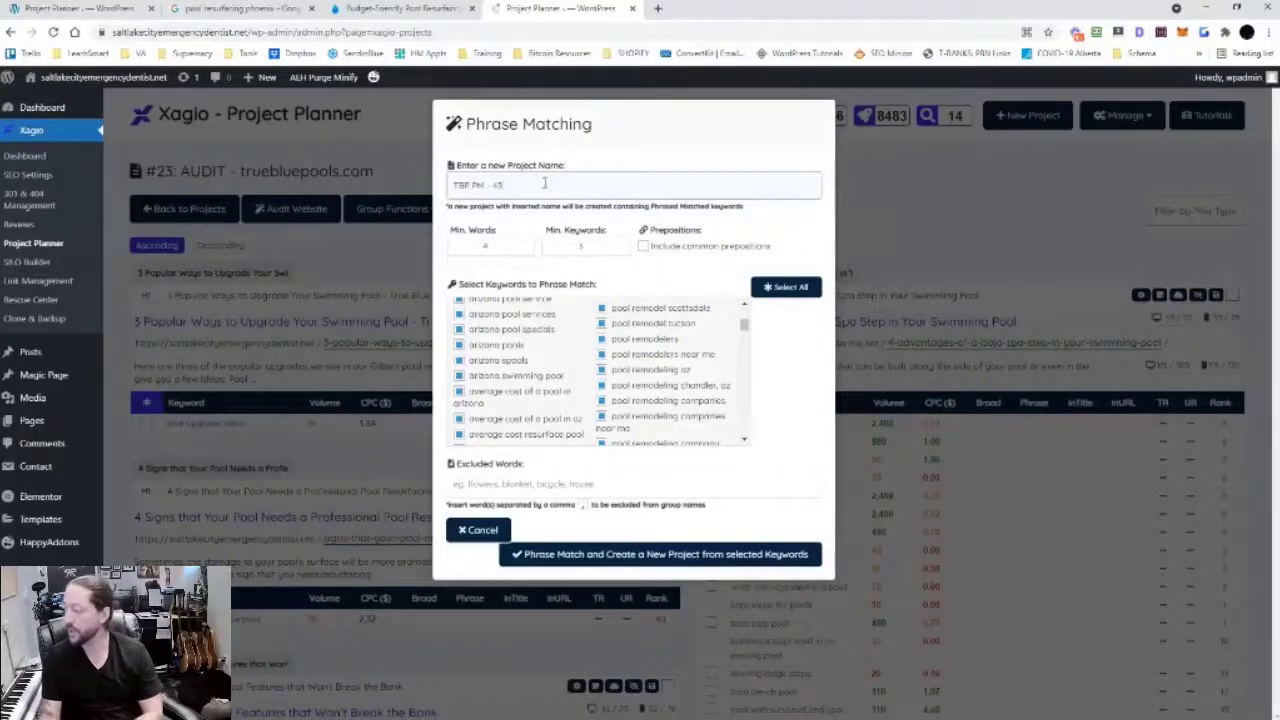
{"action": "left_click", "coordinate": [697, 558]}
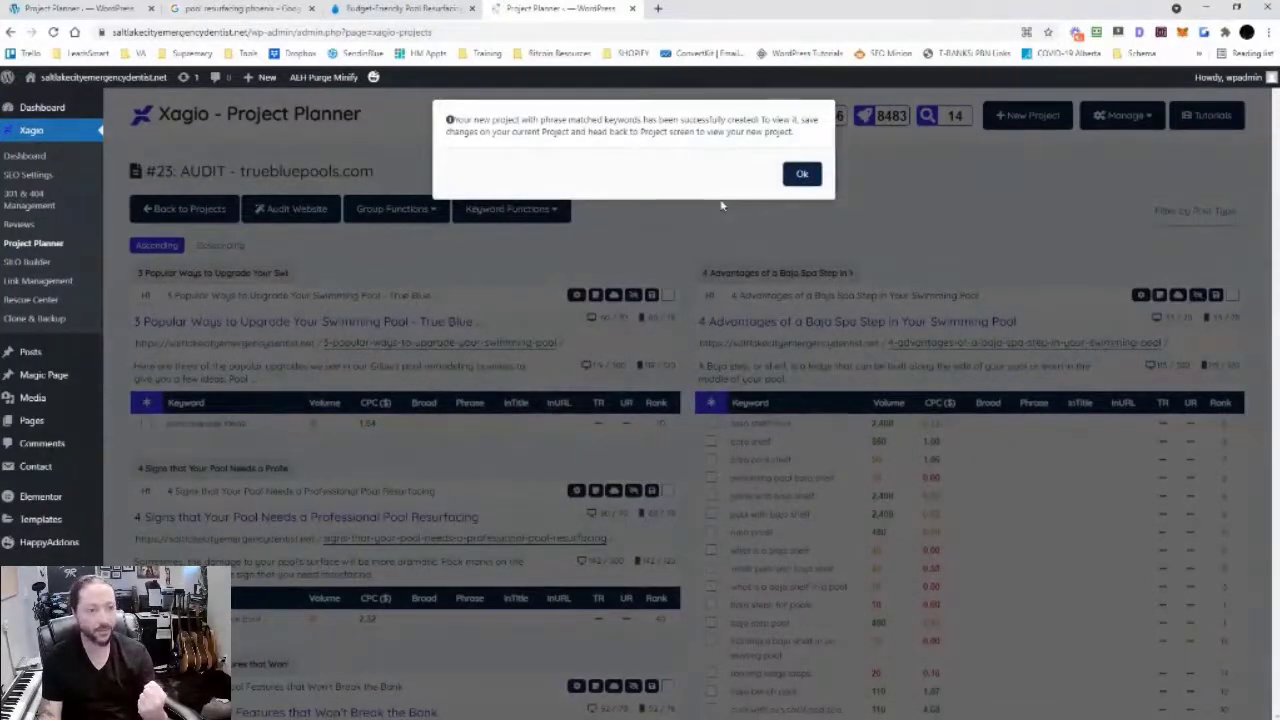
{"action": "left_click", "coordinate": [801, 174]}
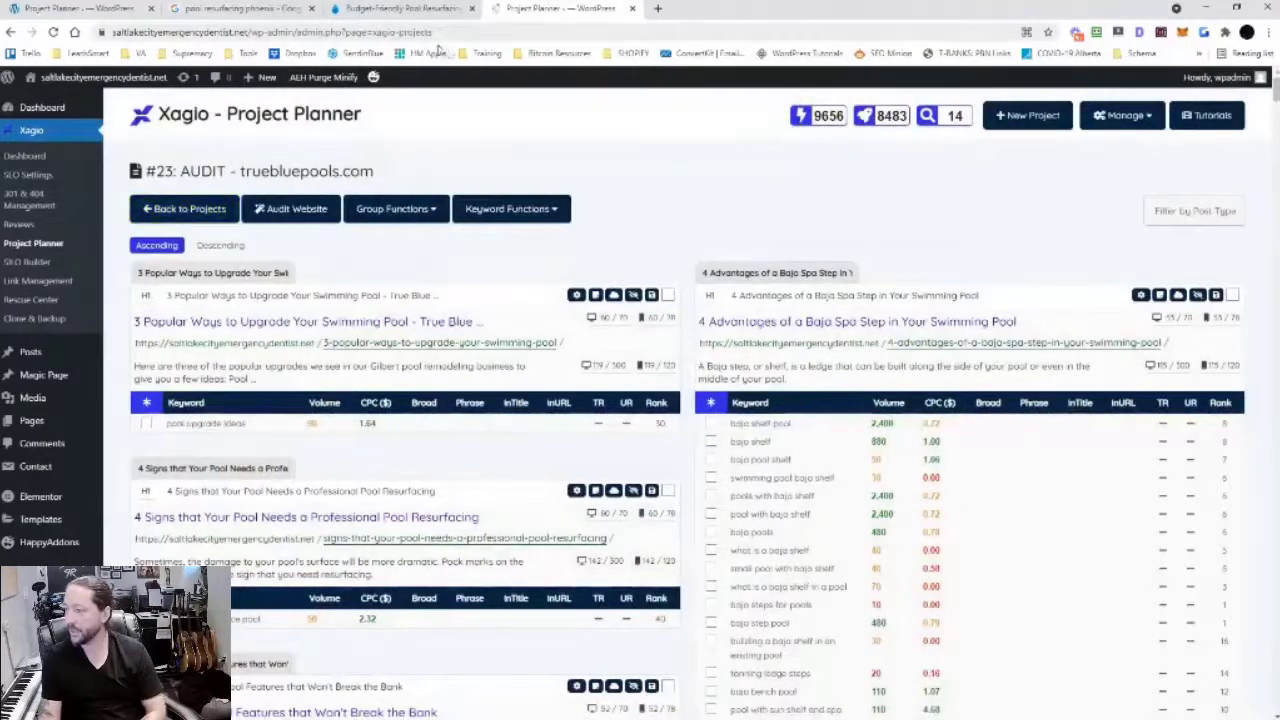
Open the site's wp-admin address in a new browser tab and go to Xagio's Project Planner
{"action": "left_click_drag", "start_coordinate": [297, 33], "coordinate": [112, 32]}
{"action": "key", "text": "ctrl+c"}
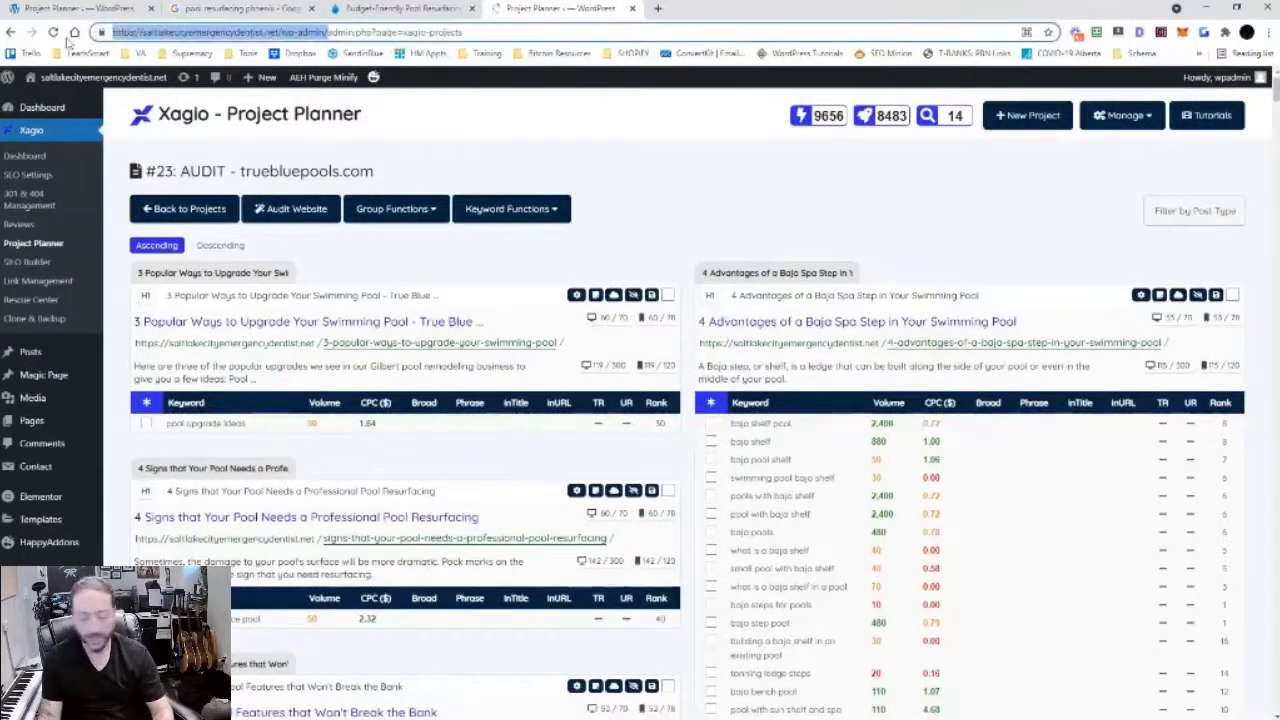
{"action": "left_click", "coordinate": [660, 9]}
{"action": "key", "text": "ctrl+v"}
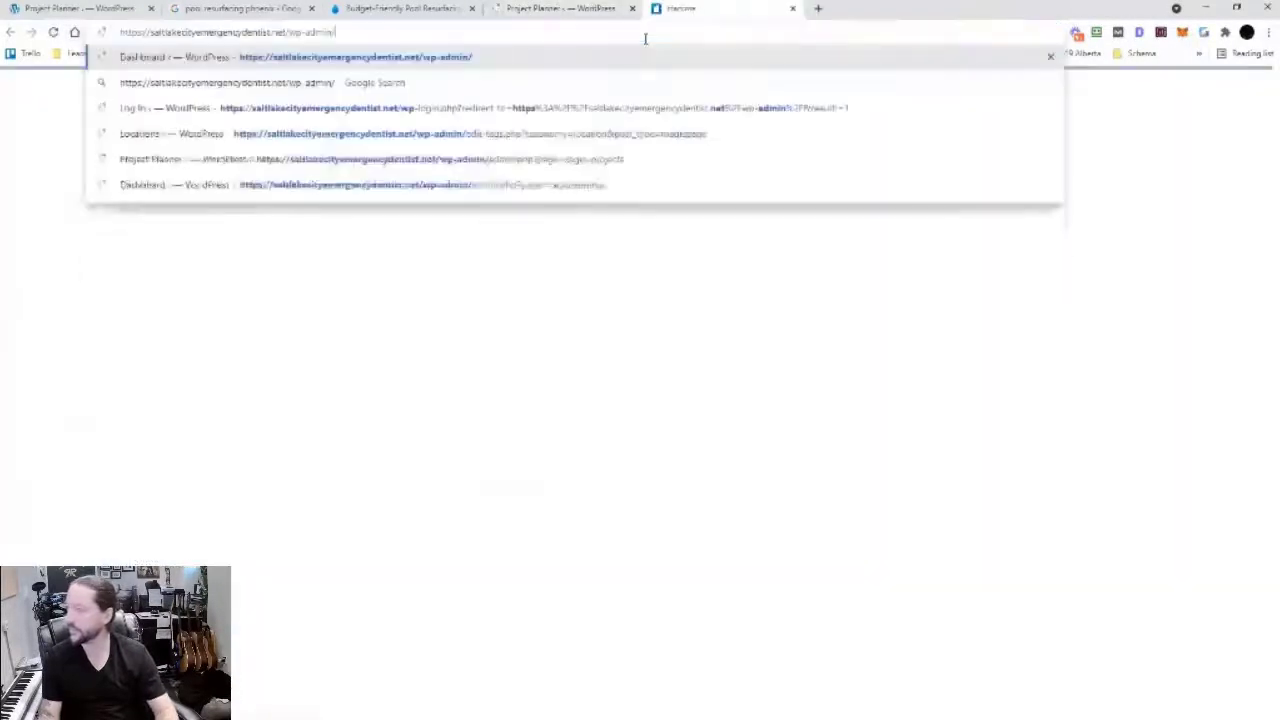
{"action": "key", "text": "Return"}
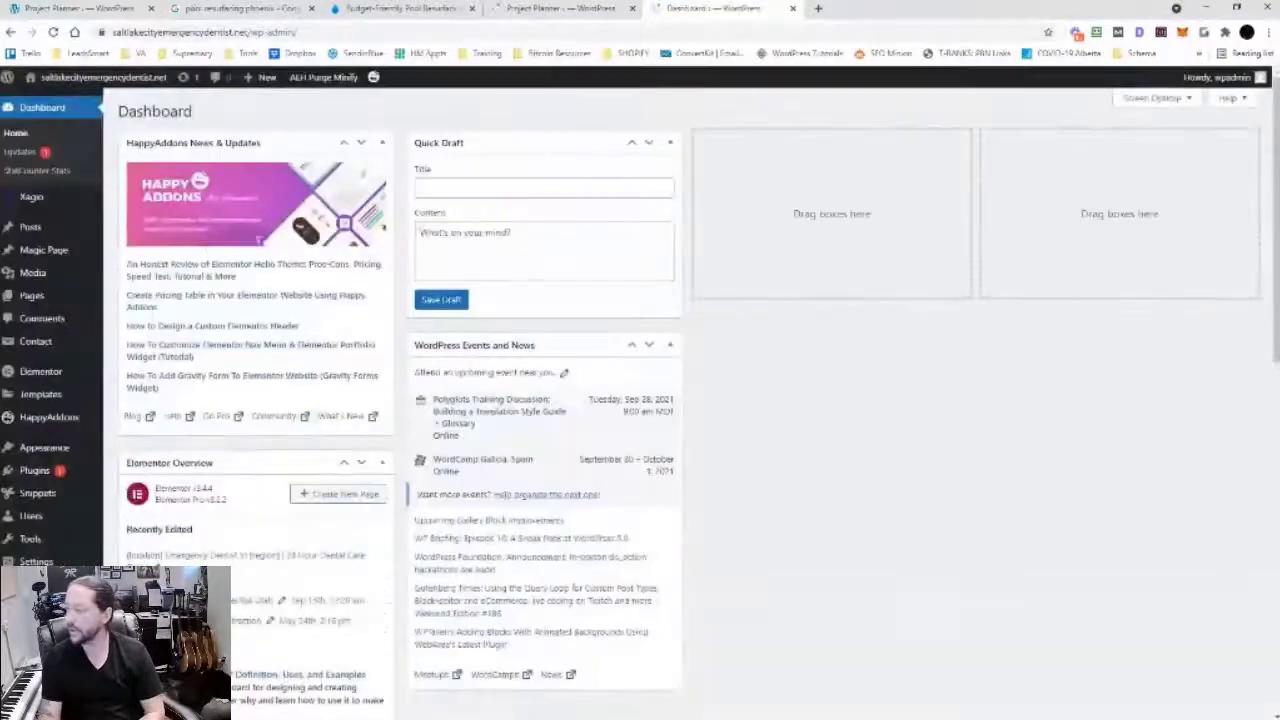
{"action": "mouse_move", "coordinate": [44, 200]}
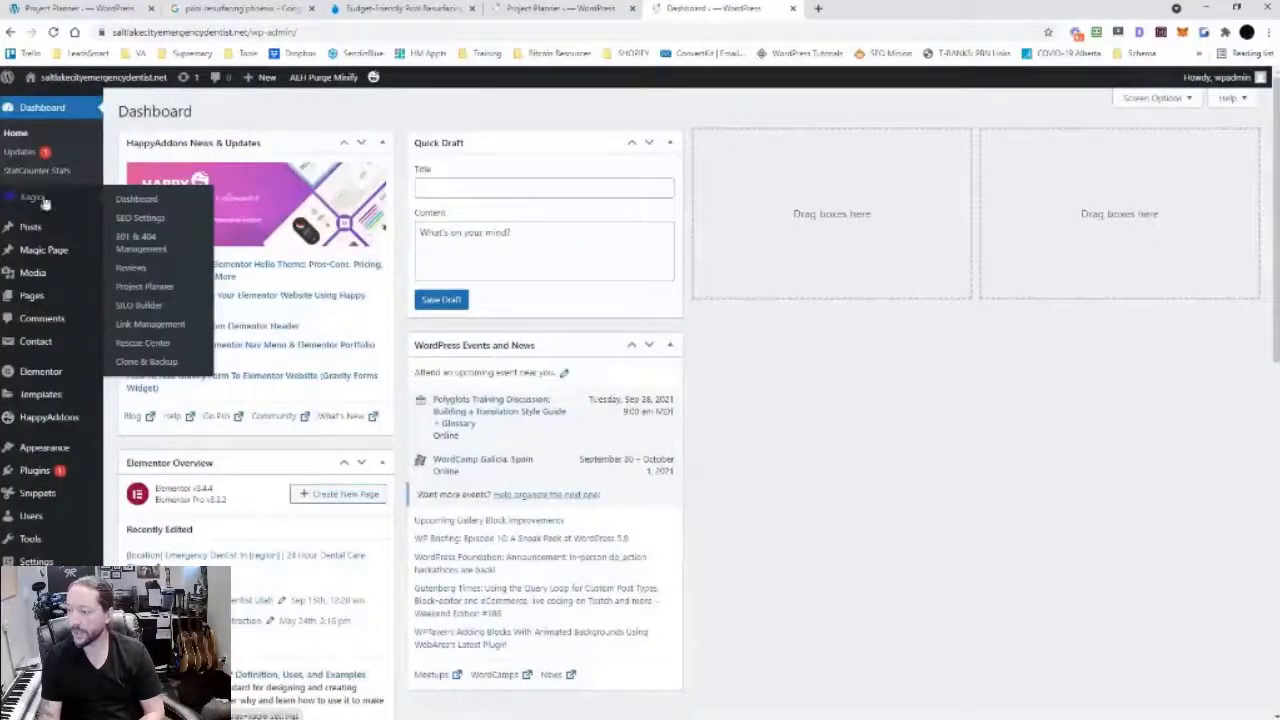
{"action": "left_click", "coordinate": [144, 286]}
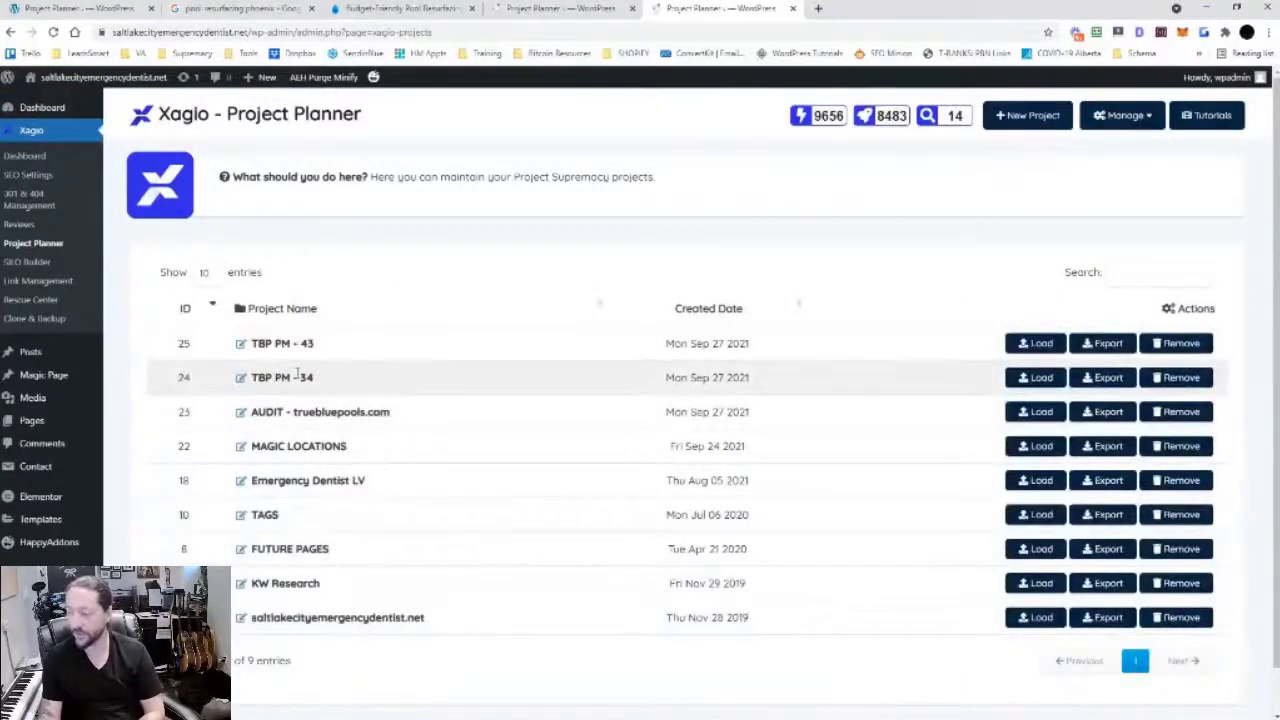
Open the TBP PM - 43 project and highlight the group name Add Waterfall Existing Pool
{"action": "double_click", "coordinate": [306, 377]}
{"action": "left_click_drag", "start_coordinate": [308, 345], "coordinate": [320, 345]}
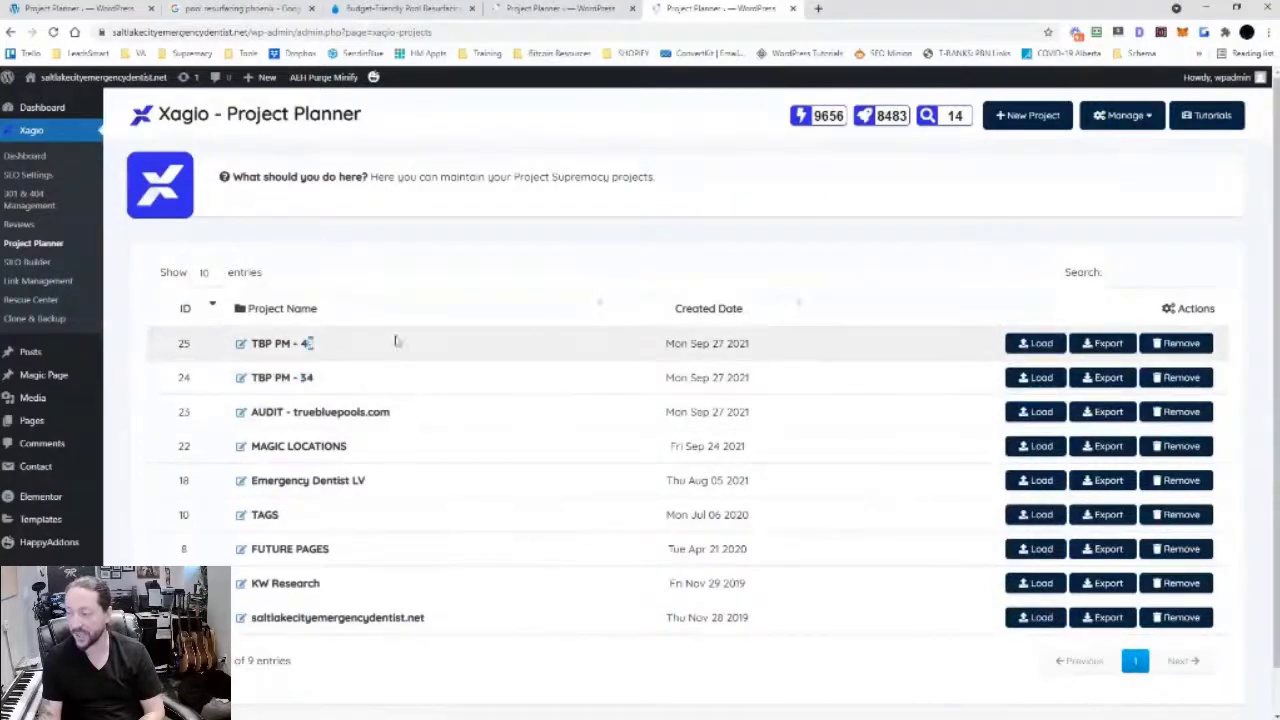
{"action": "left_click", "coordinate": [1020, 346]}
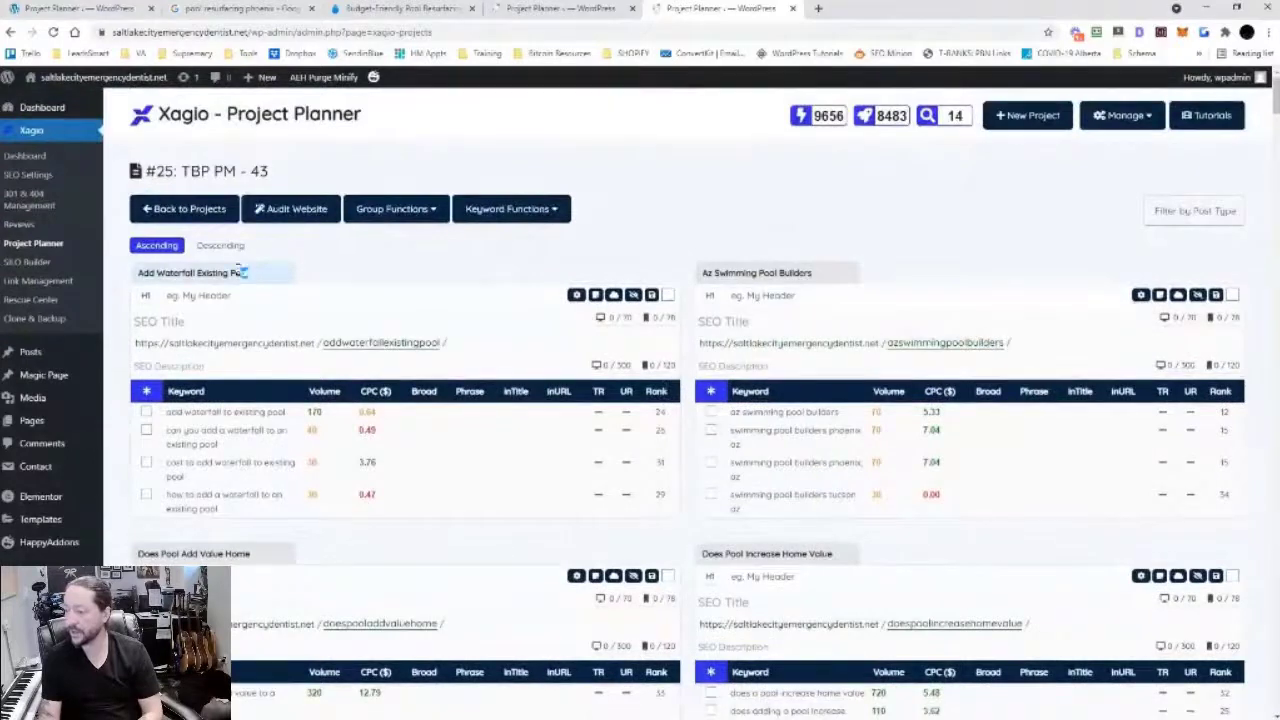
{"action": "triple_click", "coordinate": [246, 271]}
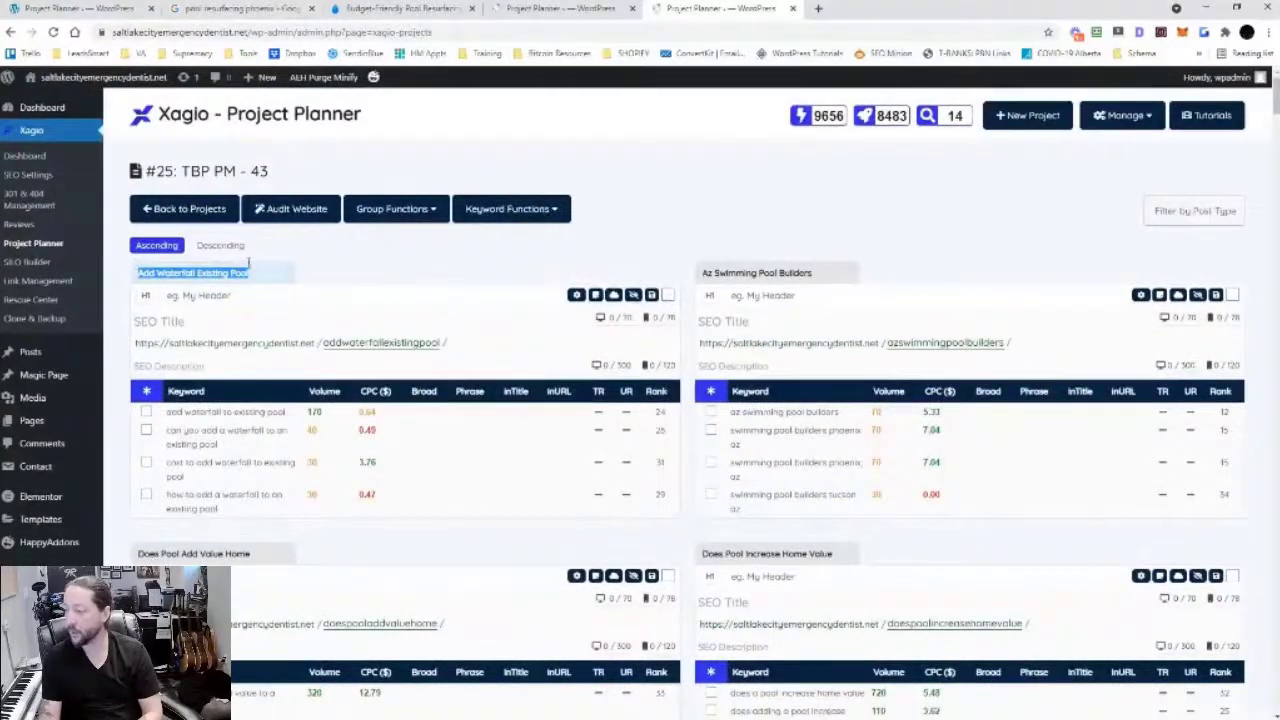
Examine the group names Az Swimming Pool Builders, Does Pool Increase Home Value and Does Pool Add Value Home by highlighting each one
{"action": "triple_click", "coordinate": [735, 271]}
{"action": "scroll", "coordinate": [758, 260], "scroll_direction": "down", "scroll_amount": 2}
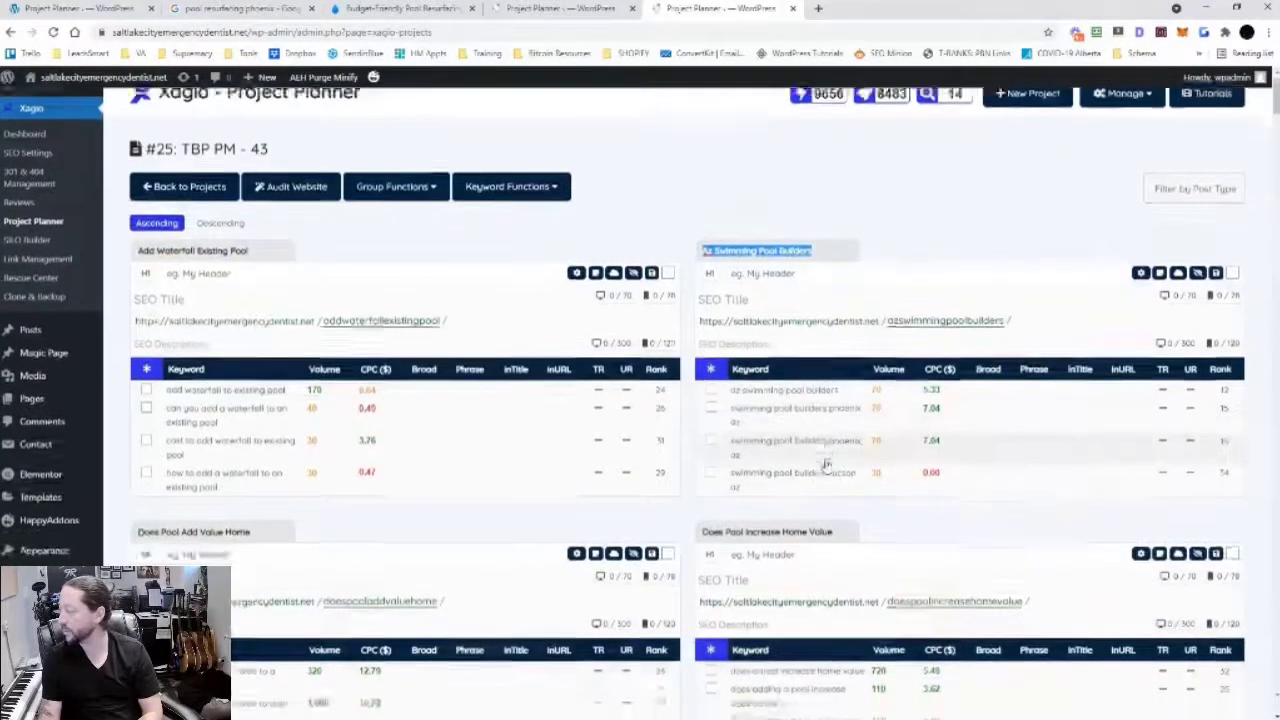
{"action": "left_click_drag", "start_coordinate": [834, 352], "coordinate": [699, 348]}
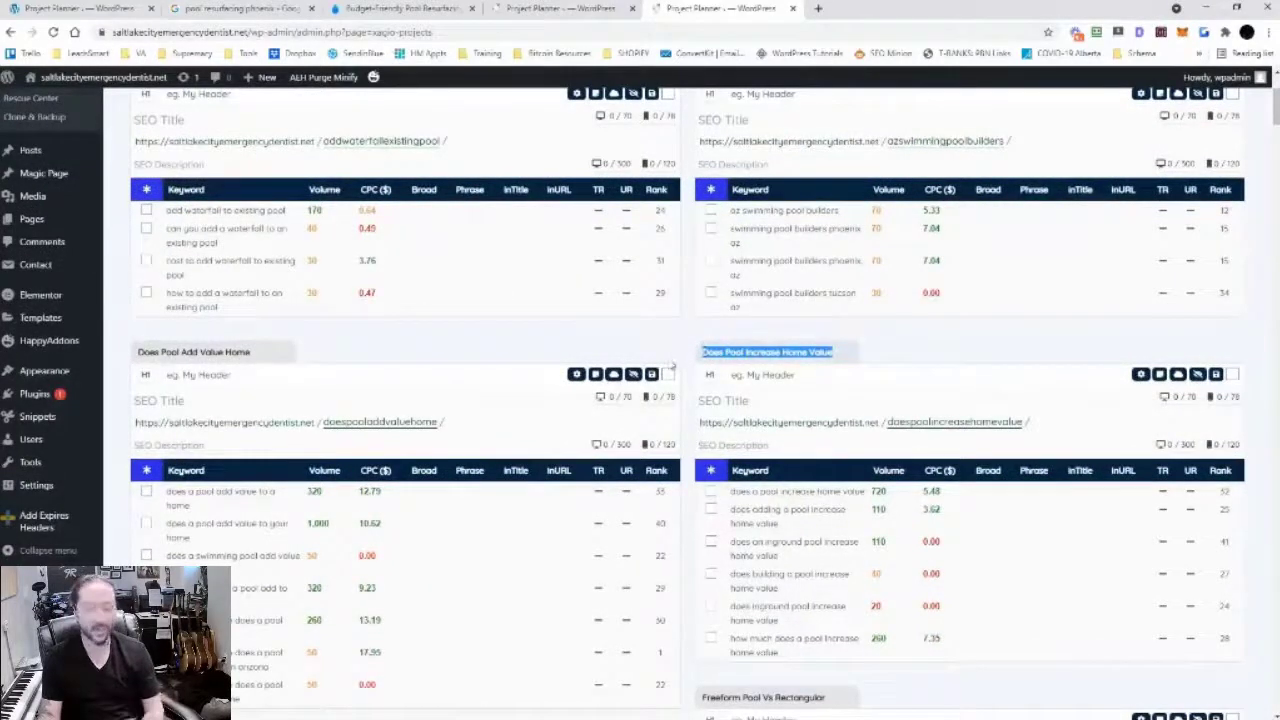
{"action": "left_click_drag", "start_coordinate": [259, 352], "coordinate": [143, 374]}
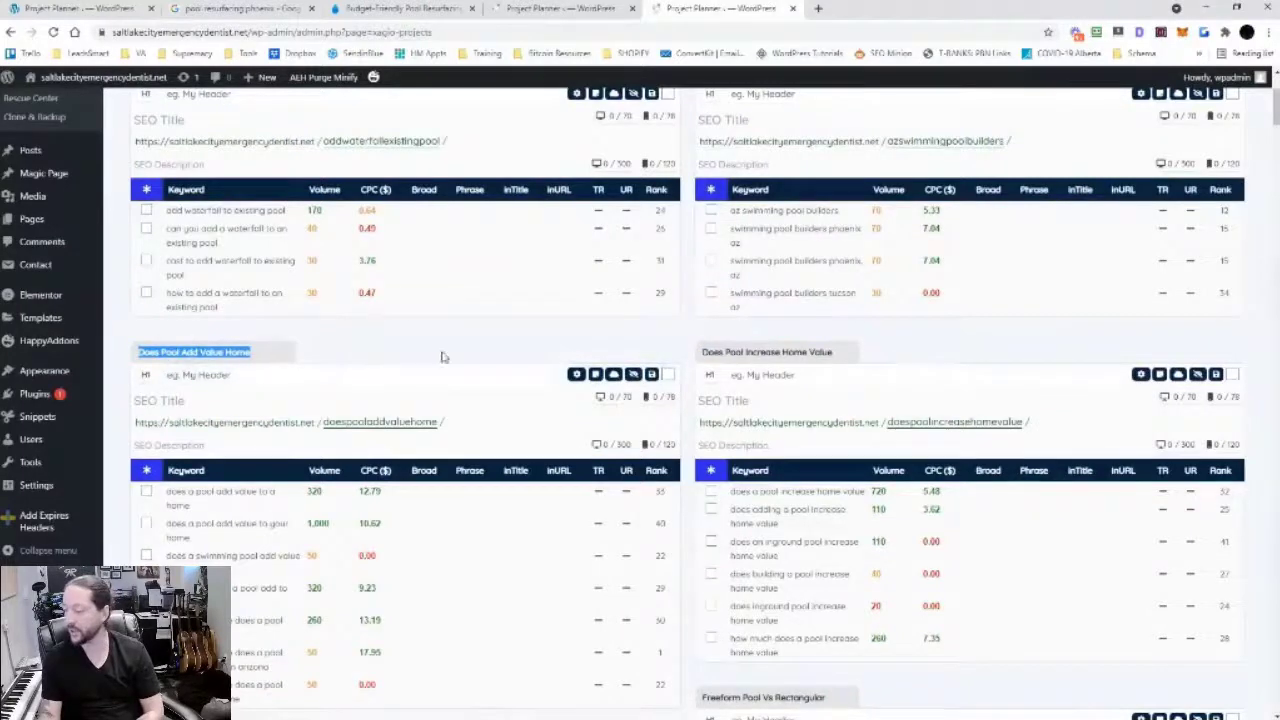
{"action": "scroll", "coordinate": [400, 360], "scroll_direction": "down", "scroll_amount": 2}
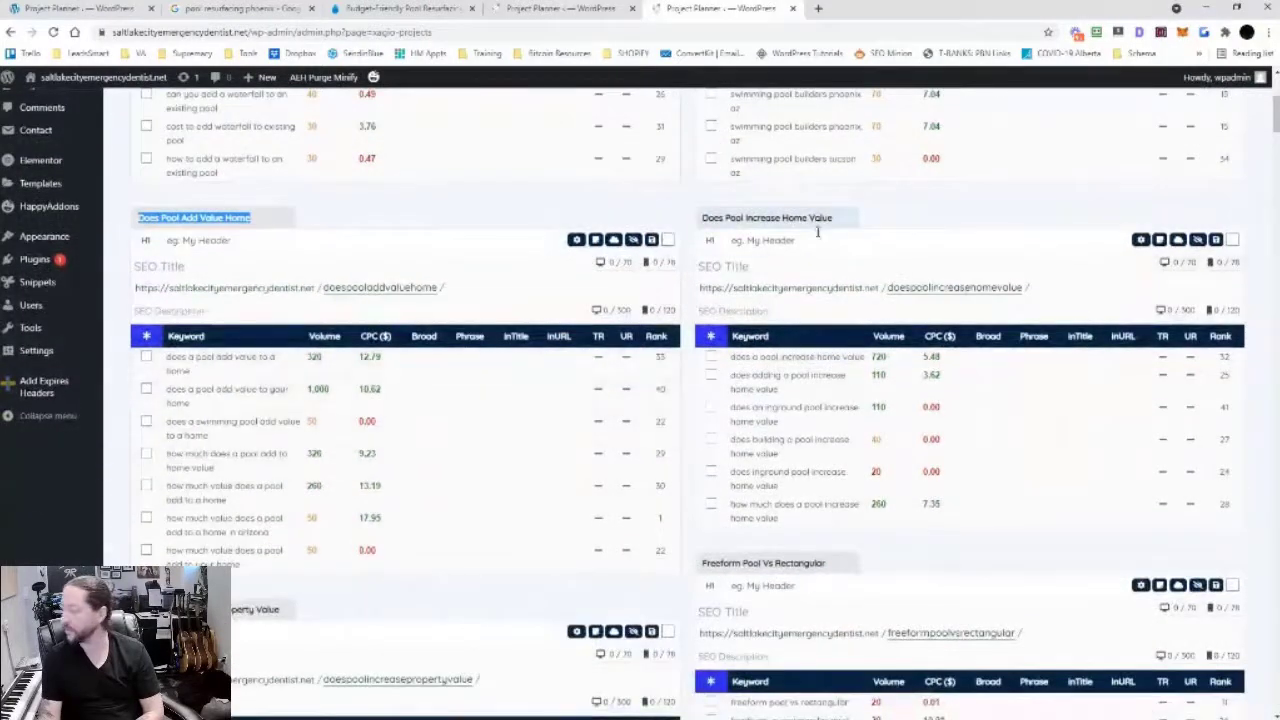
{"action": "scroll", "coordinate": [793, 248], "scroll_direction": "up", "scroll_amount": 2}
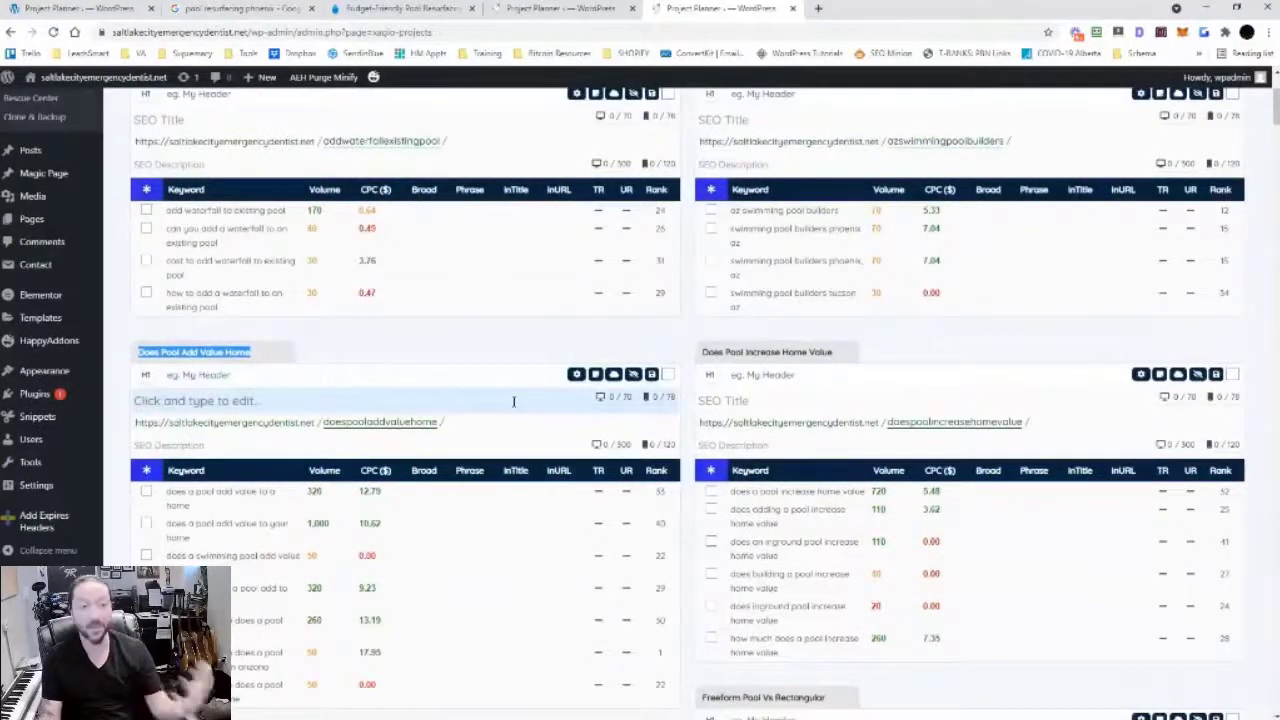
Examine the lower groups, highlighting the names Freeform Pool Vs Rectangular and Miscellaneous
{"action": "scroll", "coordinate": [640, 410], "scroll_direction": "down", "scroll_amount": 3}
{"action": "scroll", "coordinate": [700, 423], "scroll_direction": "down", "scroll_amount": 2}
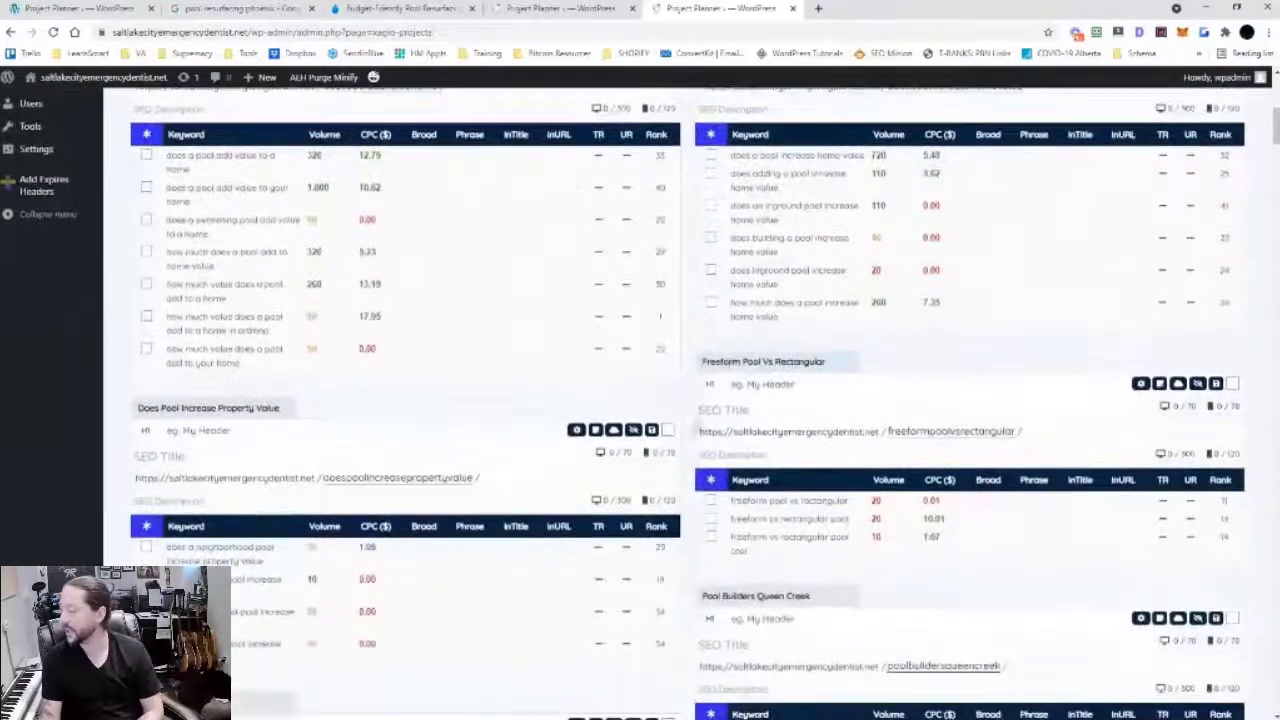
{"action": "left_click_drag", "start_coordinate": [728, 358], "coordinate": [702, 361]}
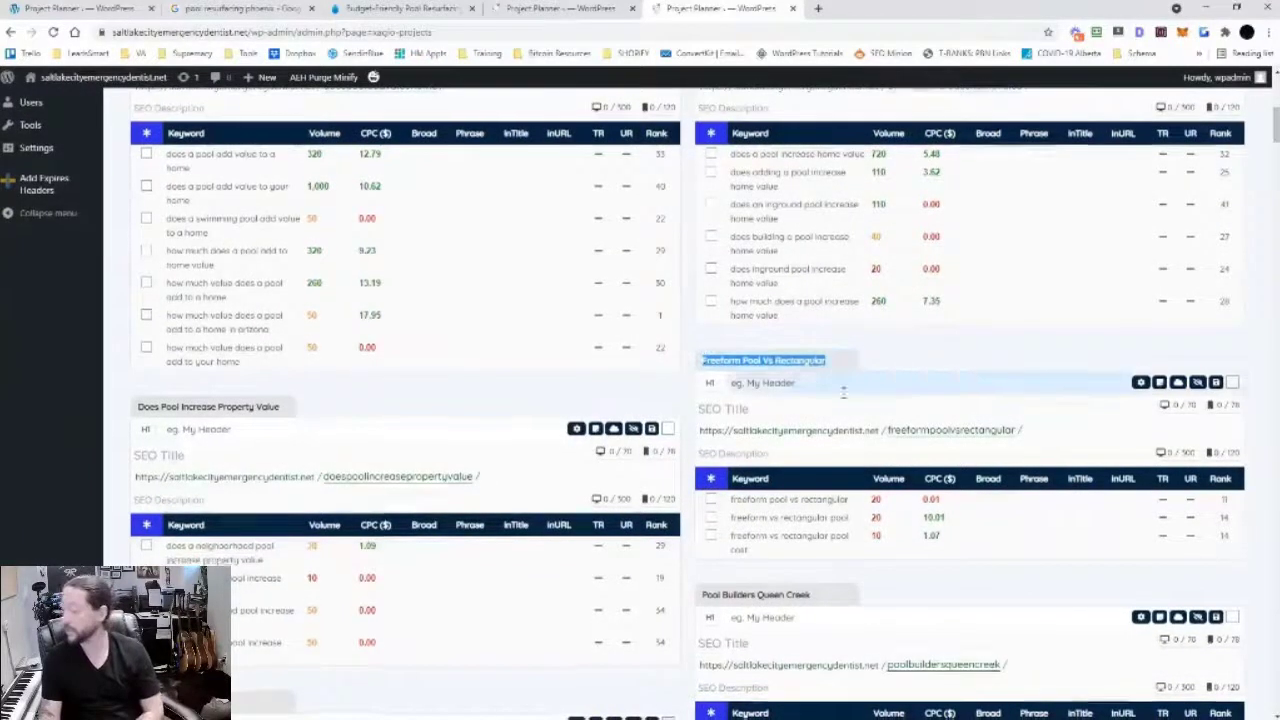
{"action": "scroll", "coordinate": [797, 390], "scroll_direction": "down", "scroll_amount": 2}
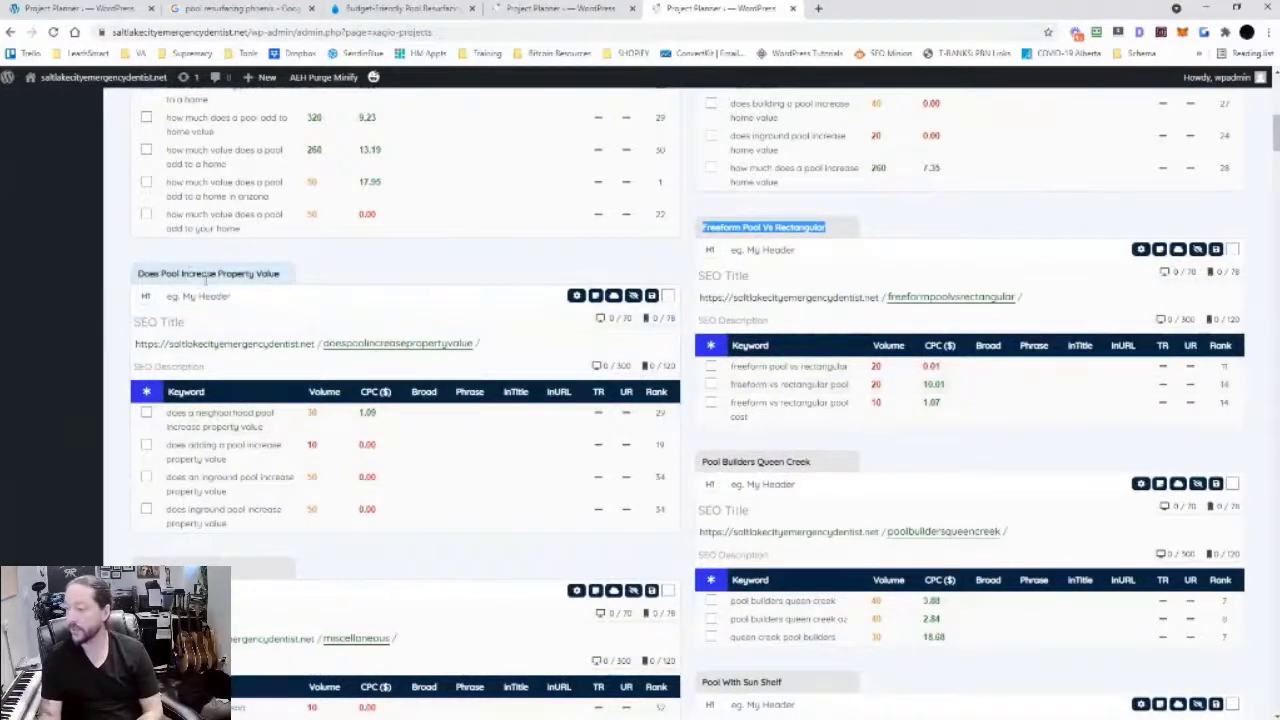
{"action": "scroll", "coordinate": [451, 317], "scroll_direction": "down", "scroll_amount": 4}
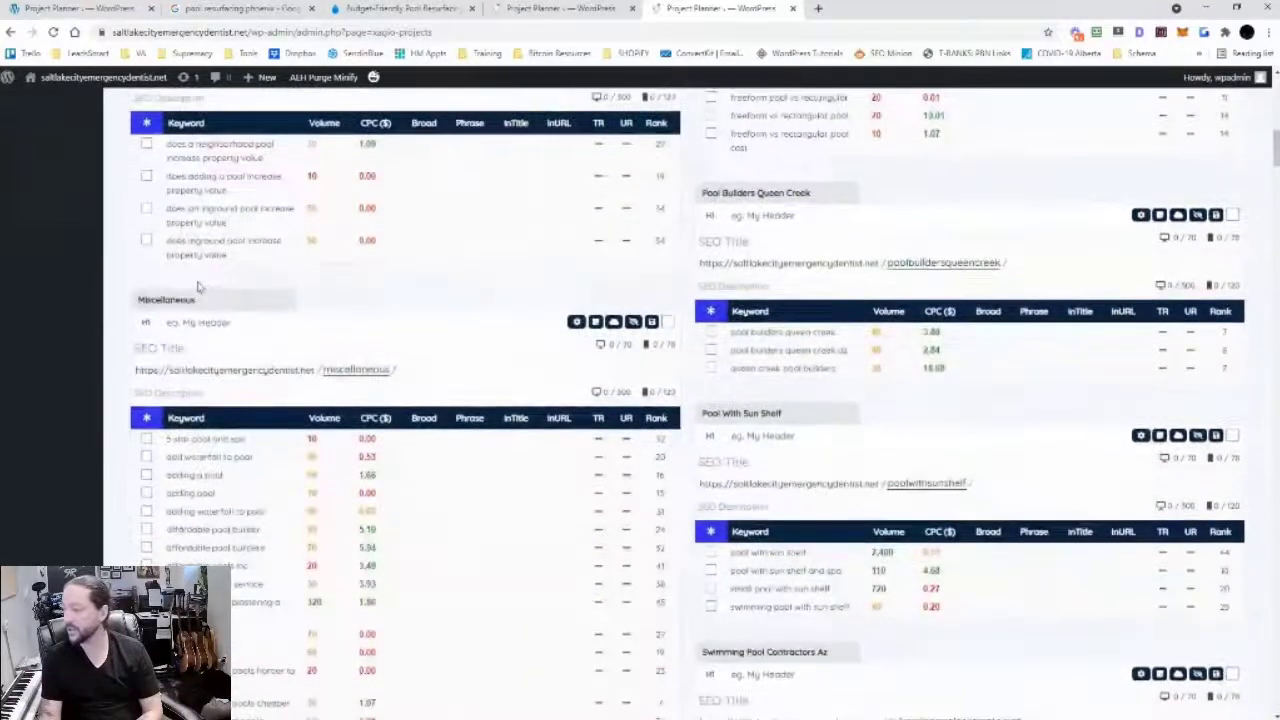
{"action": "left_click_drag", "start_coordinate": [198, 299], "coordinate": [134, 300]}
{"action": "left_click", "coordinate": [205, 300]}
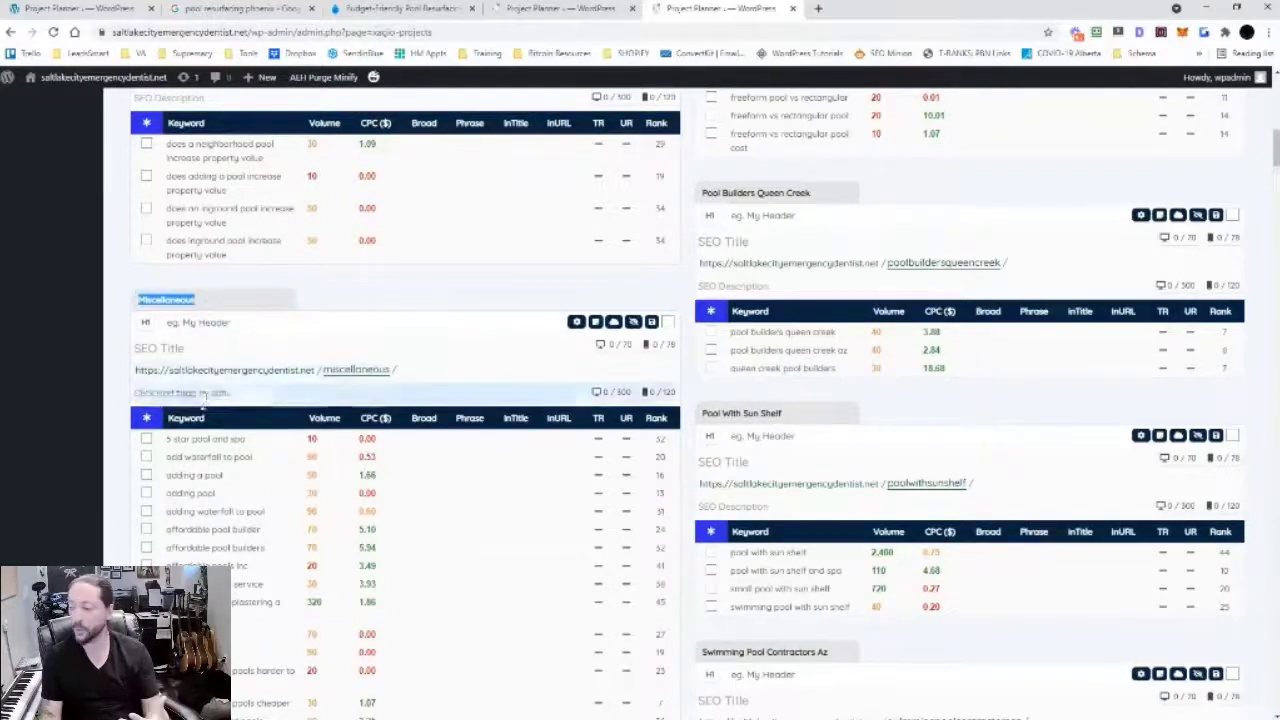
Look through the keywords in the Miscellaneous group and compare them with the other groups of the project
{"action": "scroll", "coordinate": [205, 435], "scroll_direction": "down", "scroll_amount": 7}
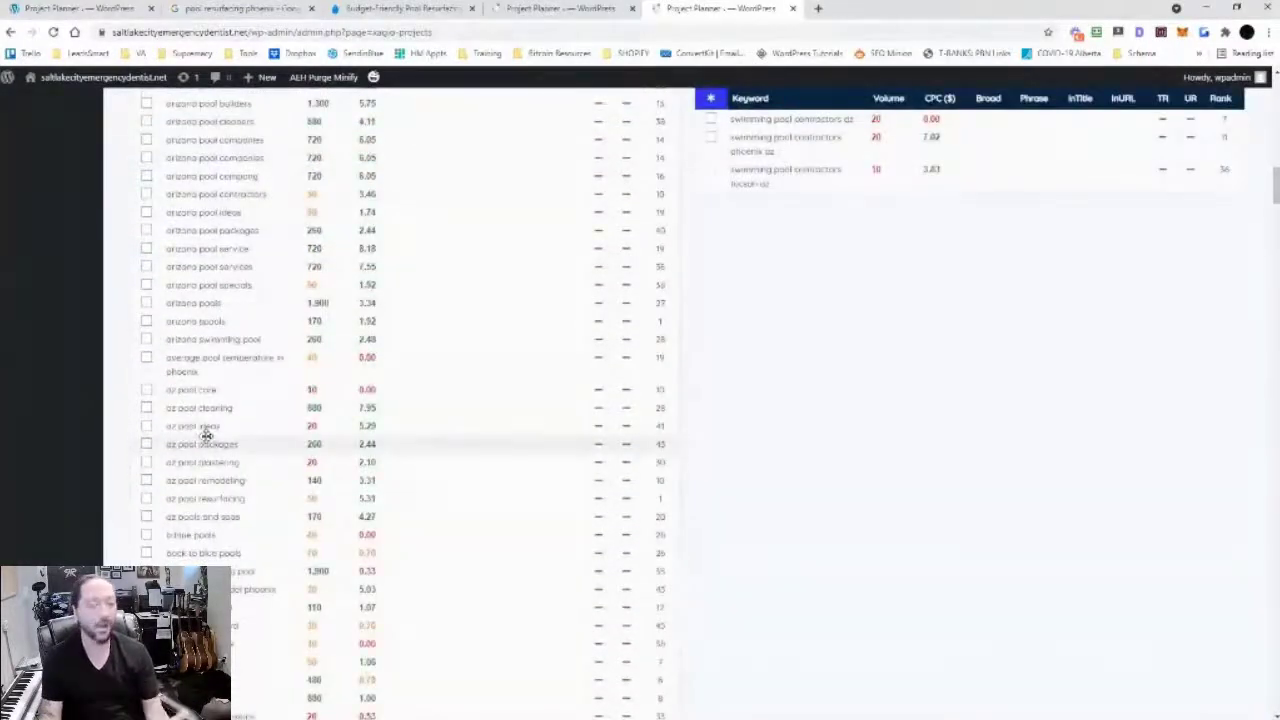
{"action": "scroll", "coordinate": [205, 435], "scroll_direction": "up", "scroll_amount": 5}
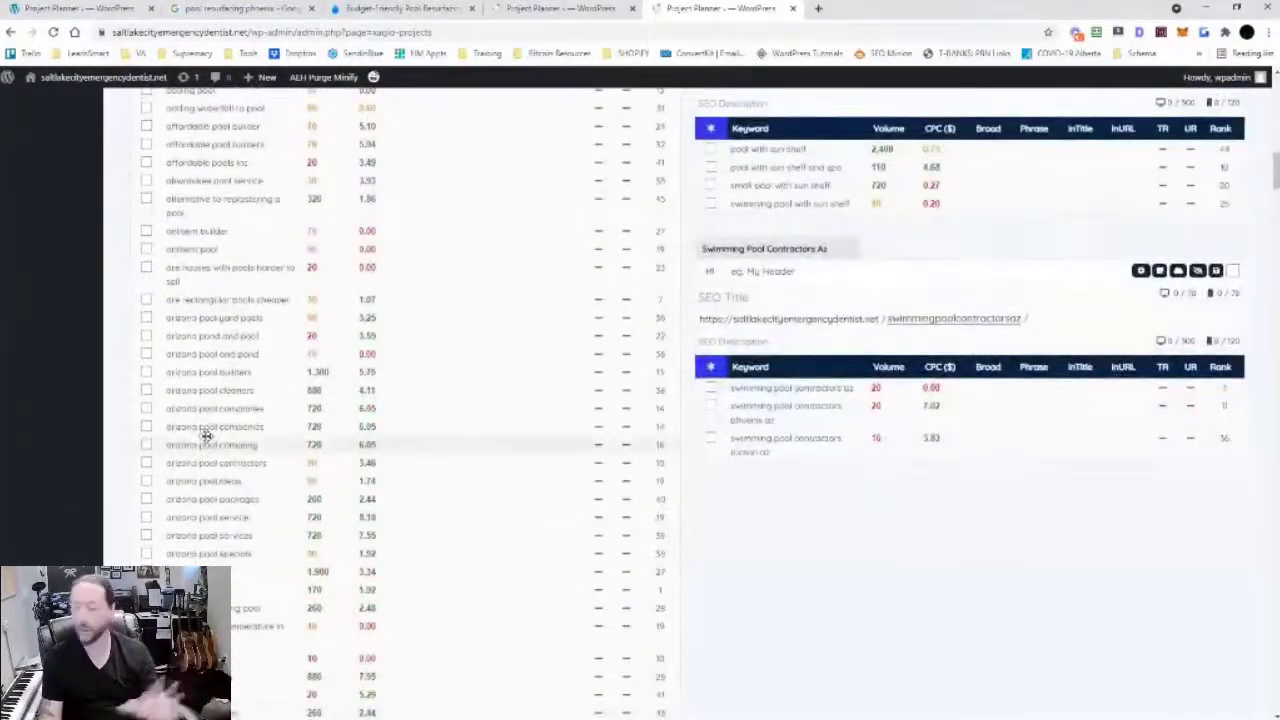
{"action": "scroll", "coordinate": [484, 504], "scroll_direction": "up", "scroll_amount": 10}
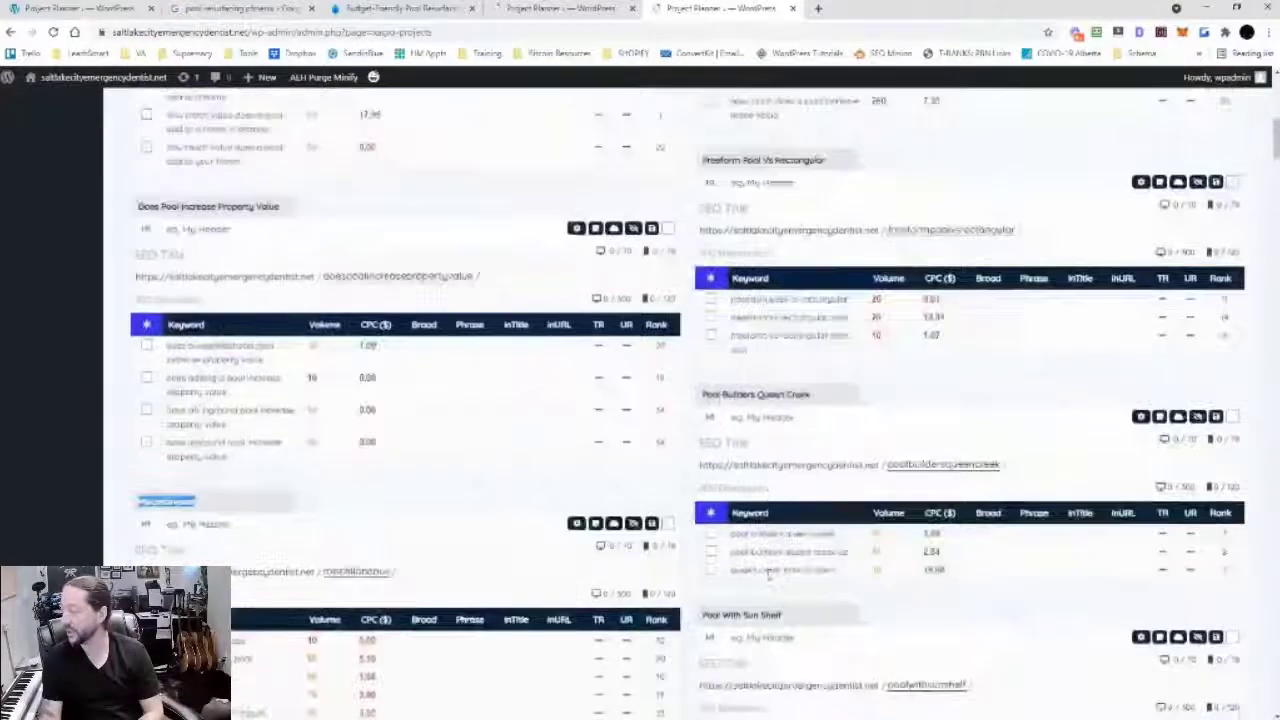
{"action": "scroll", "coordinate": [768, 577], "scroll_direction": "up", "scroll_amount": 10}
{"action": "scroll", "coordinate": [766, 571], "scroll_direction": "down", "scroll_amount": 12}
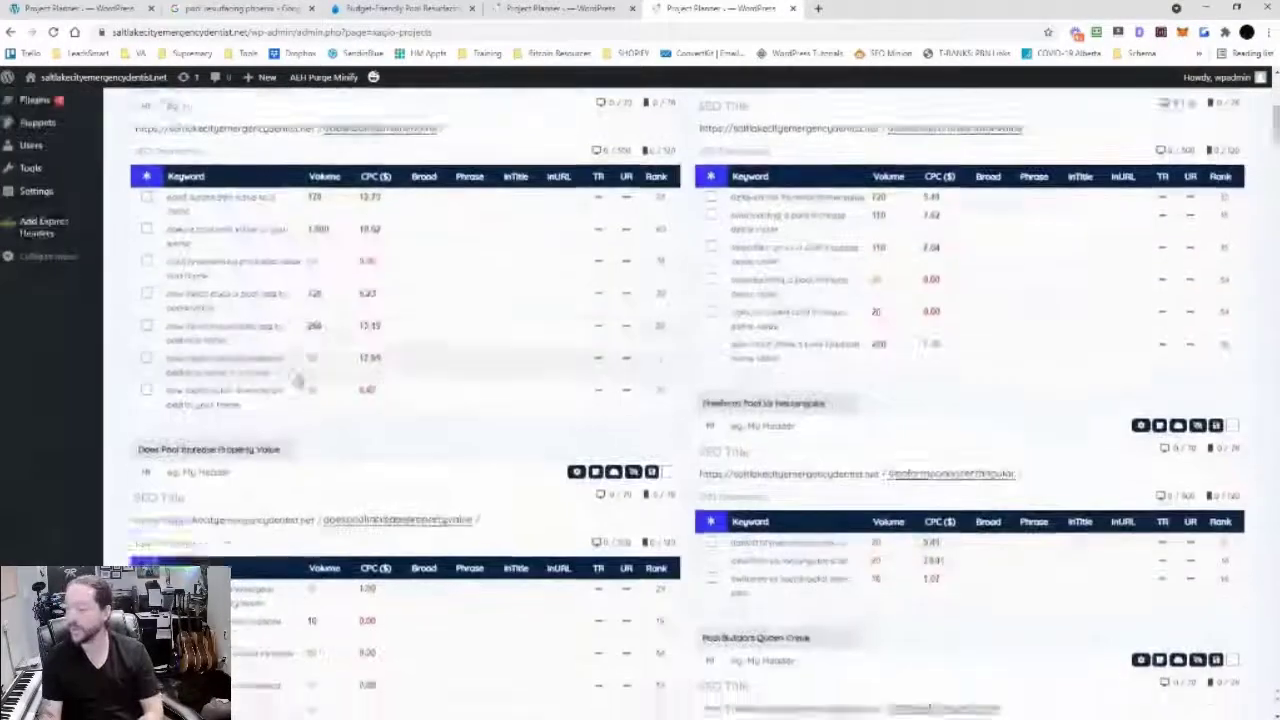
{"action": "scroll", "coordinate": [225, 373], "scroll_direction": "down", "scroll_amount": 10}
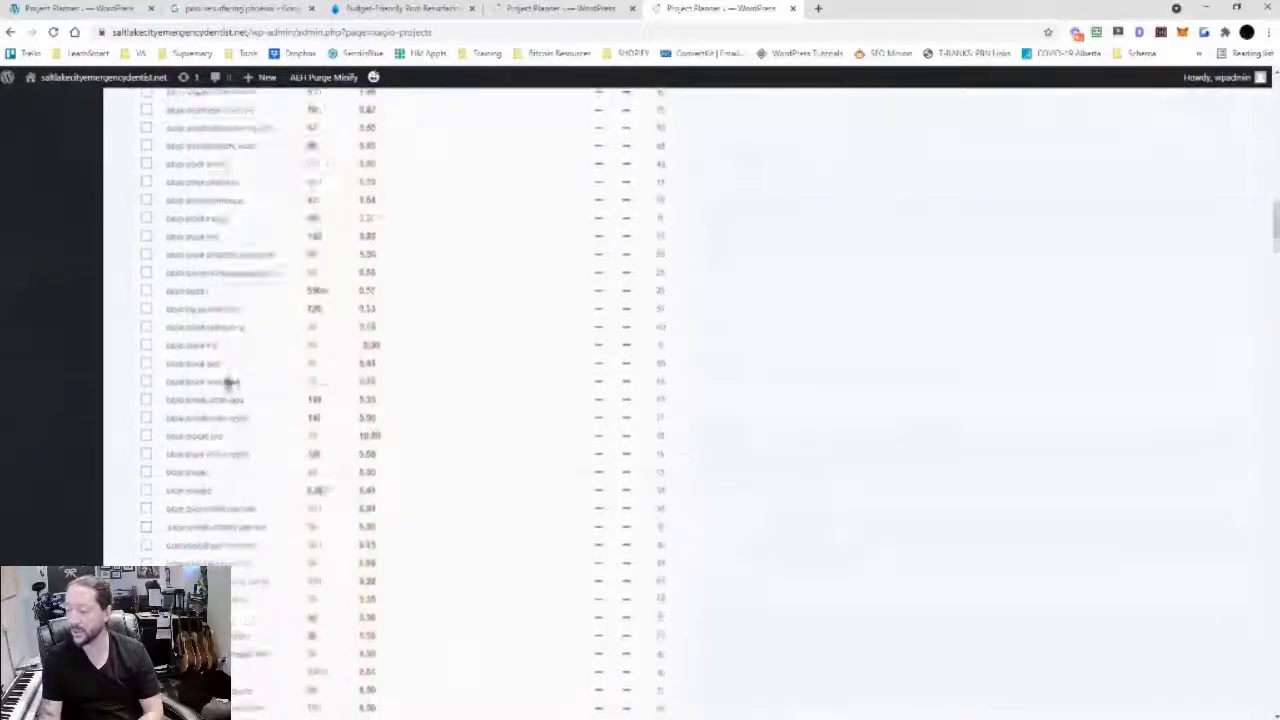
{"action": "scroll", "coordinate": [229, 382], "scroll_direction": "up", "scroll_amount": 10}
Return to the truebluepools.com audit project and set up a phrase match with minimum 3 words and 4 keywords
{"action": "left_click", "coordinate": [560, 8]}
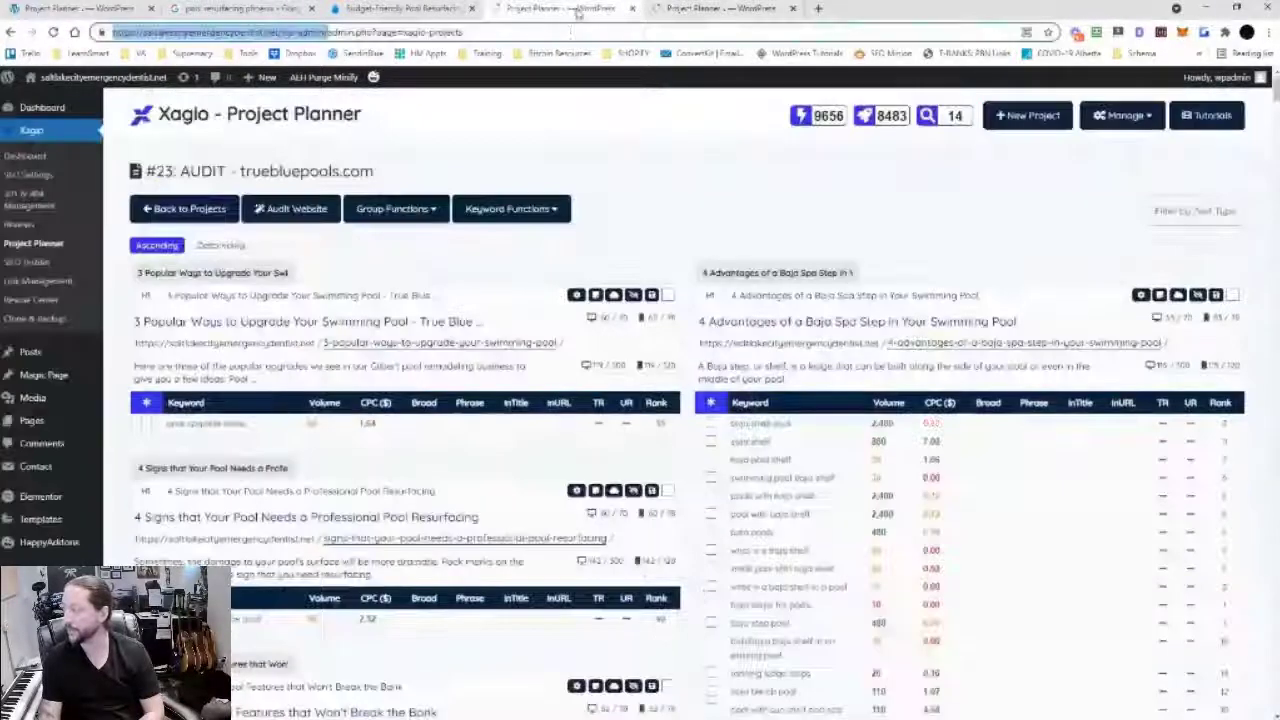
{"action": "left_click", "coordinate": [530, 214]}
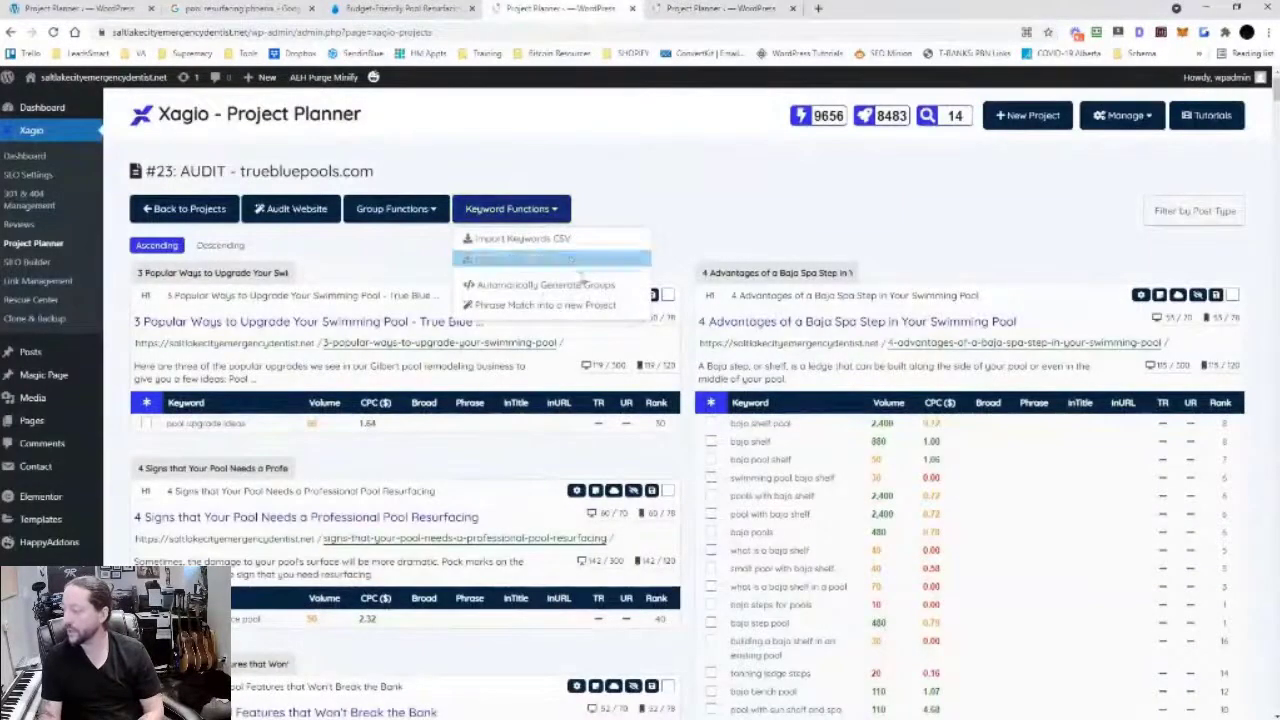
{"action": "left_click", "coordinate": [538, 308]}
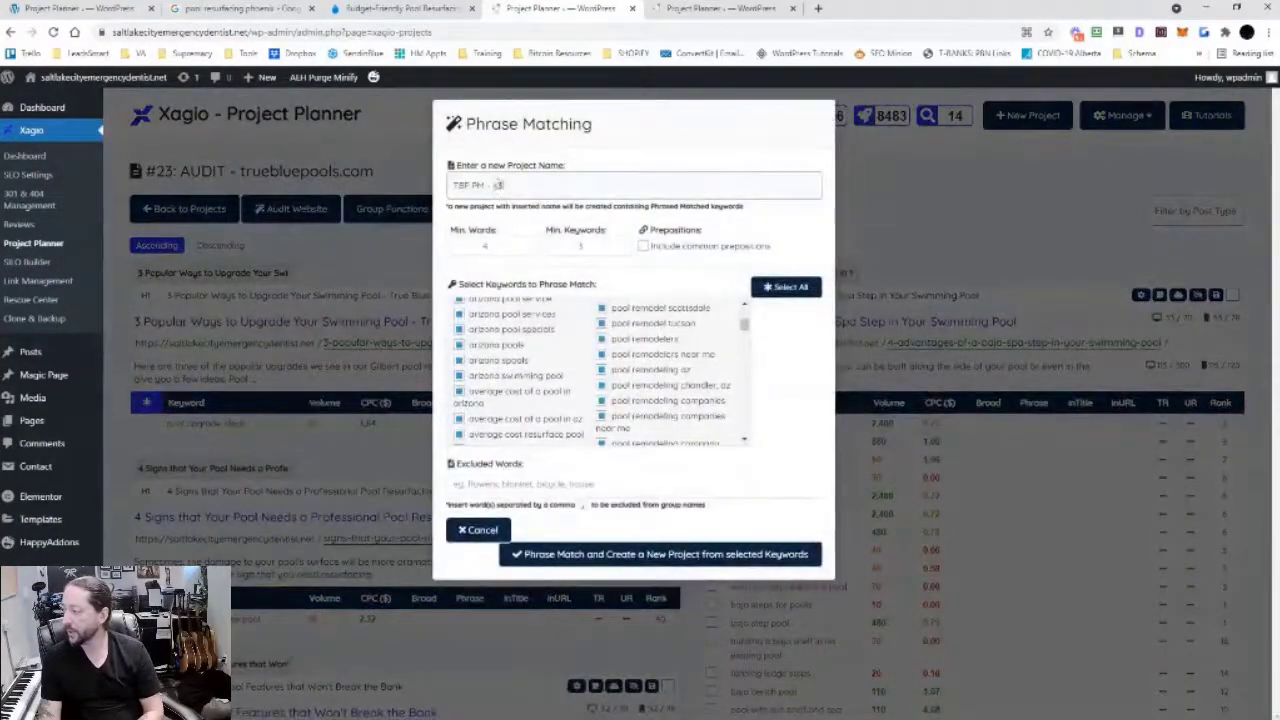
{"action": "left_click_drag", "start_coordinate": [492, 250], "coordinate": [471, 250]}
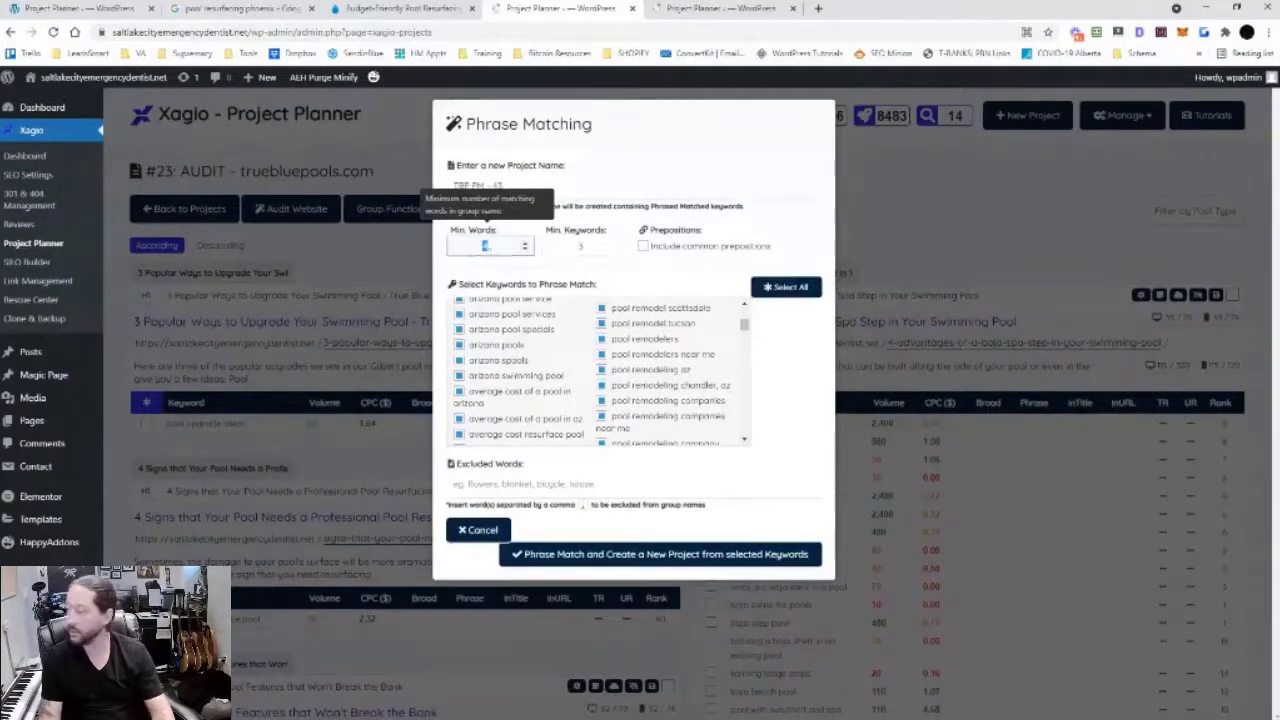
{"action": "type", "text": "3"}
{"action": "double_click", "coordinate": [592, 245]}
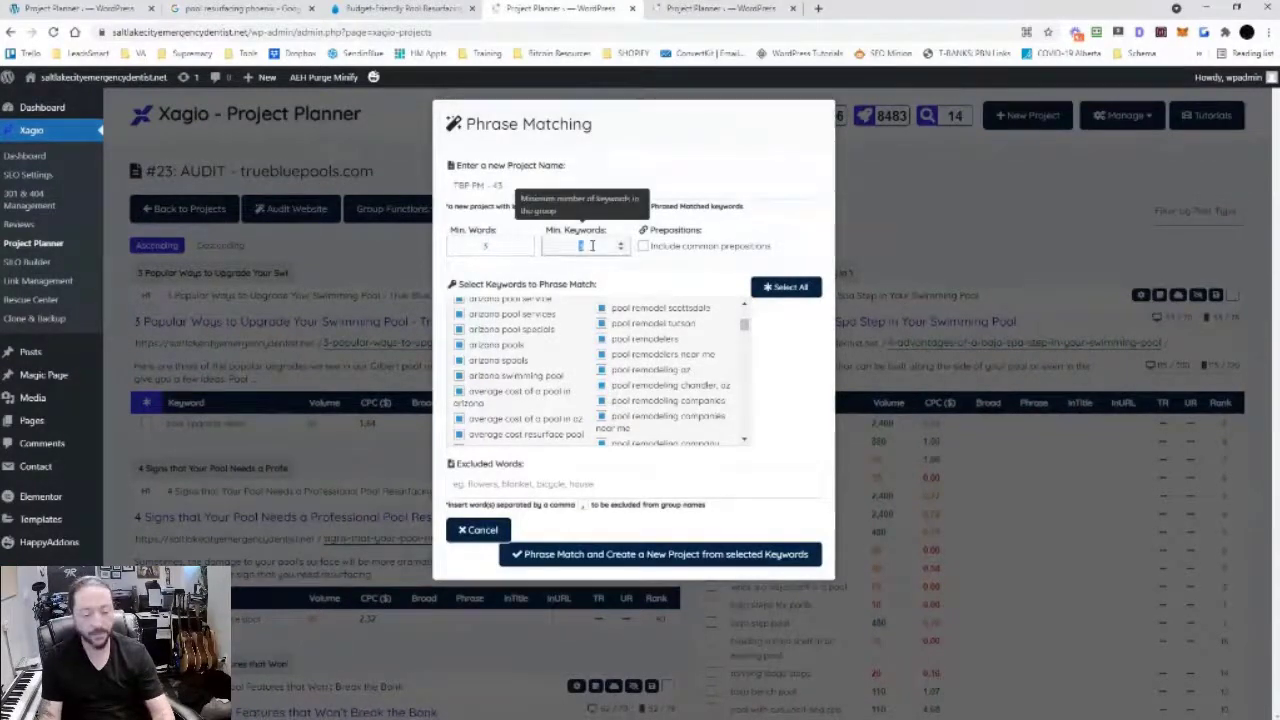
{"action": "type", "text": "4"}
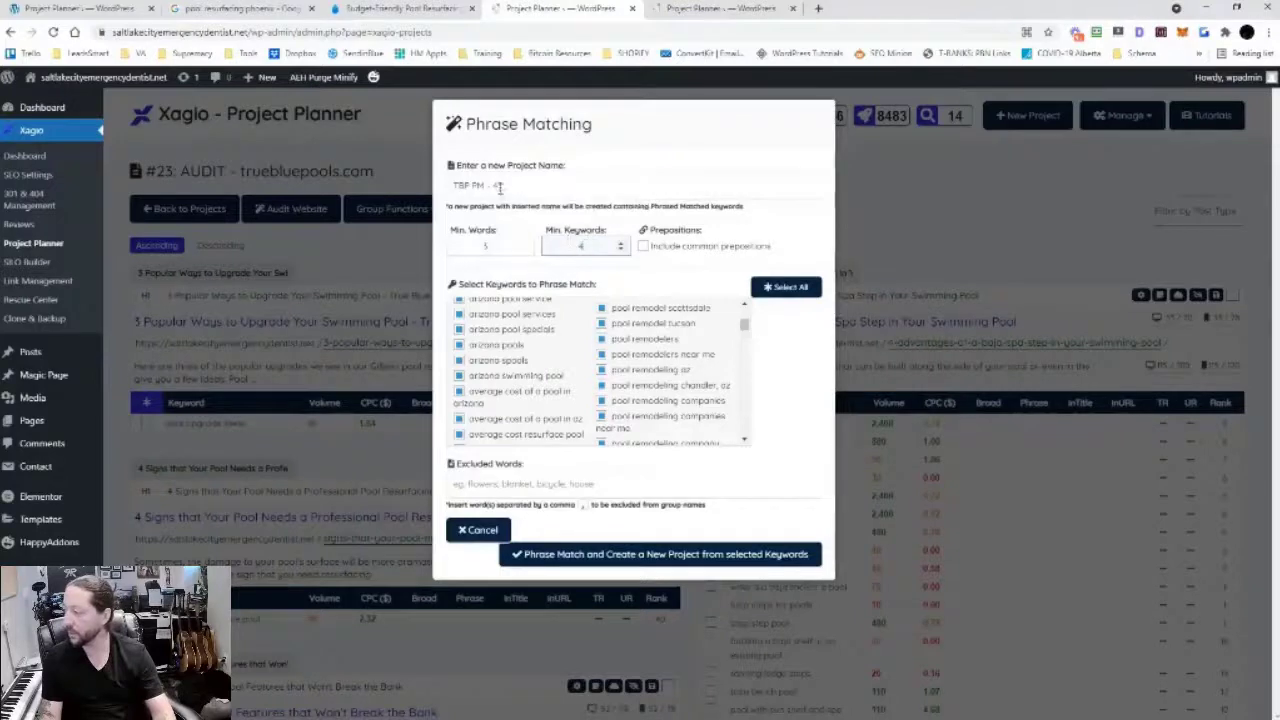
Name the phrase match project "TBP PM - 34" and exclude the word "pool" from group names
{"action": "left_click", "coordinate": [521, 184]}
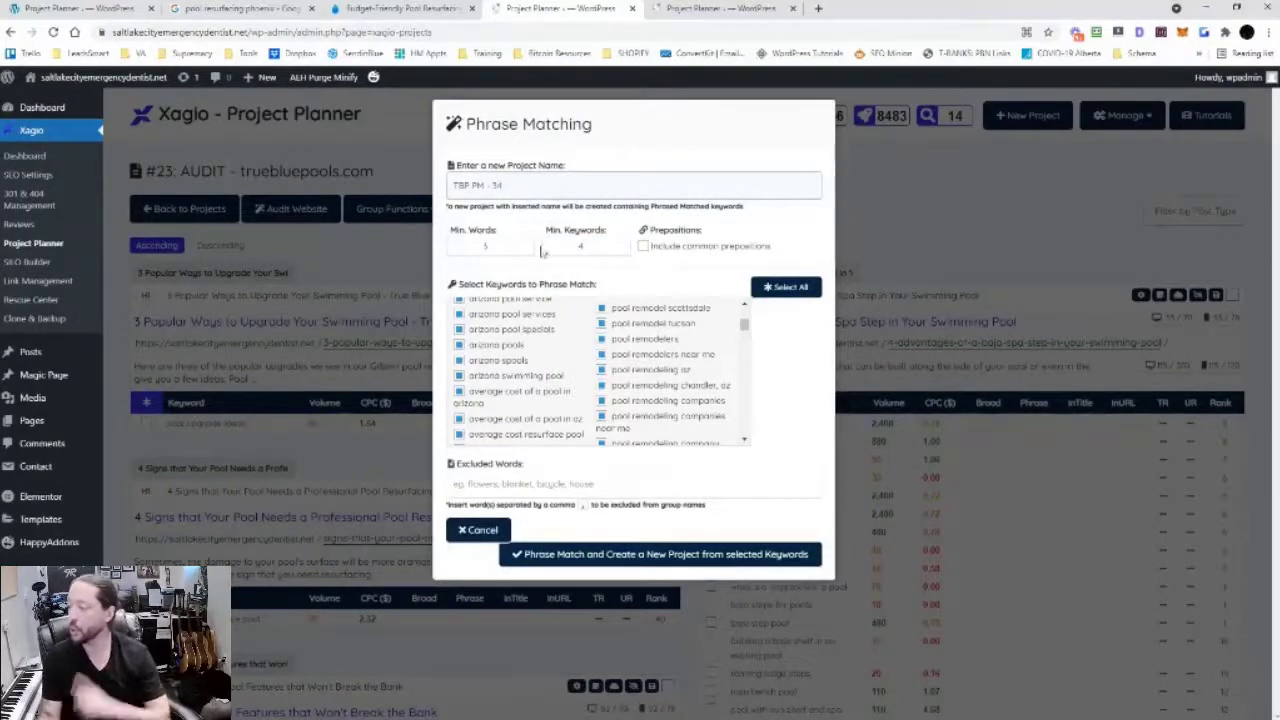
{"action": "left_click", "coordinate": [497, 483]}
{"action": "type", "text": "pool"}
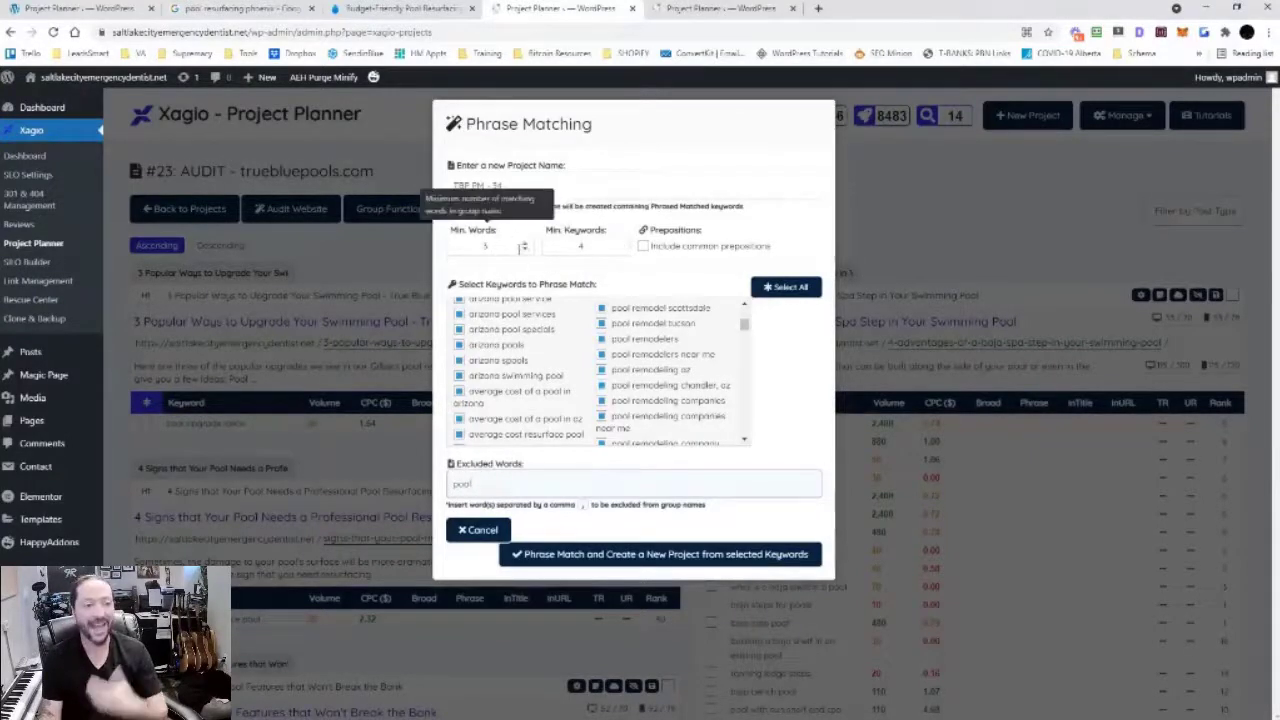
{"action": "key", "text": "BackSpace"}
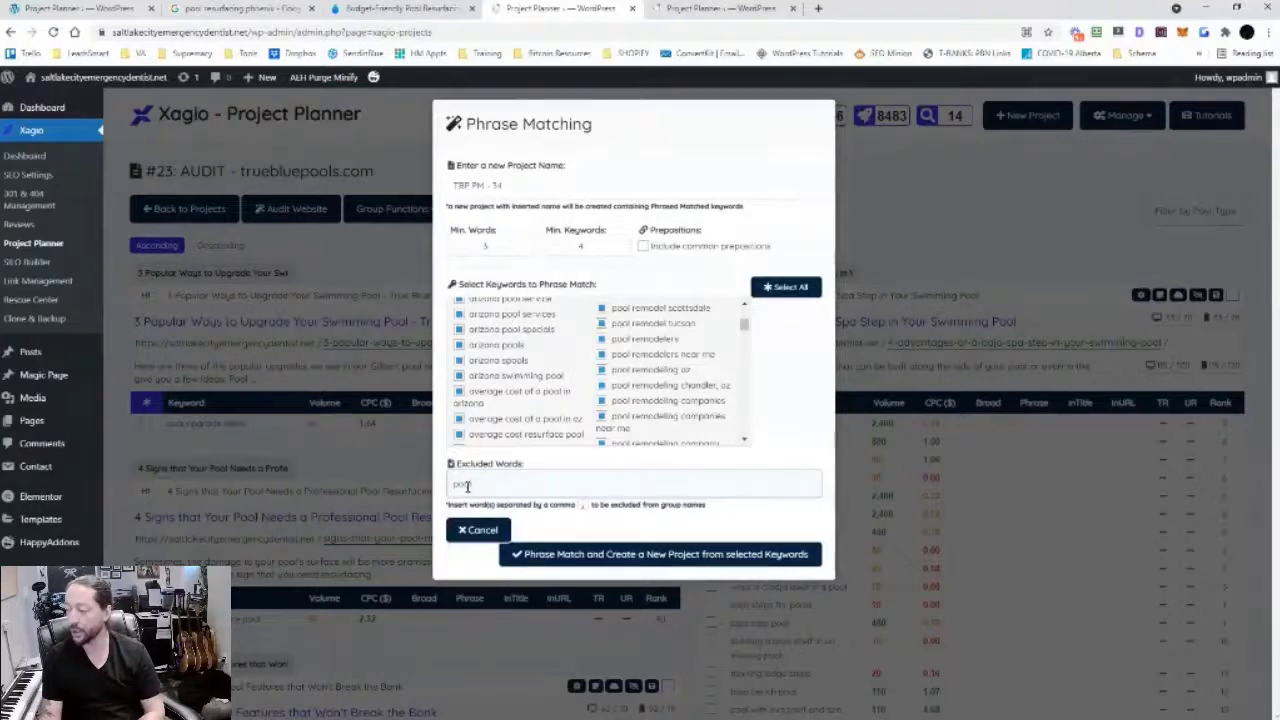
{"action": "double_click", "coordinate": [481, 485]}
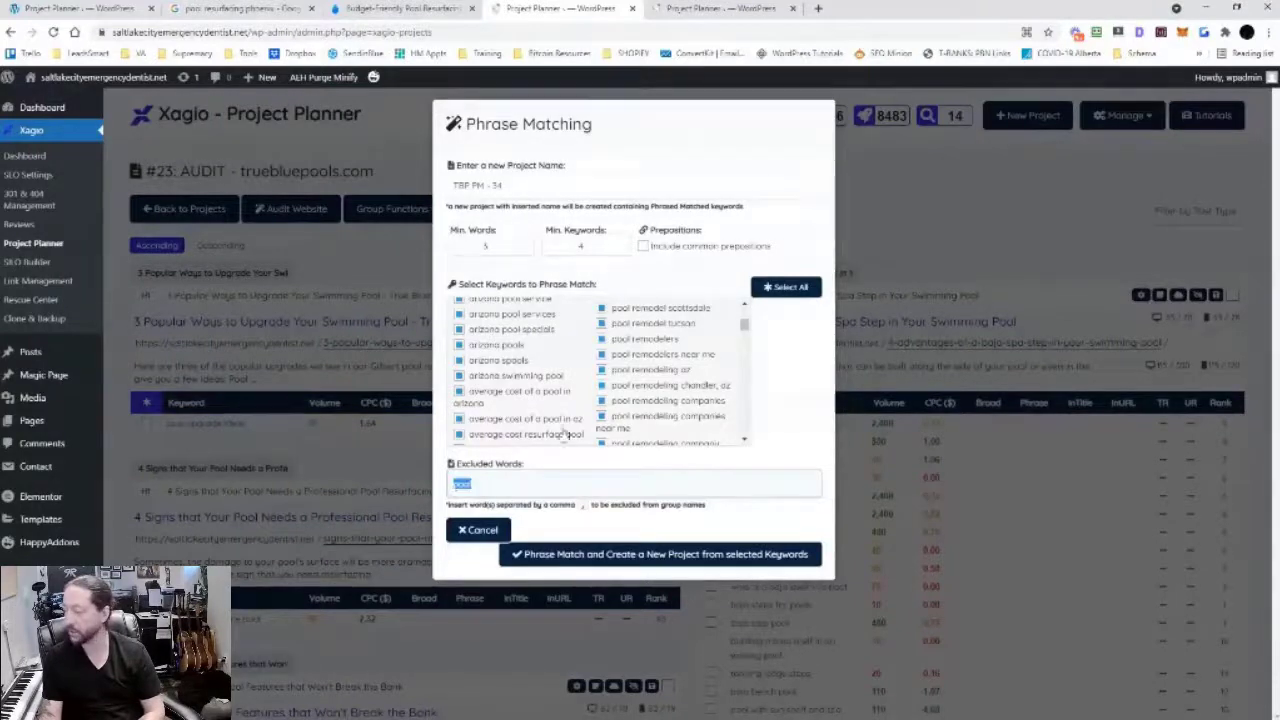
Extend the project name to "TBP PM - 34 IgnorePool" and create the project from the selected keywords
{"action": "left_click", "coordinate": [520, 187]}
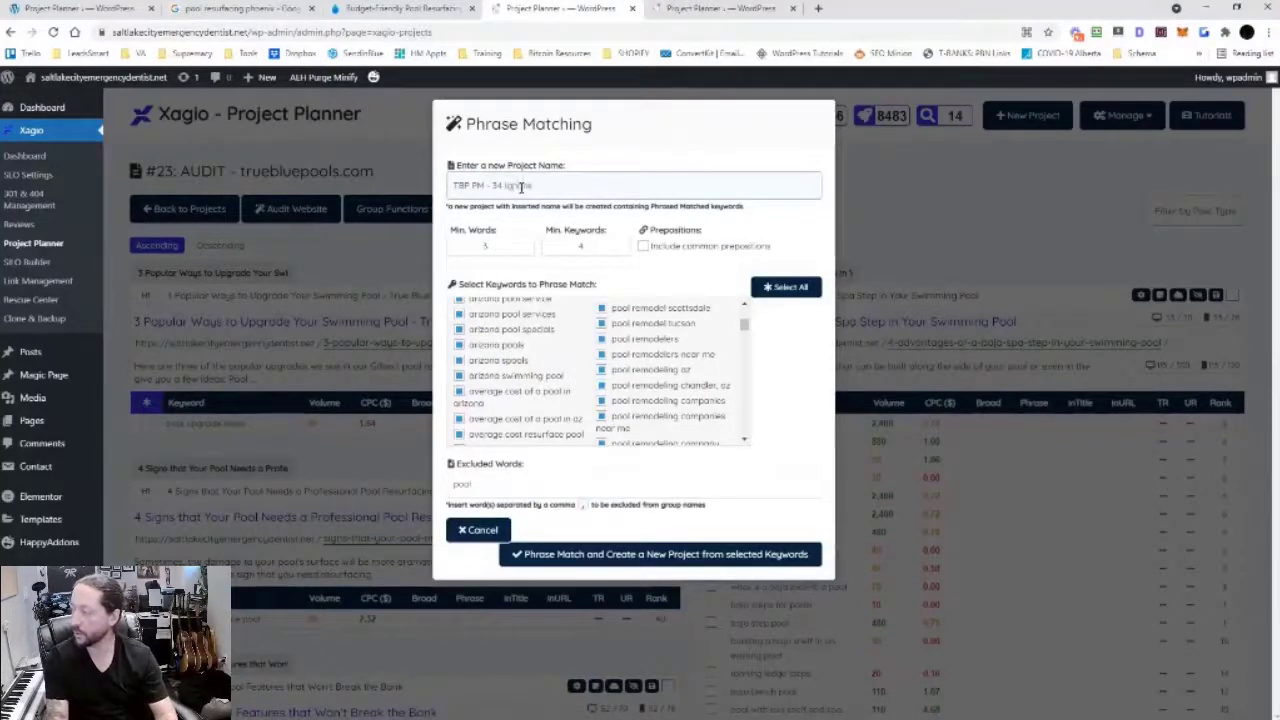
{"action": "left_click", "coordinate": [660, 556]}
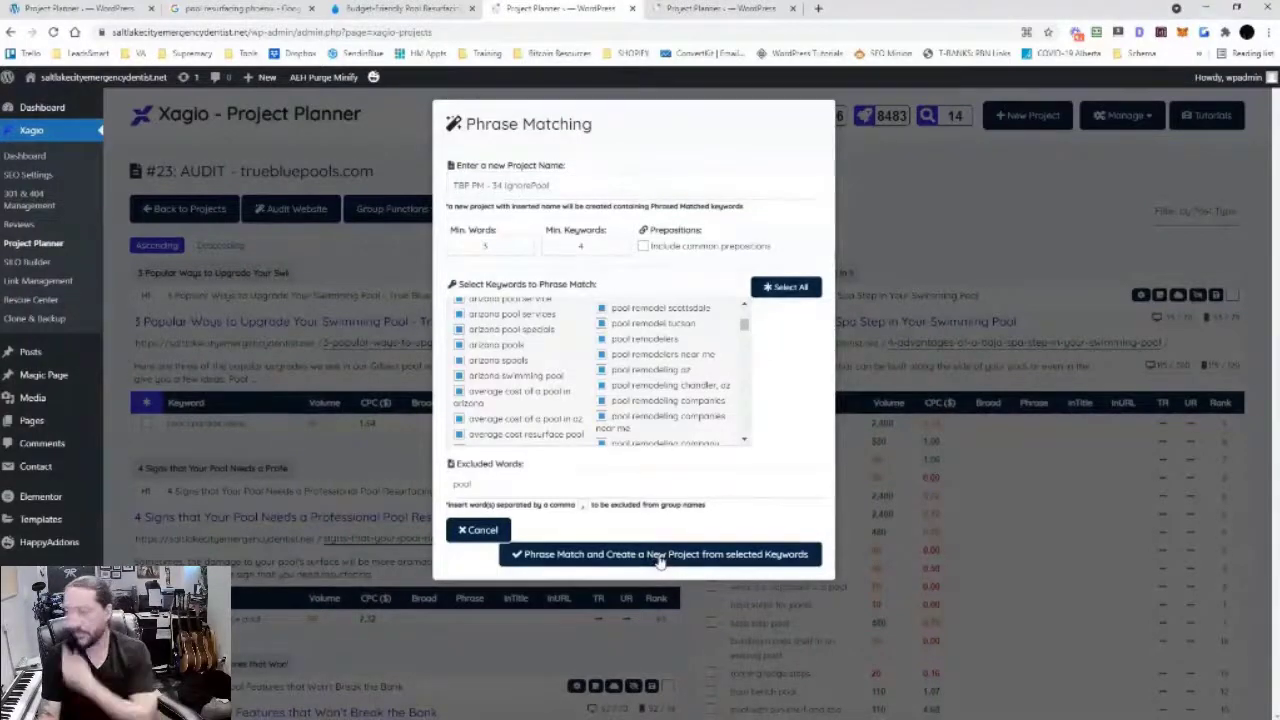
{"action": "left_click", "coordinate": [803, 172]}
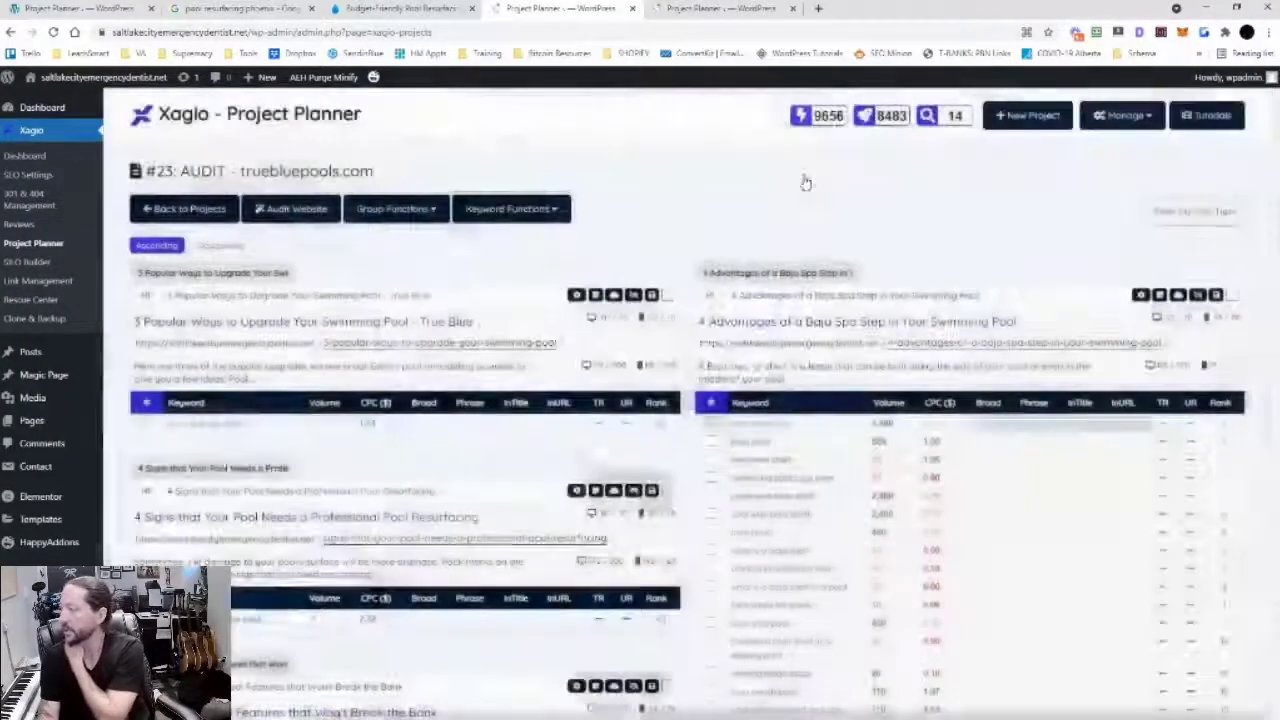
Leave the TBP PM - 43 project, refresh the project list and open TBP PM - 34 IgnorePool
{"action": "left_click", "coordinate": [720, 9]}
{"action": "scroll", "coordinate": [263, 257], "scroll_direction": "down", "scroll_amount": 10}
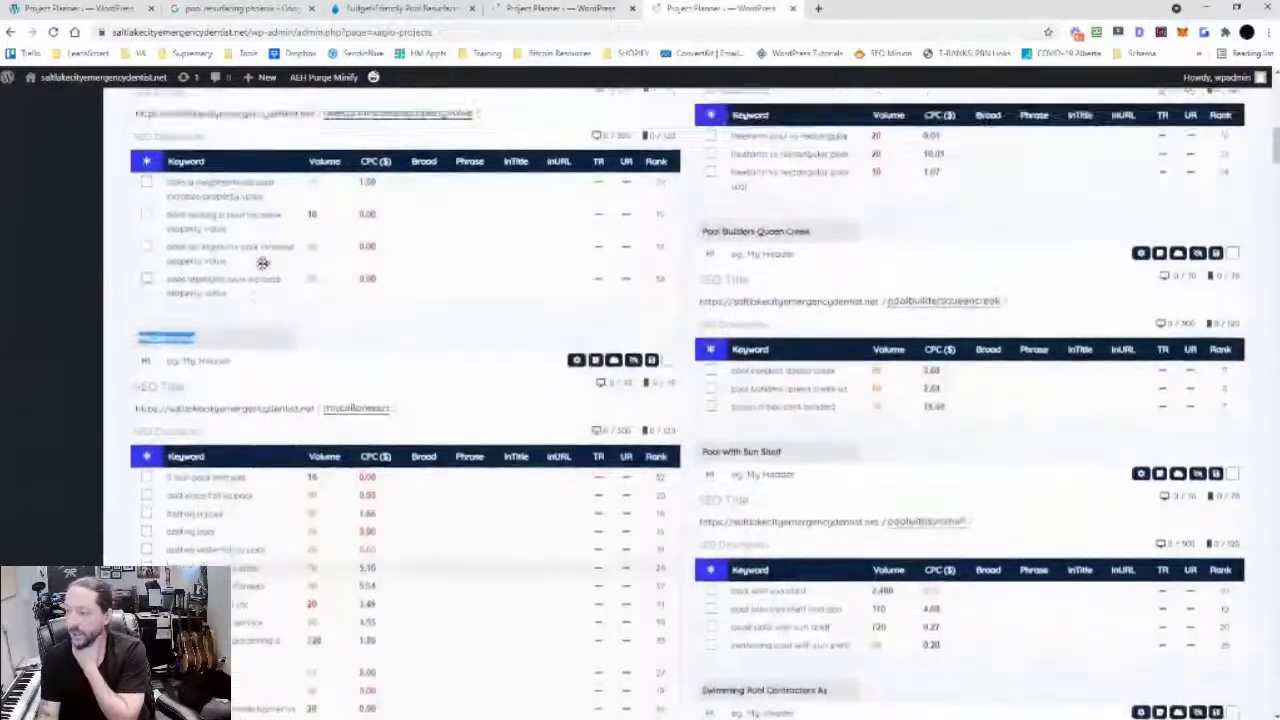
{"action": "scroll", "coordinate": [263, 257], "scroll_direction": "up", "scroll_amount": 10}
{"action": "left_click", "coordinate": [184, 212]}
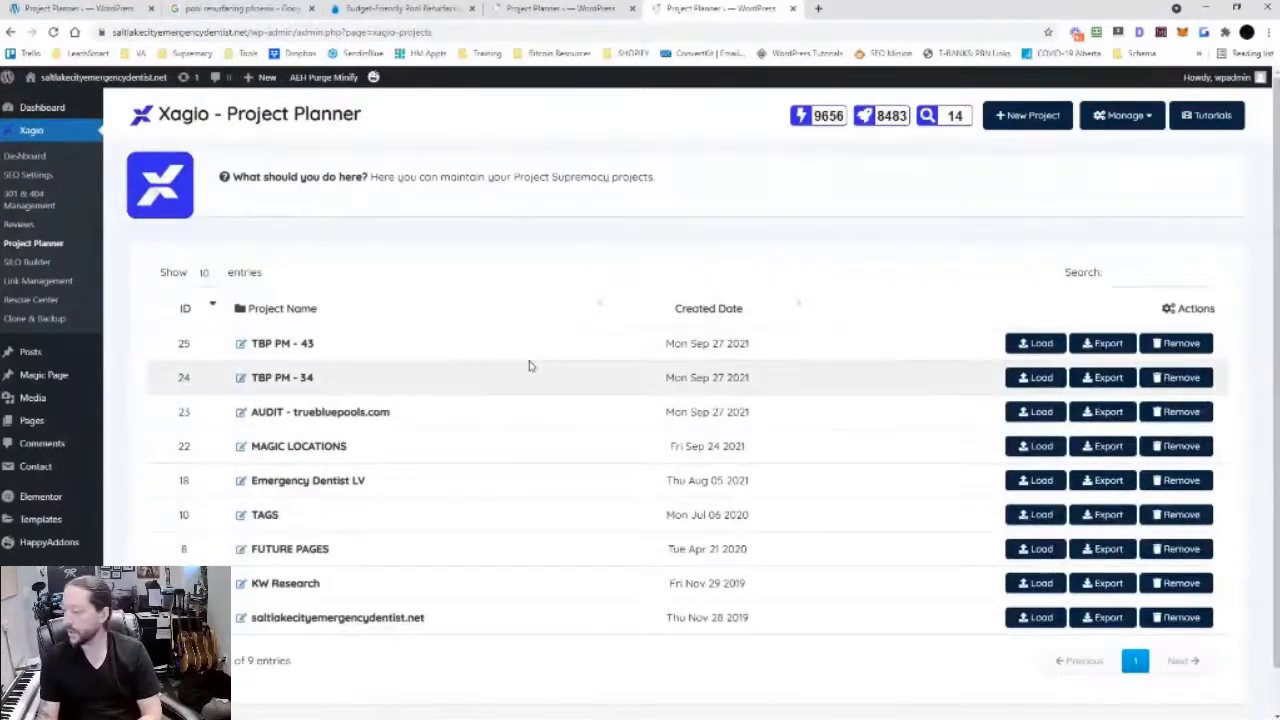
{"action": "left_click", "coordinate": [54, 32]}
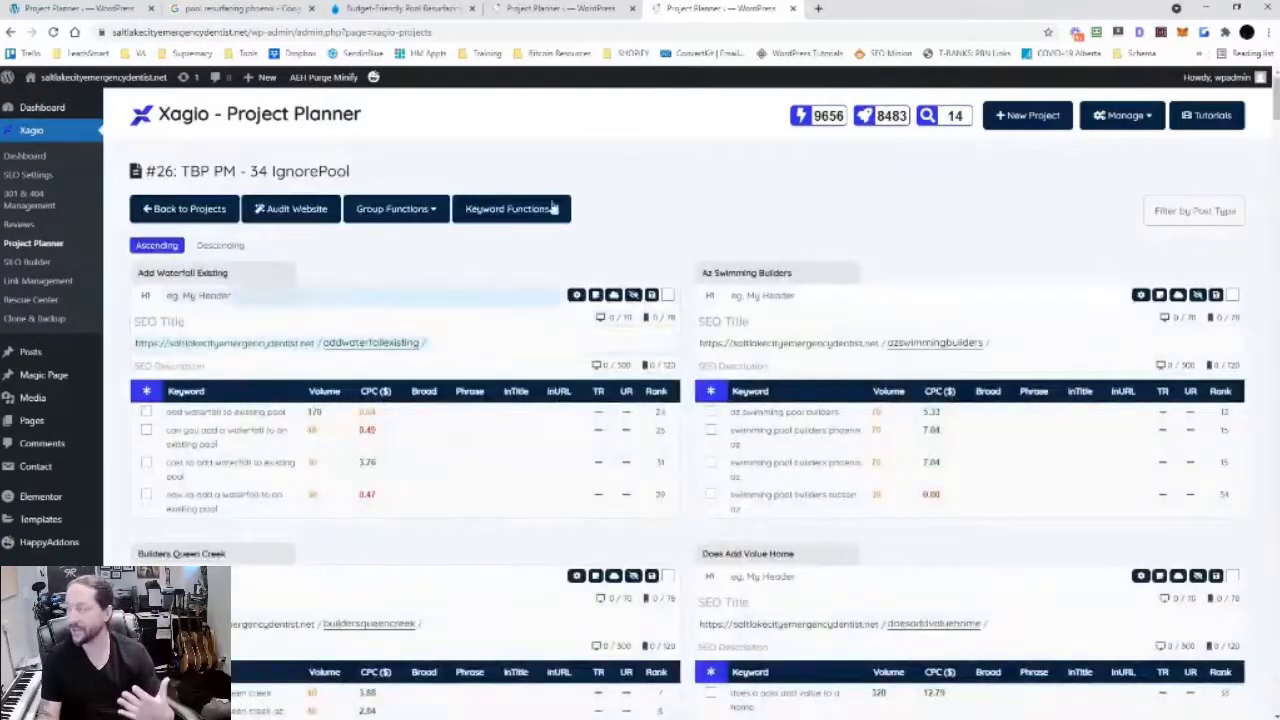
Check the audit project against the TBP PM - 34 IgnorePool groups and highlight the group name Builders Queen Creek
{"action": "left_click", "coordinate": [537, 10]}
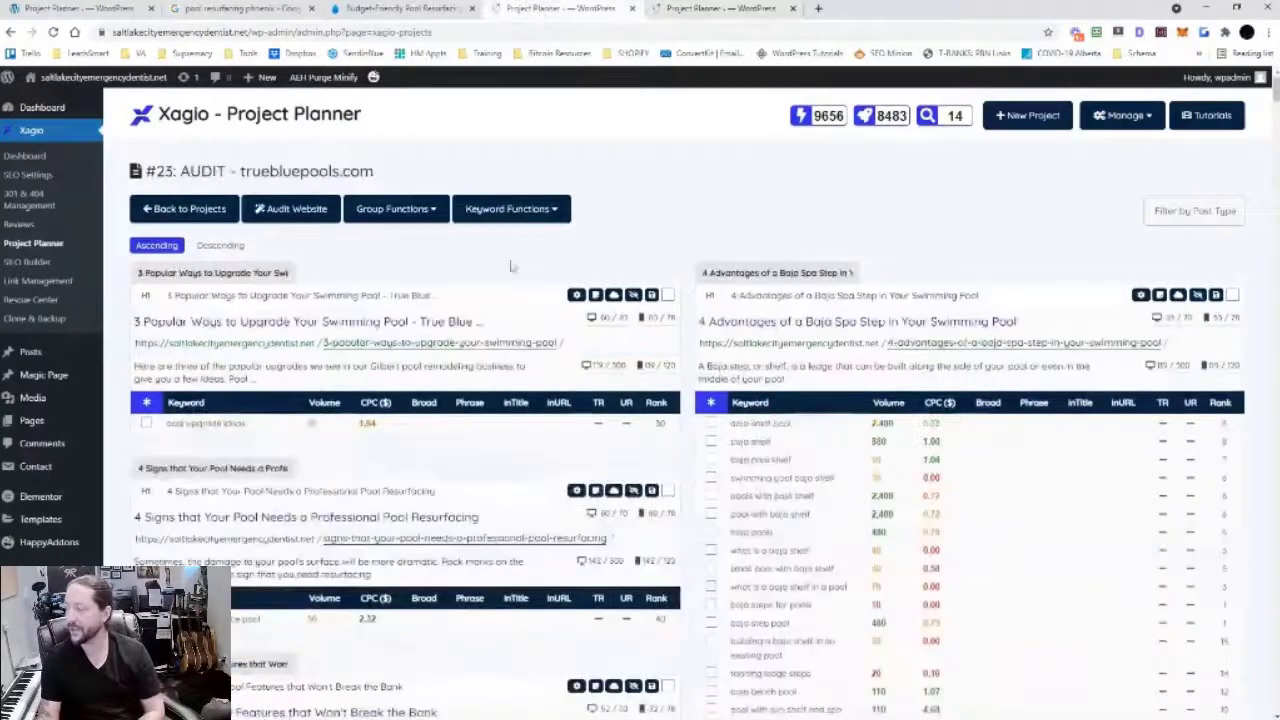
{"action": "left_click", "coordinate": [679, 14]}
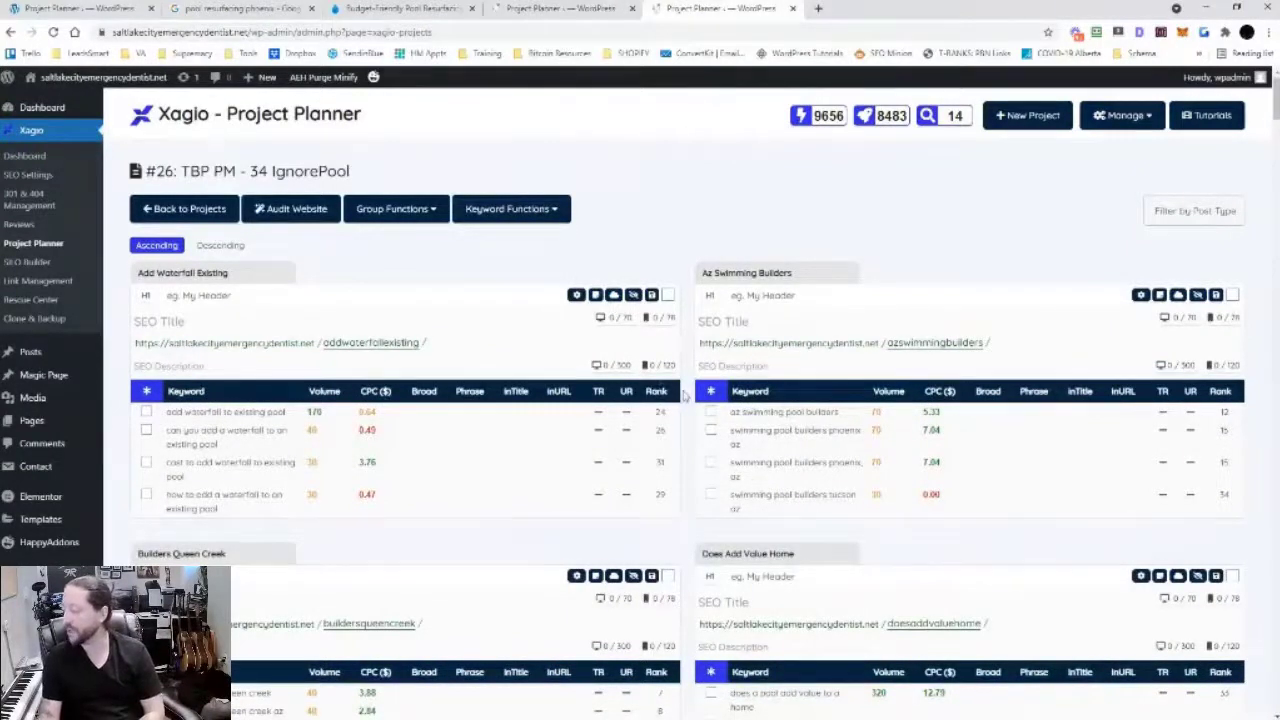
{"action": "scroll", "coordinate": [692, 400], "scroll_direction": "down", "scroll_amount": 3}
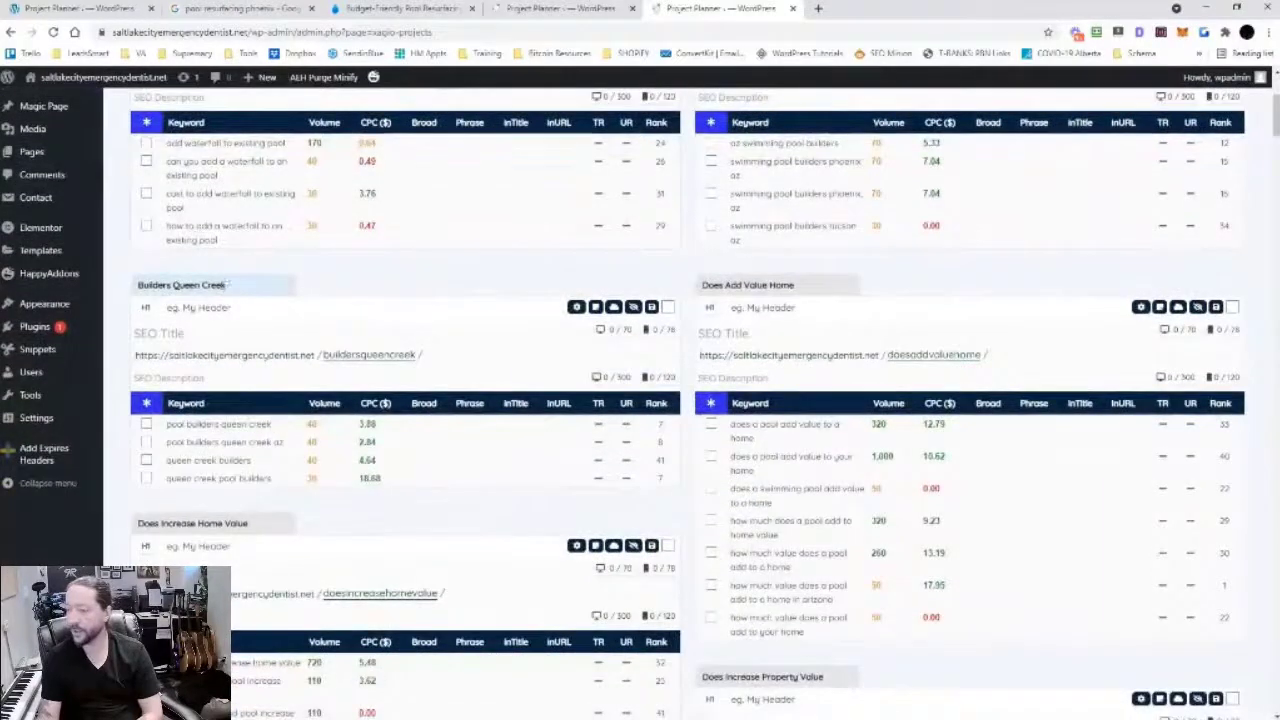
{"action": "left_click_drag", "start_coordinate": [228, 285], "coordinate": [140, 287]}
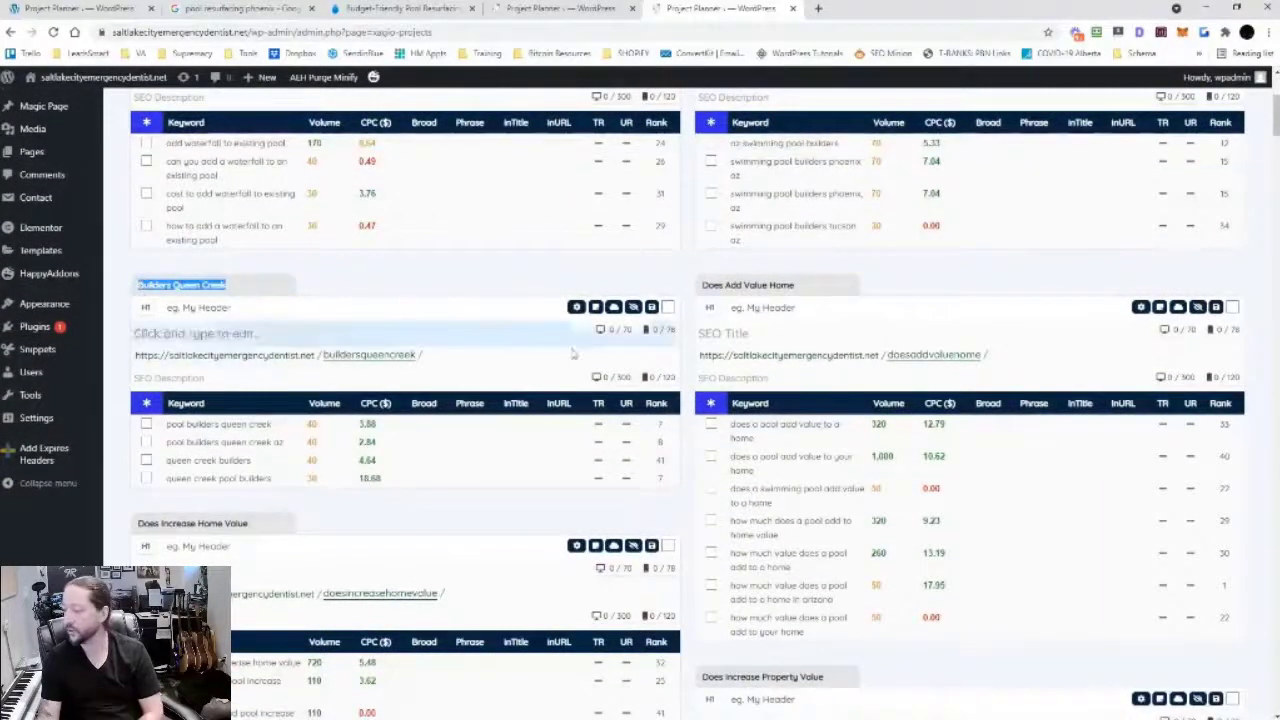
Review the TBP PM - 34 IgnorePool groups and highlight the group names Infinity Small Backyard and Natural Pools Arizona
{"action": "scroll", "coordinate": [506, 320], "scroll_direction": "down", "scroll_amount": 3}
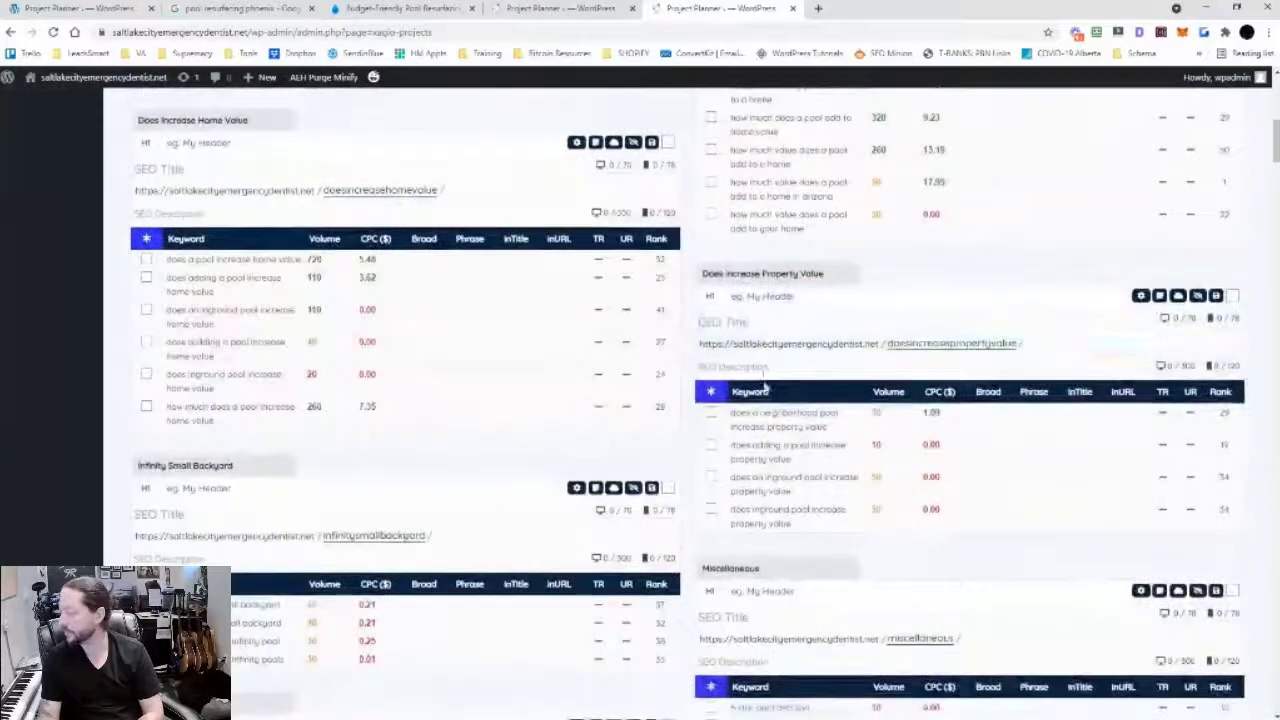
{"action": "scroll", "coordinate": [766, 386], "scroll_direction": "down", "scroll_amount": 1}
{"action": "left_click_drag", "start_coordinate": [234, 399], "coordinate": [136, 400]}
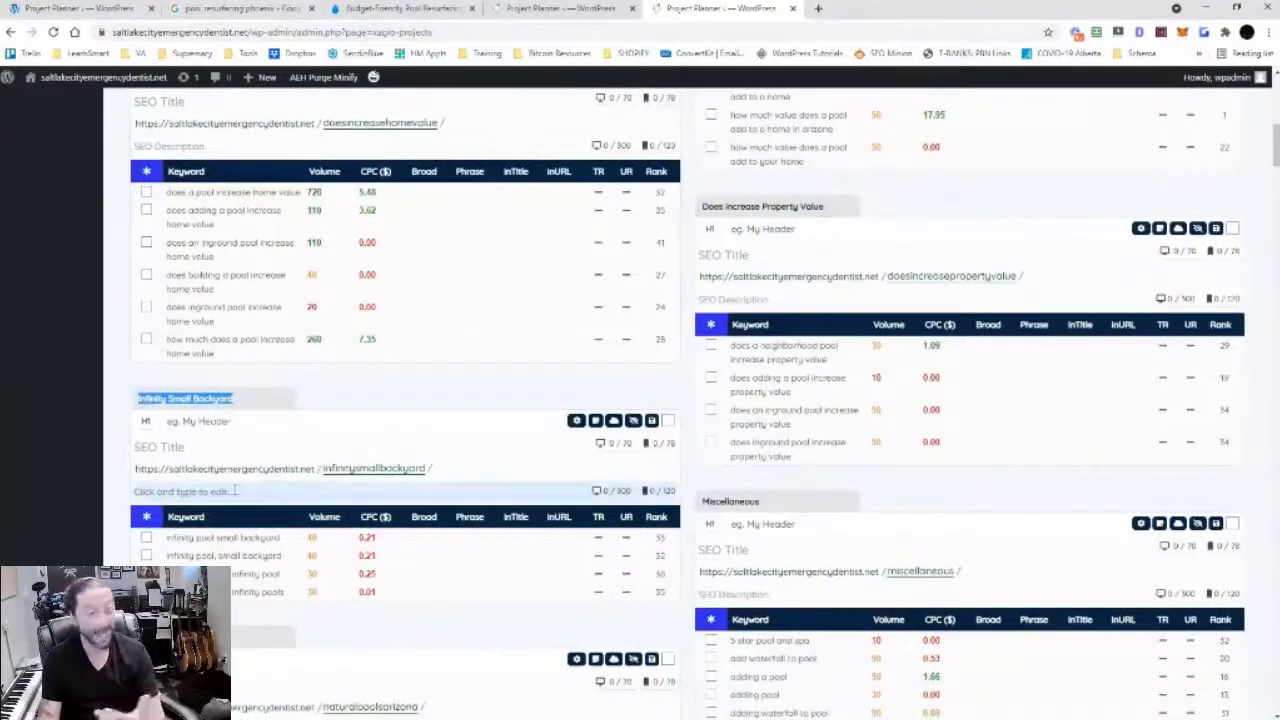
{"action": "scroll", "coordinate": [172, 516], "scroll_direction": "down", "scroll_amount": 3}
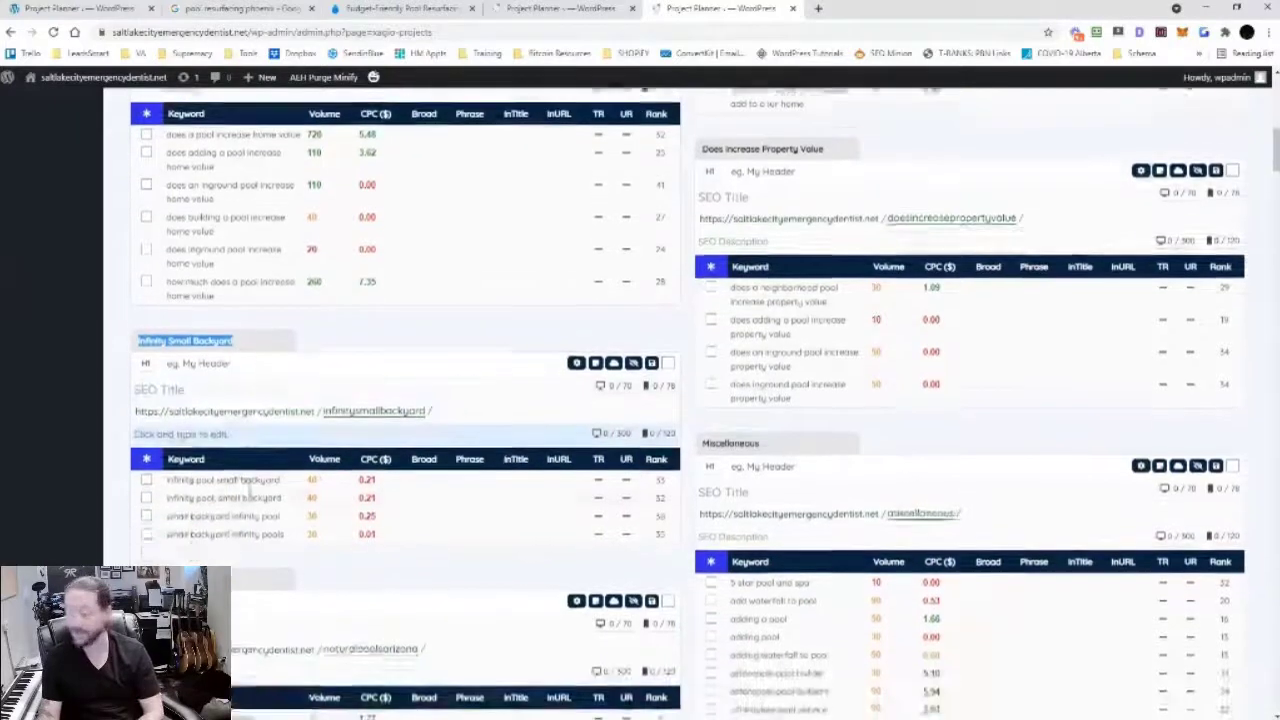
{"action": "left_click_drag", "start_coordinate": [230, 440], "coordinate": [136, 440]}
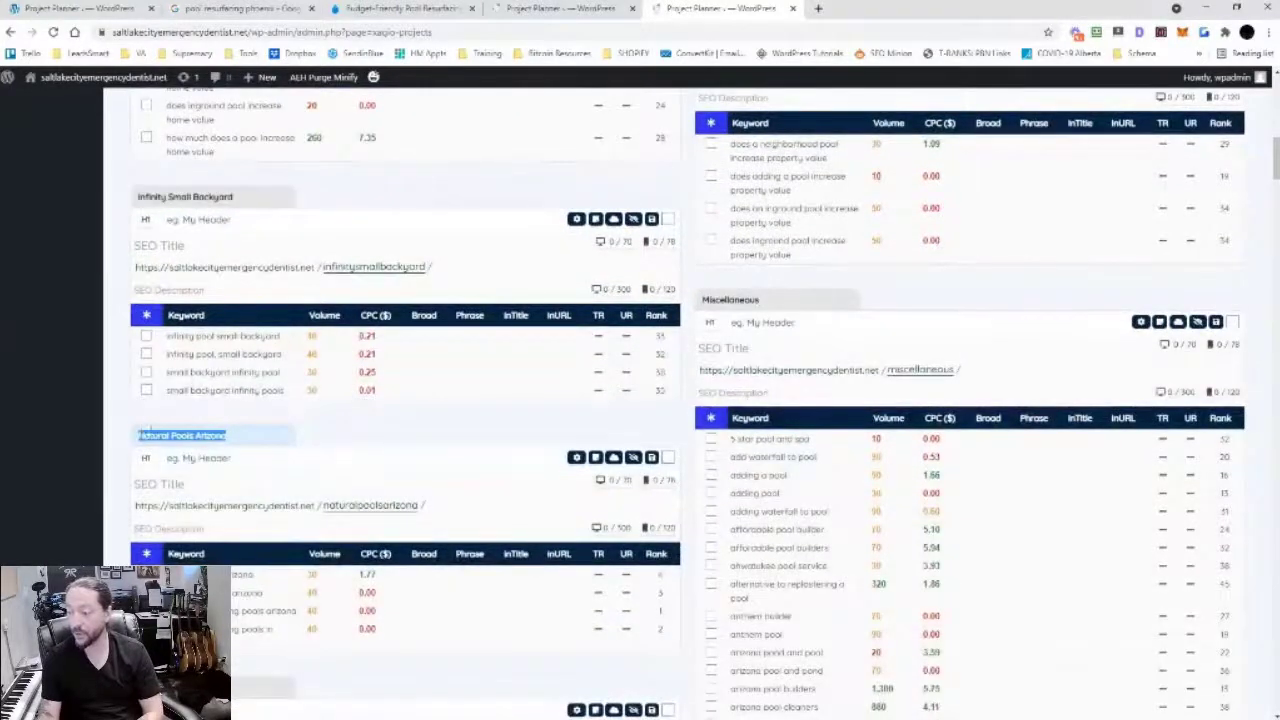
{"action": "scroll", "coordinate": [190, 430], "scroll_direction": "down", "scroll_amount": 2}
Highlight the group names Rock Slide Waterfall and Waterfalls With Slides while checking their keywords
{"action": "scroll", "coordinate": [196, 419], "scroll_direction": "down", "scroll_amount": 1}
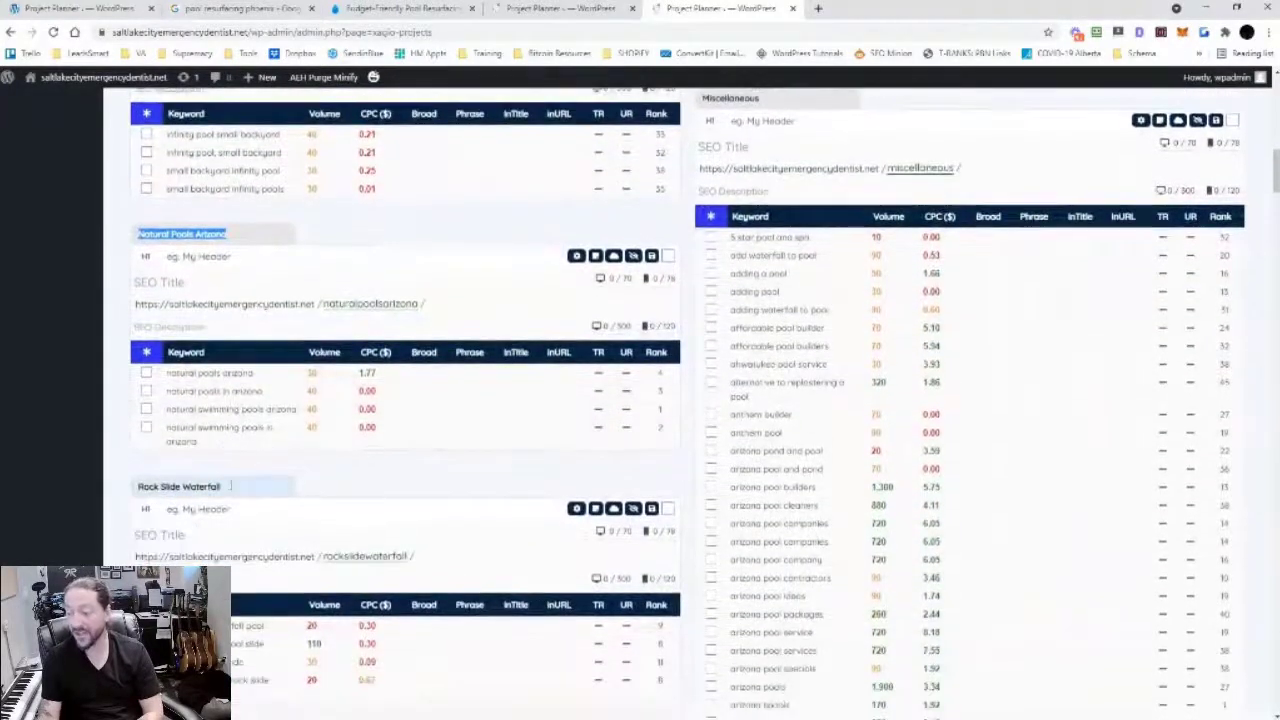
{"action": "left_click_drag", "start_coordinate": [222, 486], "coordinate": [130, 487]}
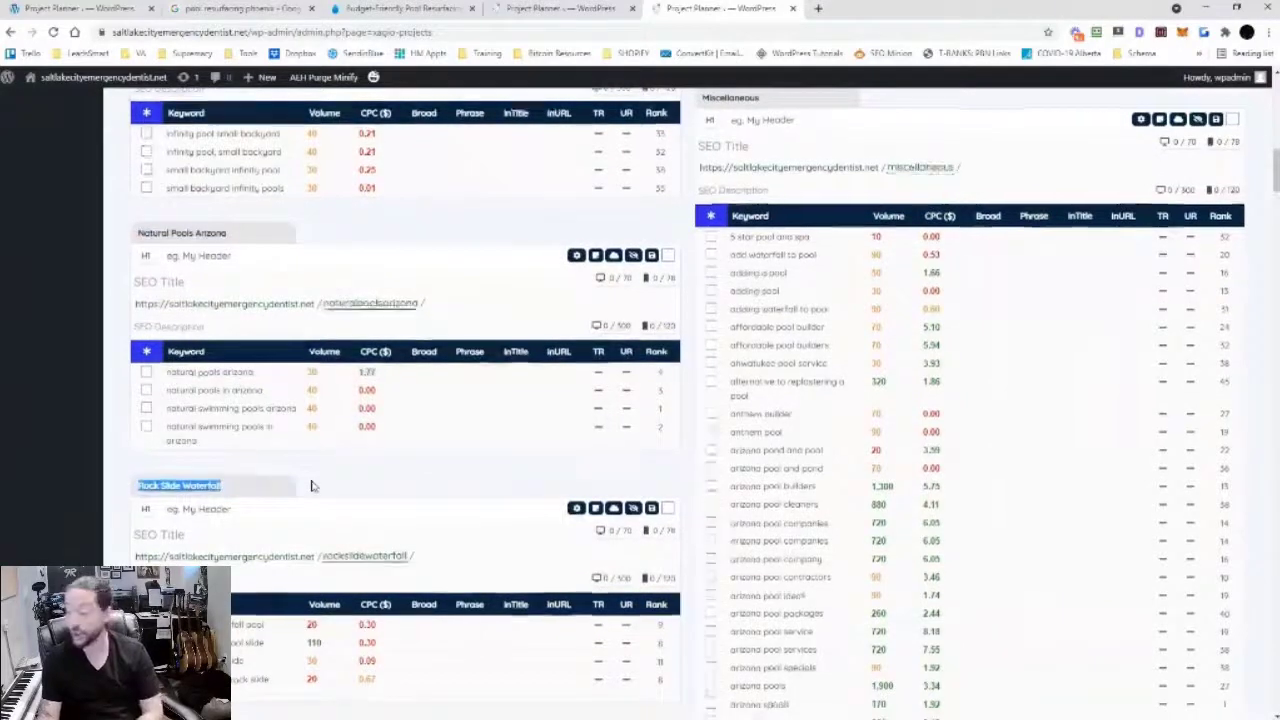
{"action": "scroll", "coordinate": [300, 485], "scroll_direction": "down", "scroll_amount": 2}
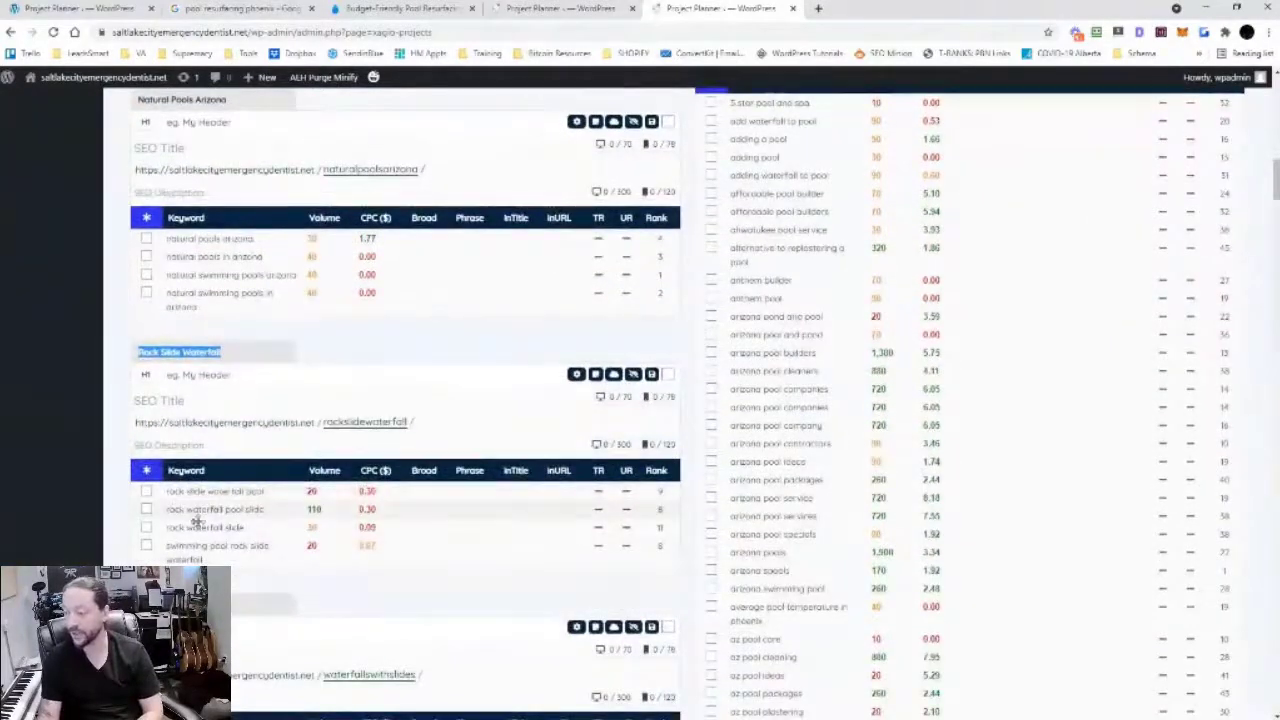
{"action": "scroll", "coordinate": [220, 510], "scroll_direction": "down", "scroll_amount": 2}
{"action": "scroll", "coordinate": [263, 492], "scroll_direction": "down", "scroll_amount": 2}
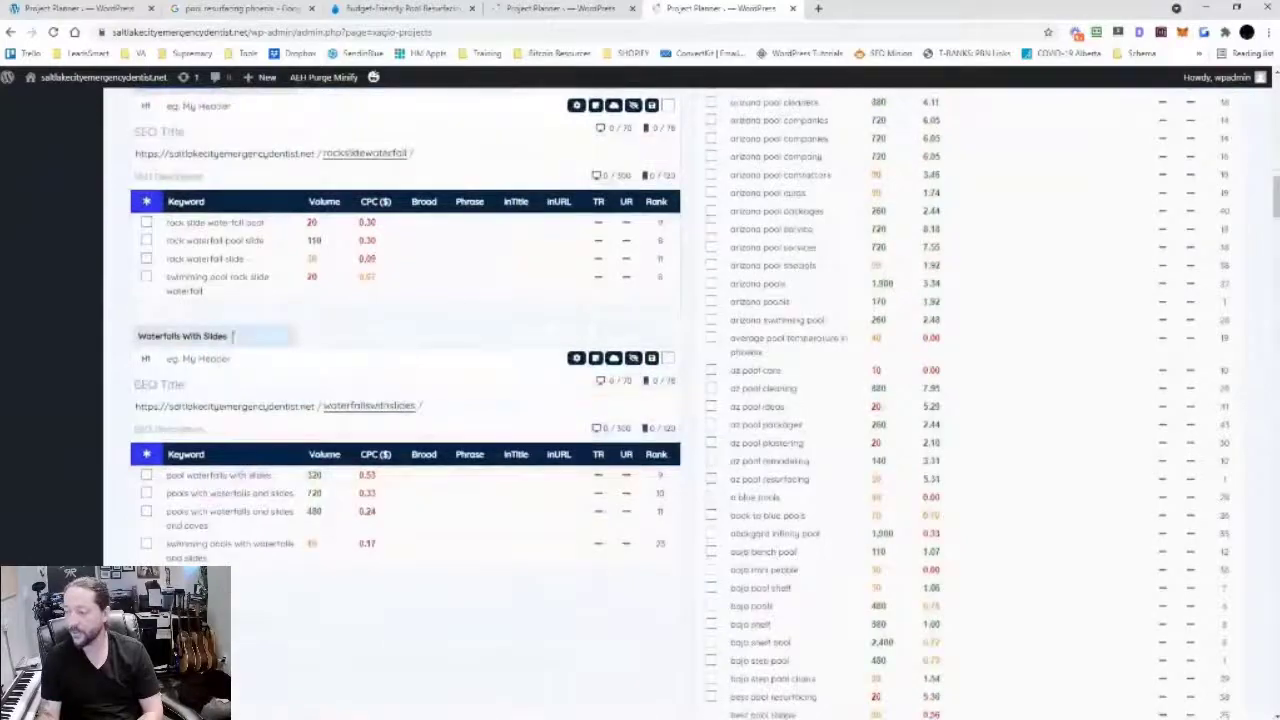
{"action": "left_click_drag", "start_coordinate": [230, 336], "coordinate": [132, 336]}
Leave the TBP PM - 34 IgnorePool project and open the AUDIT - truebluepools.com project from the project list
{"action": "scroll", "coordinate": [760, 470], "scroll_direction": "up", "scroll_amount": 15}
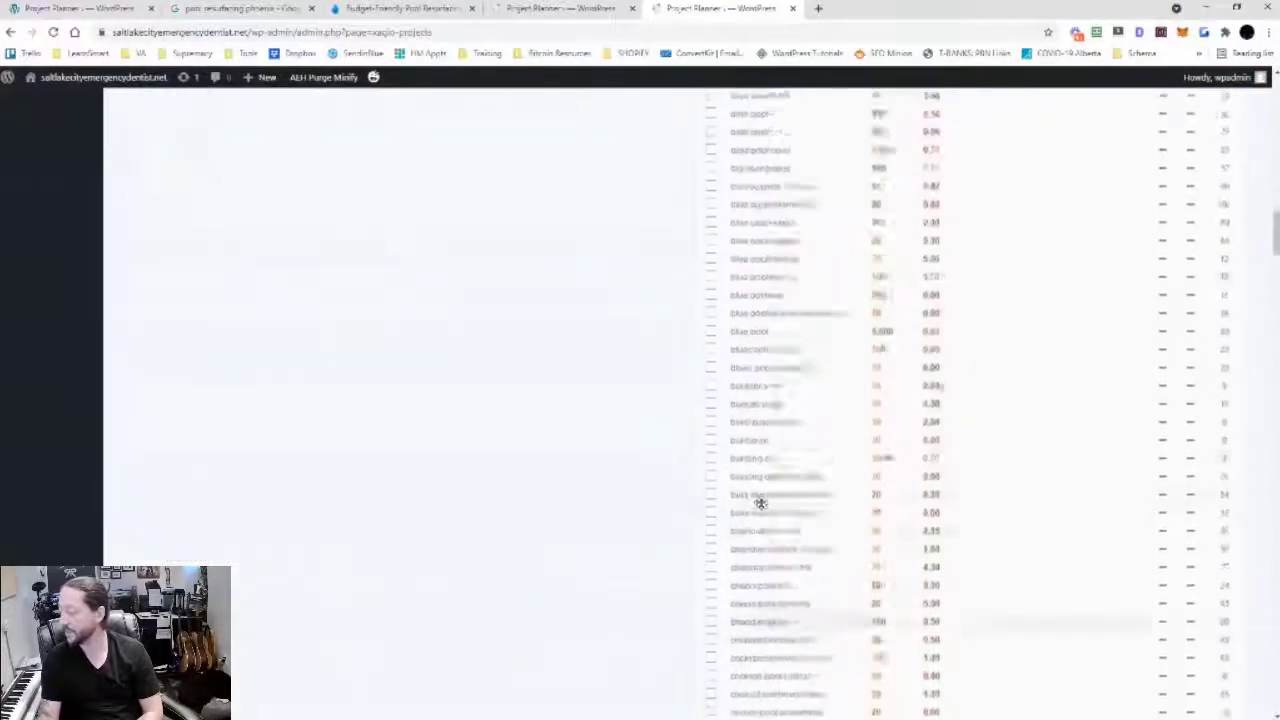
{"action": "scroll", "coordinate": [760, 503], "scroll_direction": "up", "scroll_amount": 6}
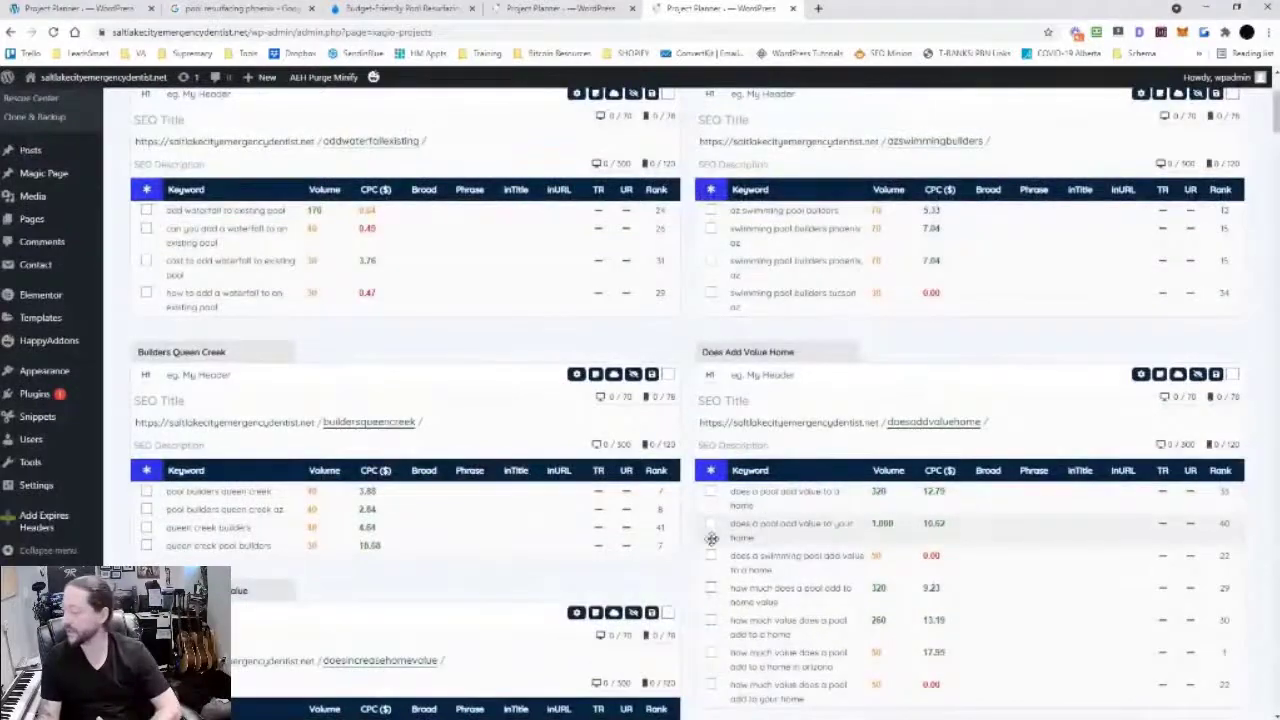
{"action": "scroll", "coordinate": [686, 548], "scroll_direction": "up", "scroll_amount": 2}
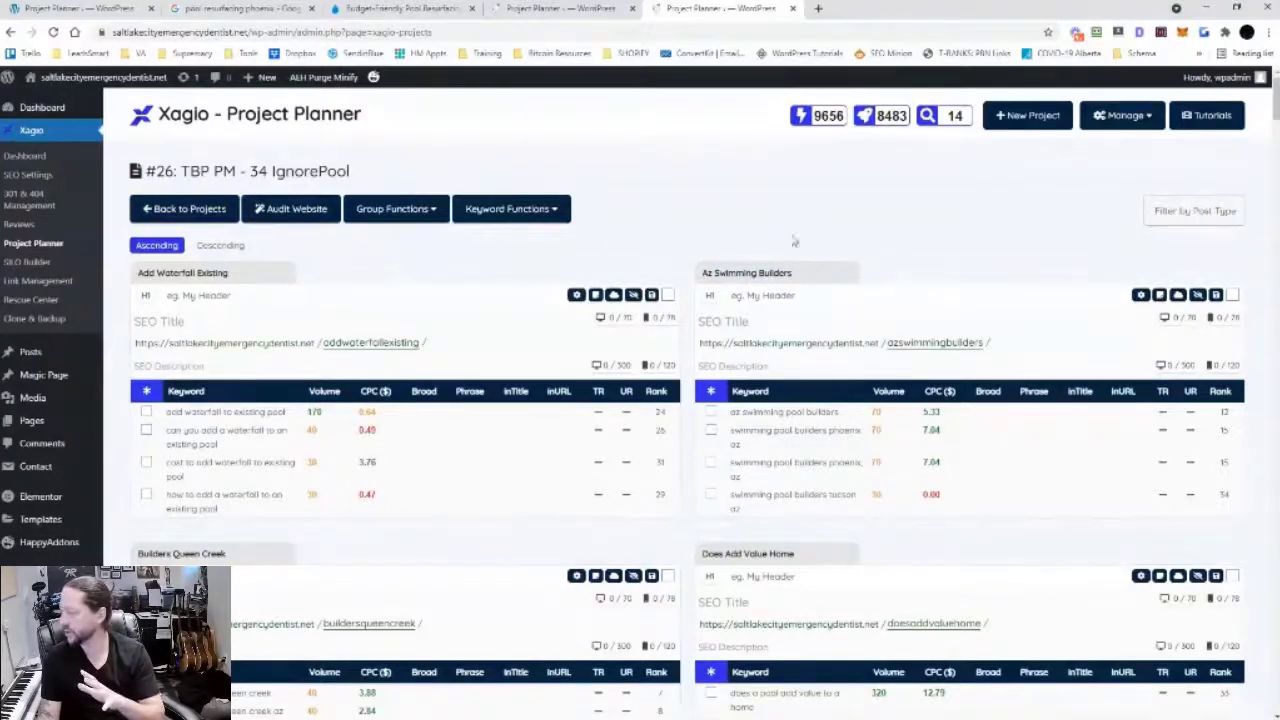
{"action": "left_click", "coordinate": [184, 214]}
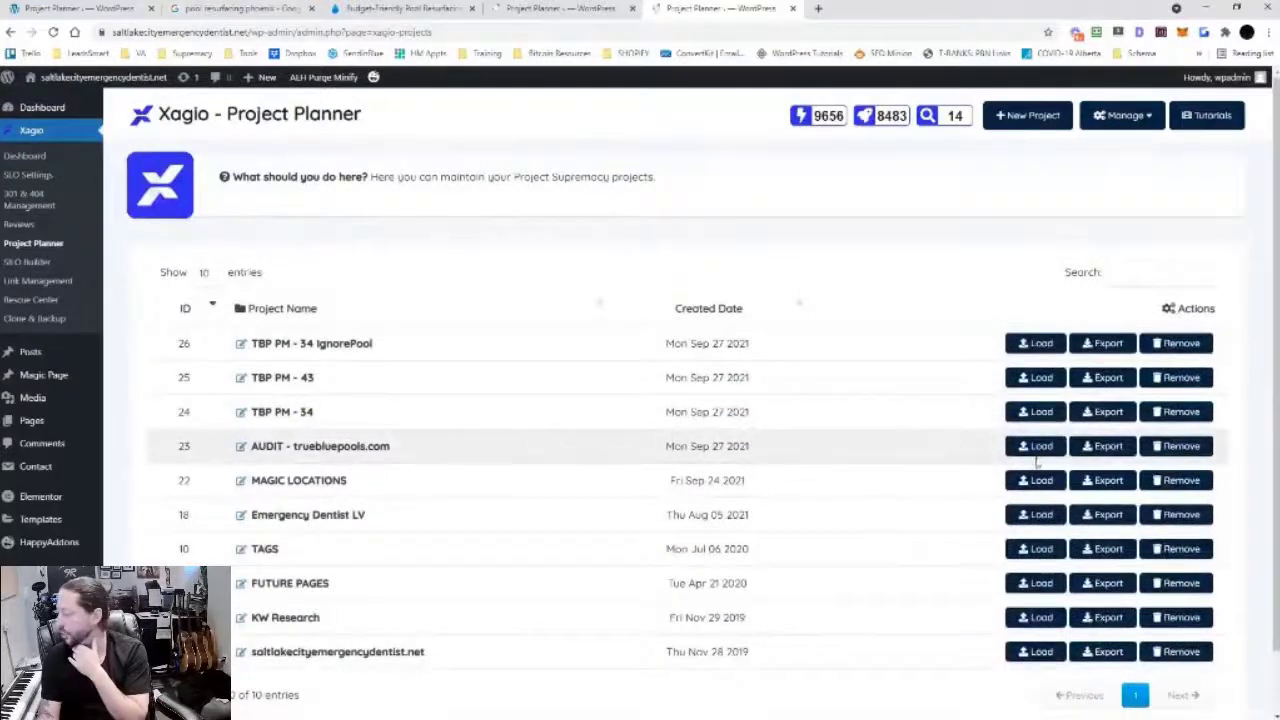
{"action": "scroll", "coordinate": [851, 386], "scroll_direction": "down", "scroll_amount": 1}
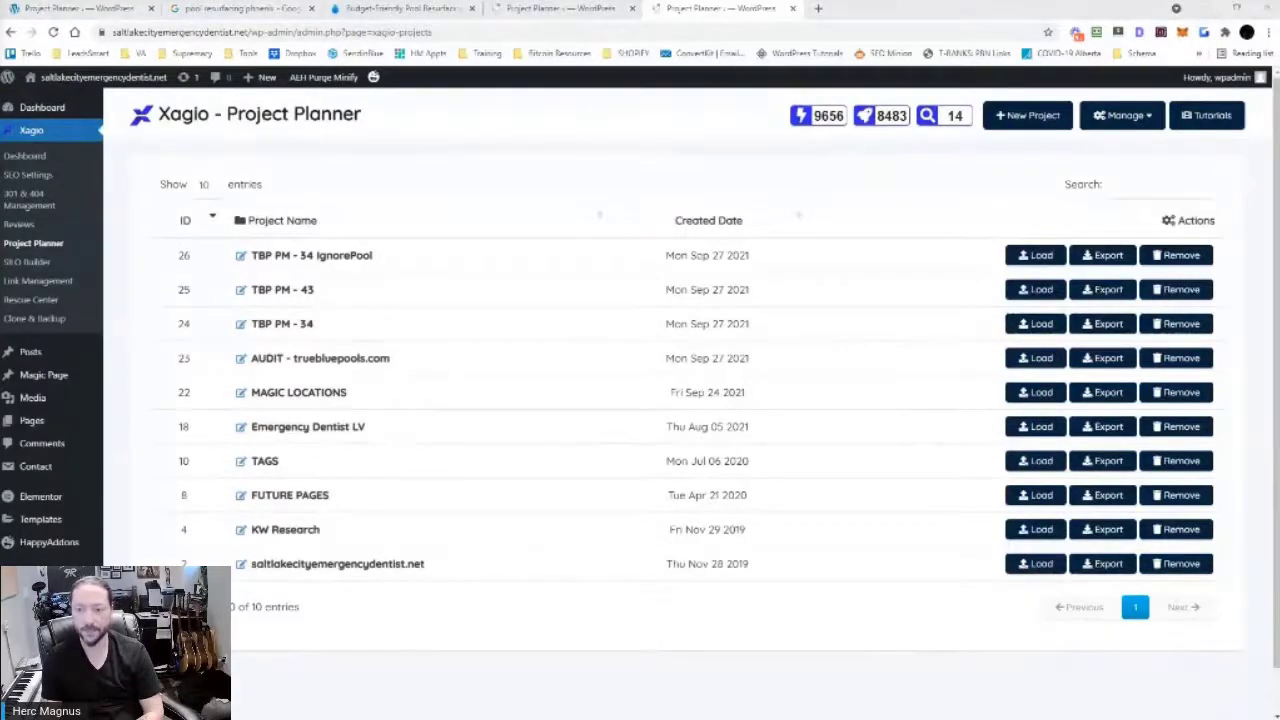
{"action": "scroll", "coordinate": [580, 309], "scroll_direction": "down", "scroll_amount": 1}
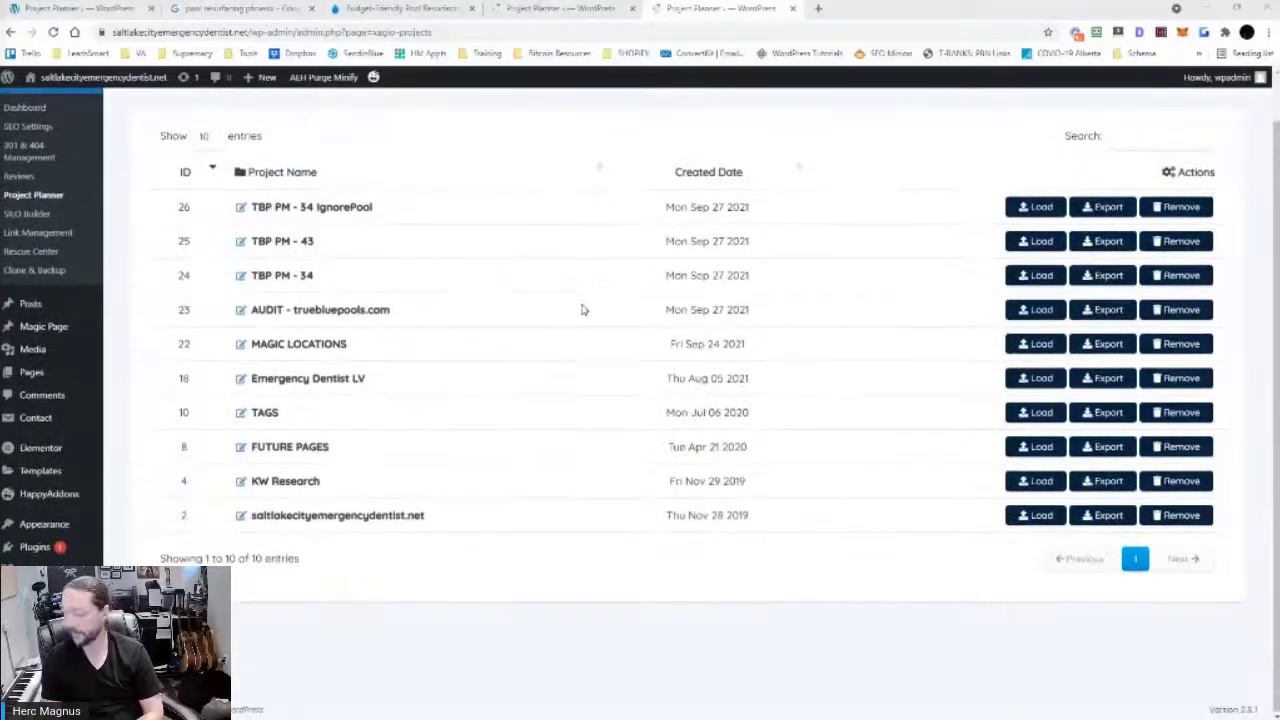
{"action": "left_click", "coordinate": [583, 310]}
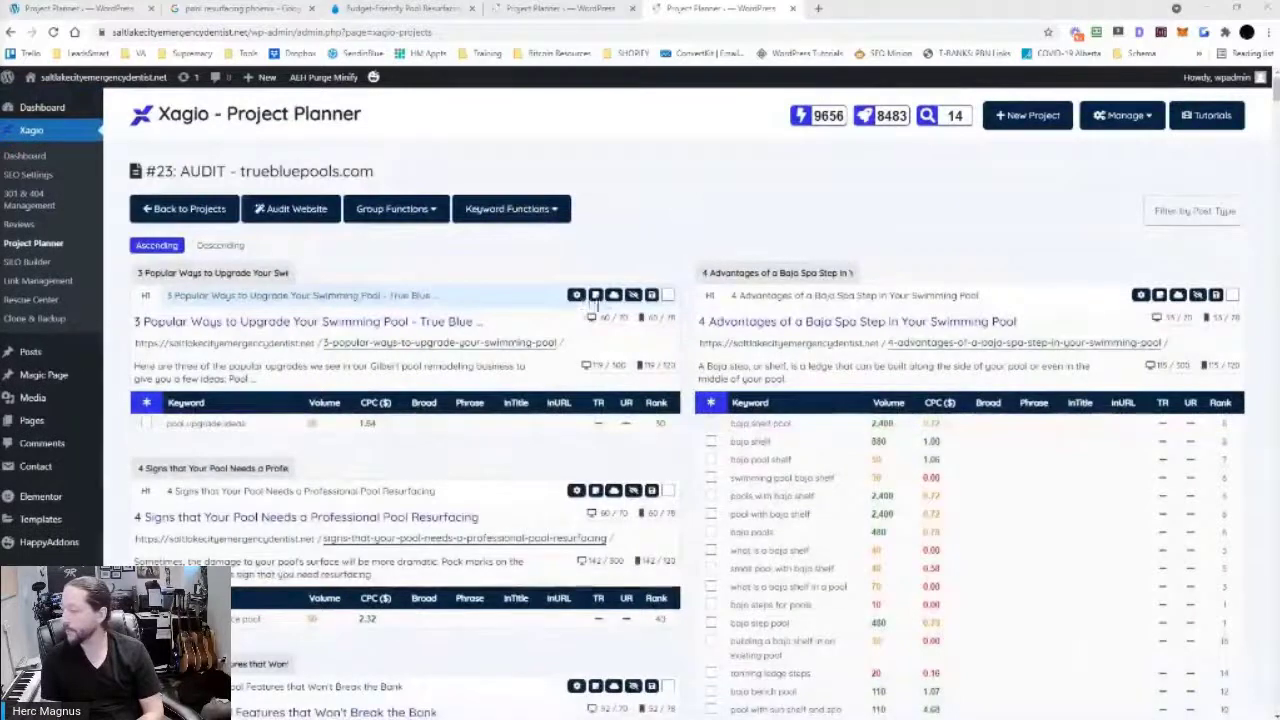
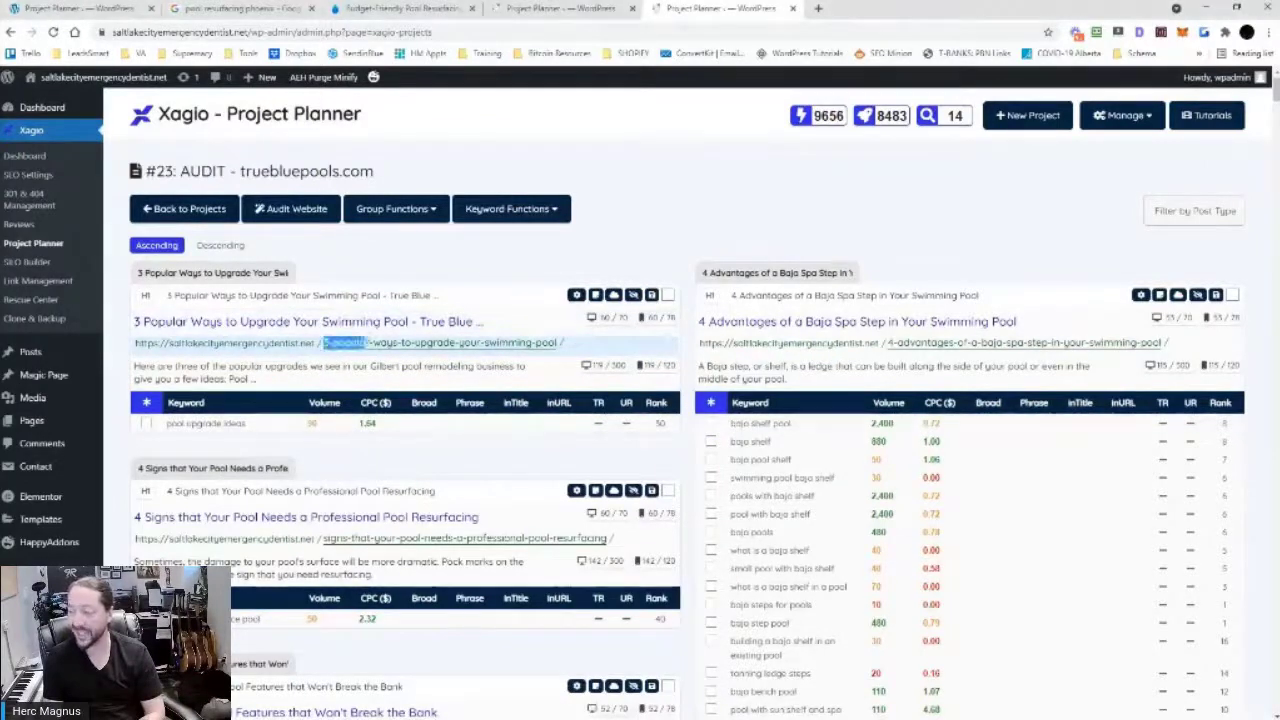
Highlight the first group's URL slug and the domain in the project title, and look through the audited page groups
{"action": "left_click_drag", "start_coordinate": [326, 344], "coordinate": [562, 347]}
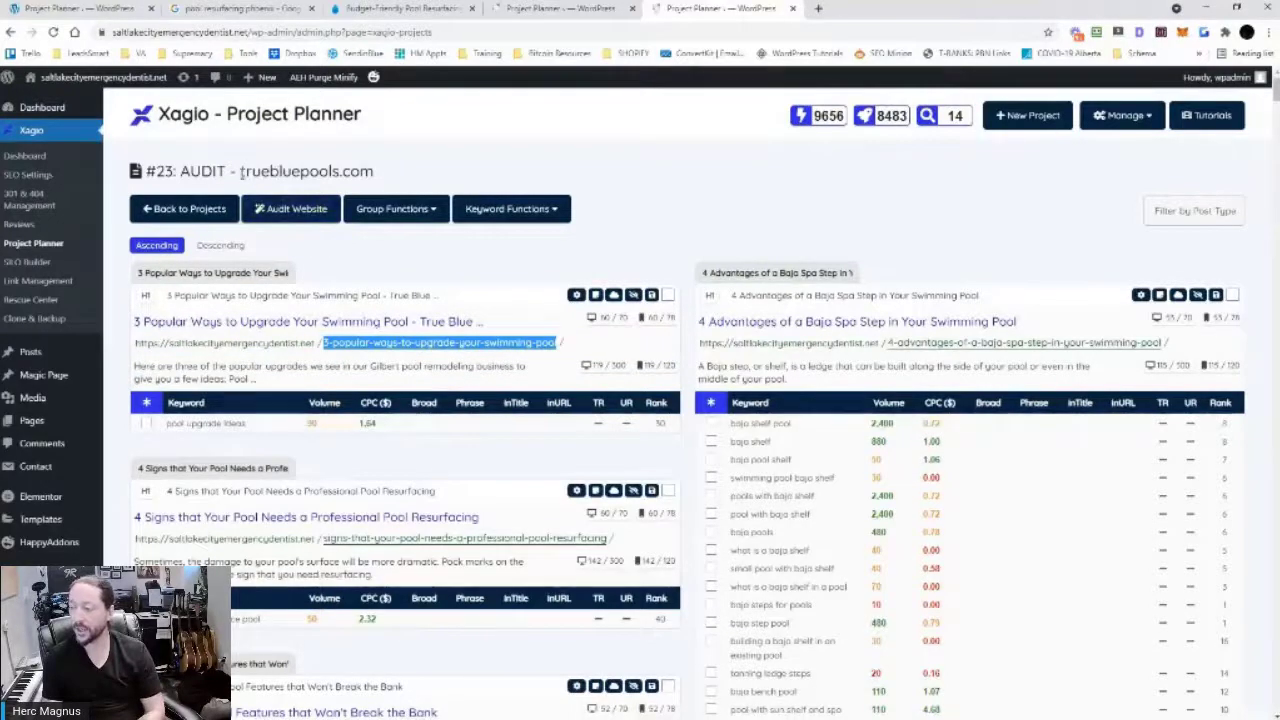
{"action": "left_click_drag", "start_coordinate": [240, 172], "coordinate": [397, 181]}
{"action": "scroll", "coordinate": [692, 299], "scroll_direction": "down", "scroll_amount": 15}
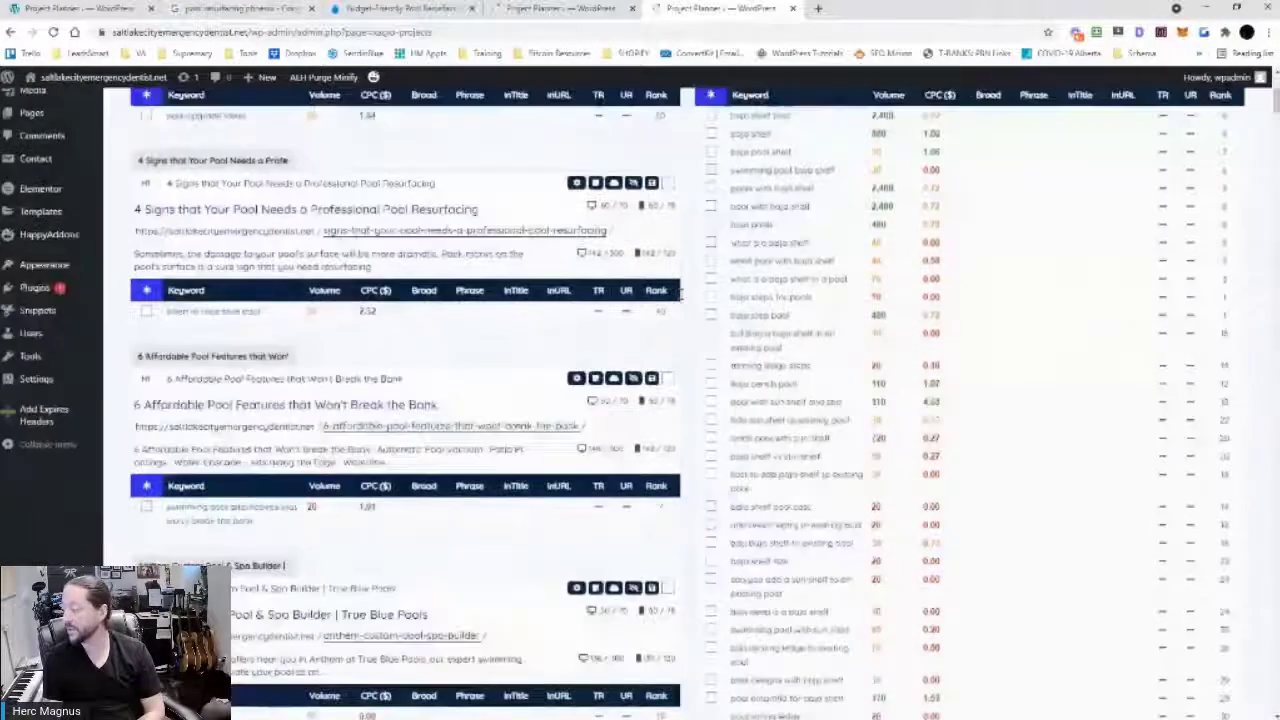
{"action": "scroll", "coordinate": [692, 299], "scroll_direction": "down", "scroll_amount": 15}
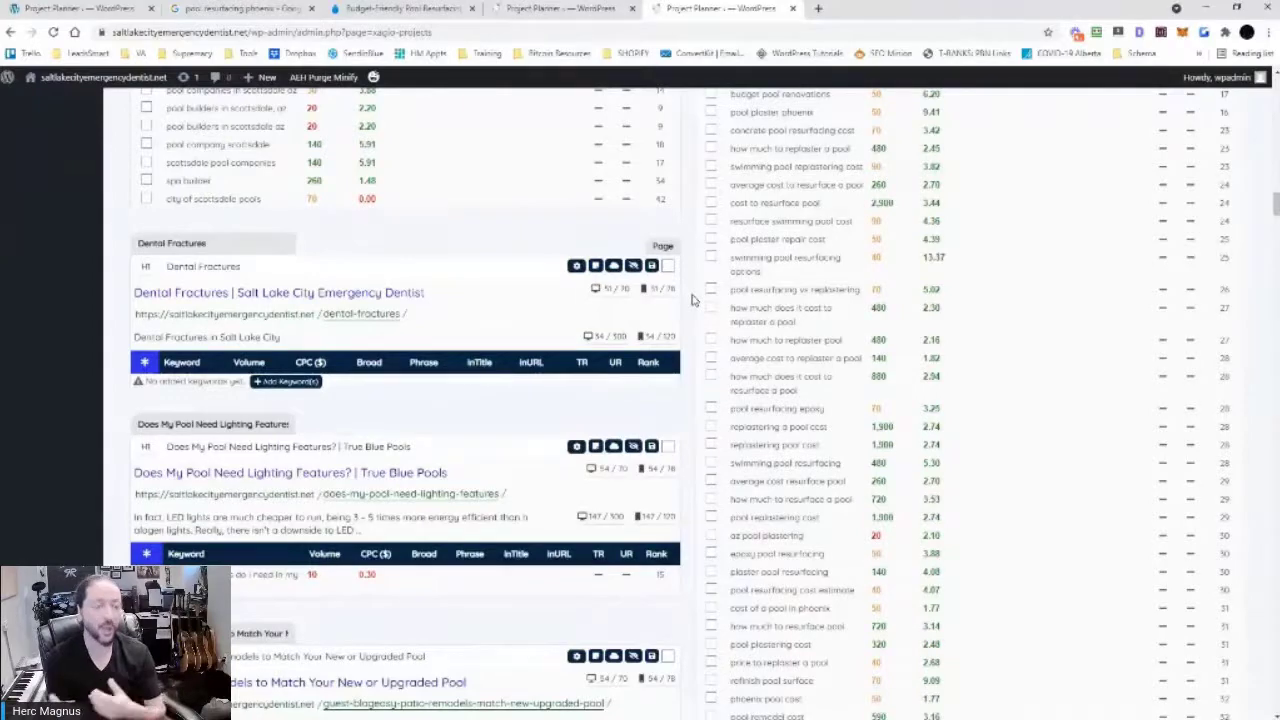
{"action": "scroll", "coordinate": [695, 300], "scroll_direction": "up", "scroll_amount": 10}
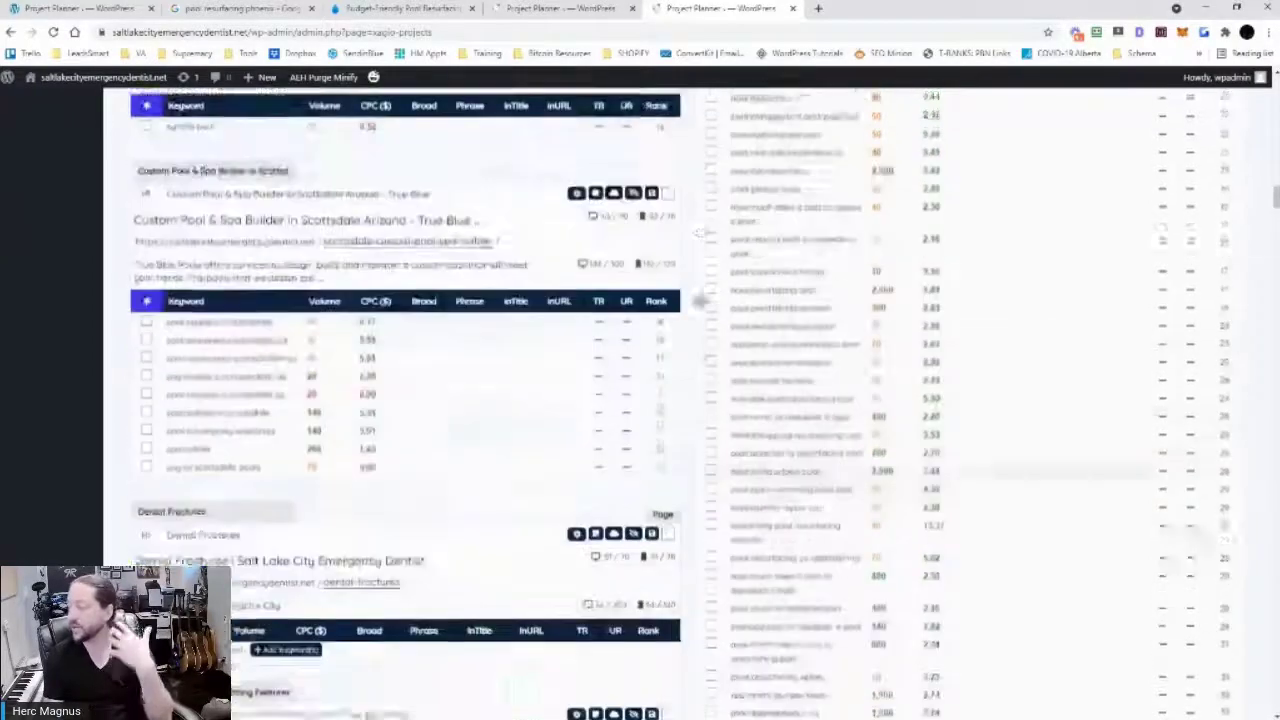
{"action": "scroll", "coordinate": [698, 302], "scroll_direction": "up", "scroll_amount": 10}
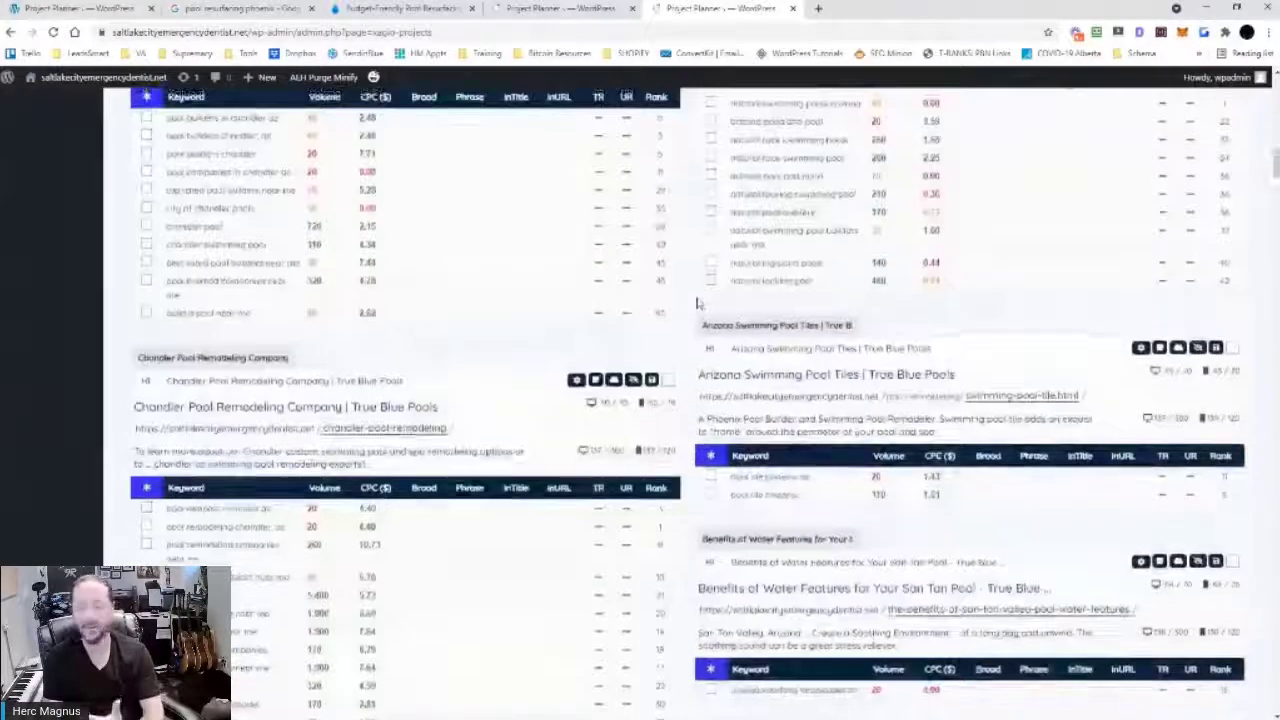
{"action": "scroll", "coordinate": [698, 302], "scroll_direction": "up", "scroll_amount": 10}
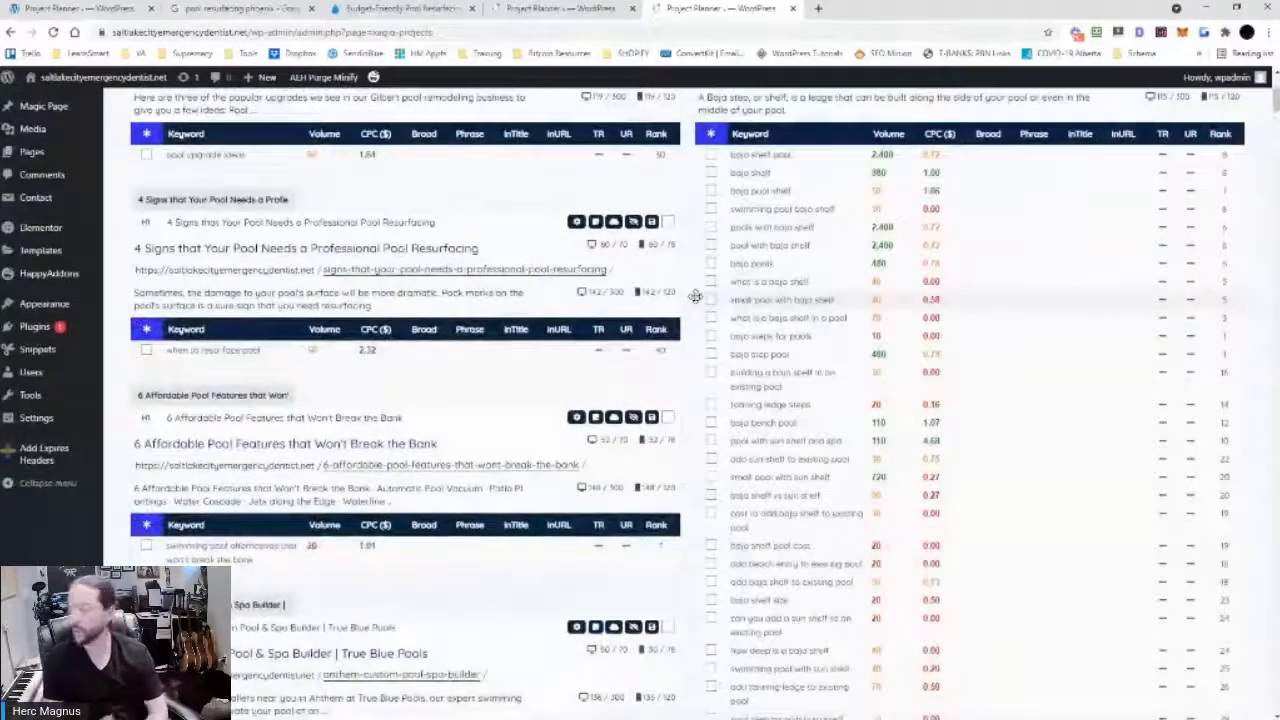
{"action": "scroll", "coordinate": [695, 296], "scroll_direction": "up", "scroll_amount": 5}
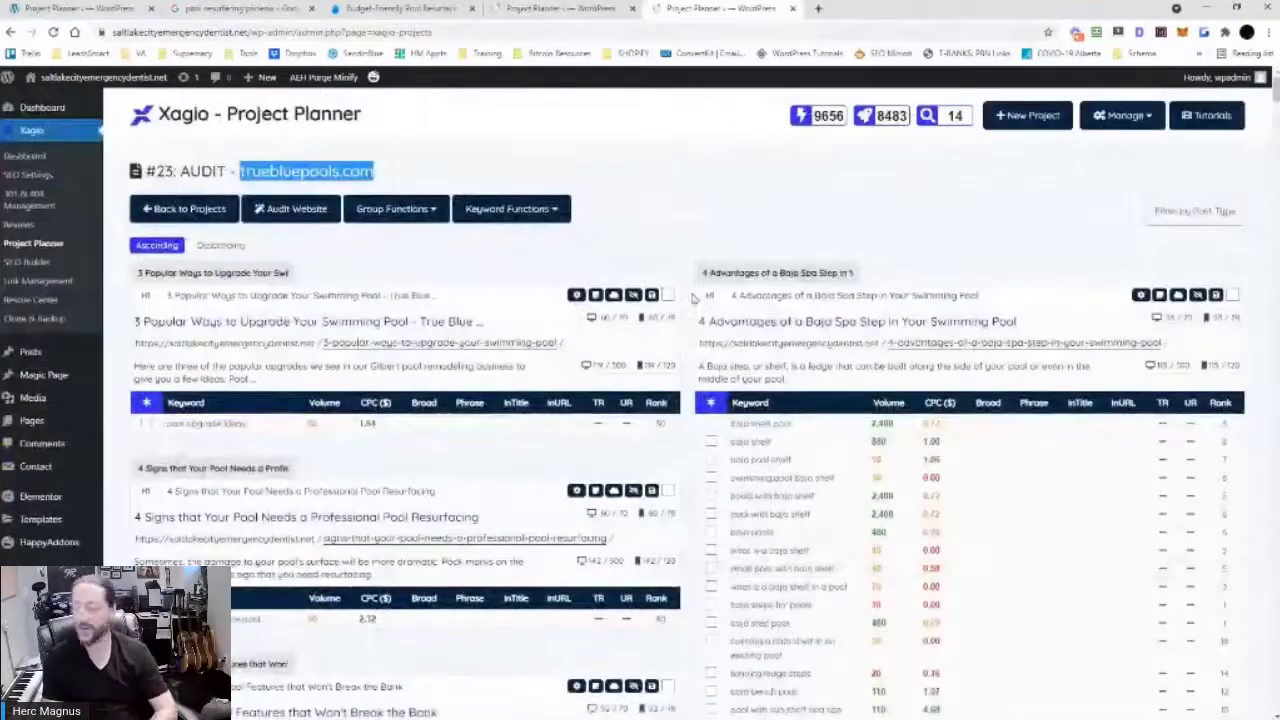
Open the Audit Website settings, compare the Domain field with the site's address, try to clear it and cancel the audit
{"action": "left_click", "coordinate": [304, 222]}
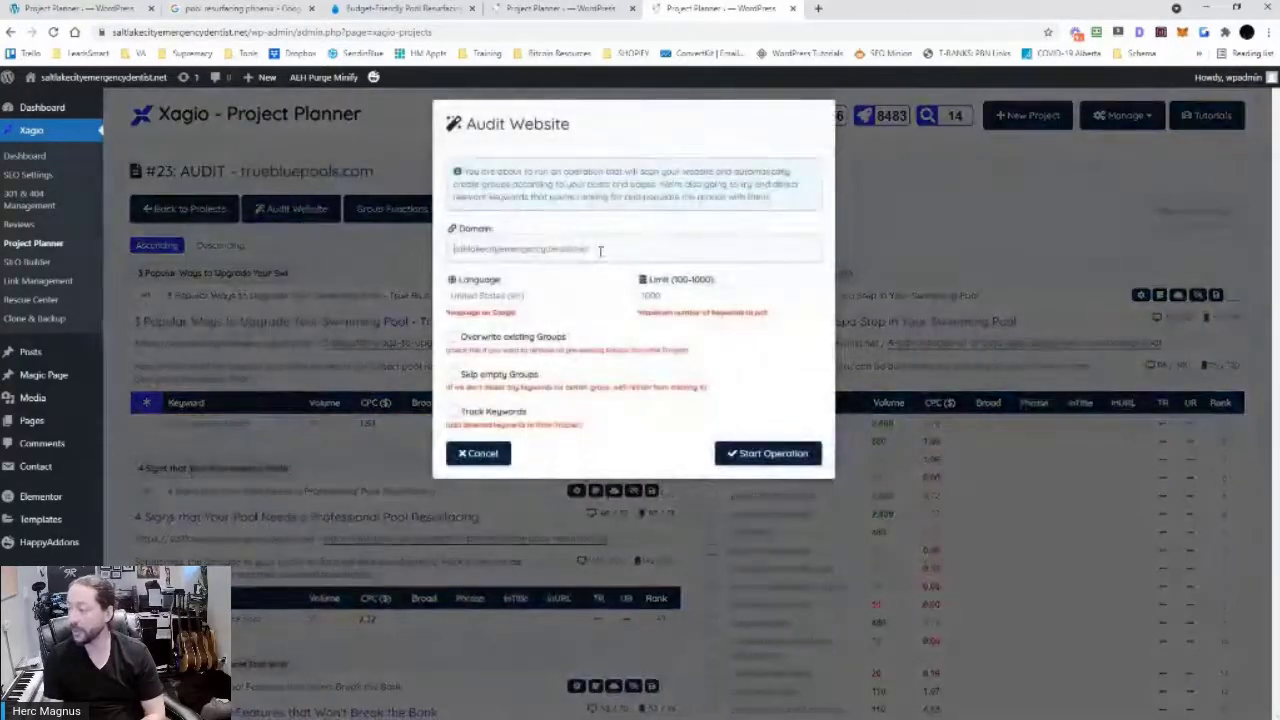
{"action": "left_click_drag", "start_coordinate": [592, 249], "coordinate": [445, 253]}
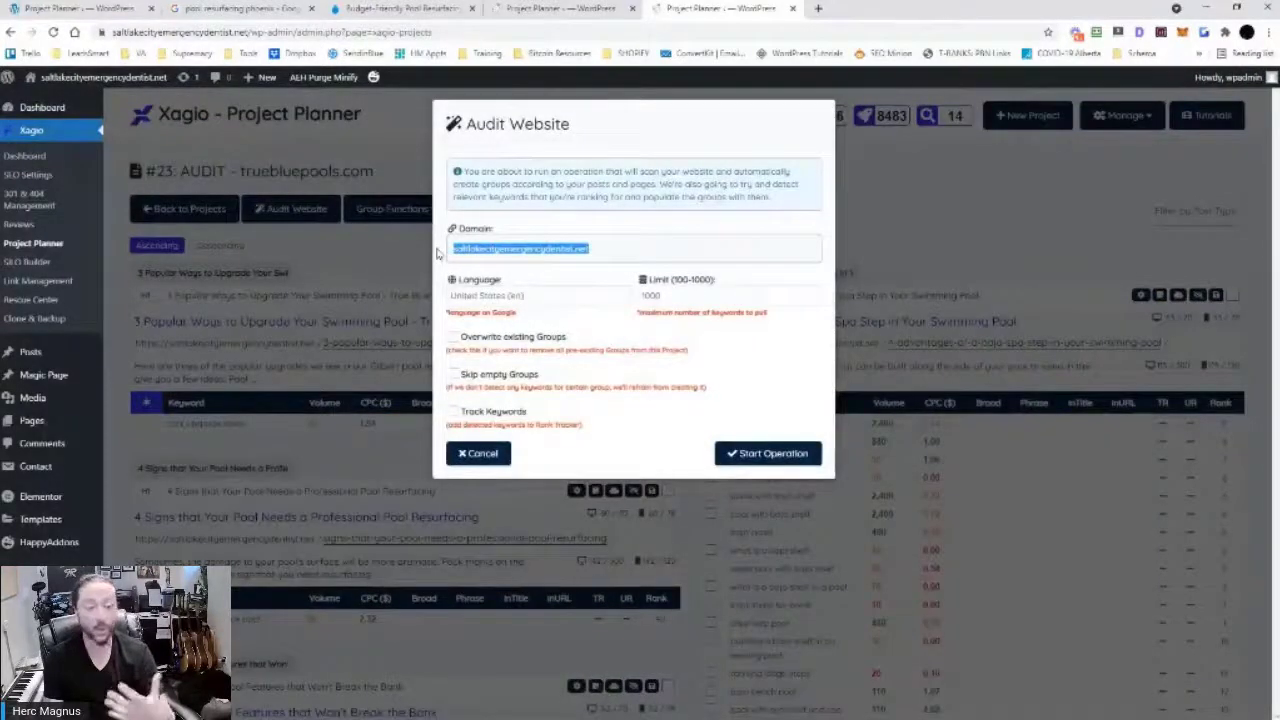
{"action": "left_click_drag", "start_coordinate": [112, 33], "coordinate": [281, 33]}
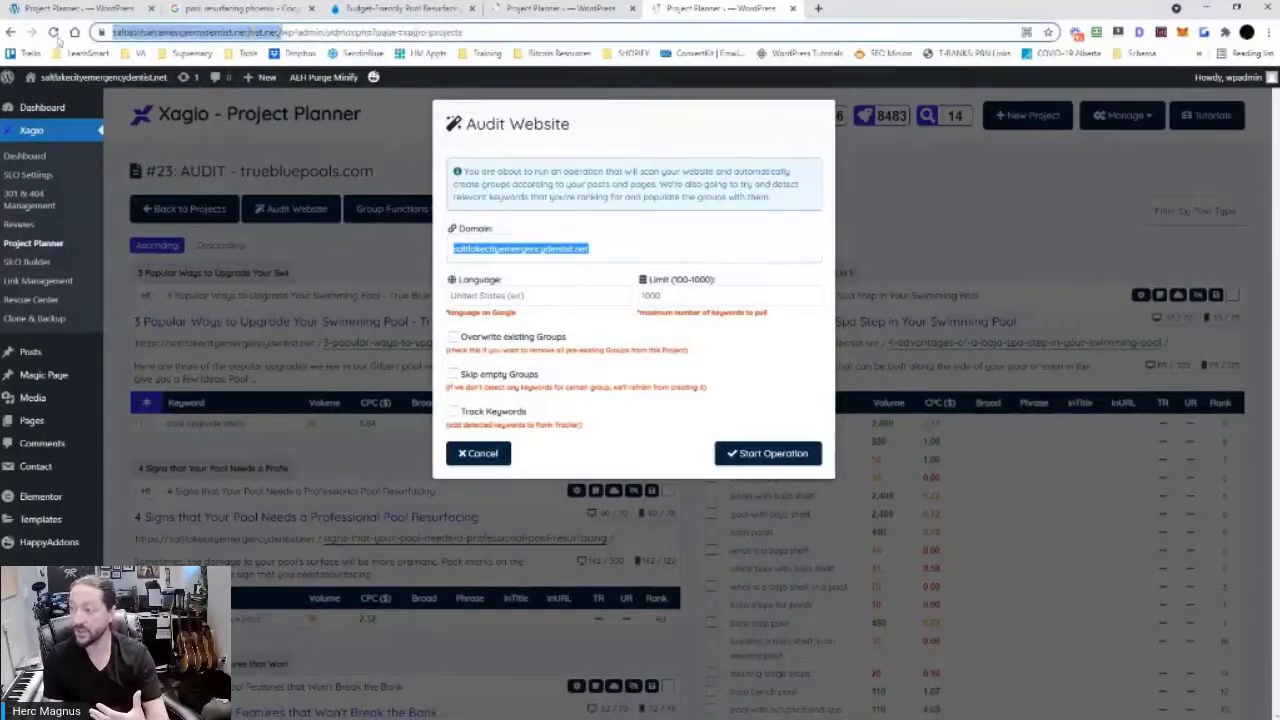
{"action": "left_click", "coordinate": [592, 251]}
{"action": "left_click_drag", "start_coordinate": [592, 251], "coordinate": [428, 238]}
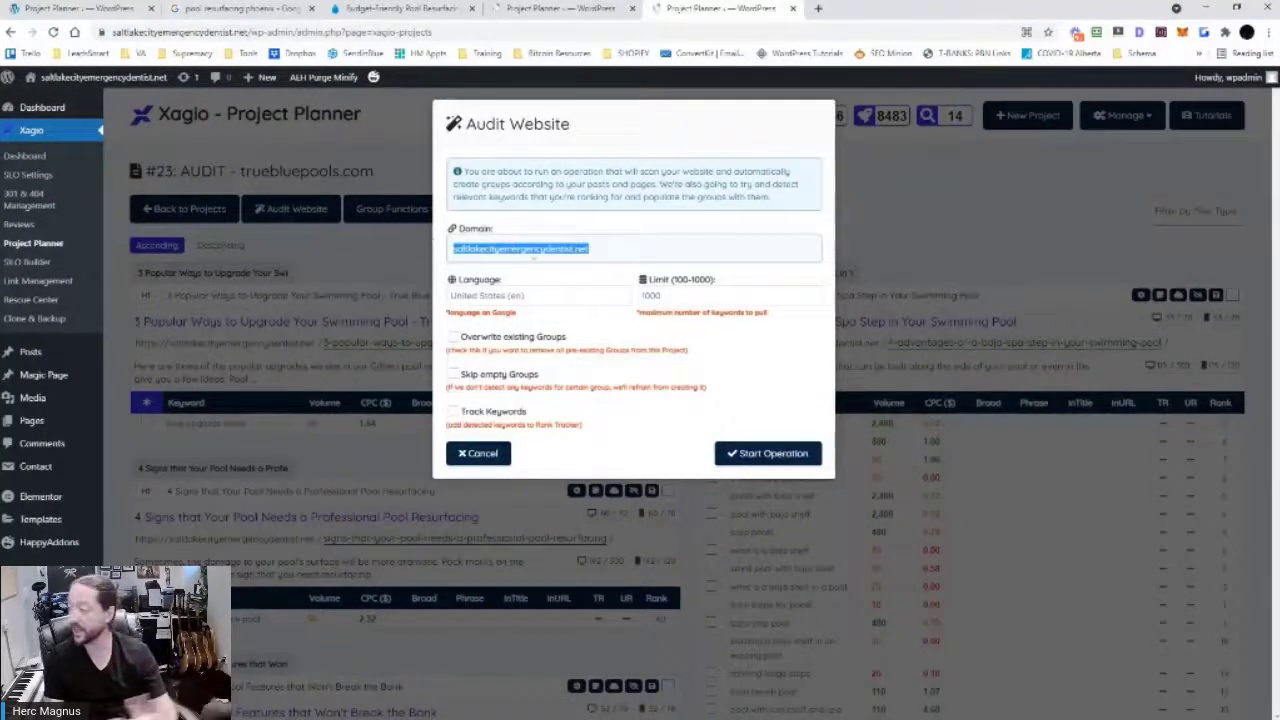
{"action": "key", "text": "BackSpace"}
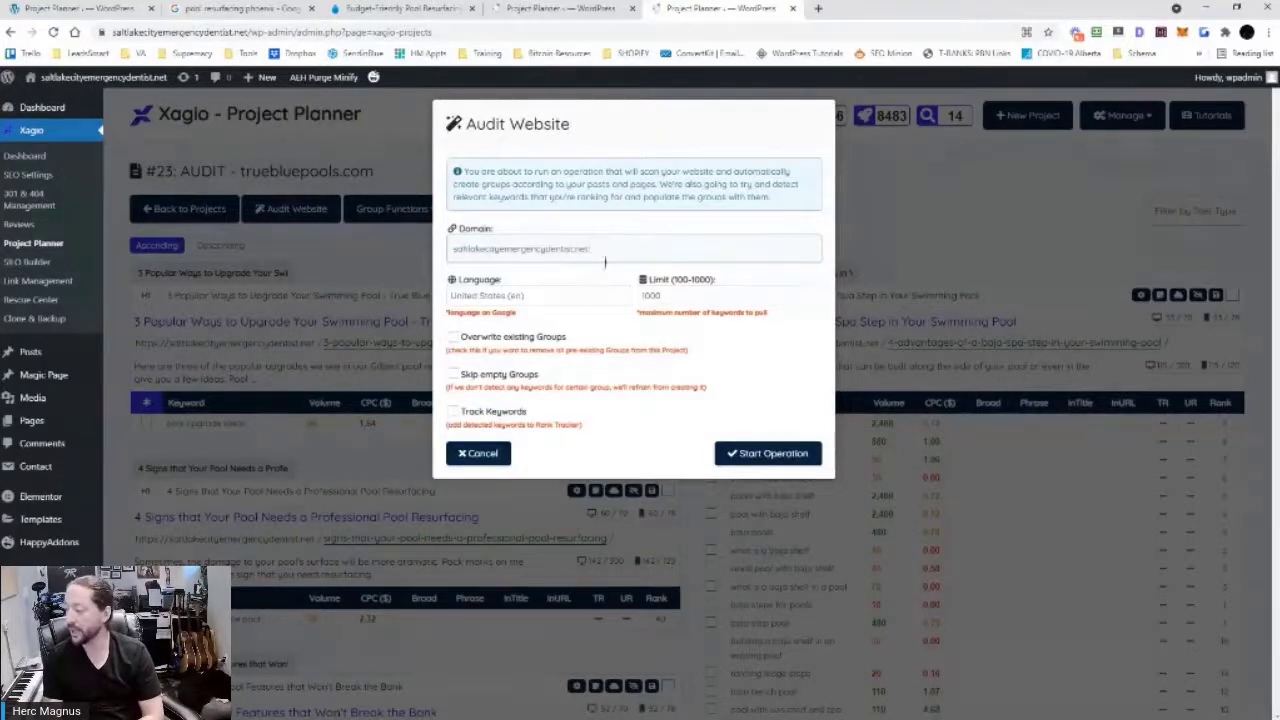
{"action": "left_click", "coordinate": [503, 453]}
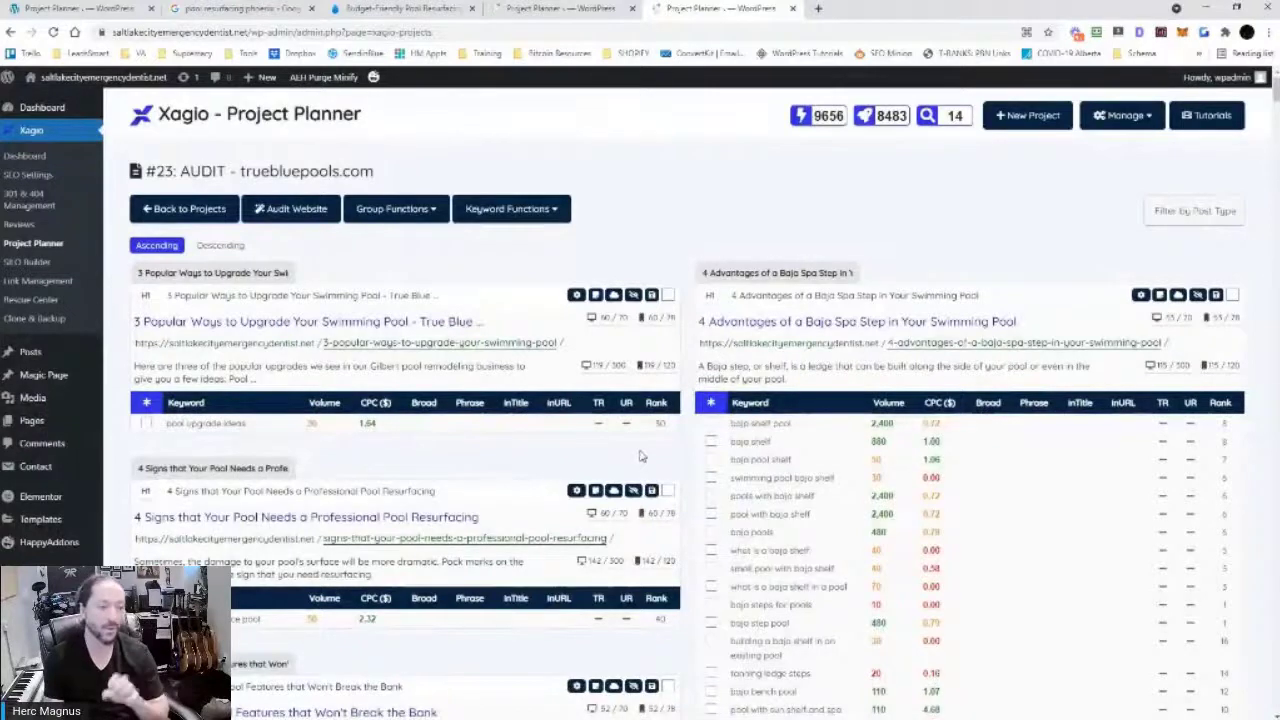
Filter the audit project's groups by the Pages post type and look through the filtered groups
{"action": "left_click", "coordinate": [1198, 214]}
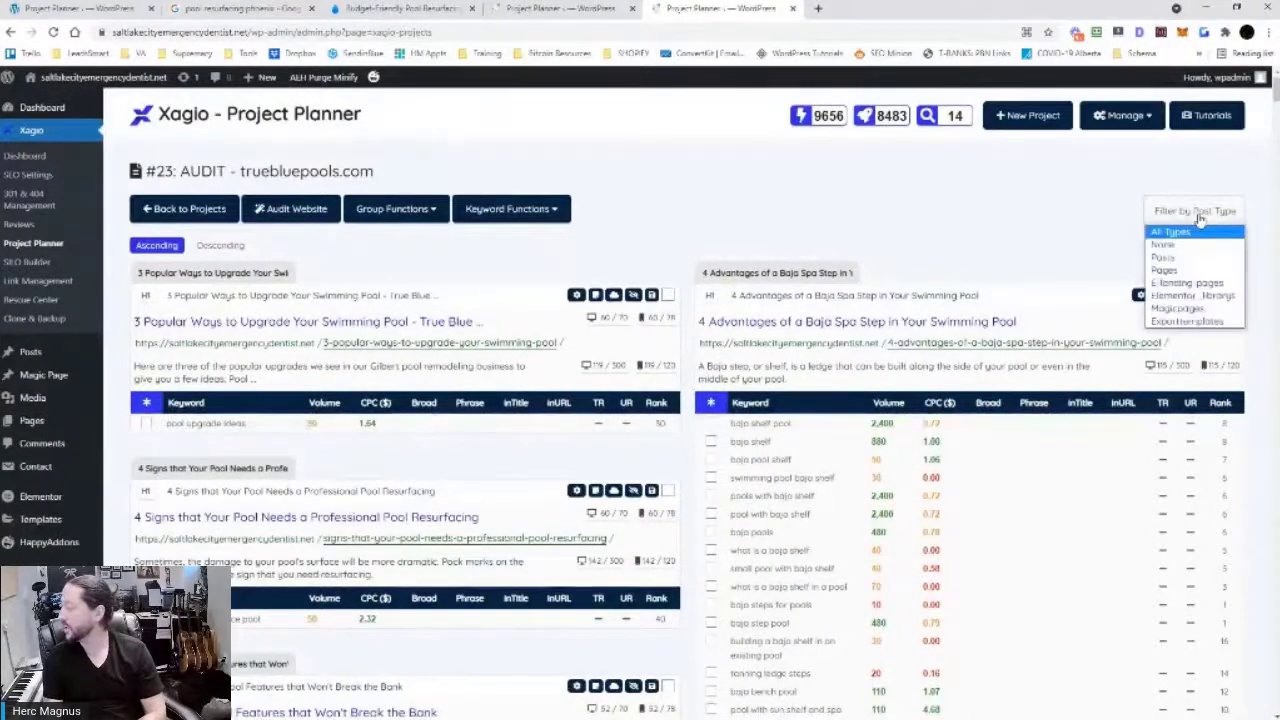
{"action": "left_click", "coordinate": [1073, 210]}
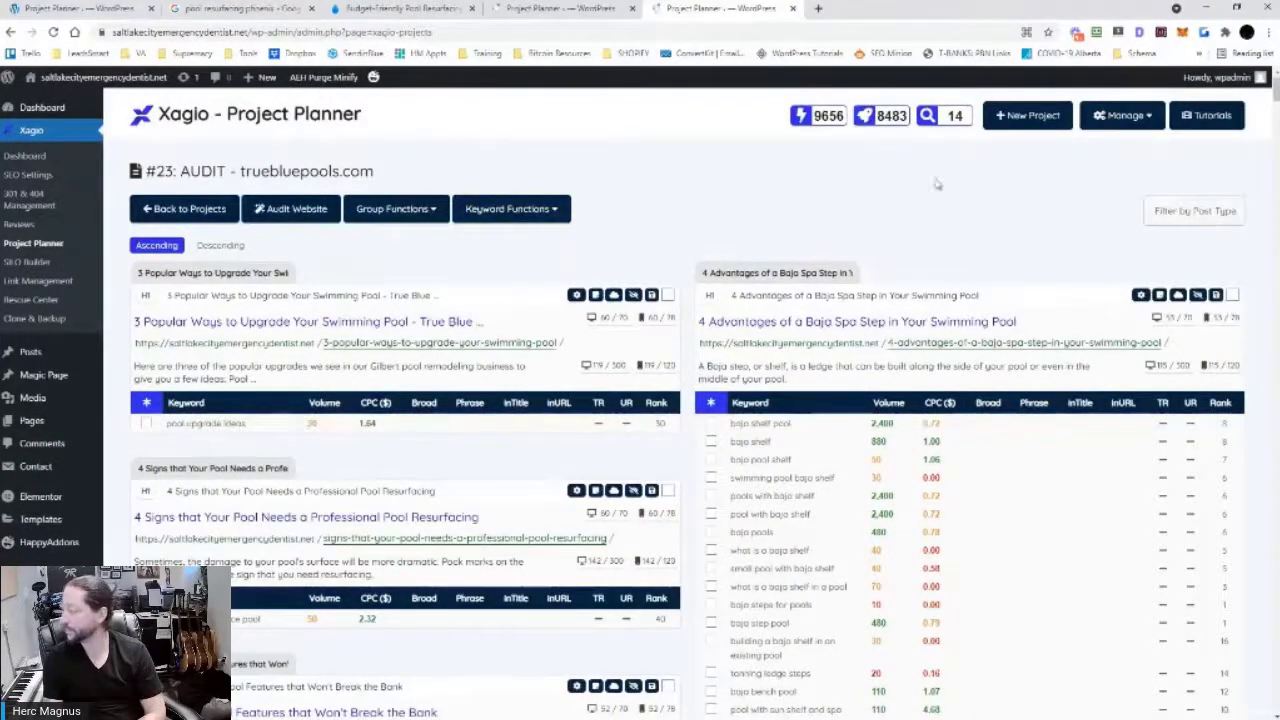
{"action": "left_click", "coordinate": [1175, 212]}
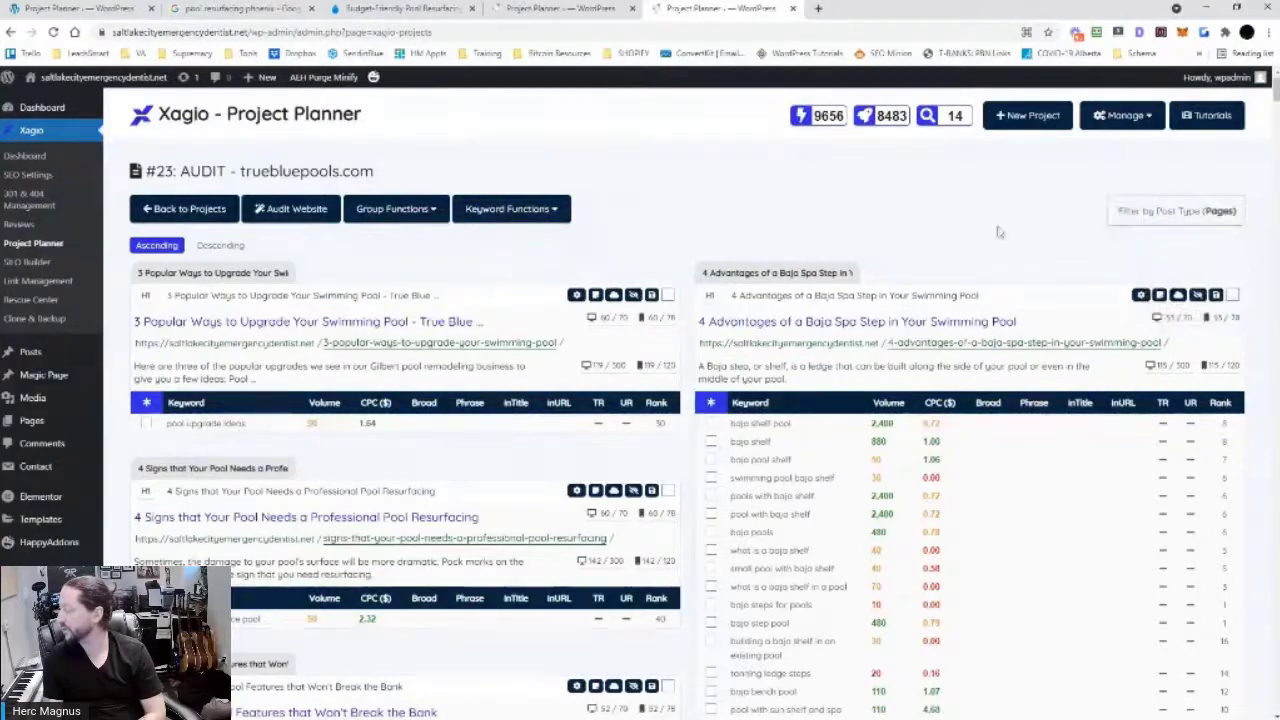
{"action": "left_click", "coordinate": [1170, 272]}
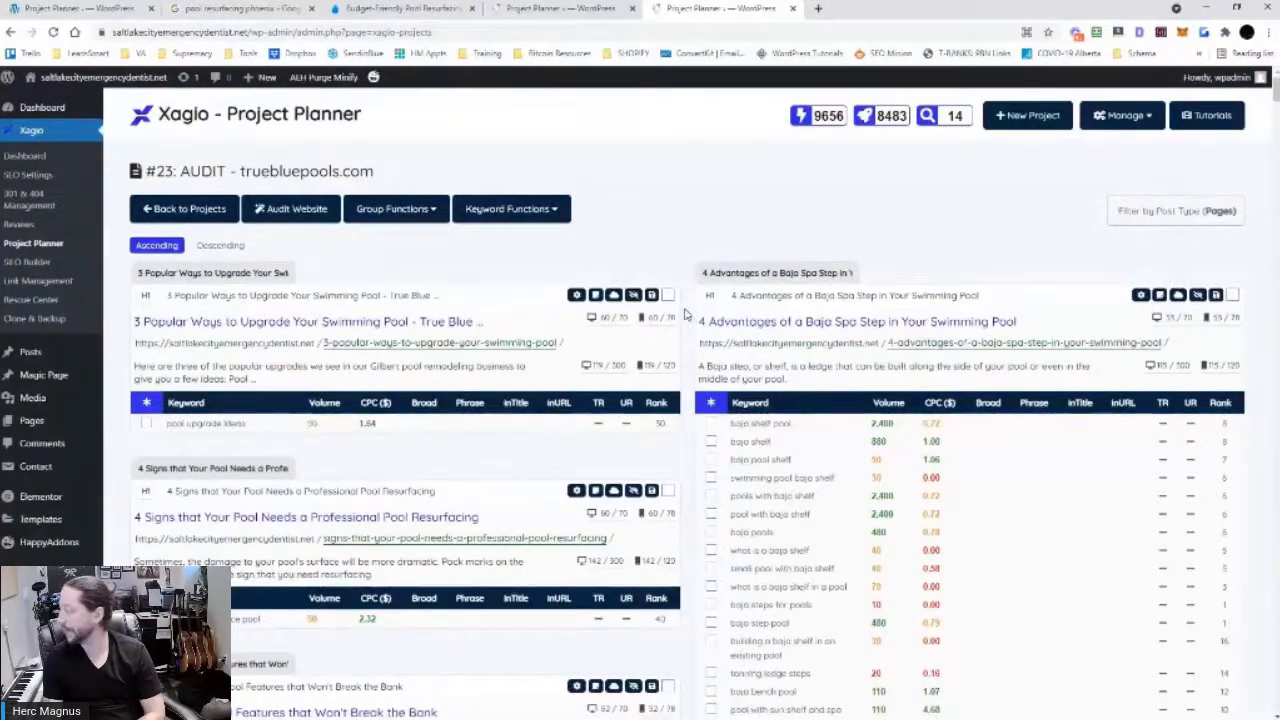
{"action": "scroll", "coordinate": [688, 315], "scroll_direction": "down", "scroll_amount": 3}
{"action": "scroll", "coordinate": [690, 315], "scroll_direction": "up", "scroll_amount": 2}
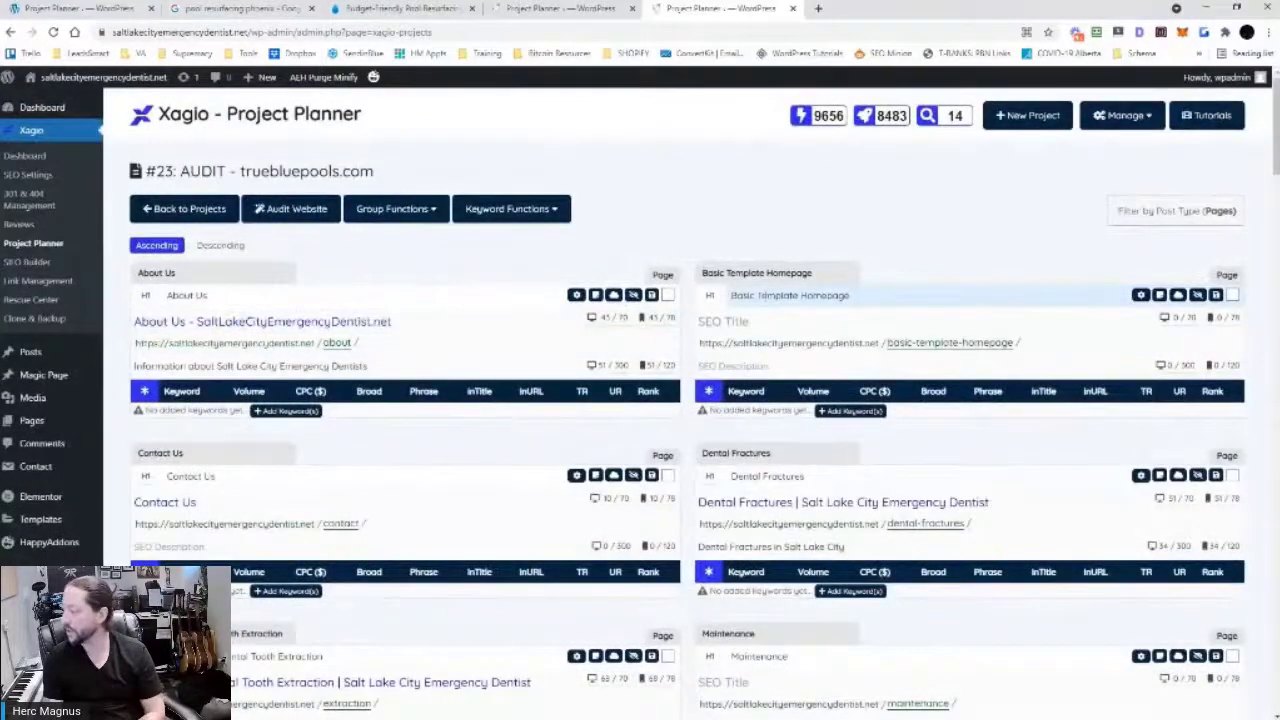
{"action": "scroll", "coordinate": [777, 308], "scroll_direction": "down", "scroll_amount": 6}
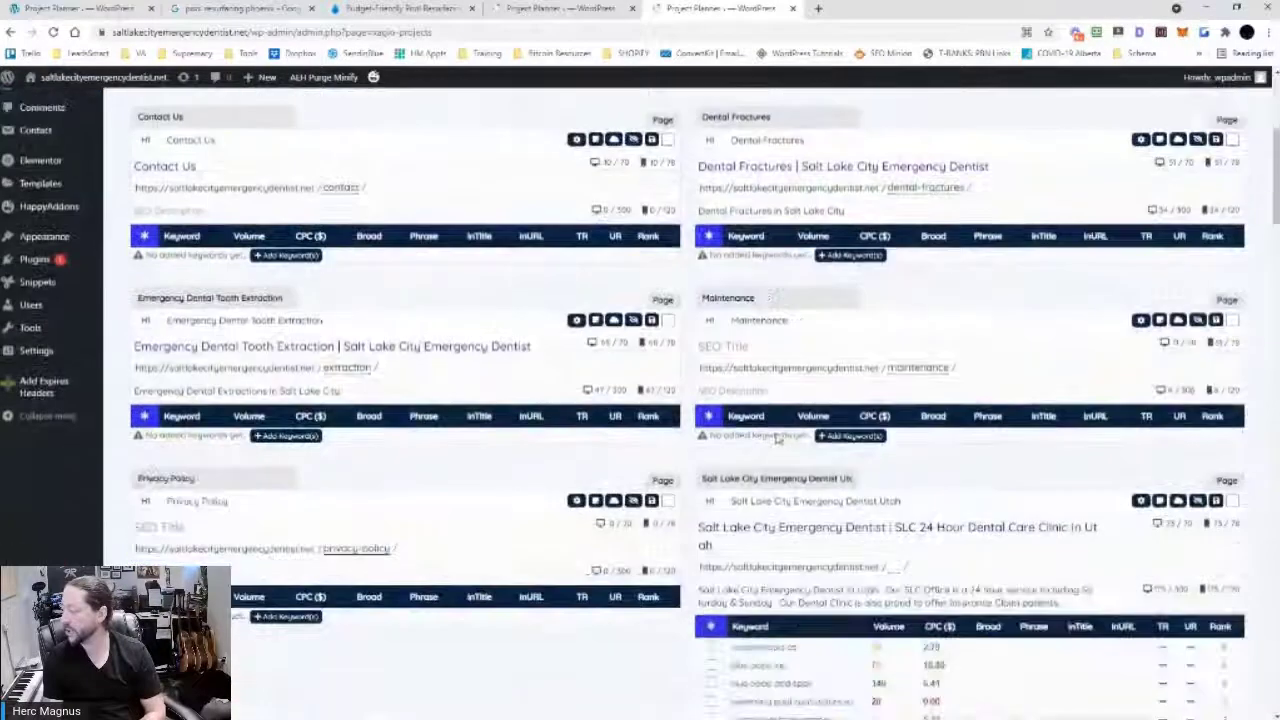
Review the available post type filter options for the audit project and look through the Pages groups, keeping the filter as it is
{"action": "scroll", "coordinate": [777, 437], "scroll_direction": "up", "scroll_amount": 6}
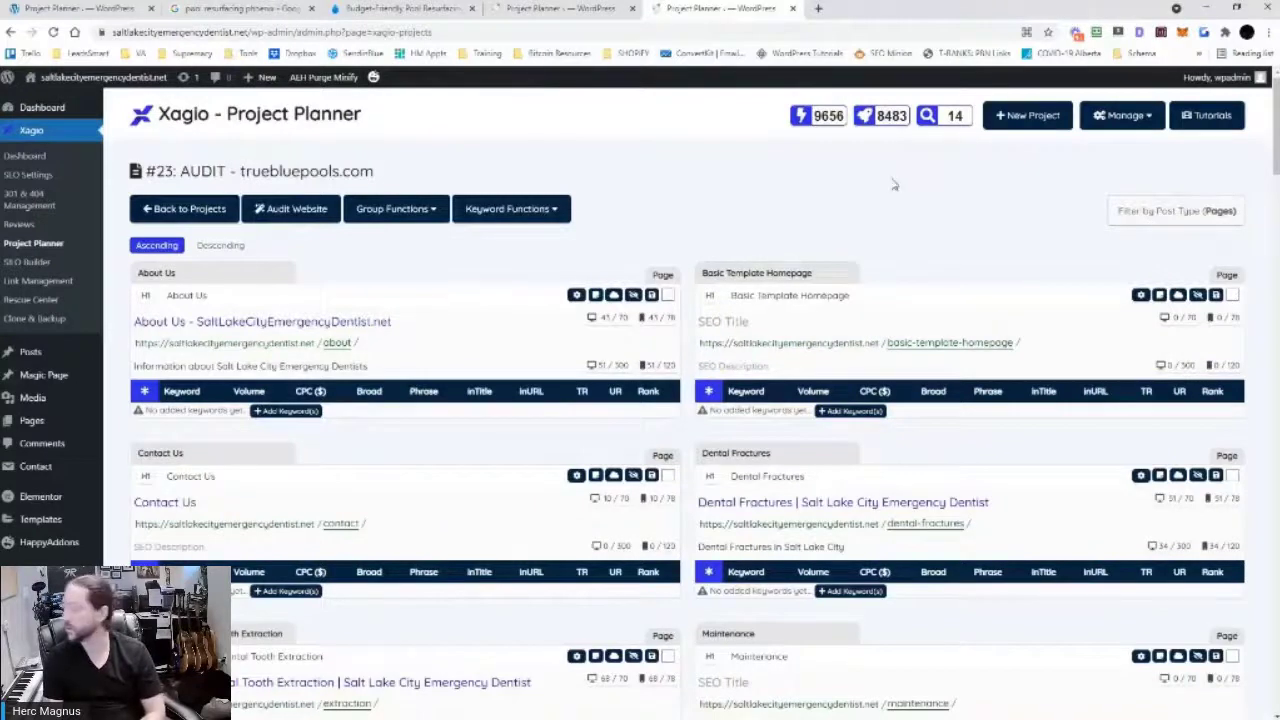
{"action": "left_click", "coordinate": [1149, 218]}
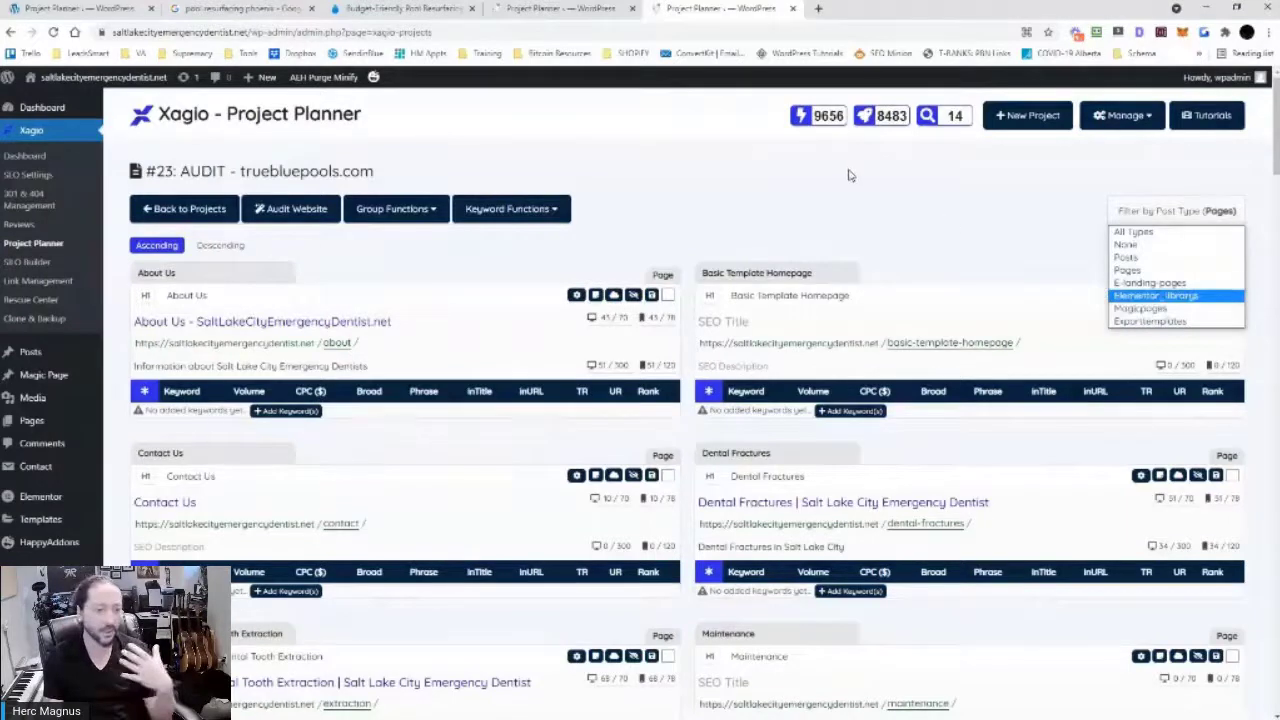
{"action": "left_click", "coordinate": [910, 261]}
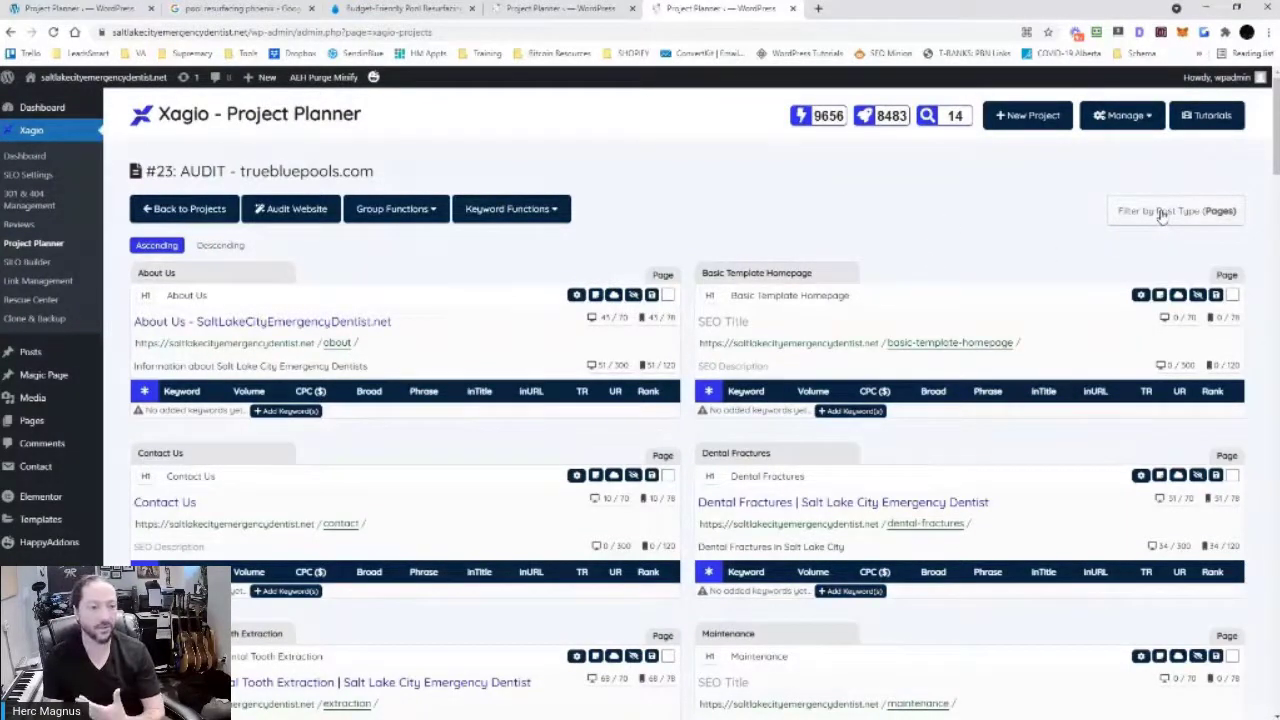
{"action": "scroll", "coordinate": [655, 457], "scroll_direction": "down", "scroll_amount": 3}
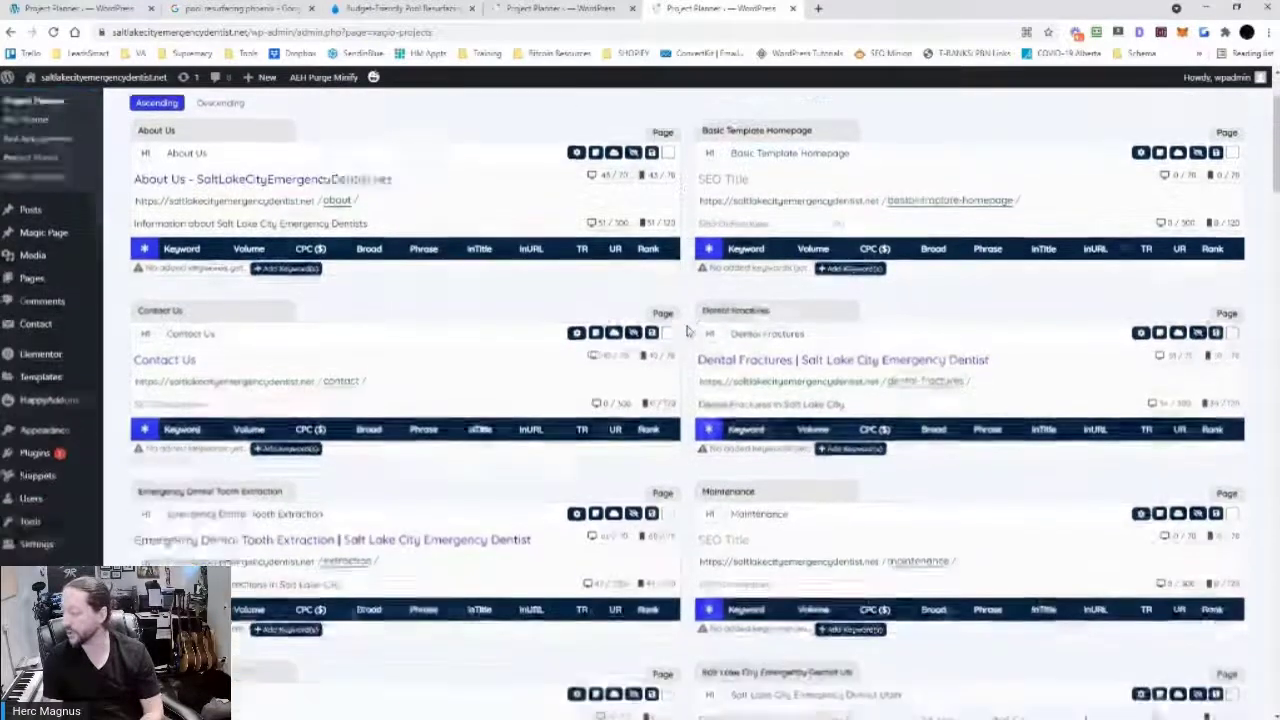
{"action": "scroll", "coordinate": [655, 457], "scroll_direction": "up", "scroll_amount": 3}
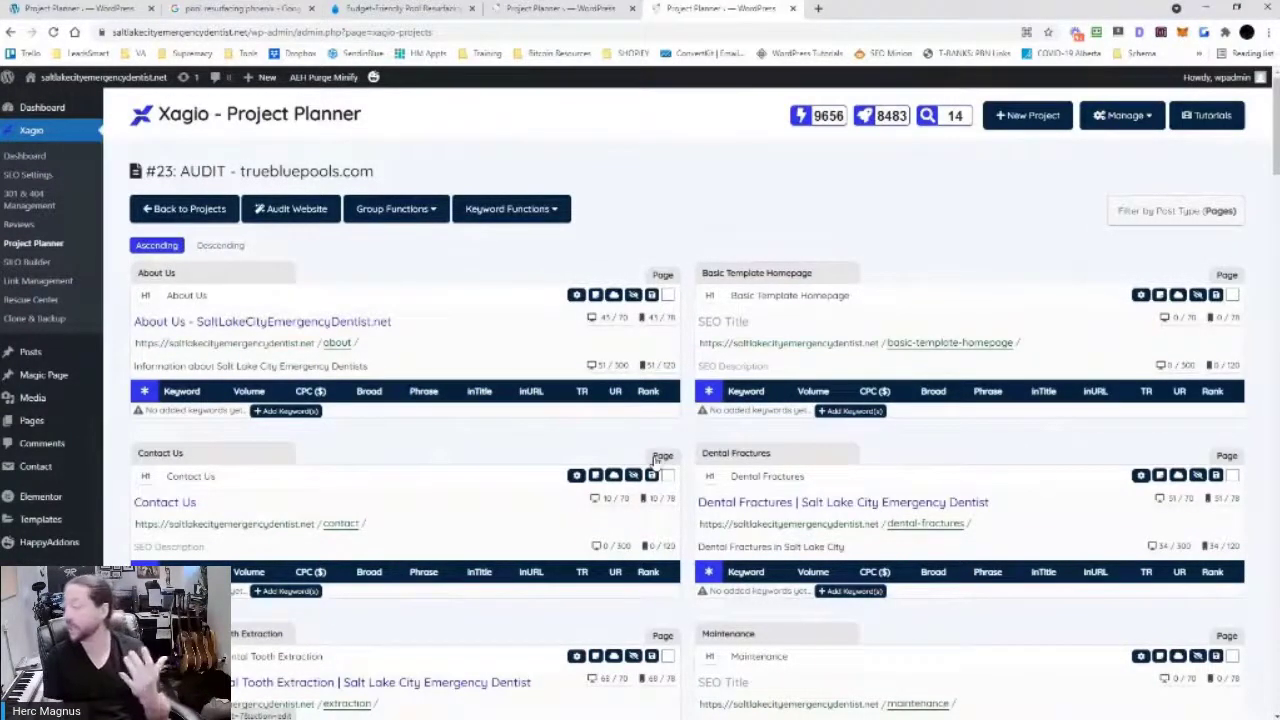
{"action": "scroll", "coordinate": [670, 405], "scroll_direction": "down", "scroll_amount": 7}
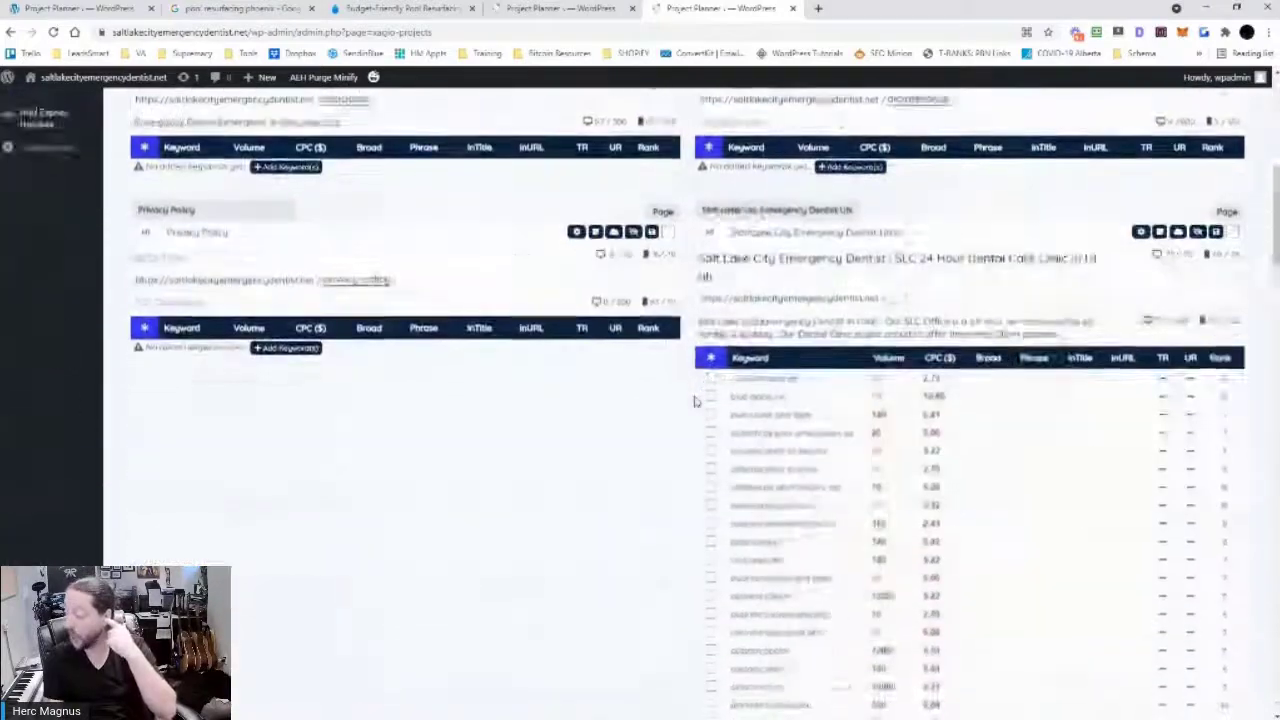
{"action": "scroll", "coordinate": [695, 401], "scroll_direction": "up", "scroll_amount": 10}
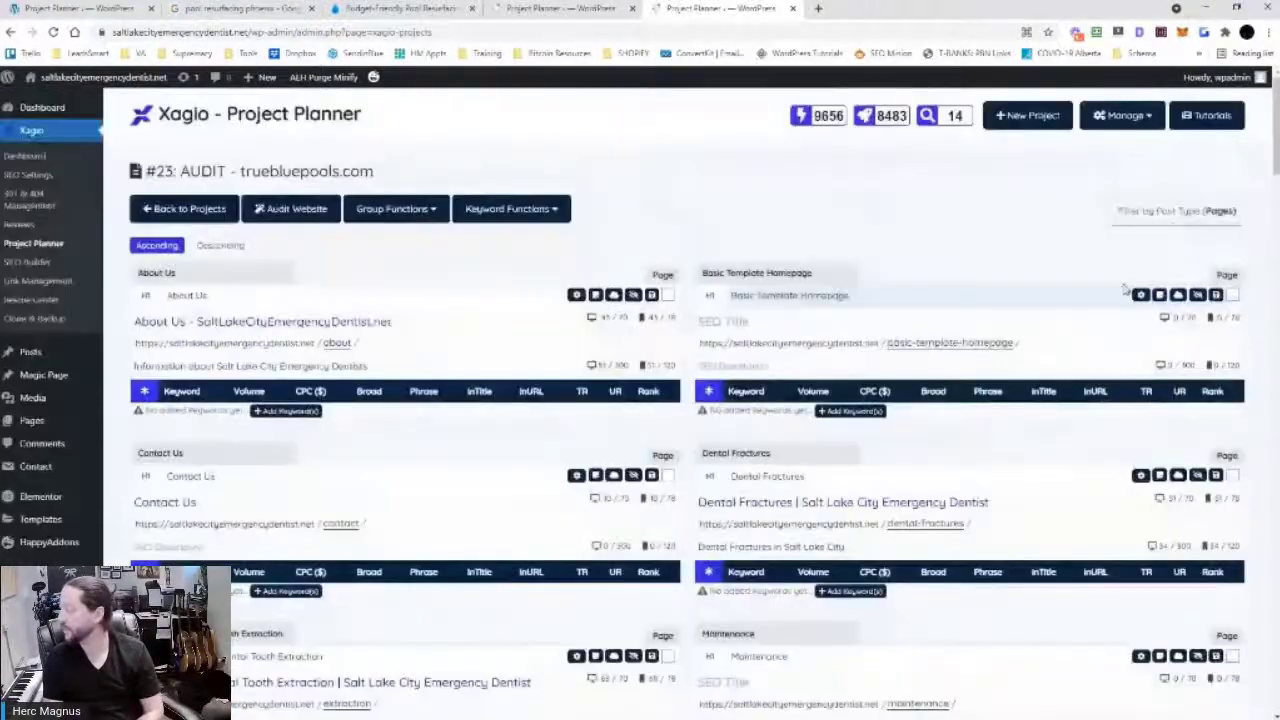
{"action": "left_click", "coordinate": [1170, 211]}
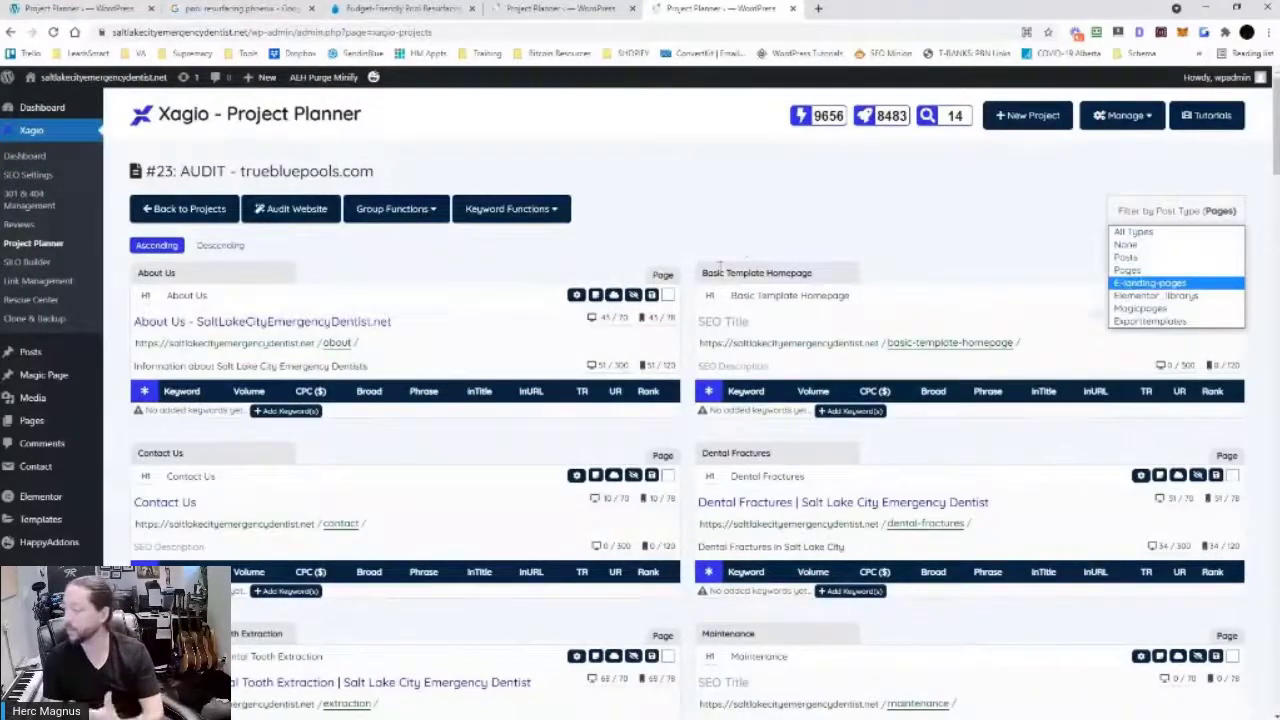
{"action": "left_click", "coordinate": [690, 333]}
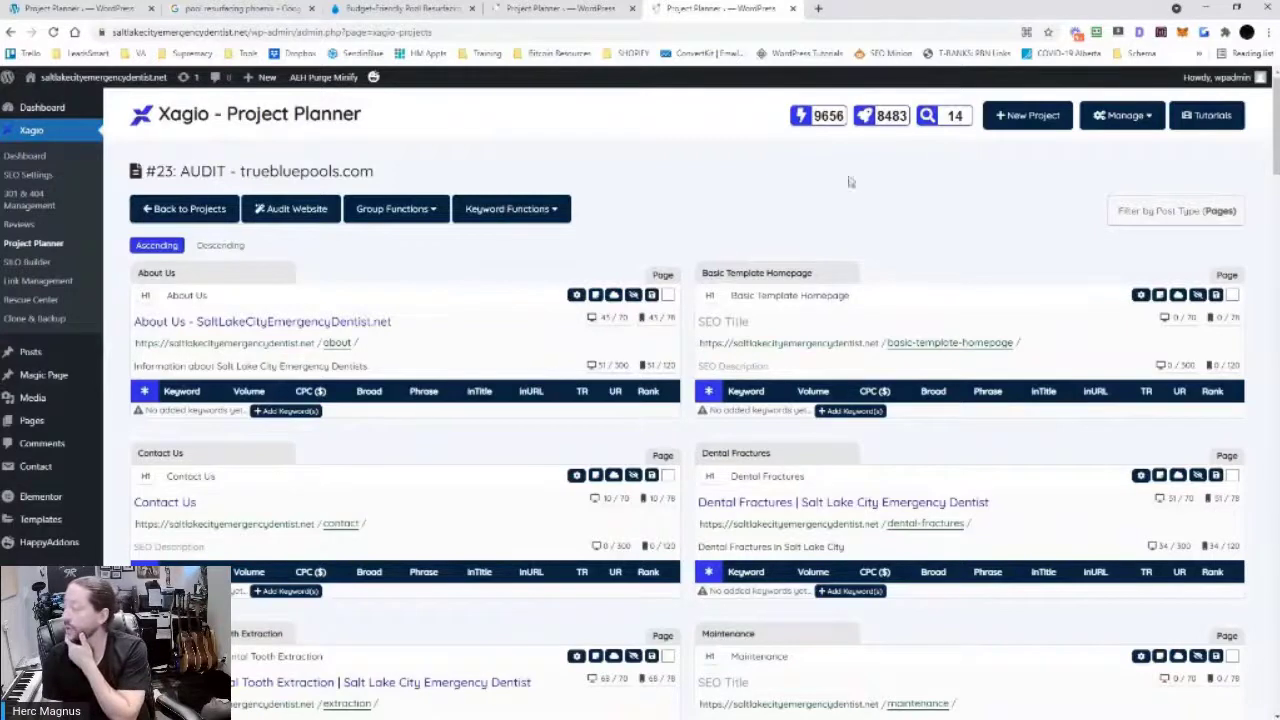
Examine the available Group Functions and Keyword Functions of the audit project without running any of them
{"action": "left_click", "coordinate": [413, 213]}
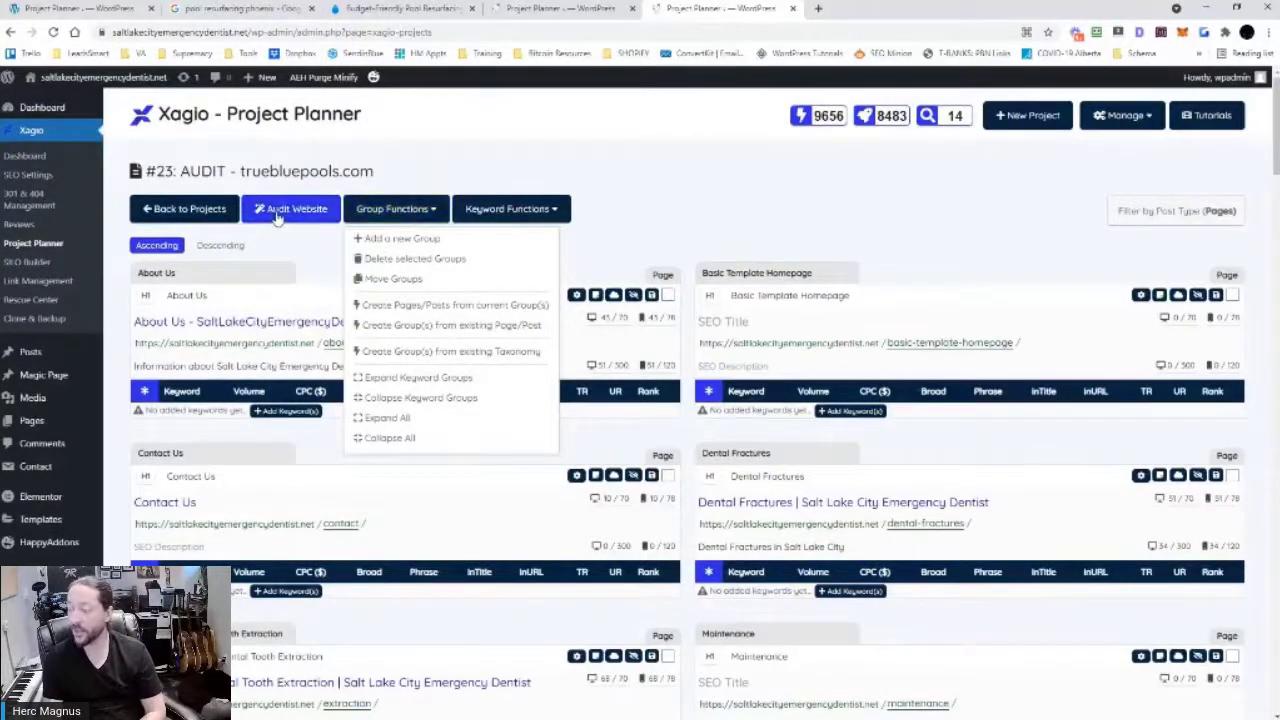
{"action": "left_click", "coordinate": [518, 208]}
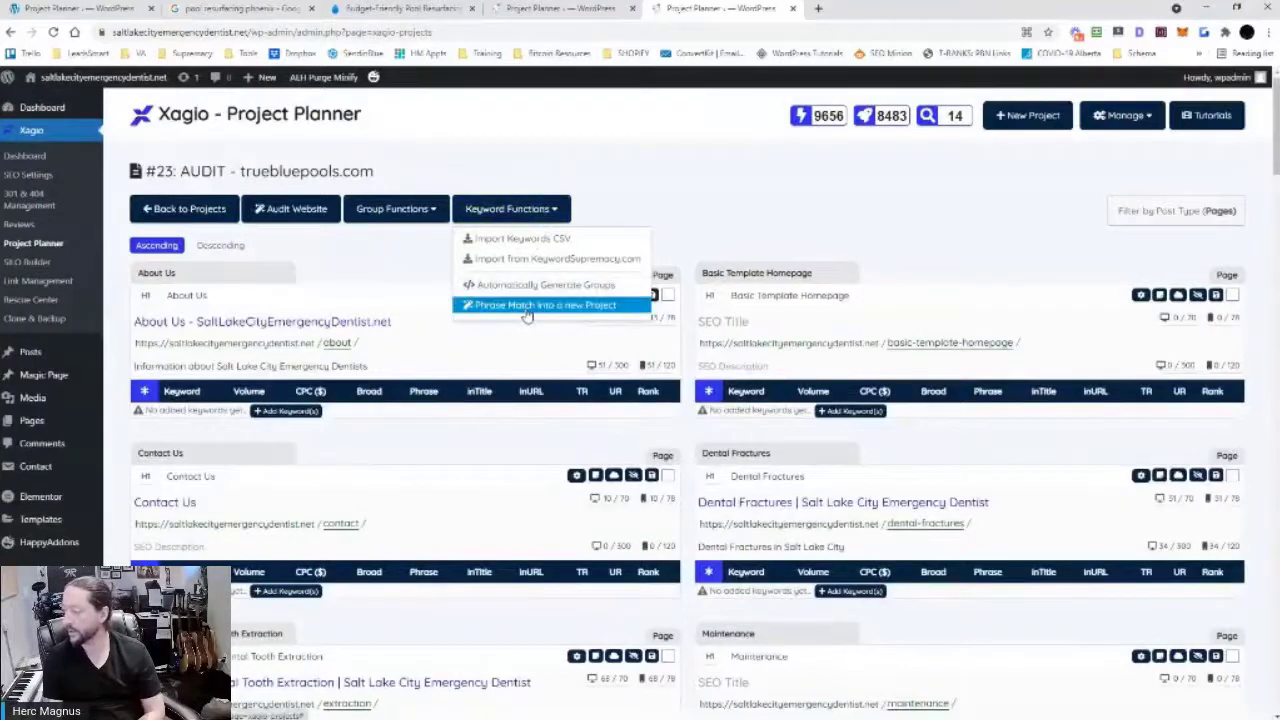
{"action": "left_click", "coordinate": [660, 210]}
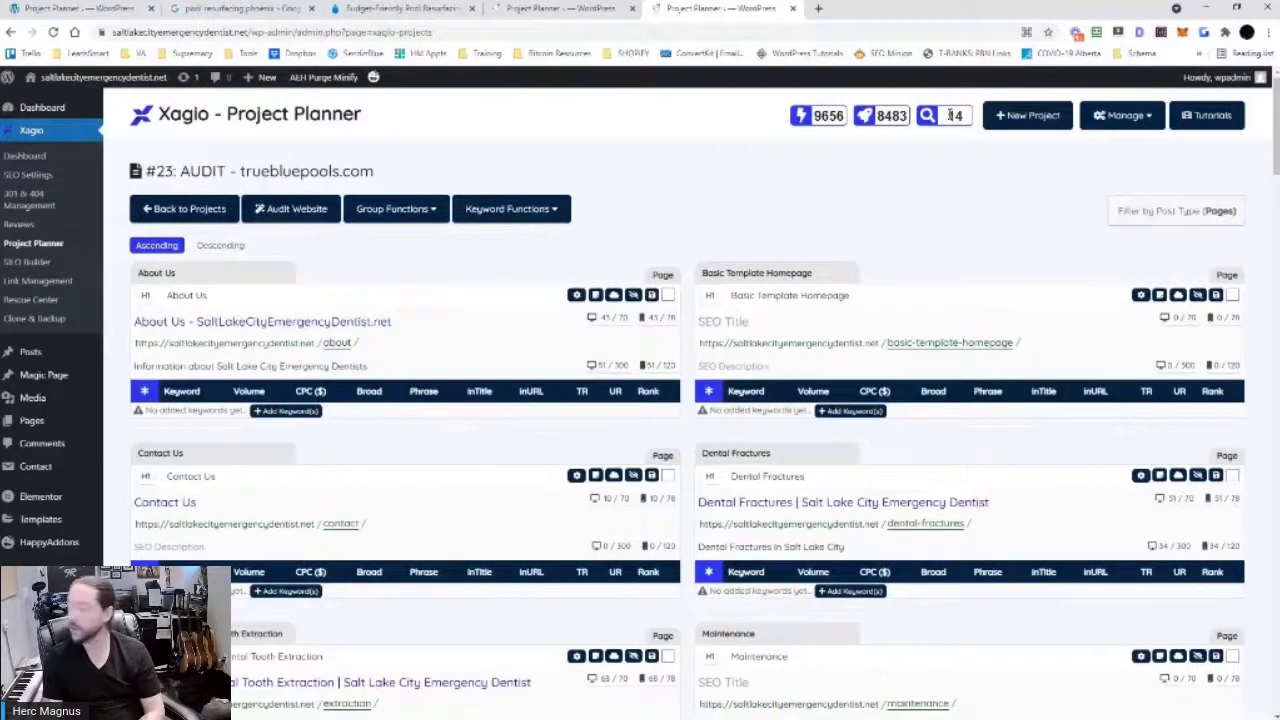
Highlight the project planner's third credit count, open app.xagio.net in a new tab, and view the Shop's upgrade packages before closing the Shop
{"action": "left_click_drag", "start_coordinate": [949, 116], "coordinate": [966, 120]}
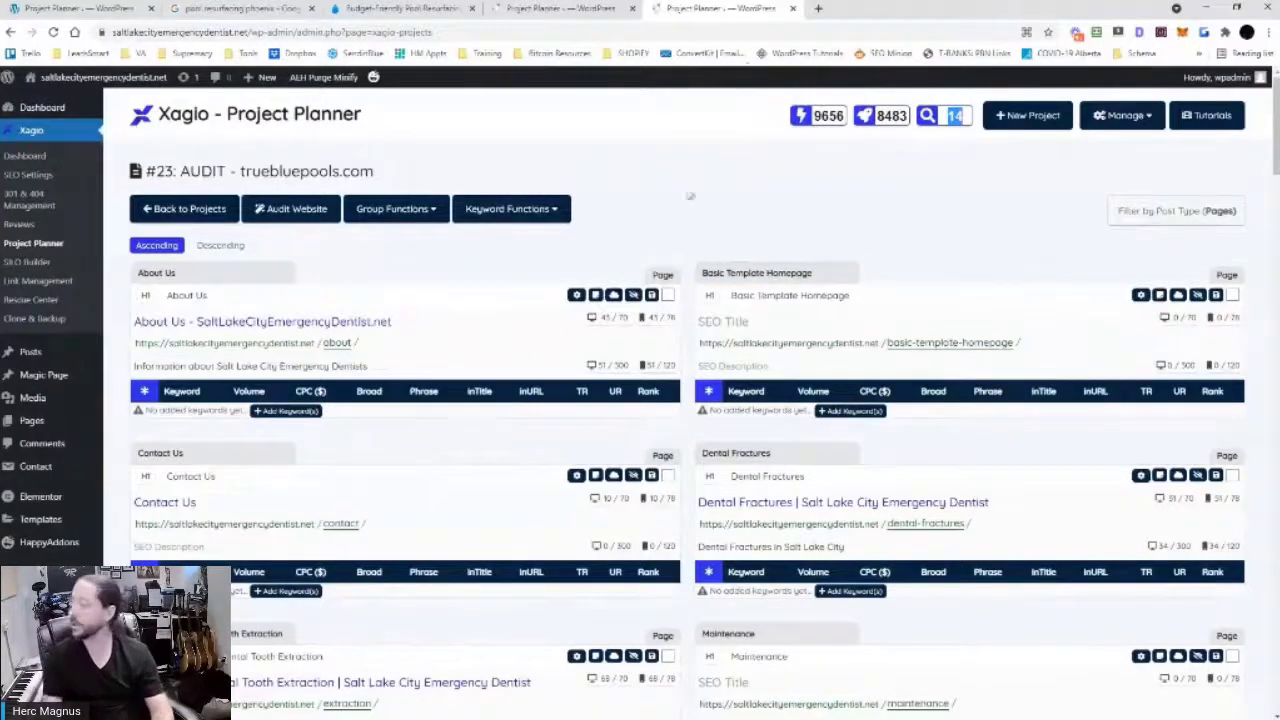
{"action": "left_click", "coordinate": [818, 9]}
{"action": "type", "text": "app.xagio.net"}
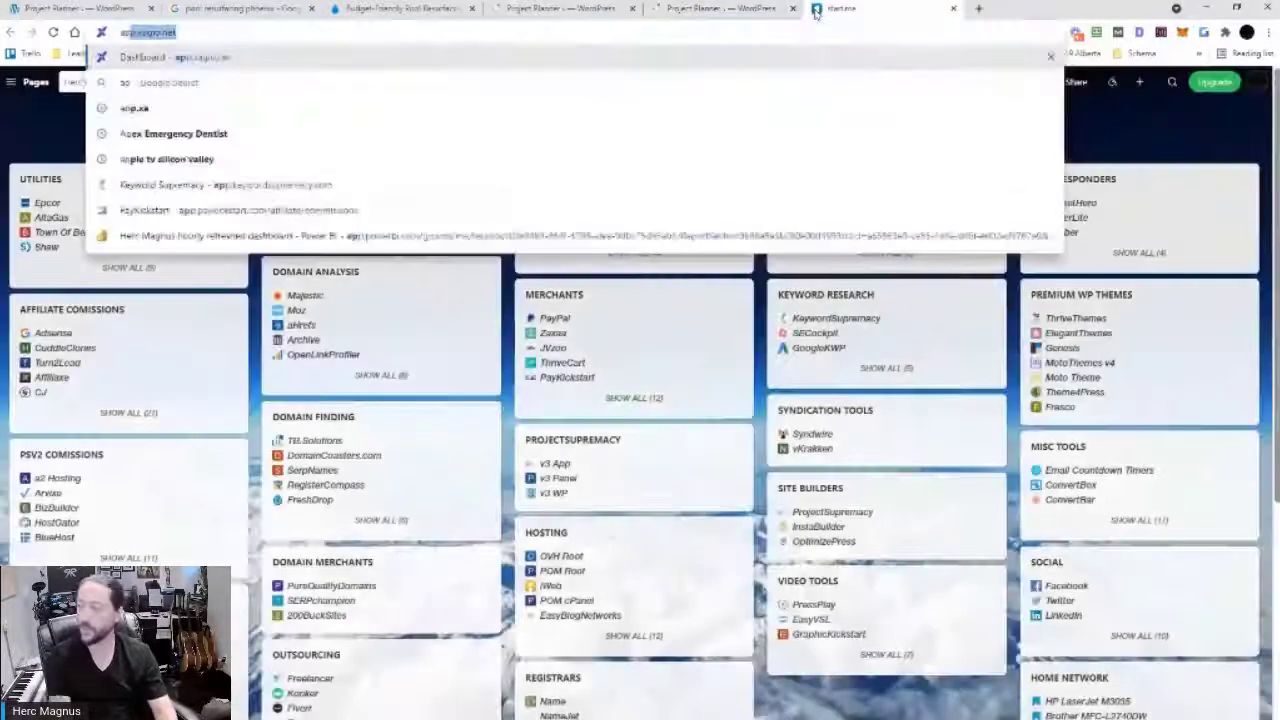
{"action": "key", "text": "Return"}
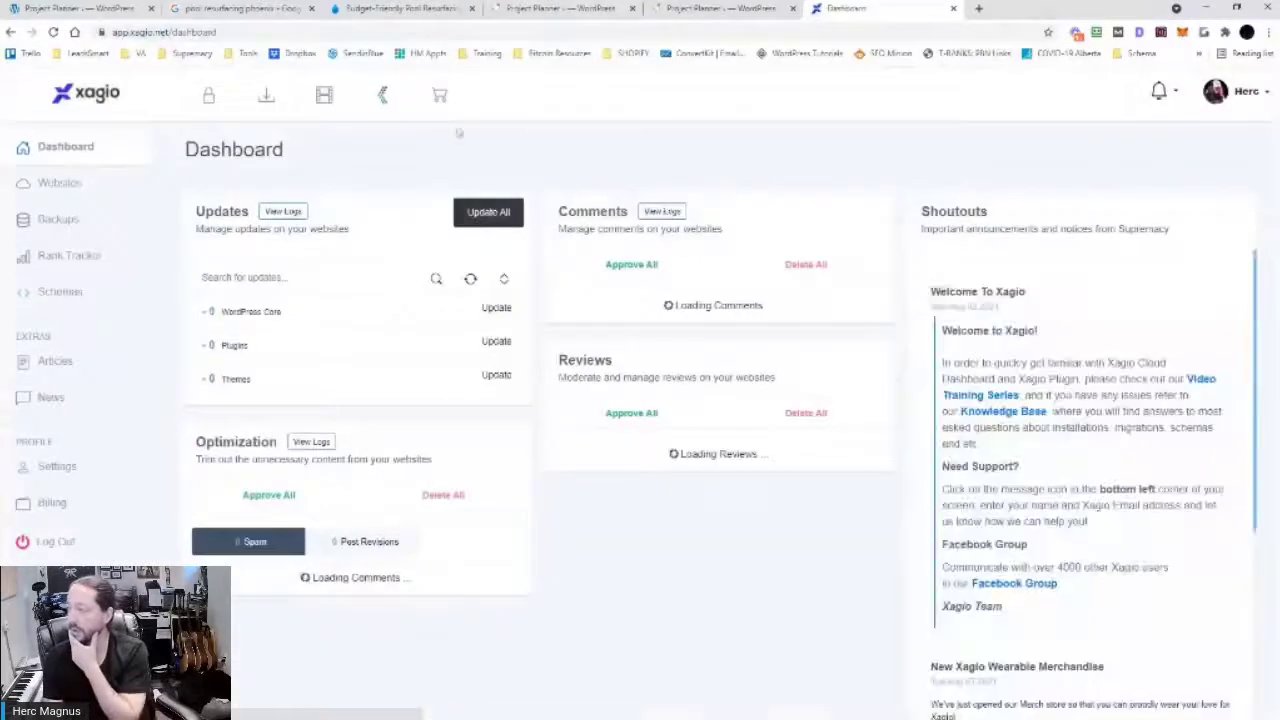
{"action": "left_click", "coordinate": [440, 92]}
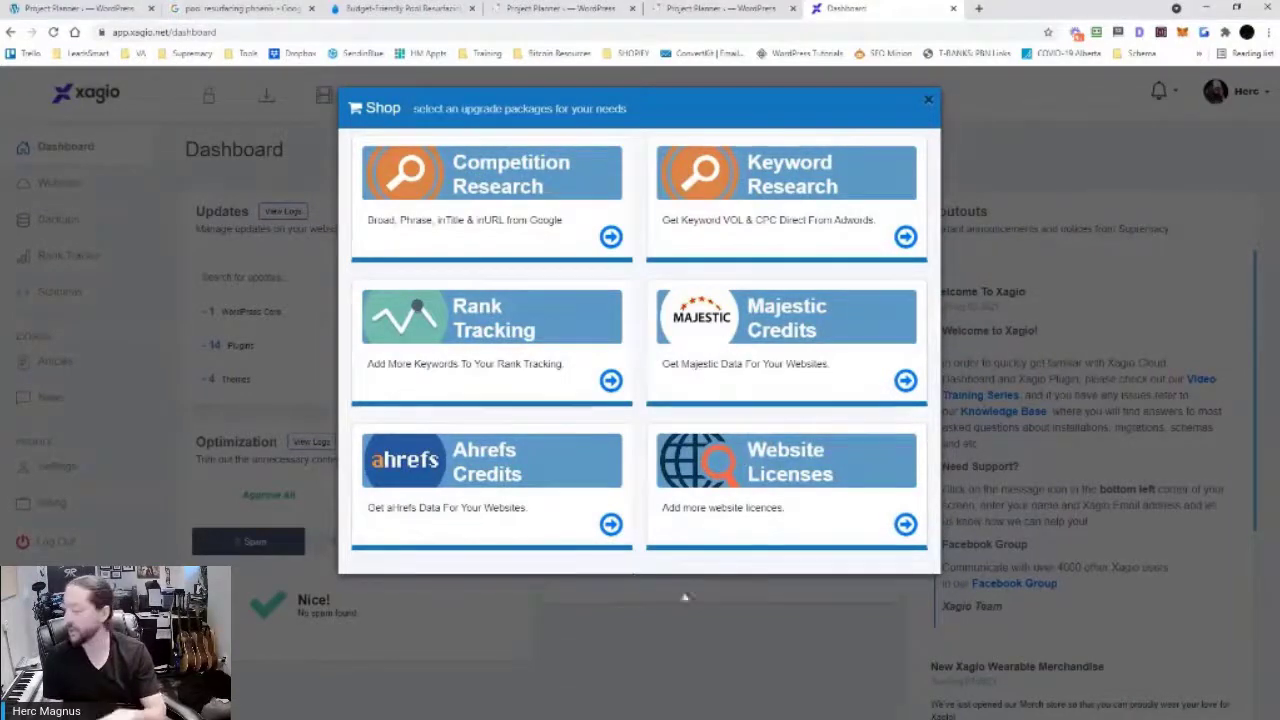
{"action": "left_click", "coordinate": [928, 100]}
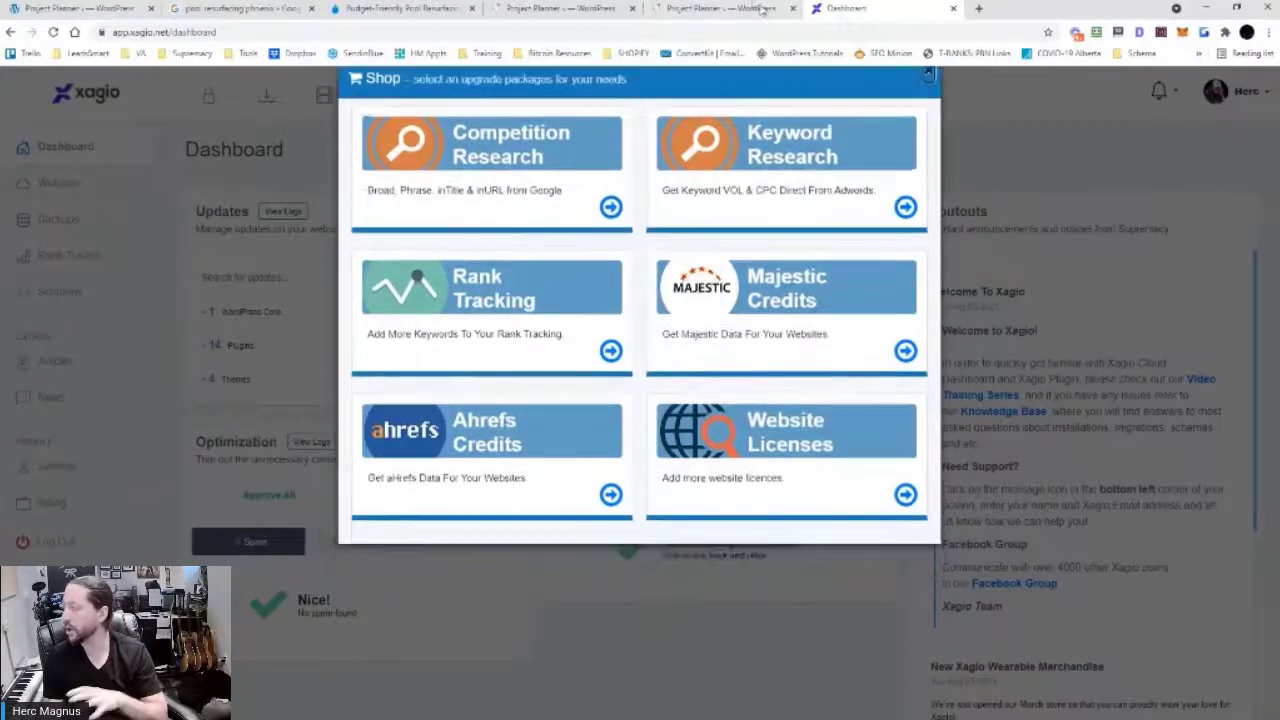
Return to the AUDIT - truebluepools.com project and examine its page groups and the homepage group's keyword table
{"action": "left_click", "coordinate": [735, 9]}
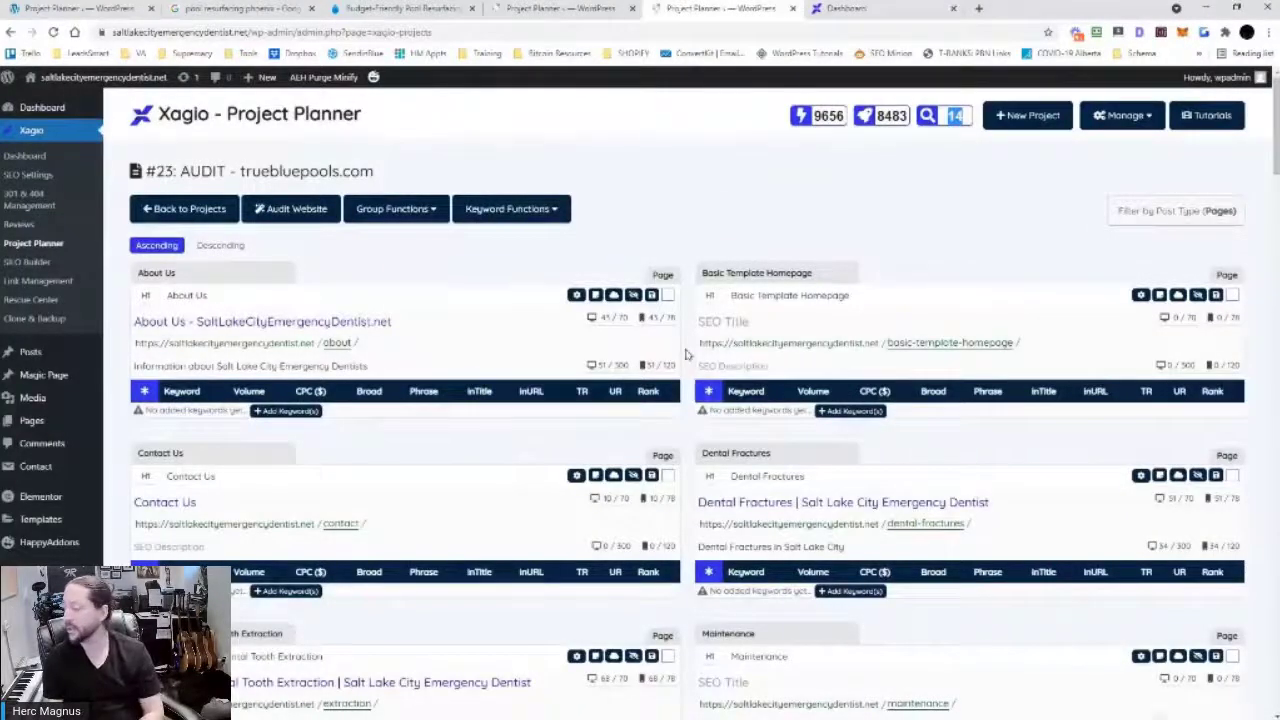
{"action": "scroll", "coordinate": [688, 352], "scroll_direction": "down", "scroll_amount": 2}
{"action": "scroll", "coordinate": [688, 352], "scroll_direction": "down", "scroll_amount": 3}
{"action": "scroll", "coordinate": [688, 352], "scroll_direction": "up", "scroll_amount": 5}
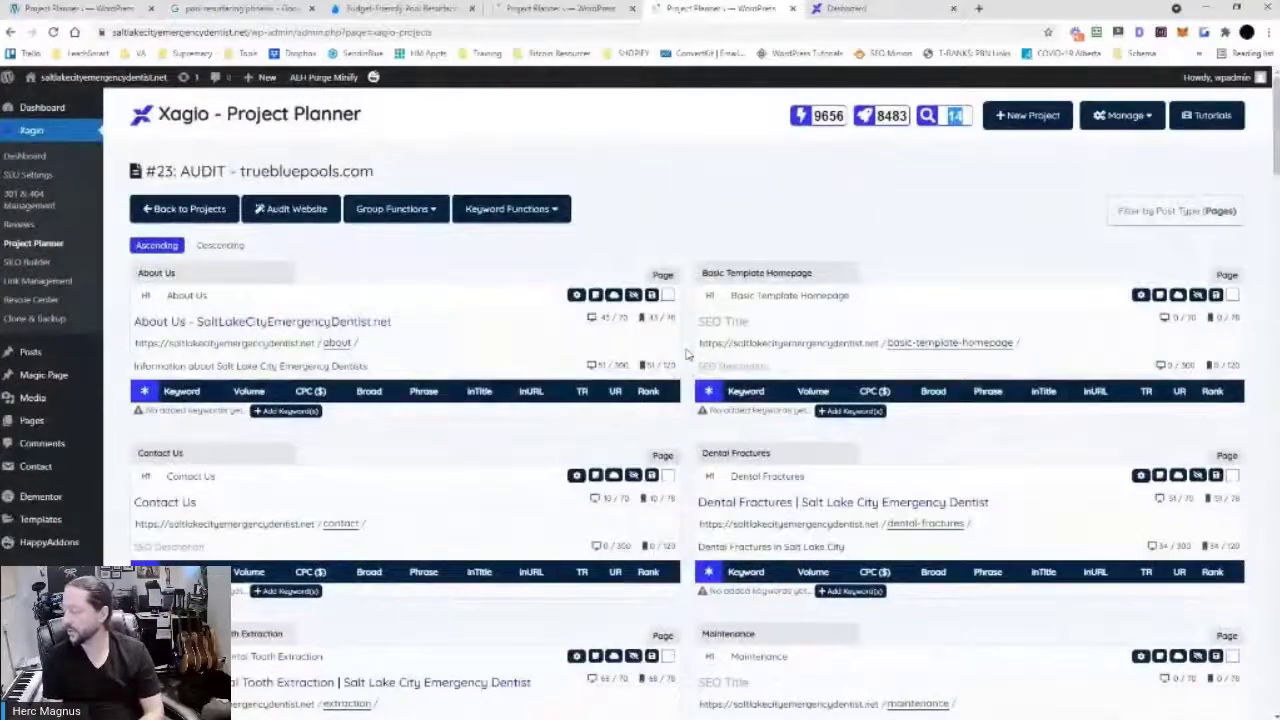
{"action": "scroll", "coordinate": [688, 352], "scroll_direction": "down", "scroll_amount": 6}
{"action": "scroll", "coordinate": [688, 354], "scroll_direction": "up", "scroll_amount": 5}
{"action": "scroll", "coordinate": [688, 355], "scroll_direction": "up", "scroll_amount": 1}
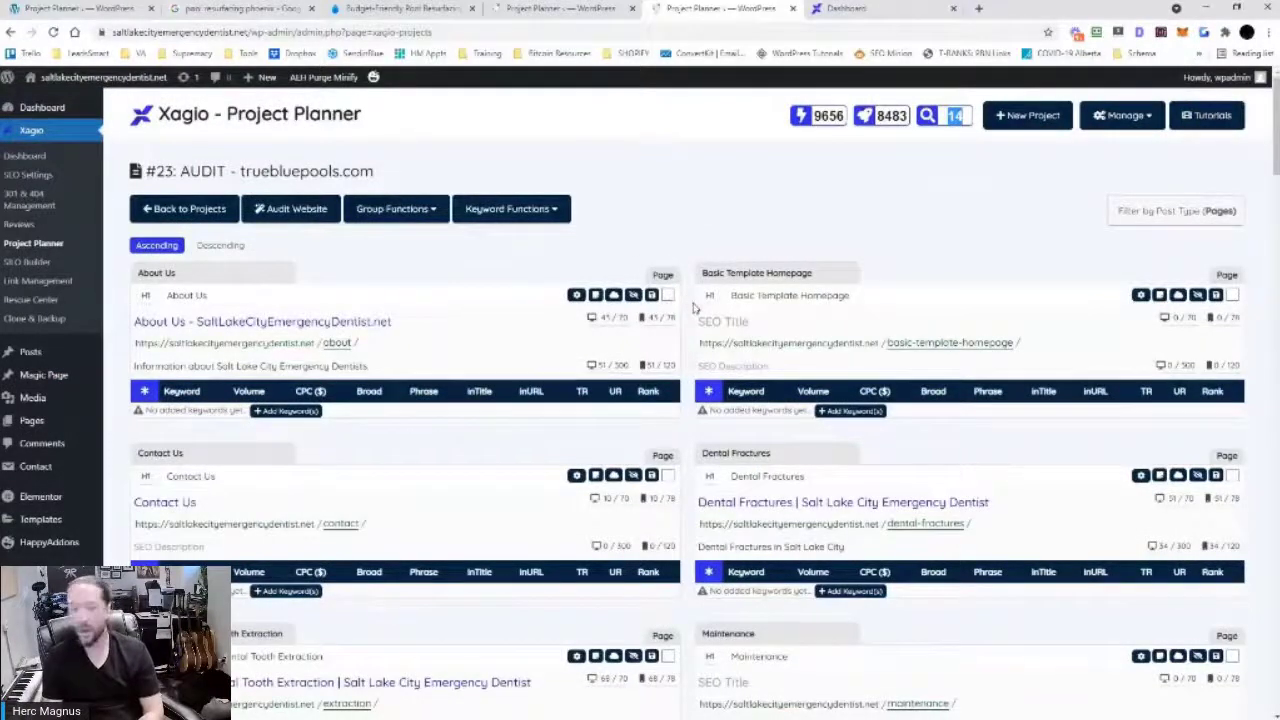
{"action": "scroll", "coordinate": [693, 380], "scroll_direction": "down", "scroll_amount": 6}
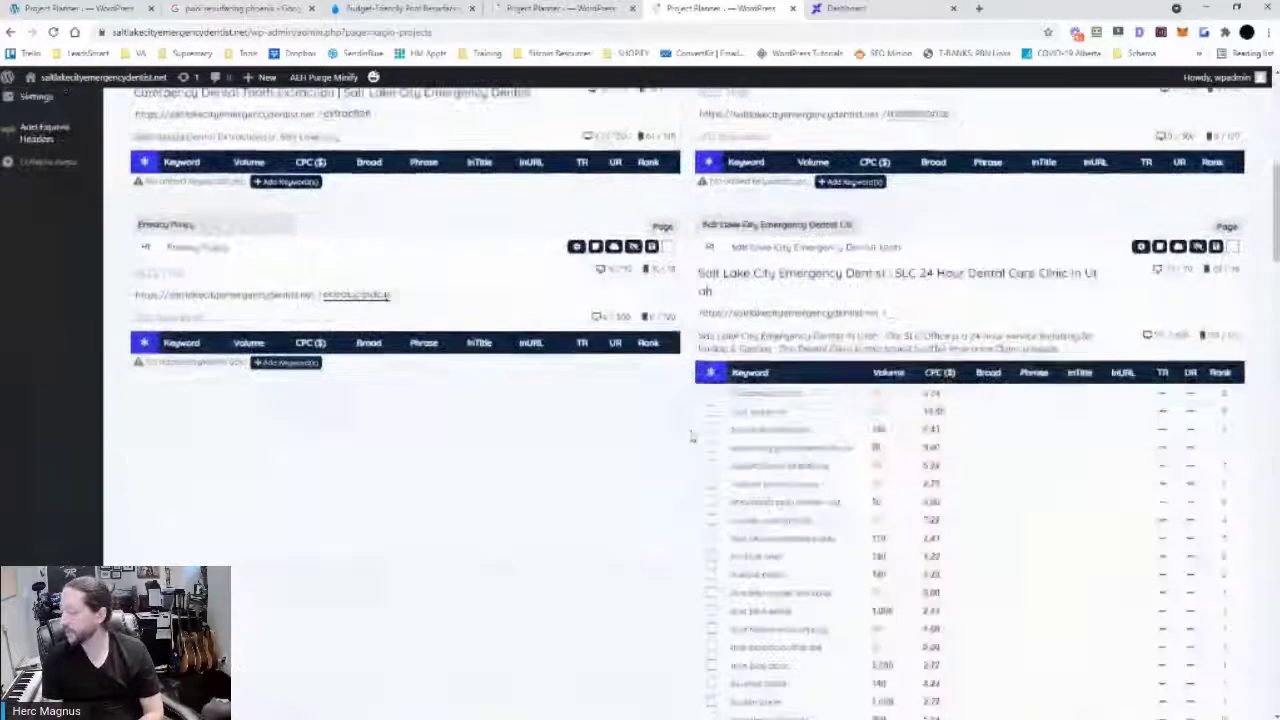
{"action": "scroll", "coordinate": [692, 437], "scroll_direction": "up", "scroll_amount": 3}
{"action": "scroll", "coordinate": [692, 437], "scroll_direction": "up", "scroll_amount": 3}
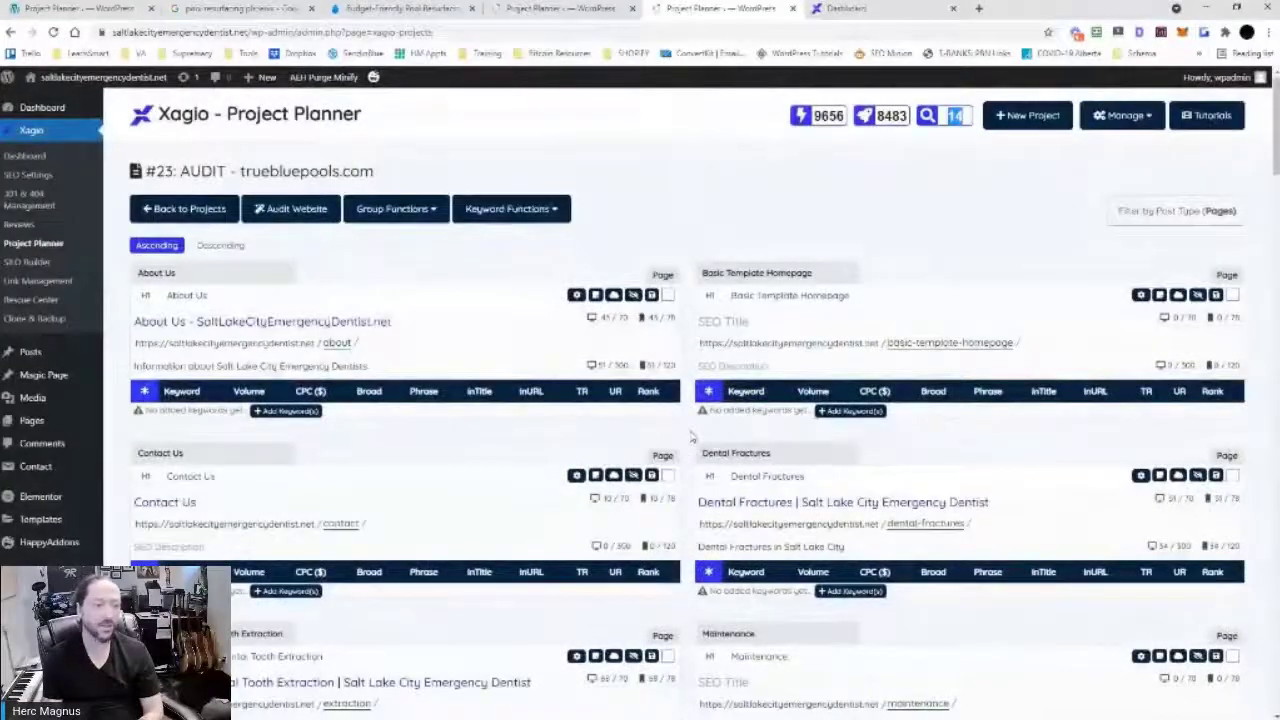